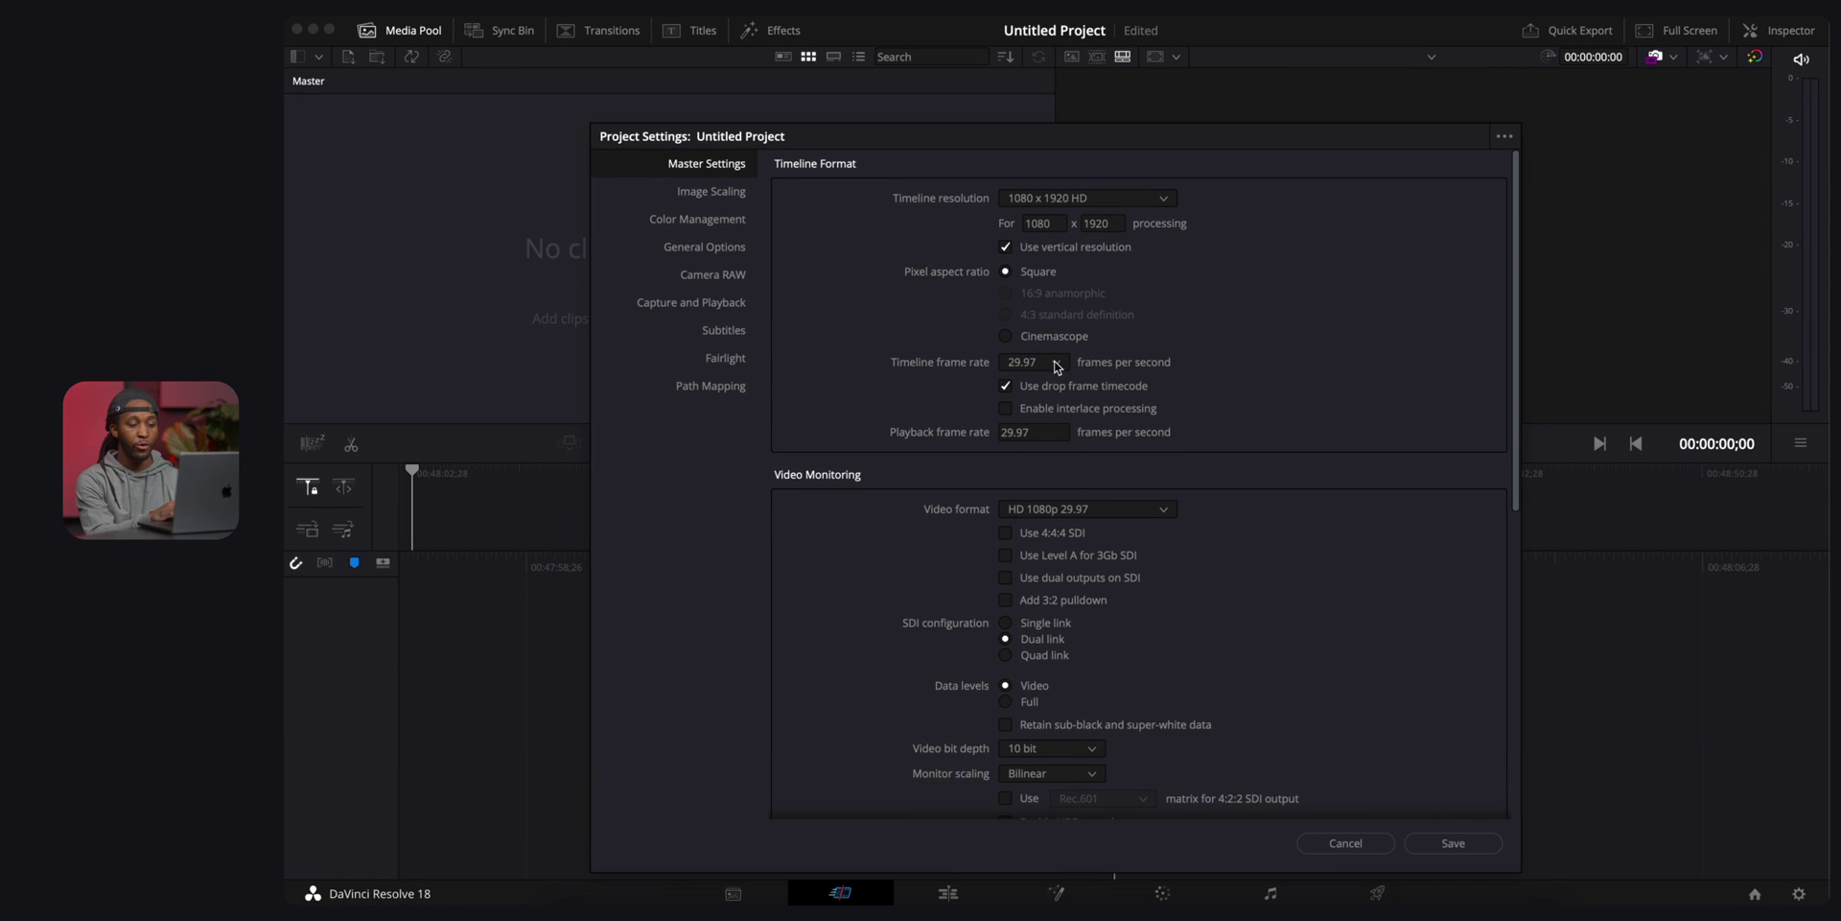
Set the timeline frame rate to 23.976 fps in Master Settings.
left_click(1057, 364)
left_click(1044, 425)
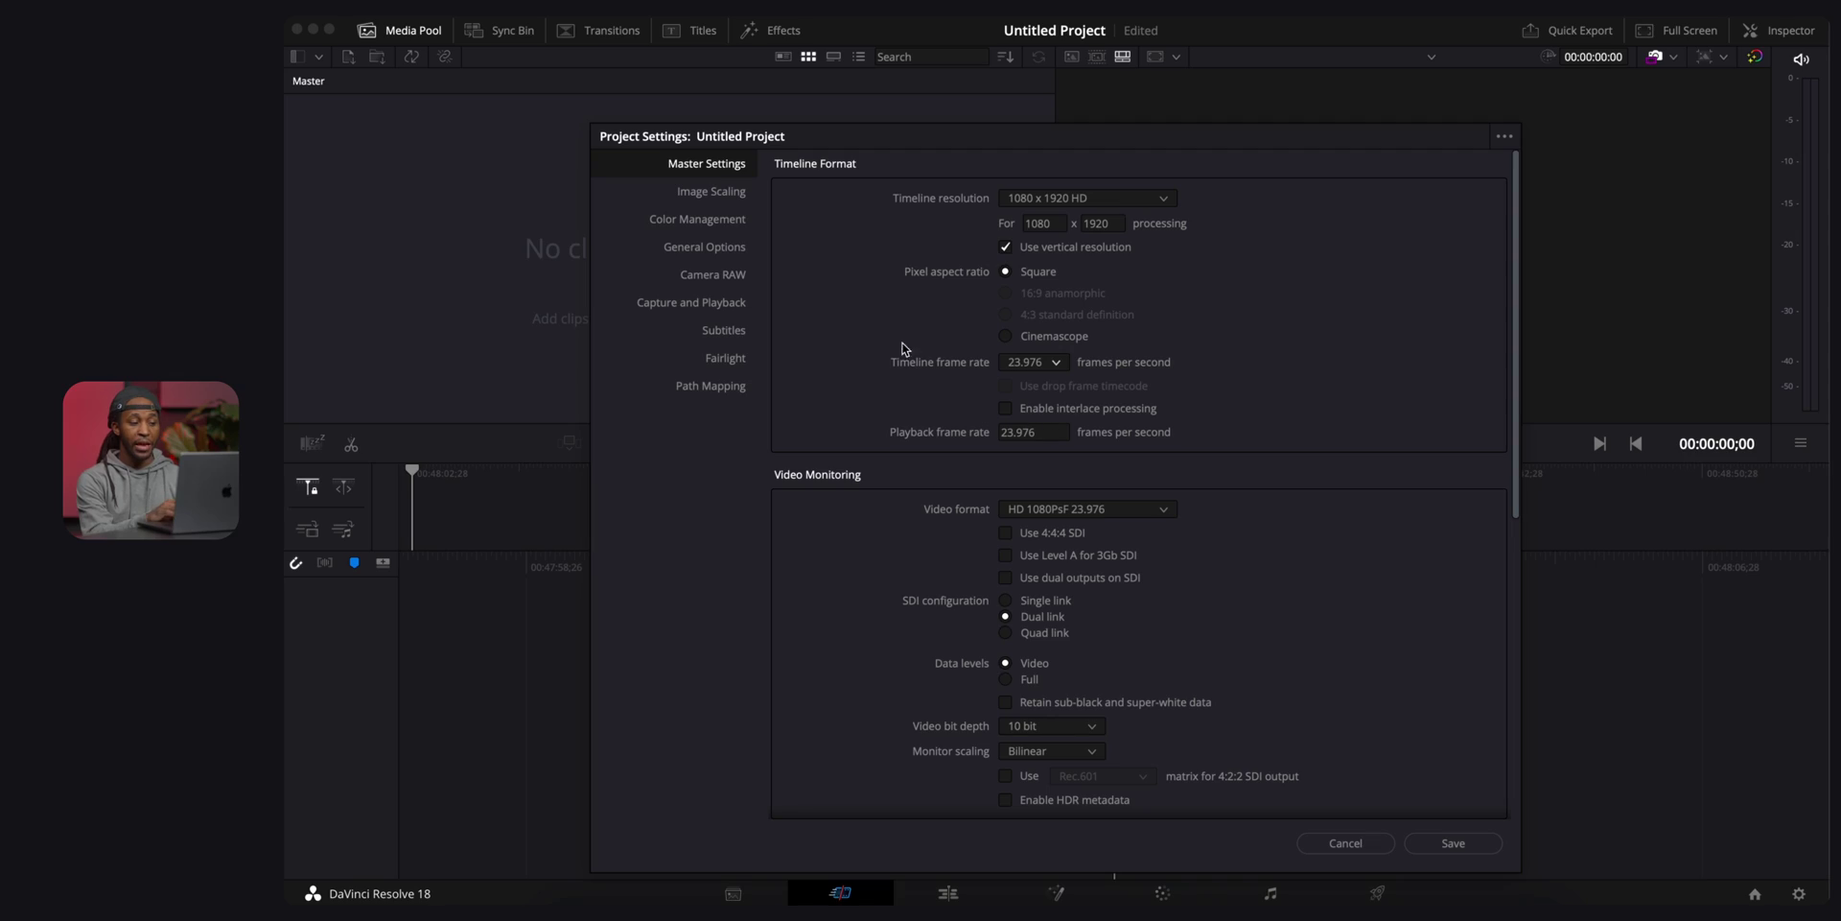
Review the Image Scaling mismatched-resolution options, then view the Color Management settings.
left_click(733, 197)
left_click(1088, 402)
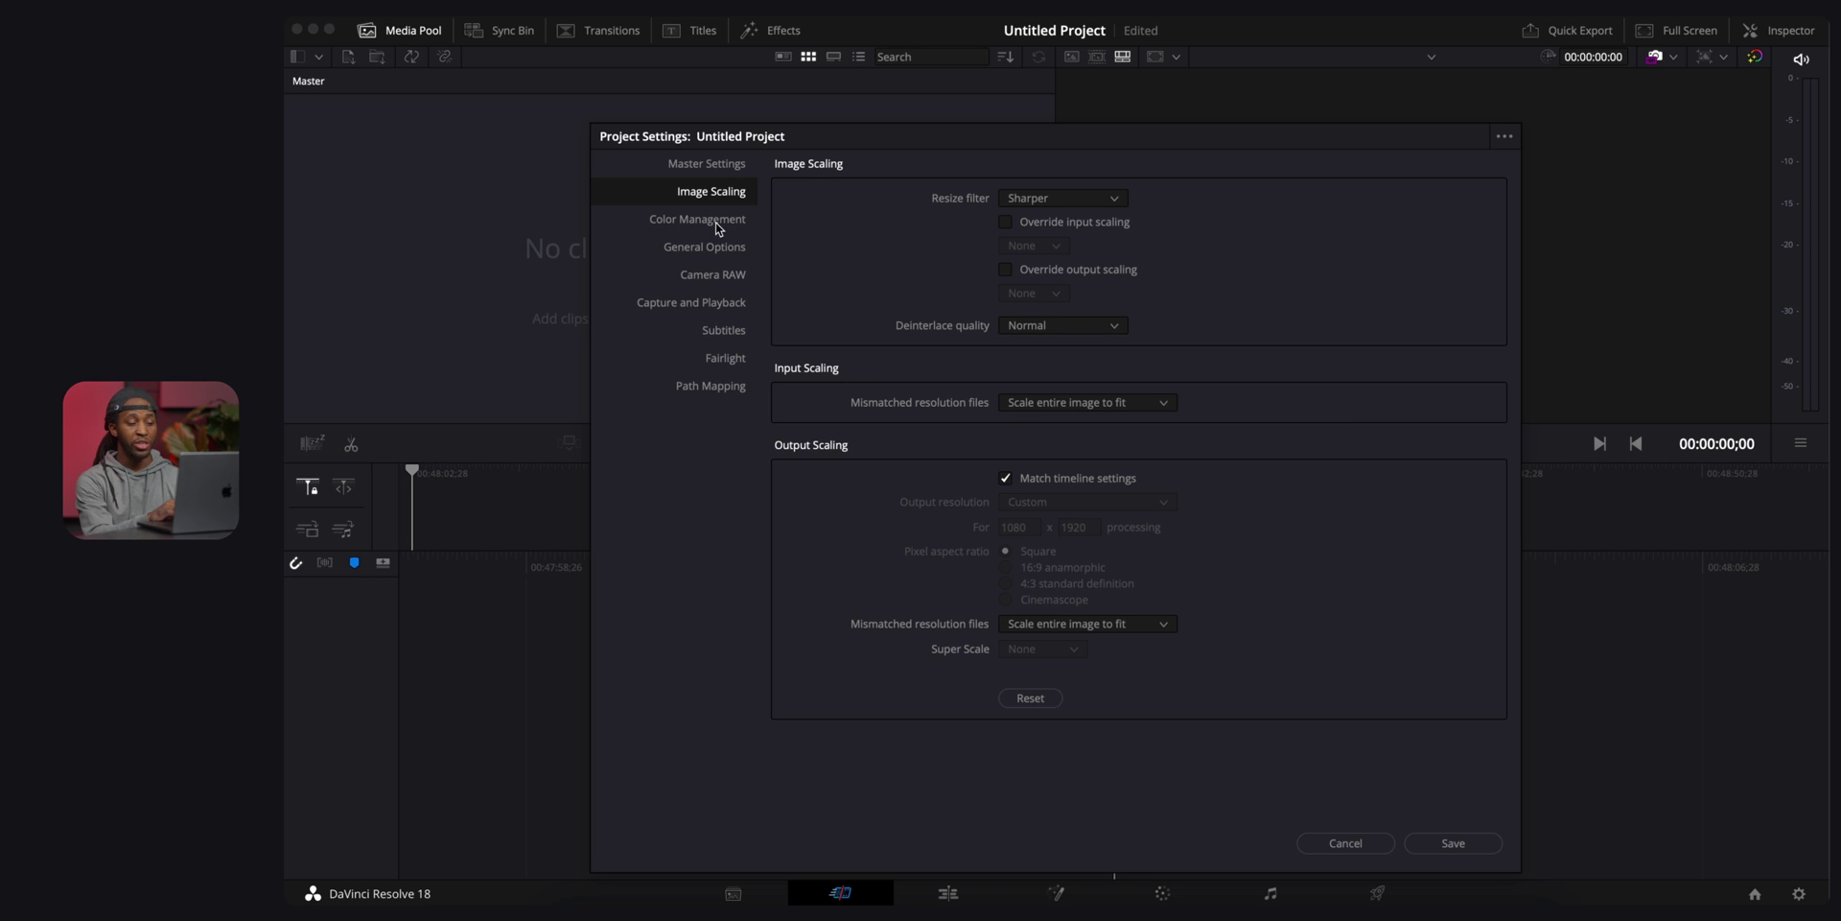
left_click(718, 223)
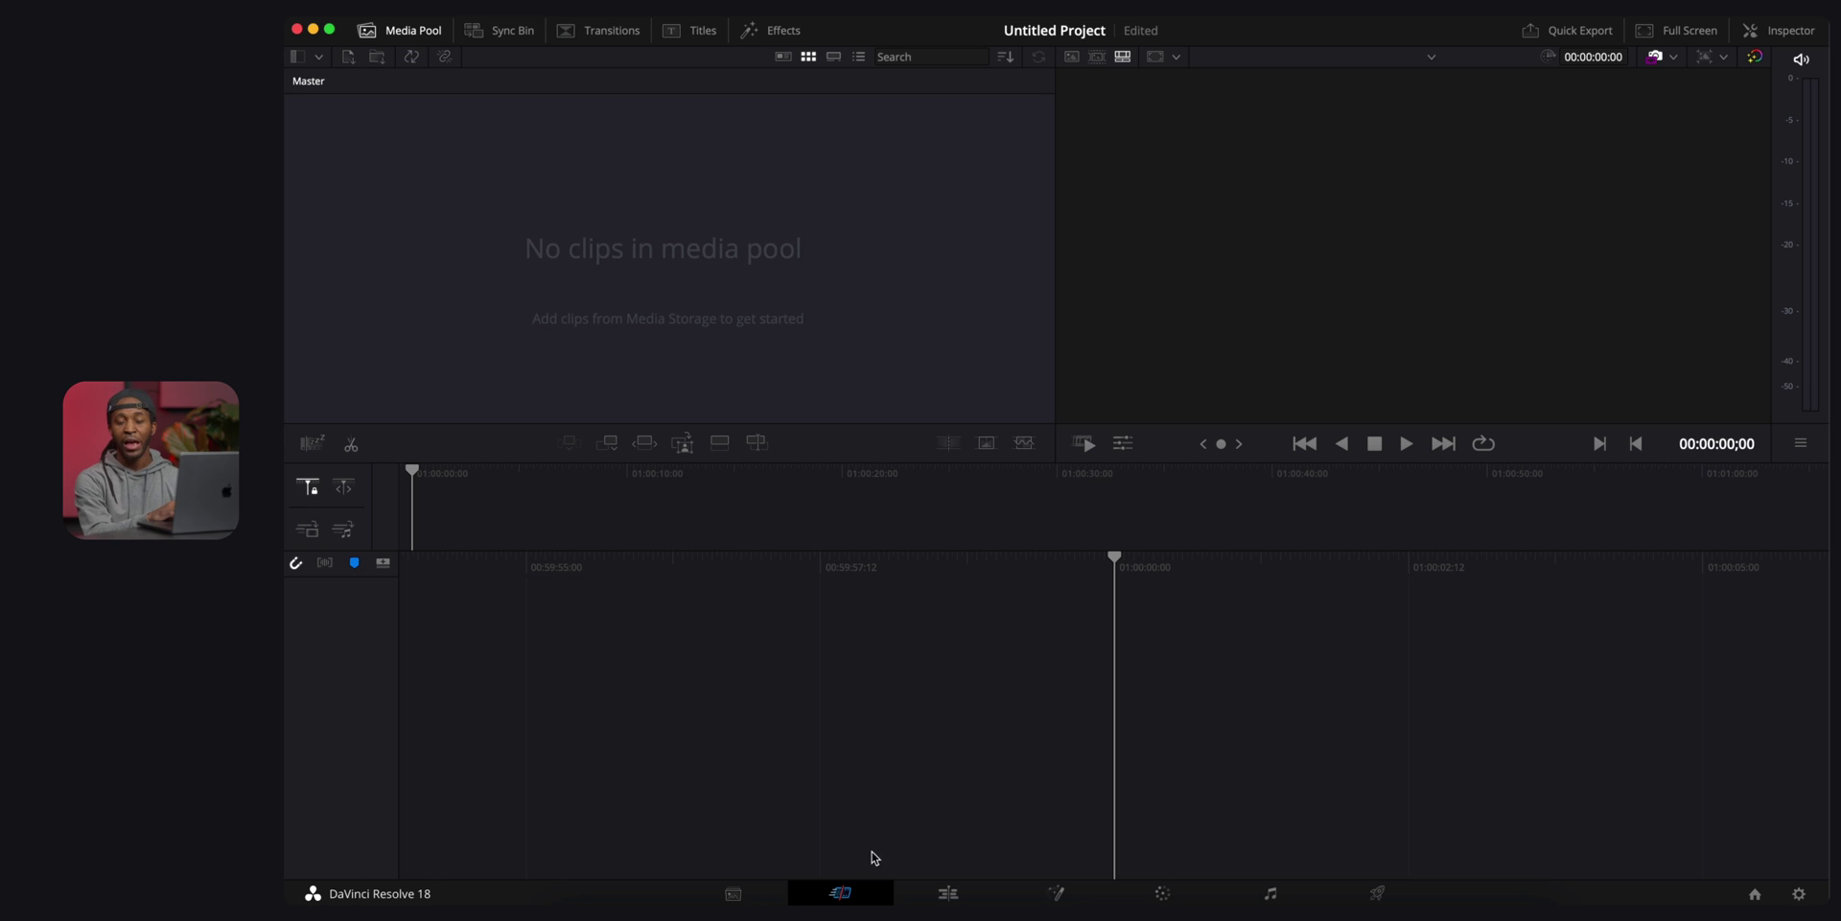
On the Edit page, import the Scene 1 and Scene 2 folders from Finder into the Media Pool.
left_click(950, 893)
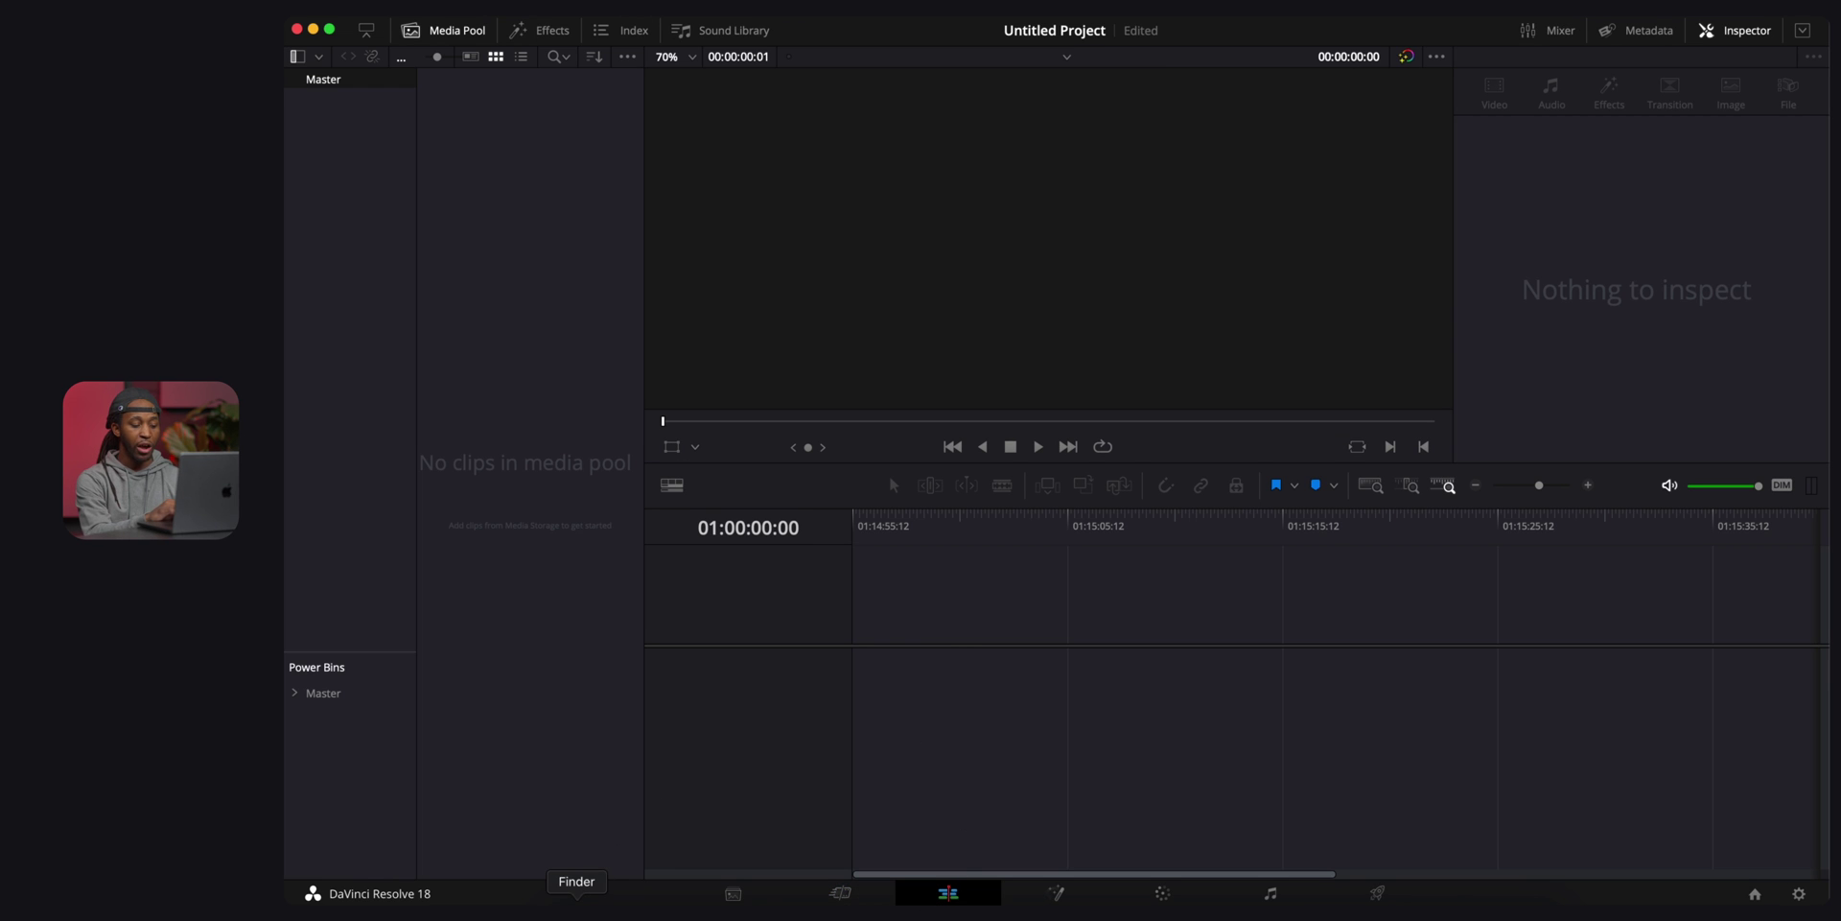
left_click(578, 913)
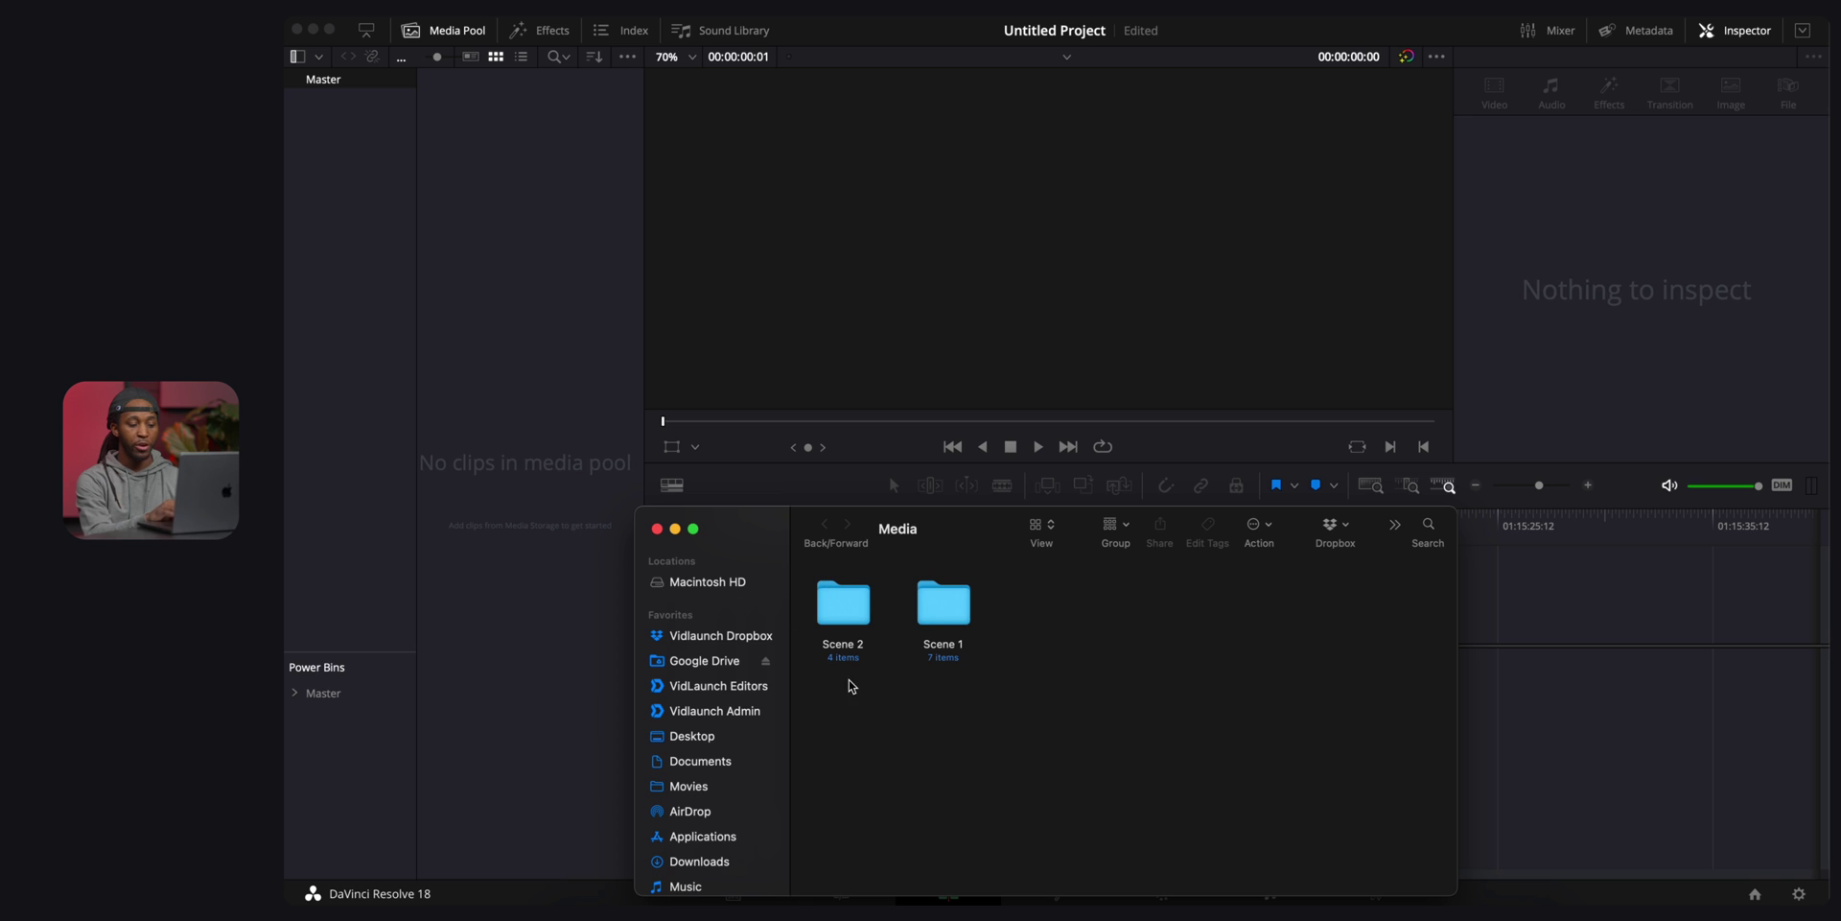
left_click_drag(847, 679, 1069, 575)
left_click_drag(943, 605, 362, 230)
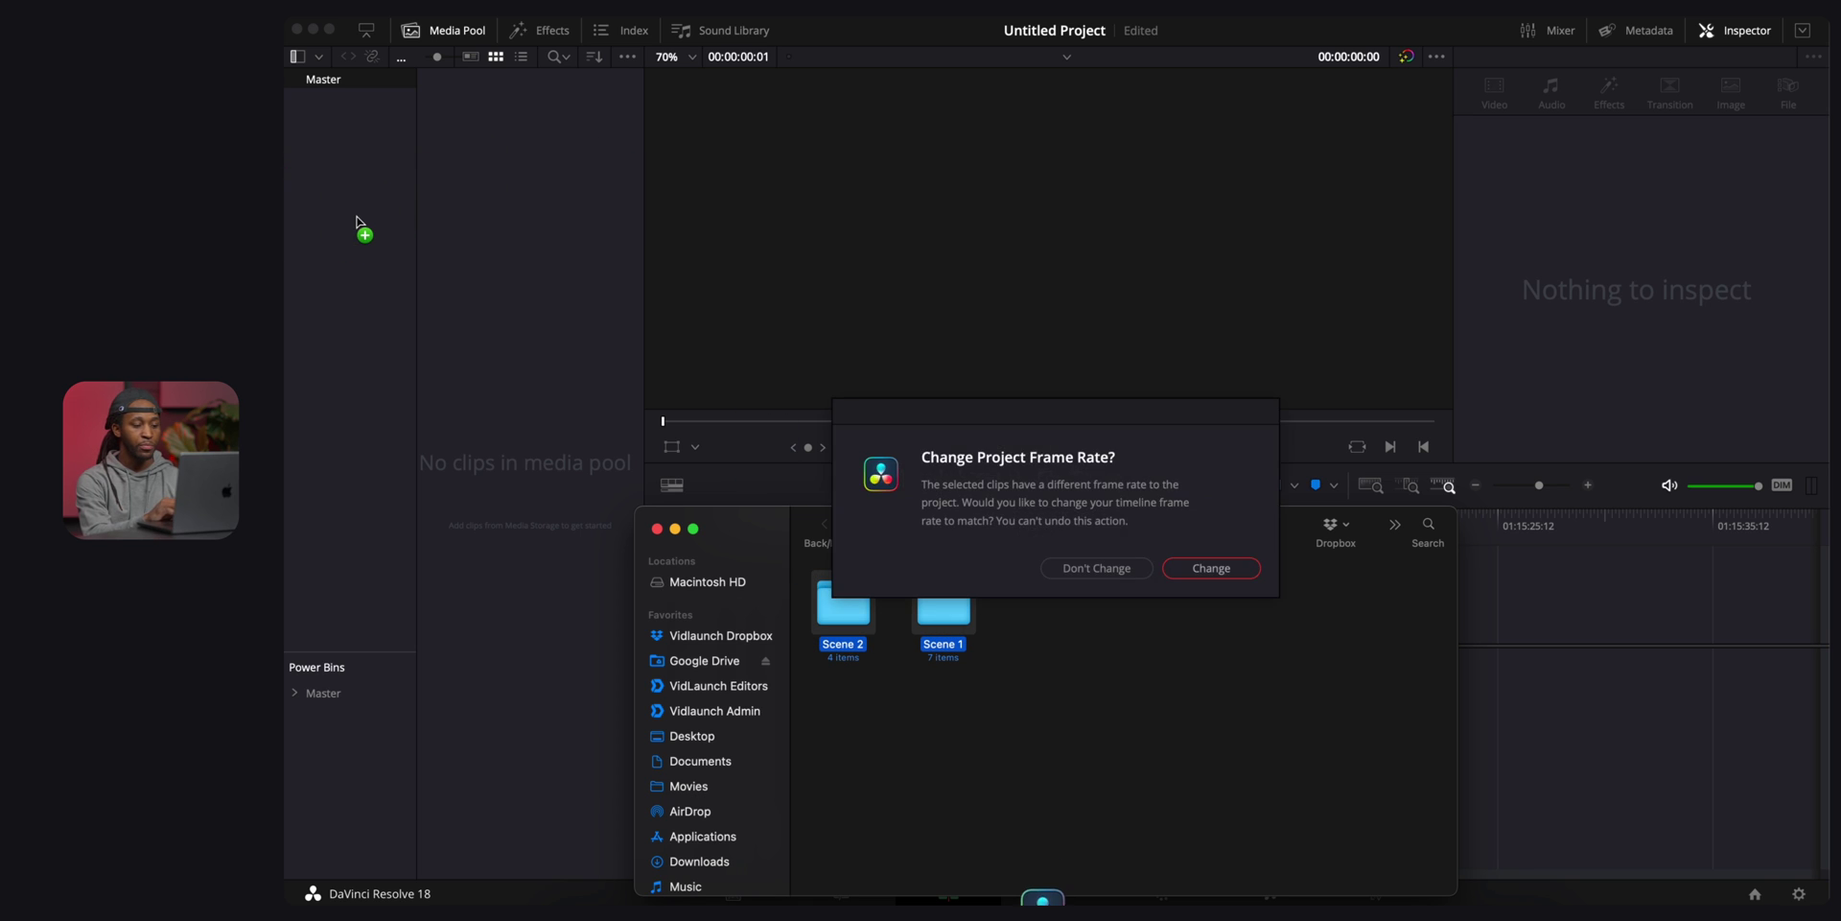
left_click(1122, 571)
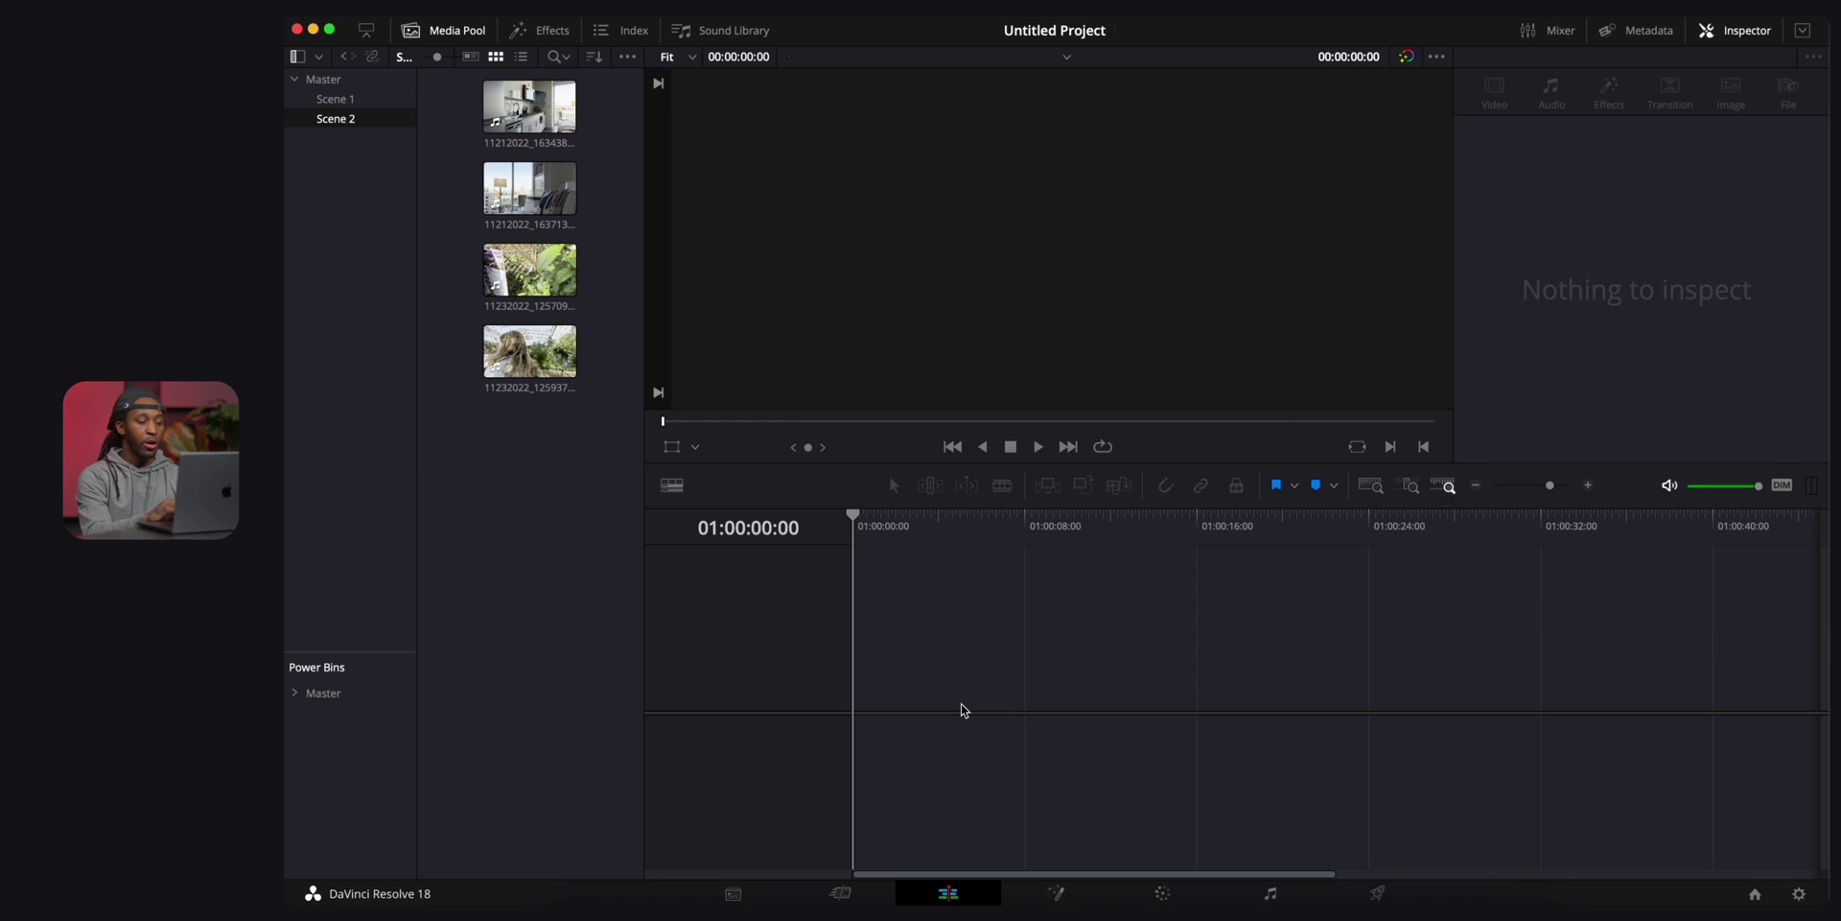
Place clip 11232022_125937 on a new timeline and set its Position X to 72.
left_click_drag(529, 350, 848, 717)
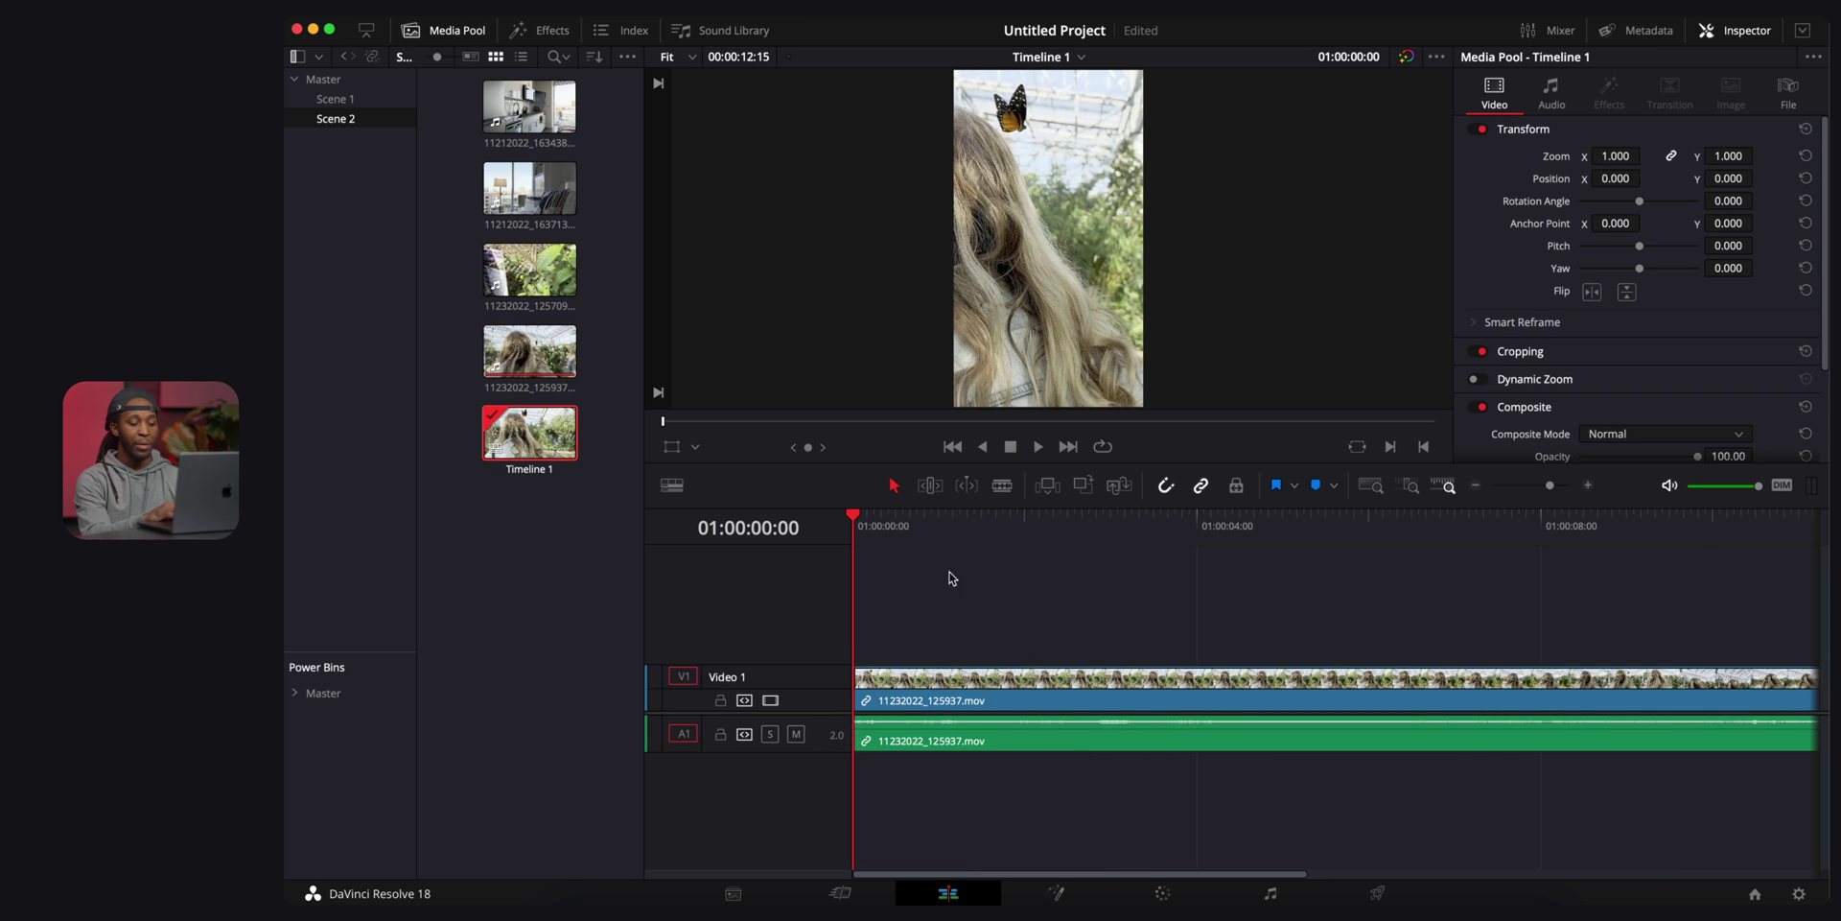
left_click(1006, 696)
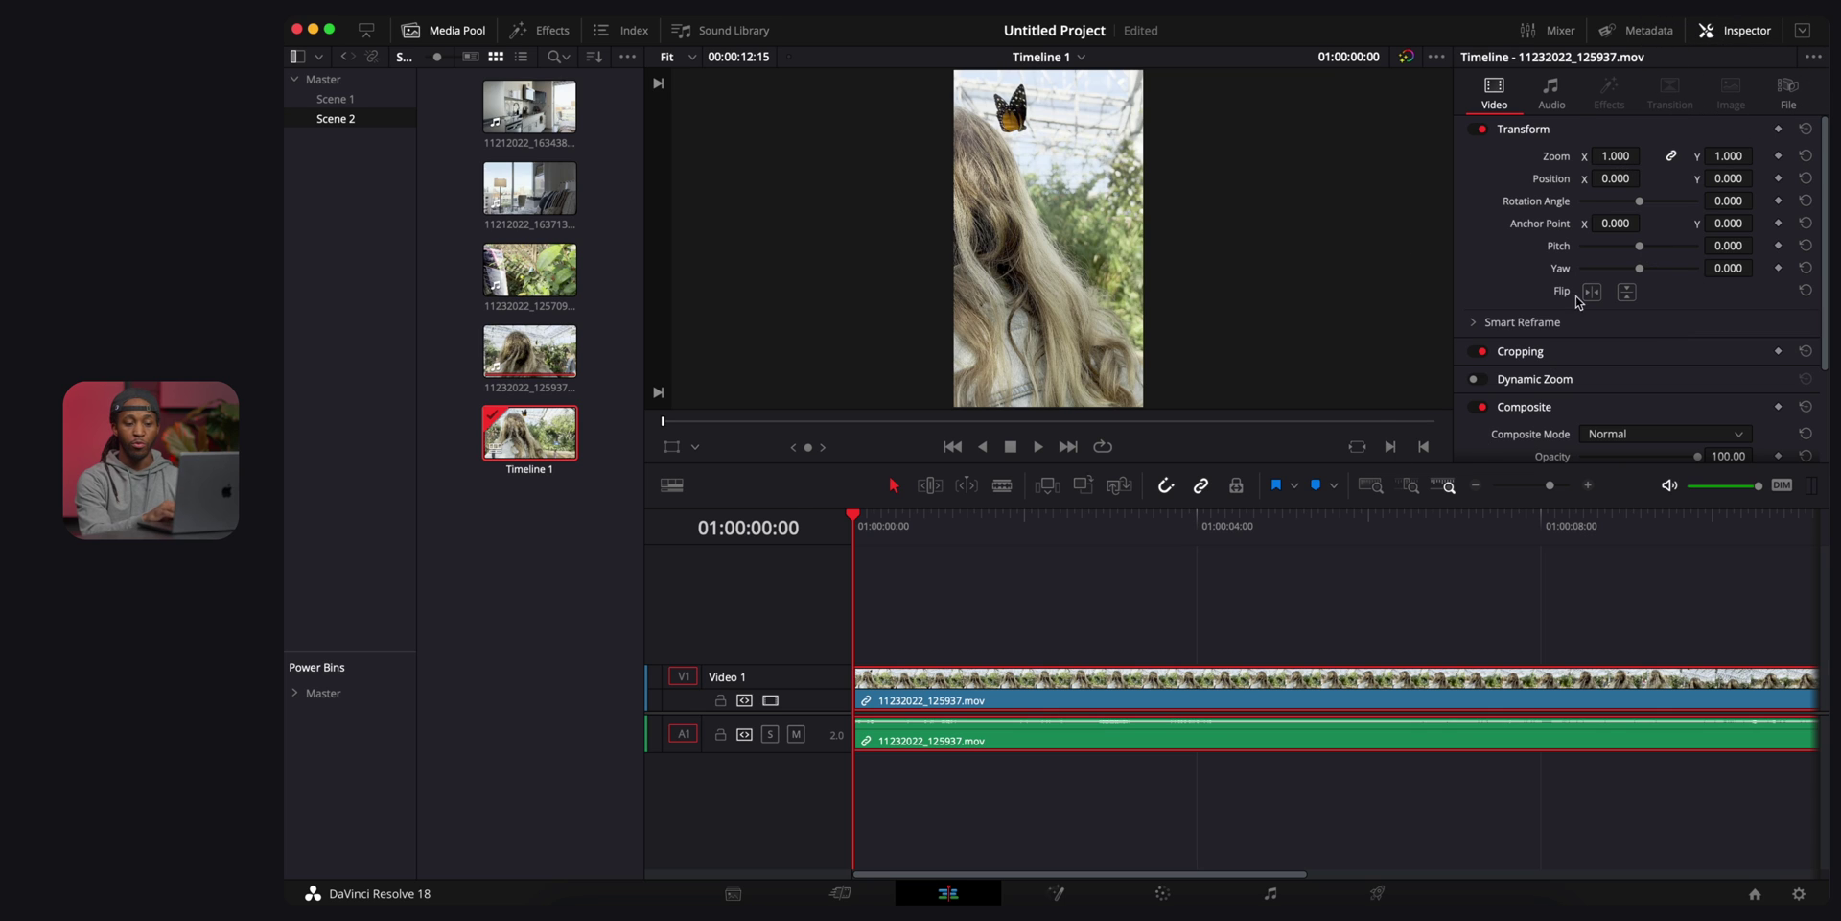
left_click(1760, 34)
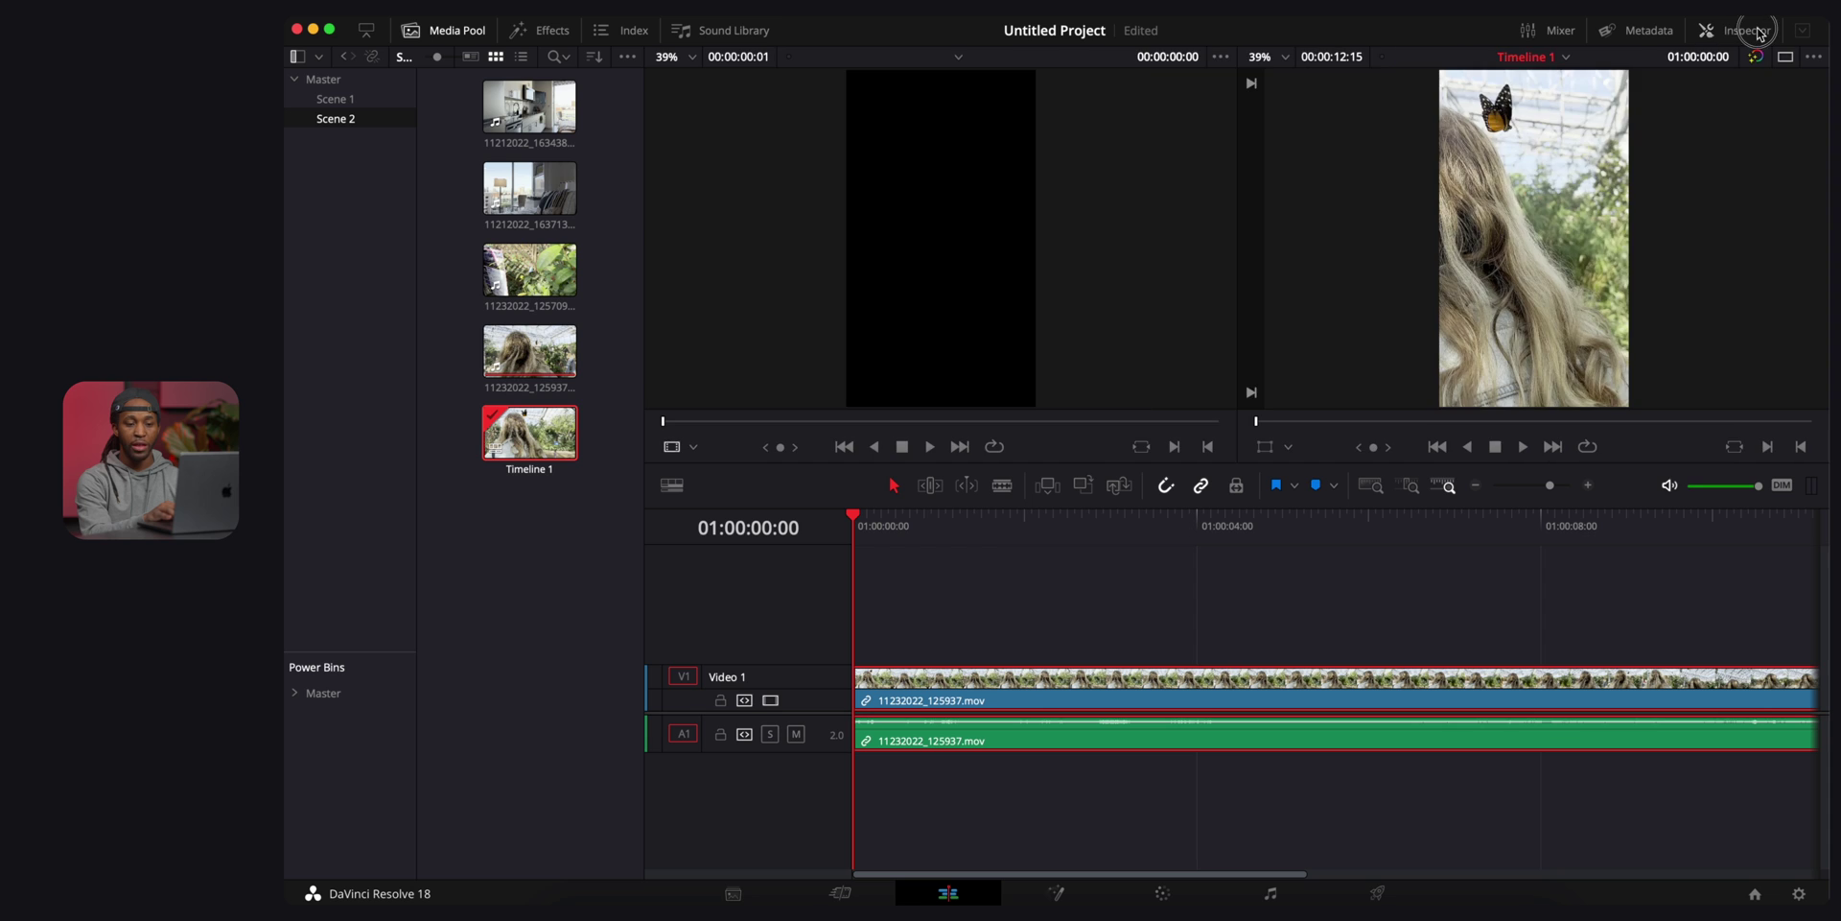
left_click(1760, 33)
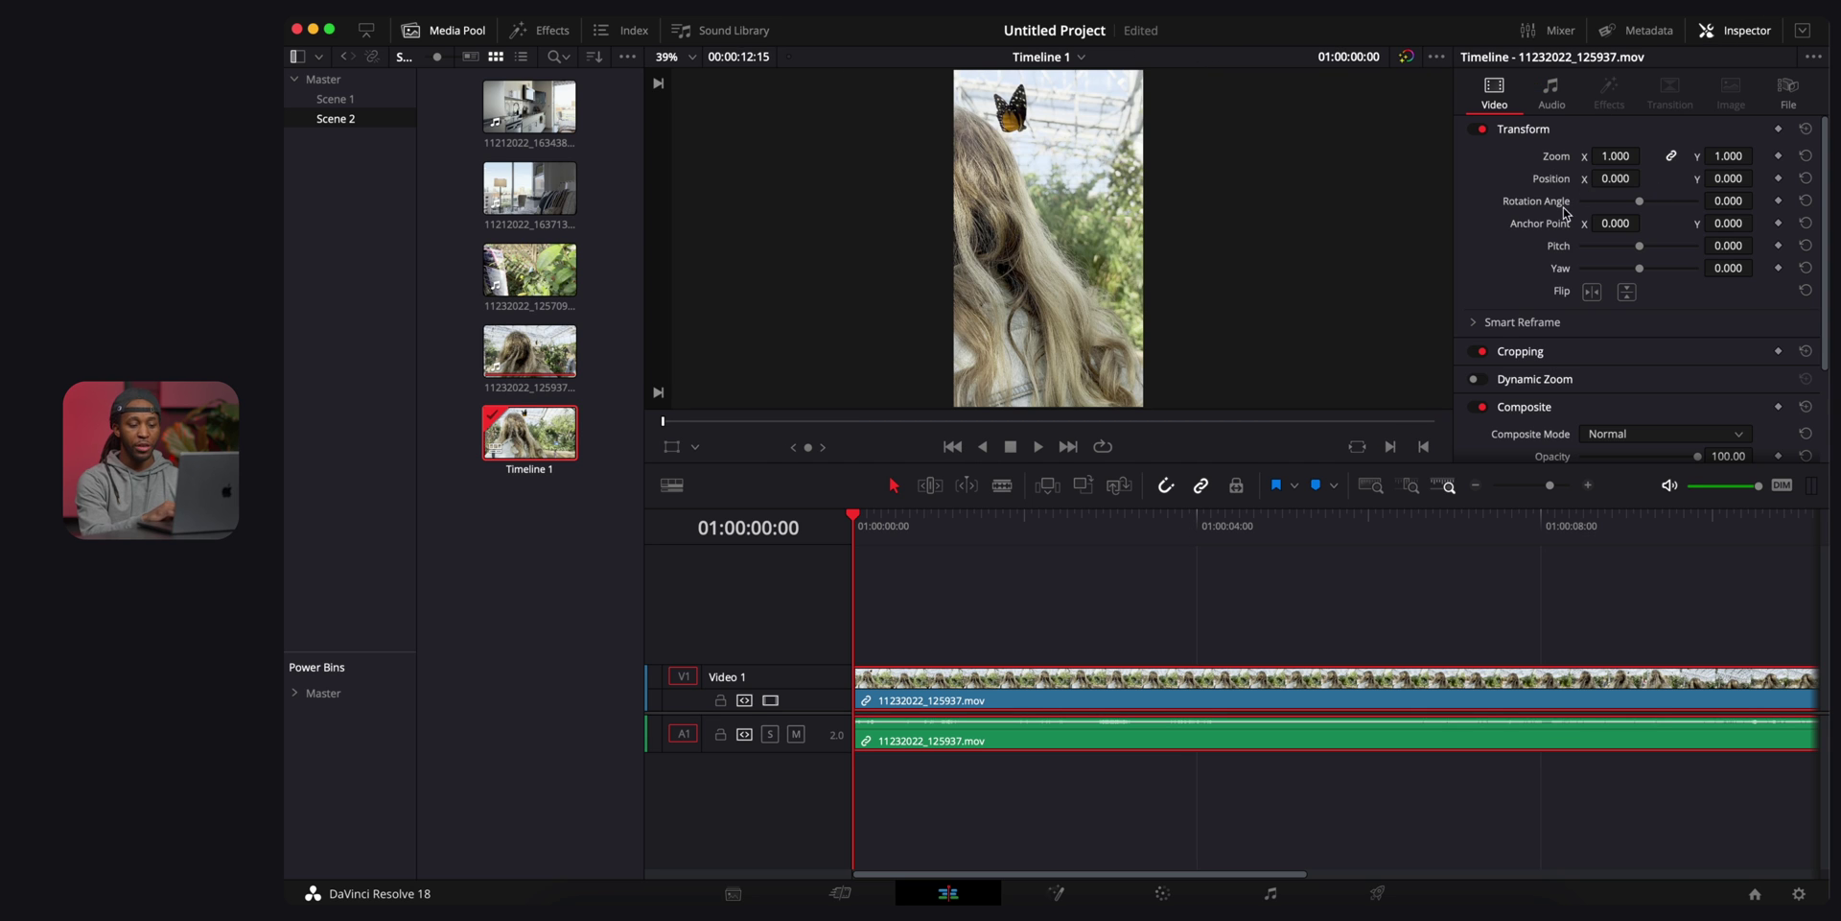
left_click_drag(1614, 178, 1678, 177)
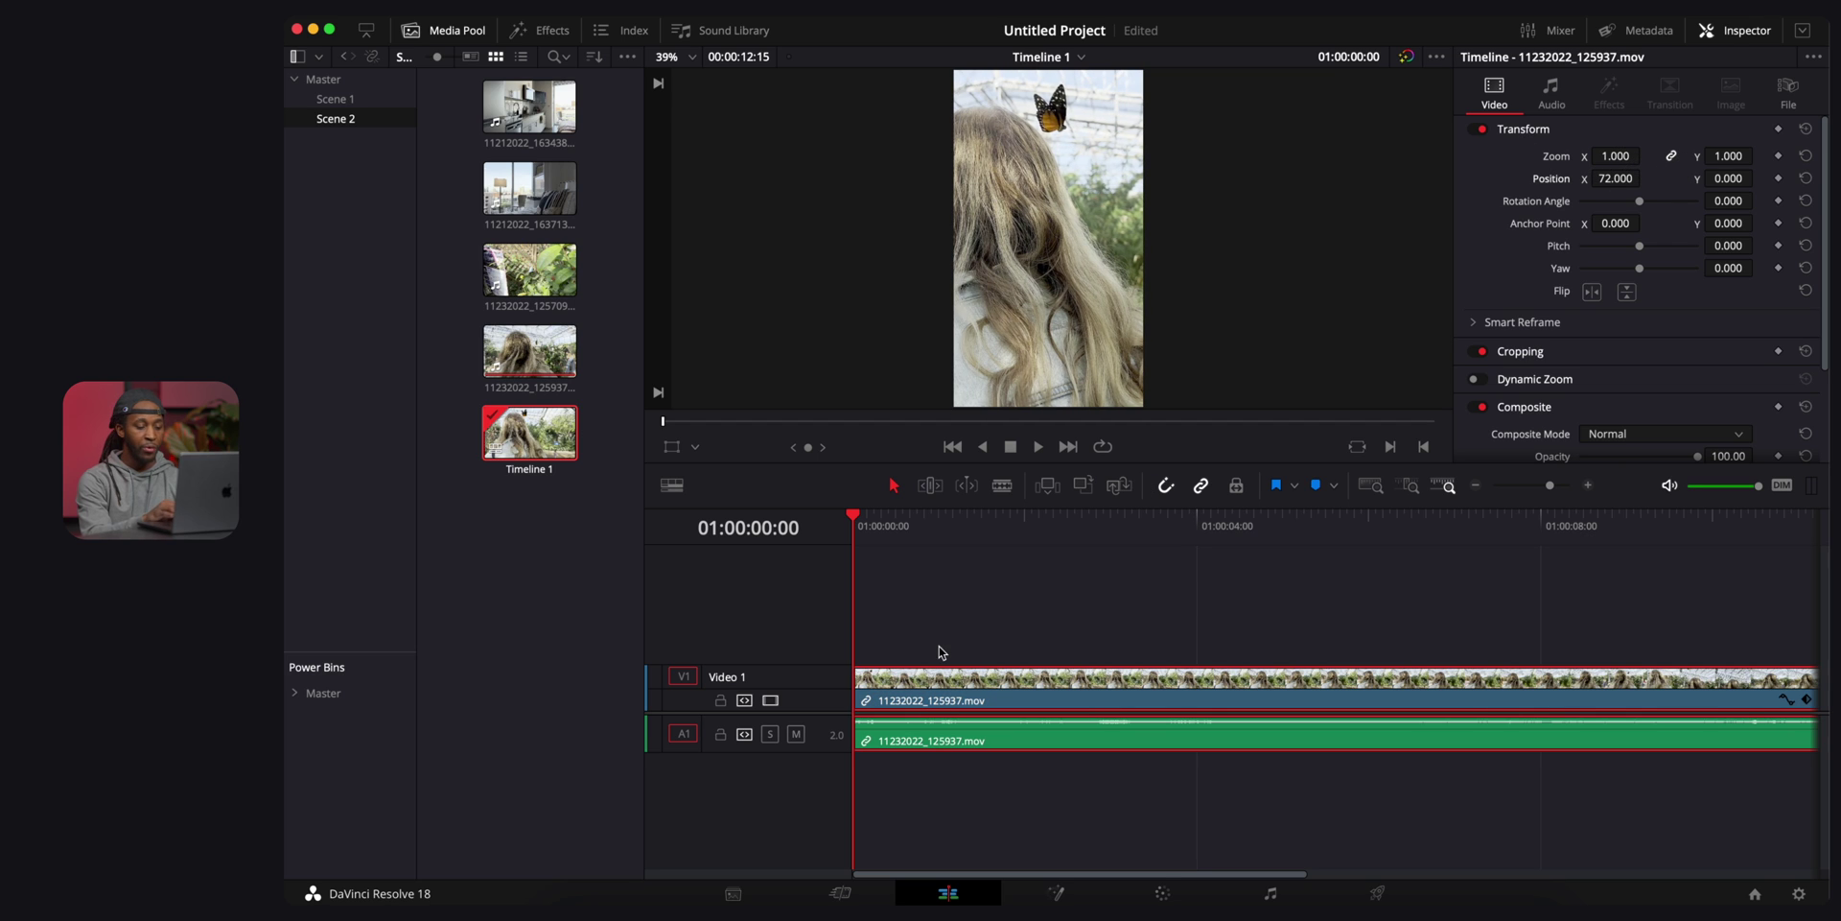
Cut the clip at 01:00:02:23 and delete the right-hand remainder.
key("space")
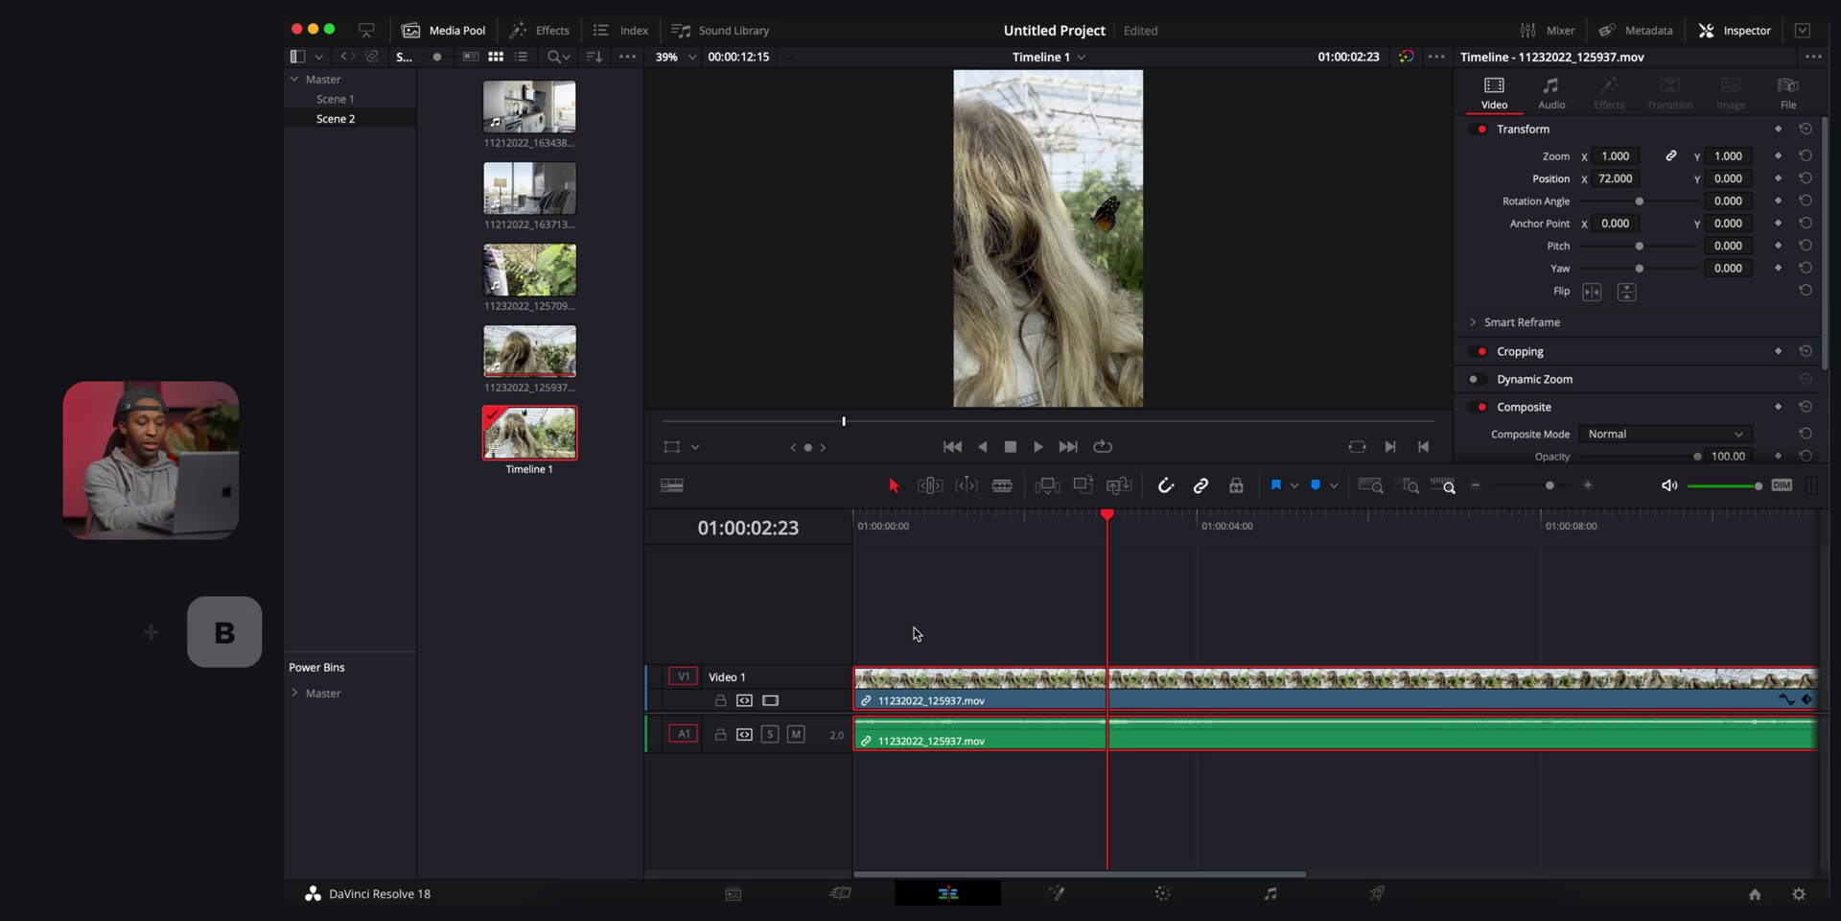
key("super+b")
left_click(1251, 702)
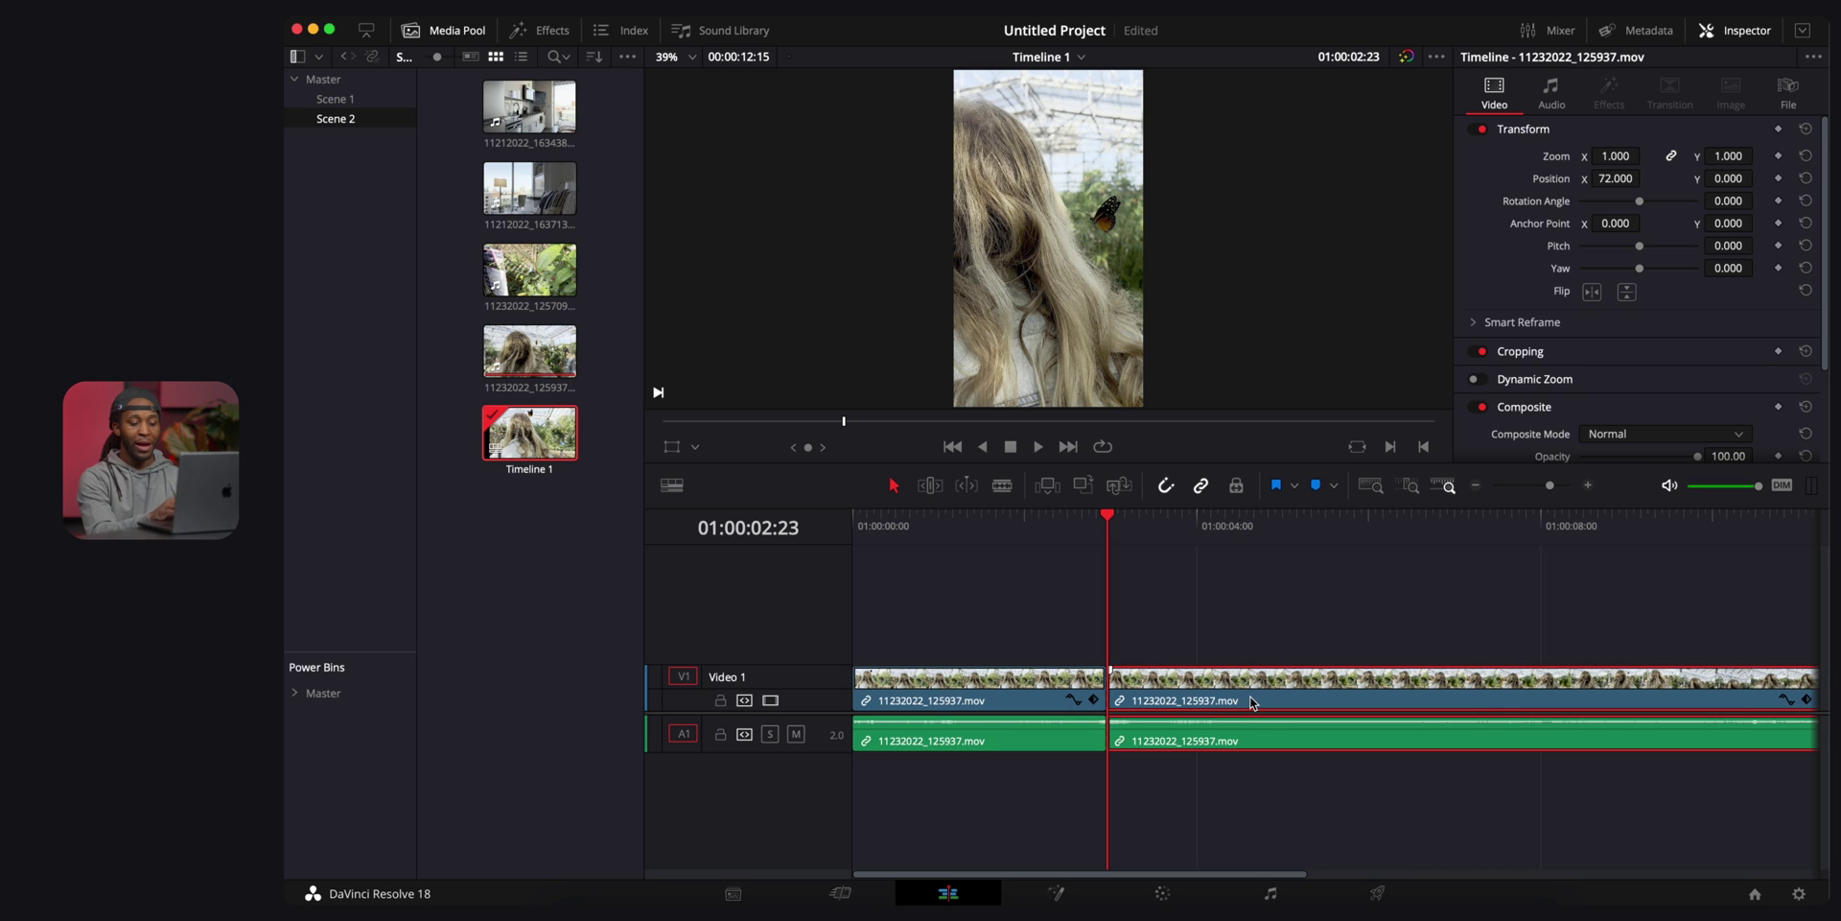
key("Delete")
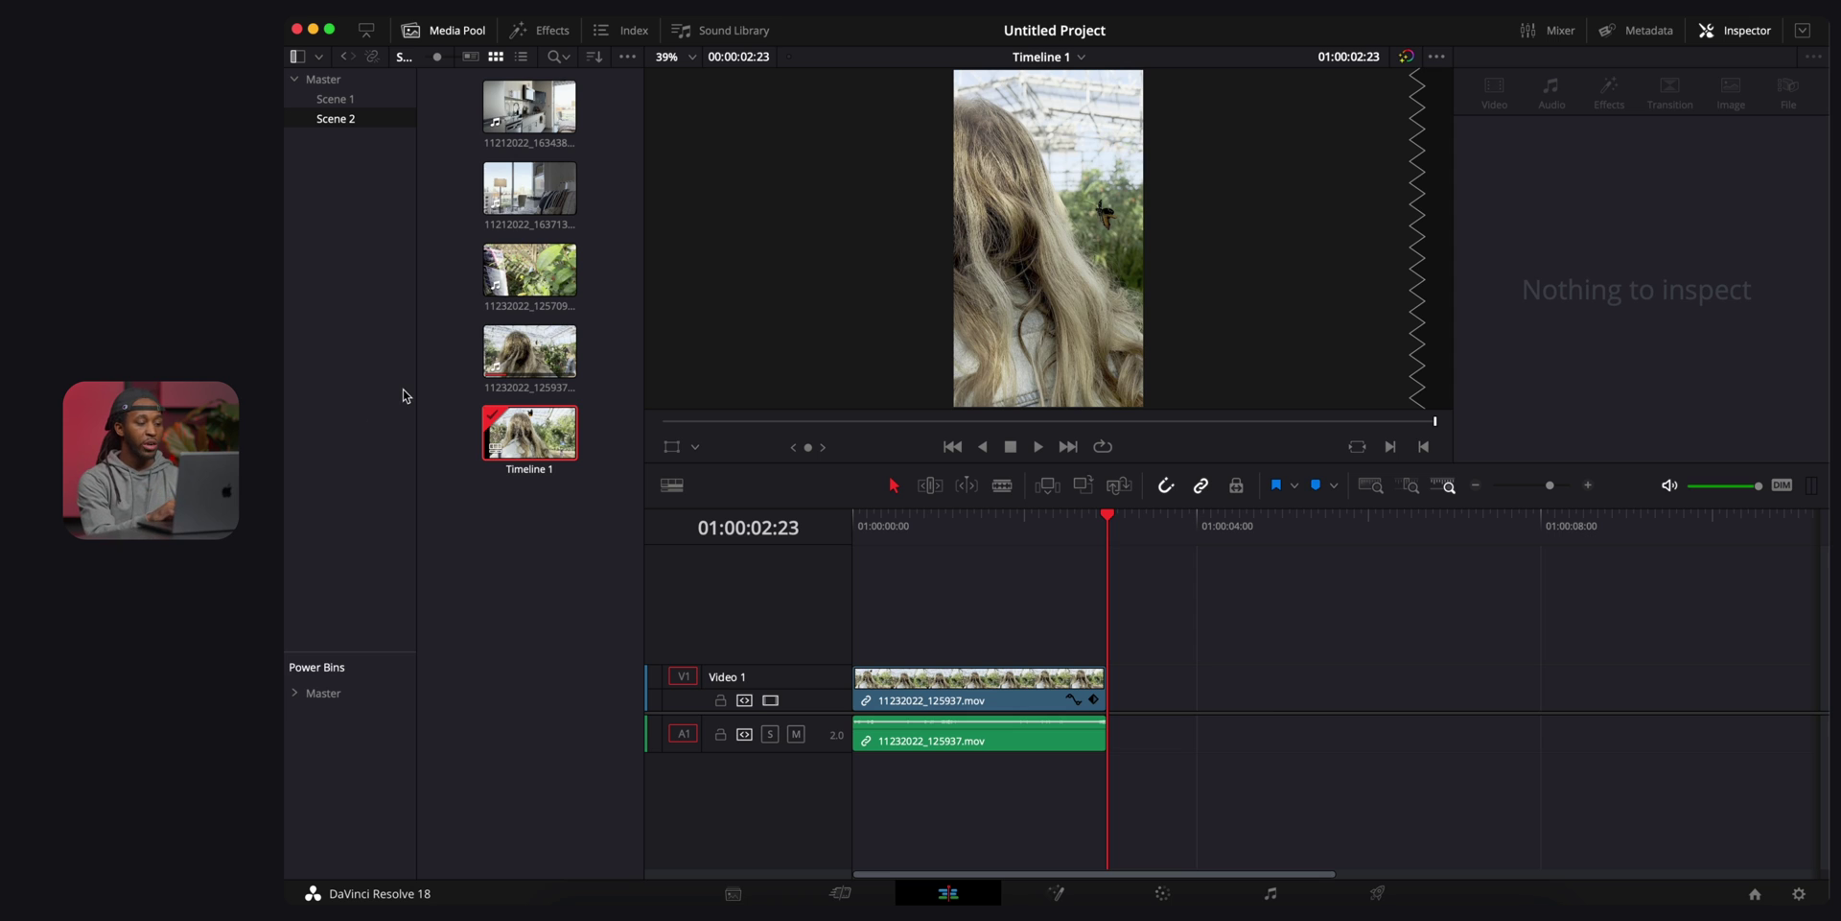
Preview clip 11232022_125709 and add it after the first clip.
double_click(529, 269)
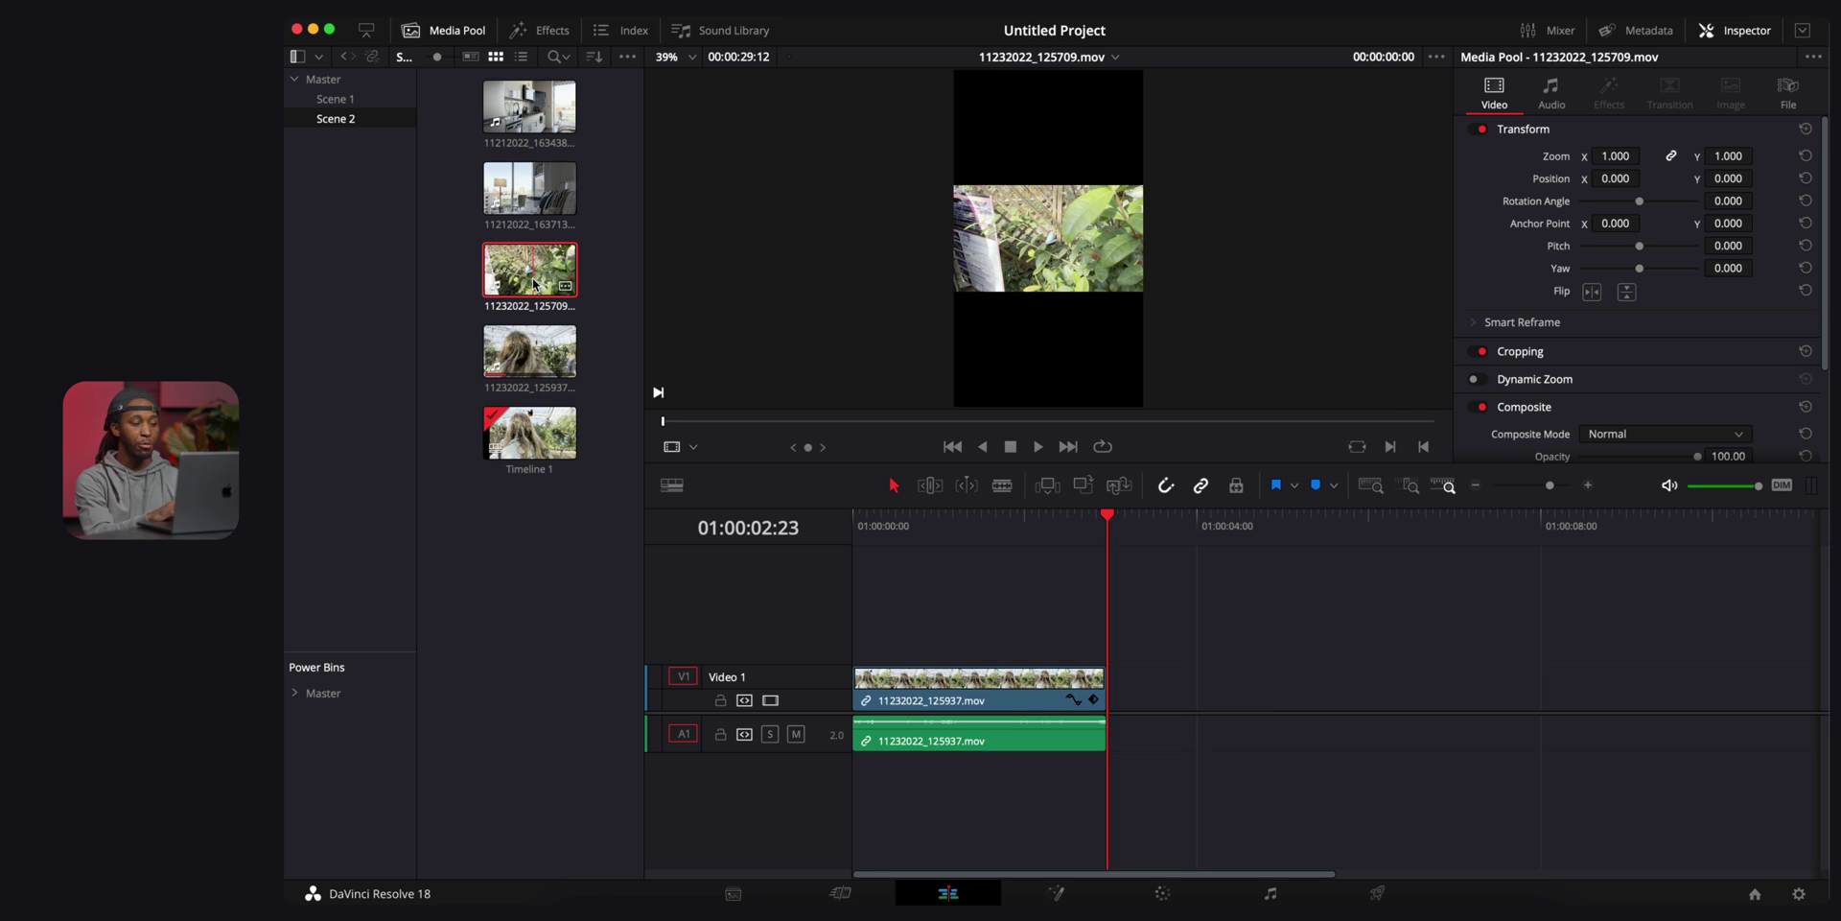
left_click_drag(738, 422, 663, 422)
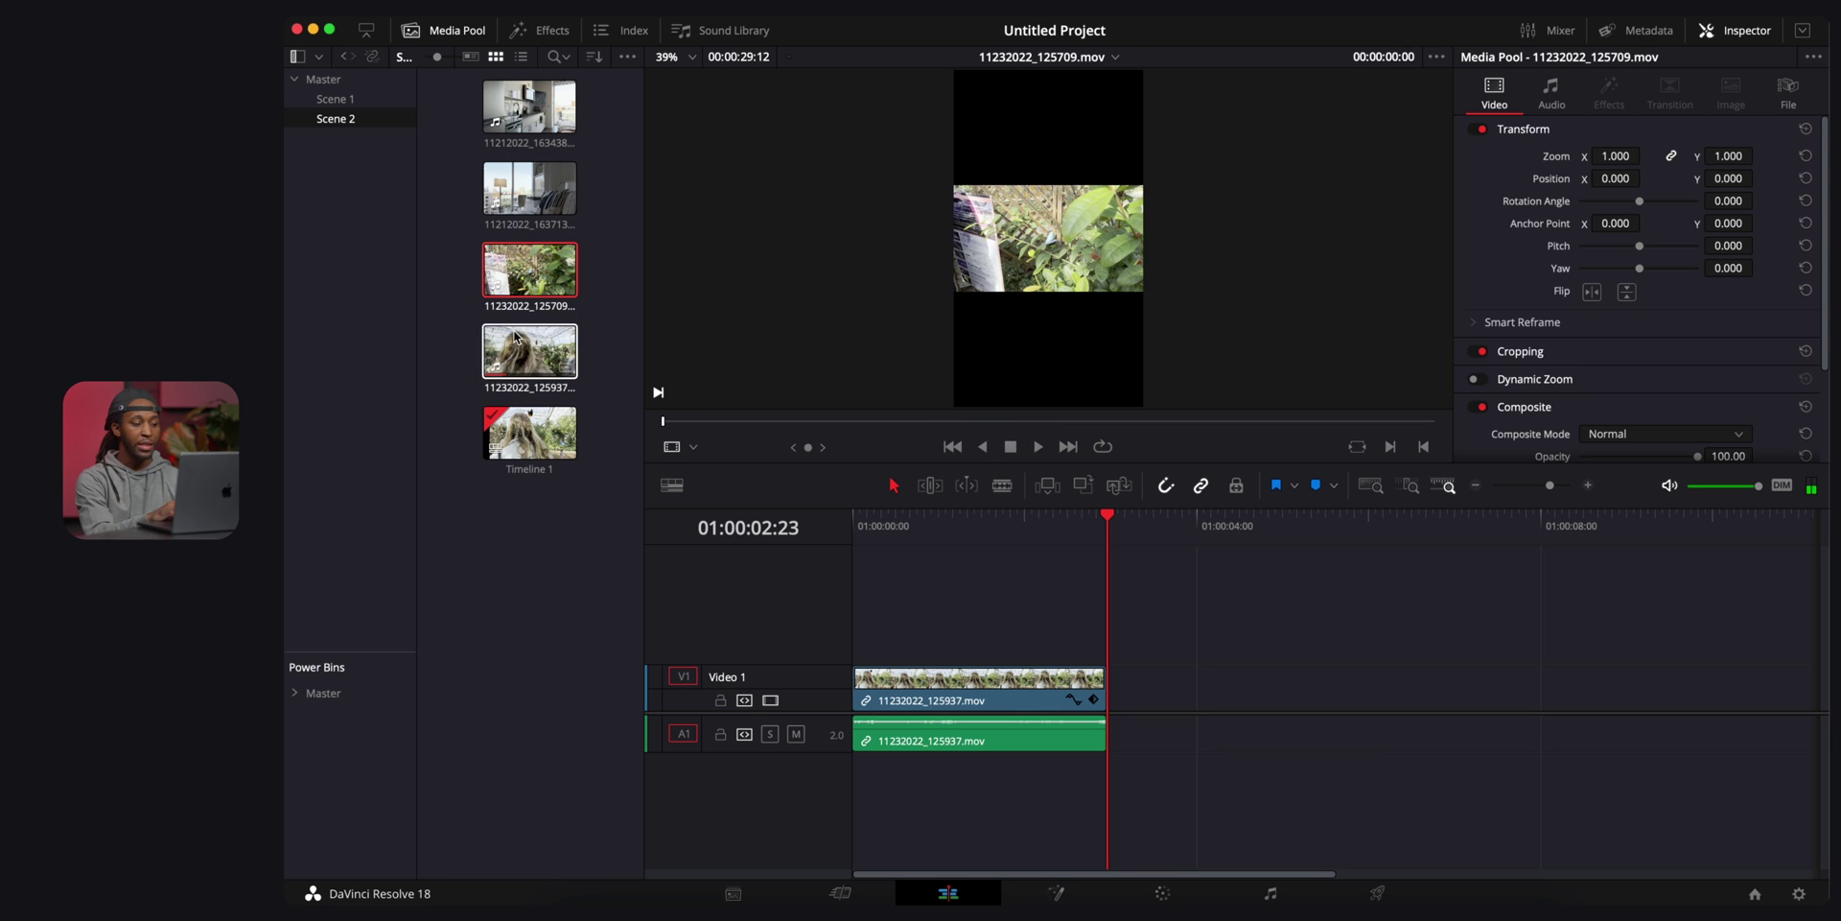
left_click_drag(519, 278, 1118, 682)
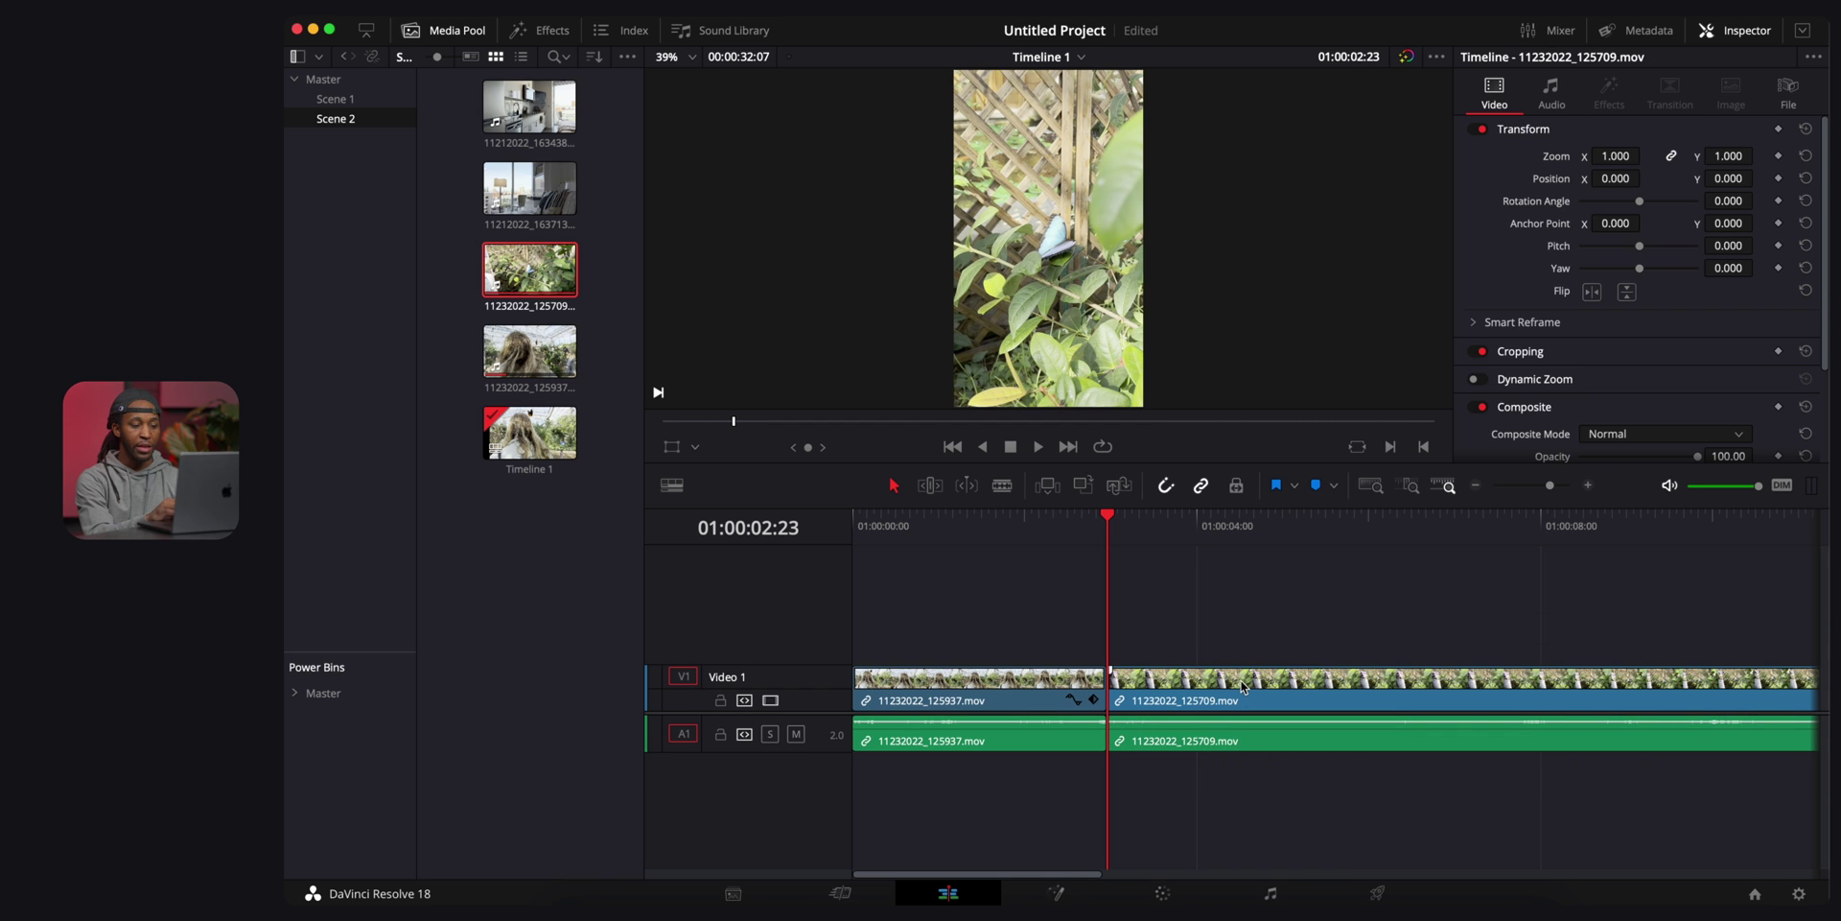
Cut the second clip at 01:00:06:08 and delete the leftover piece.
mouse_move(1107, 527)
left_mouse_down()
mouse_move(1424, 552)
mouse_move(1435, 518)
mouse_move(1559, 544)
mouse_move(1114, 569)
mouse_move(1397, 568)
left_mouse_up()
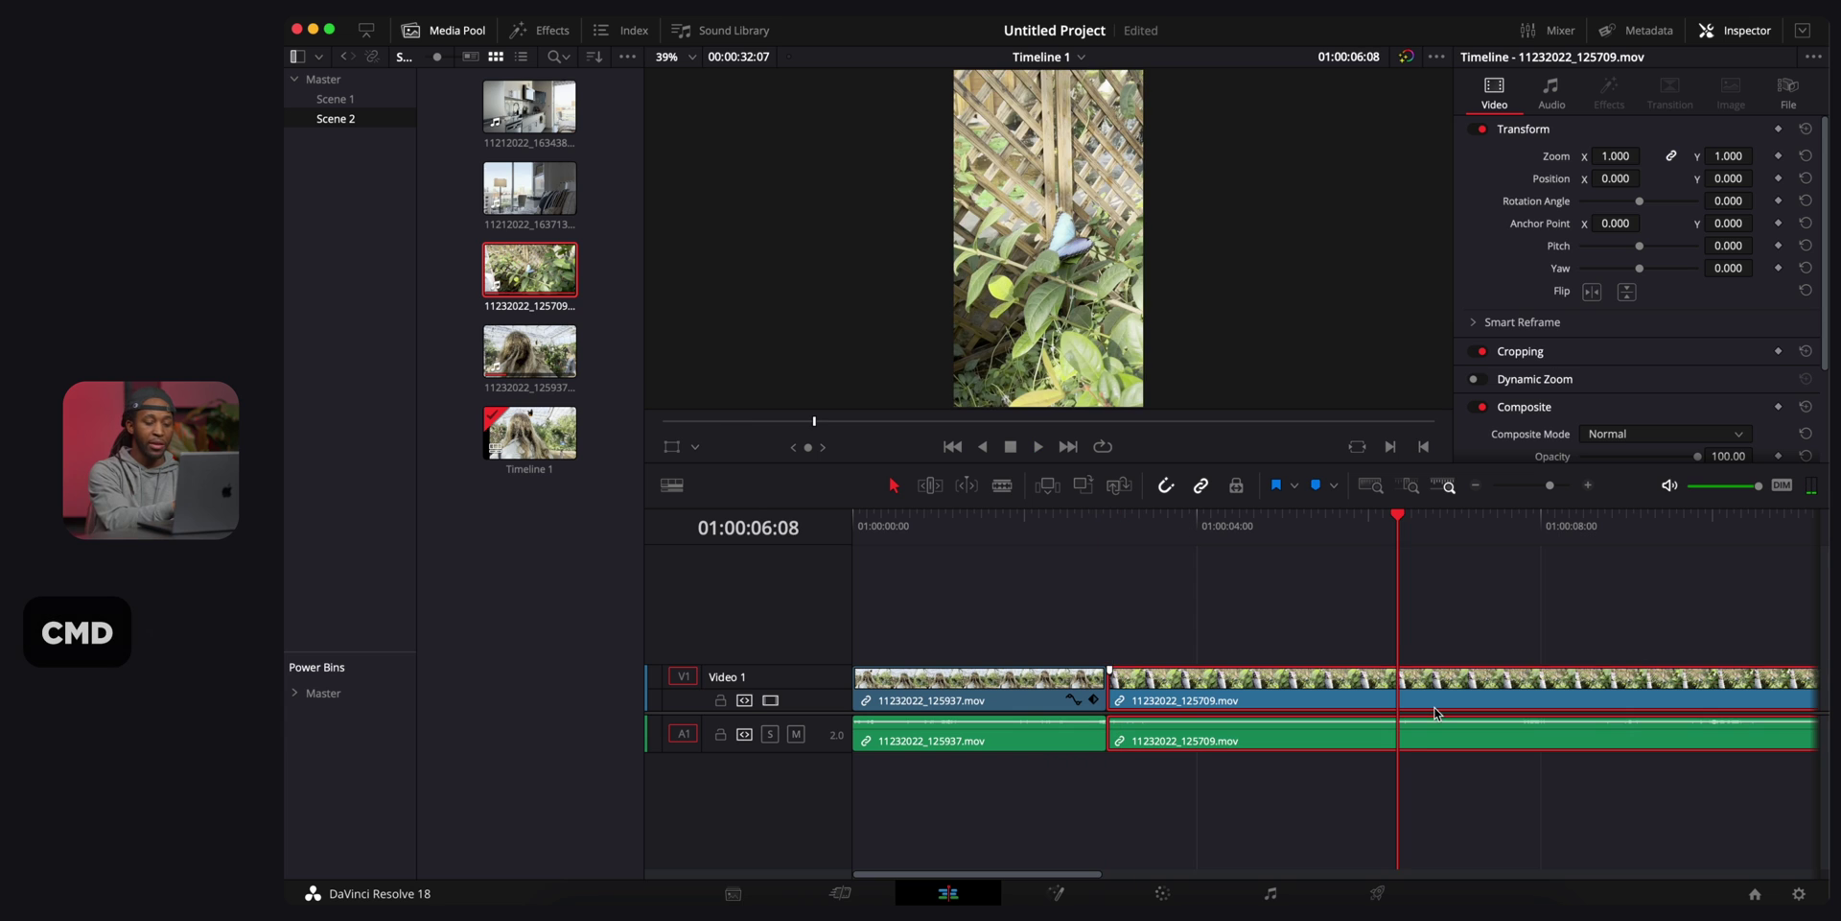
key("super+b")
left_click(1473, 707)
key("Delete")
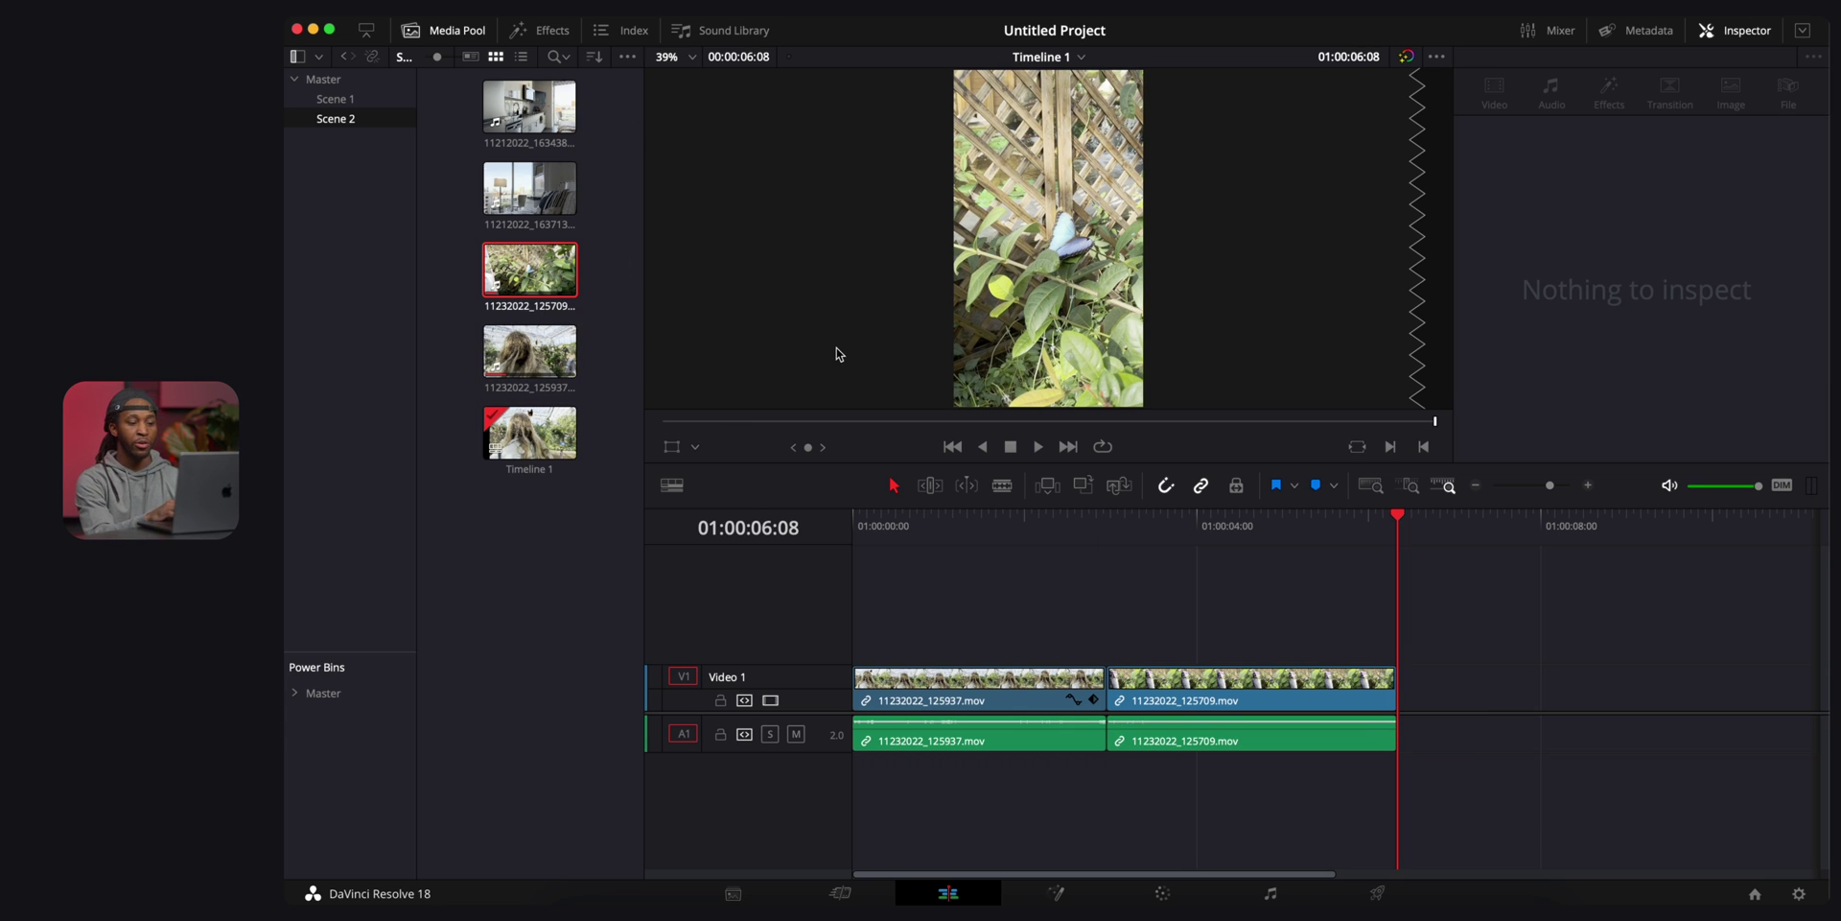
Jump to the cut between clips and toggle the audio track mute off and on.
left_click(1112, 520)
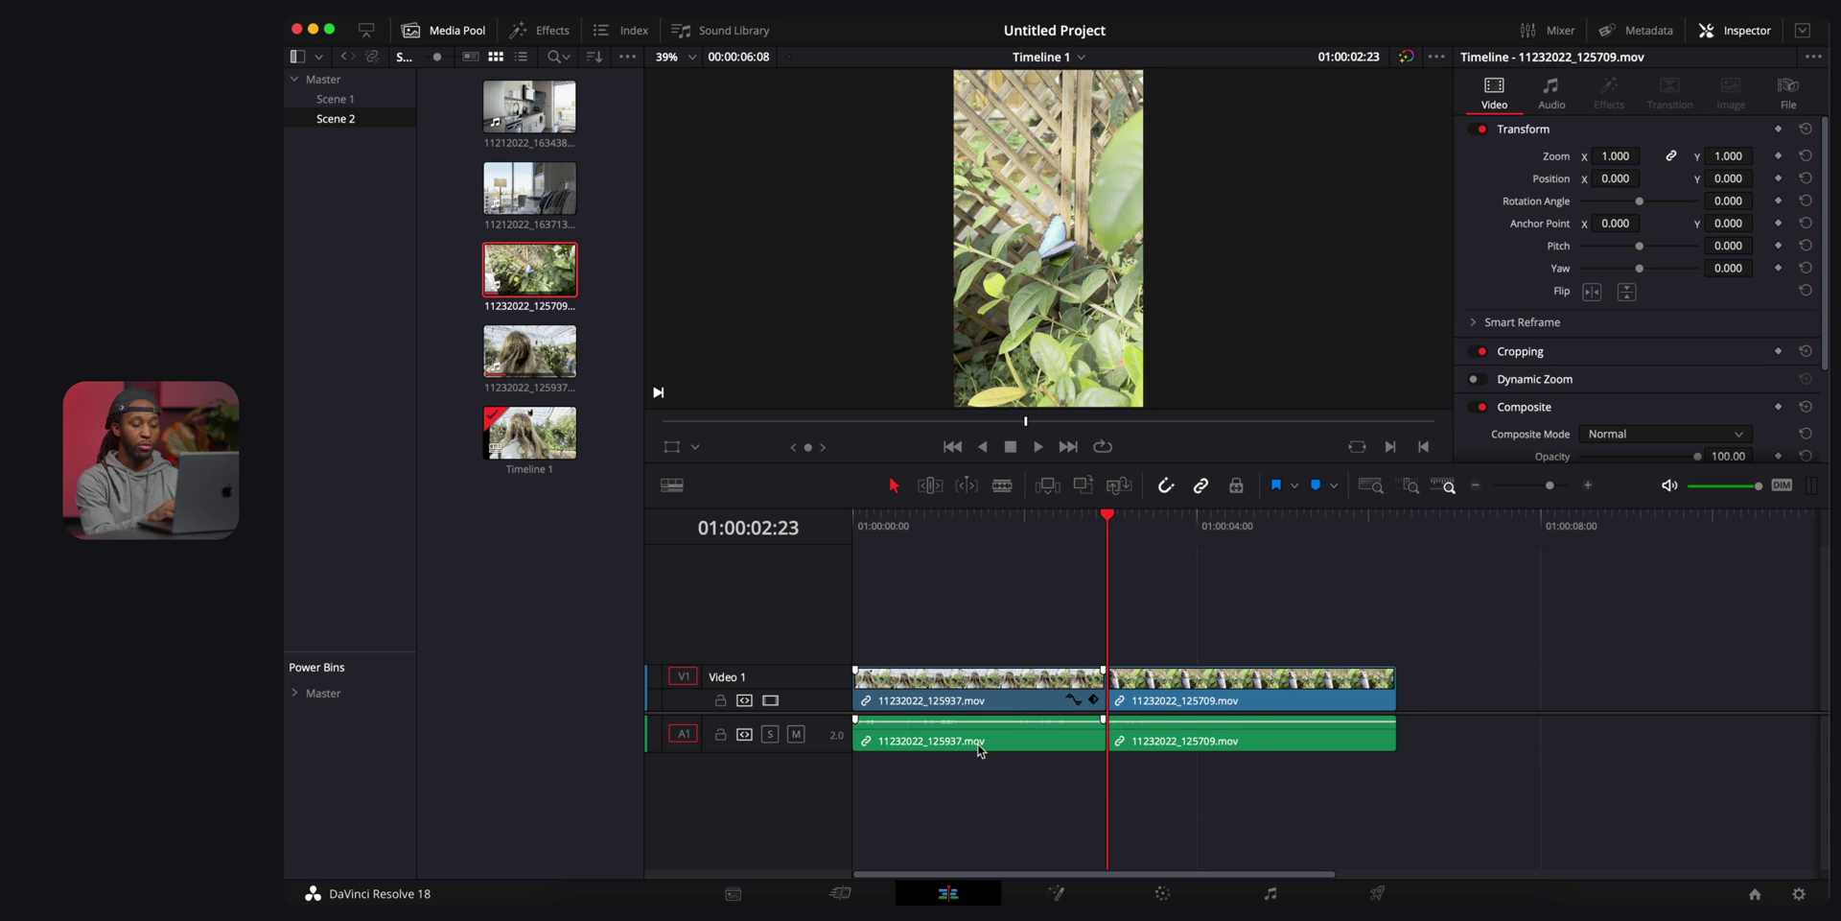
left_click(797, 734)
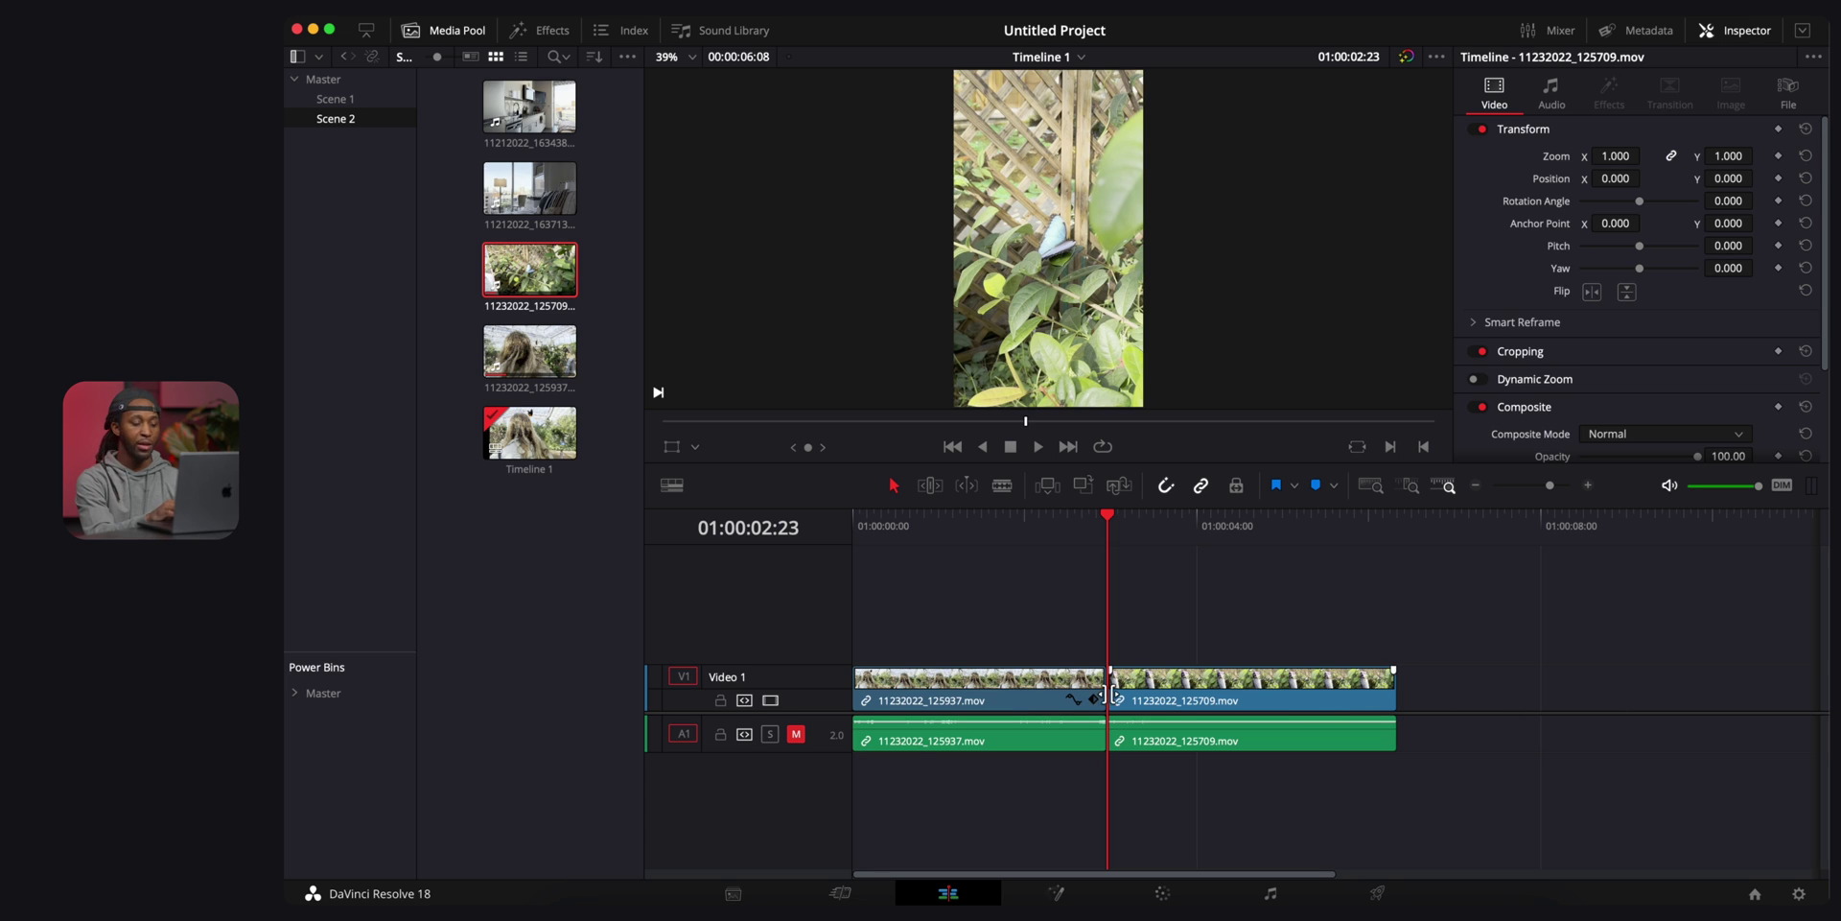
left_click(796, 734)
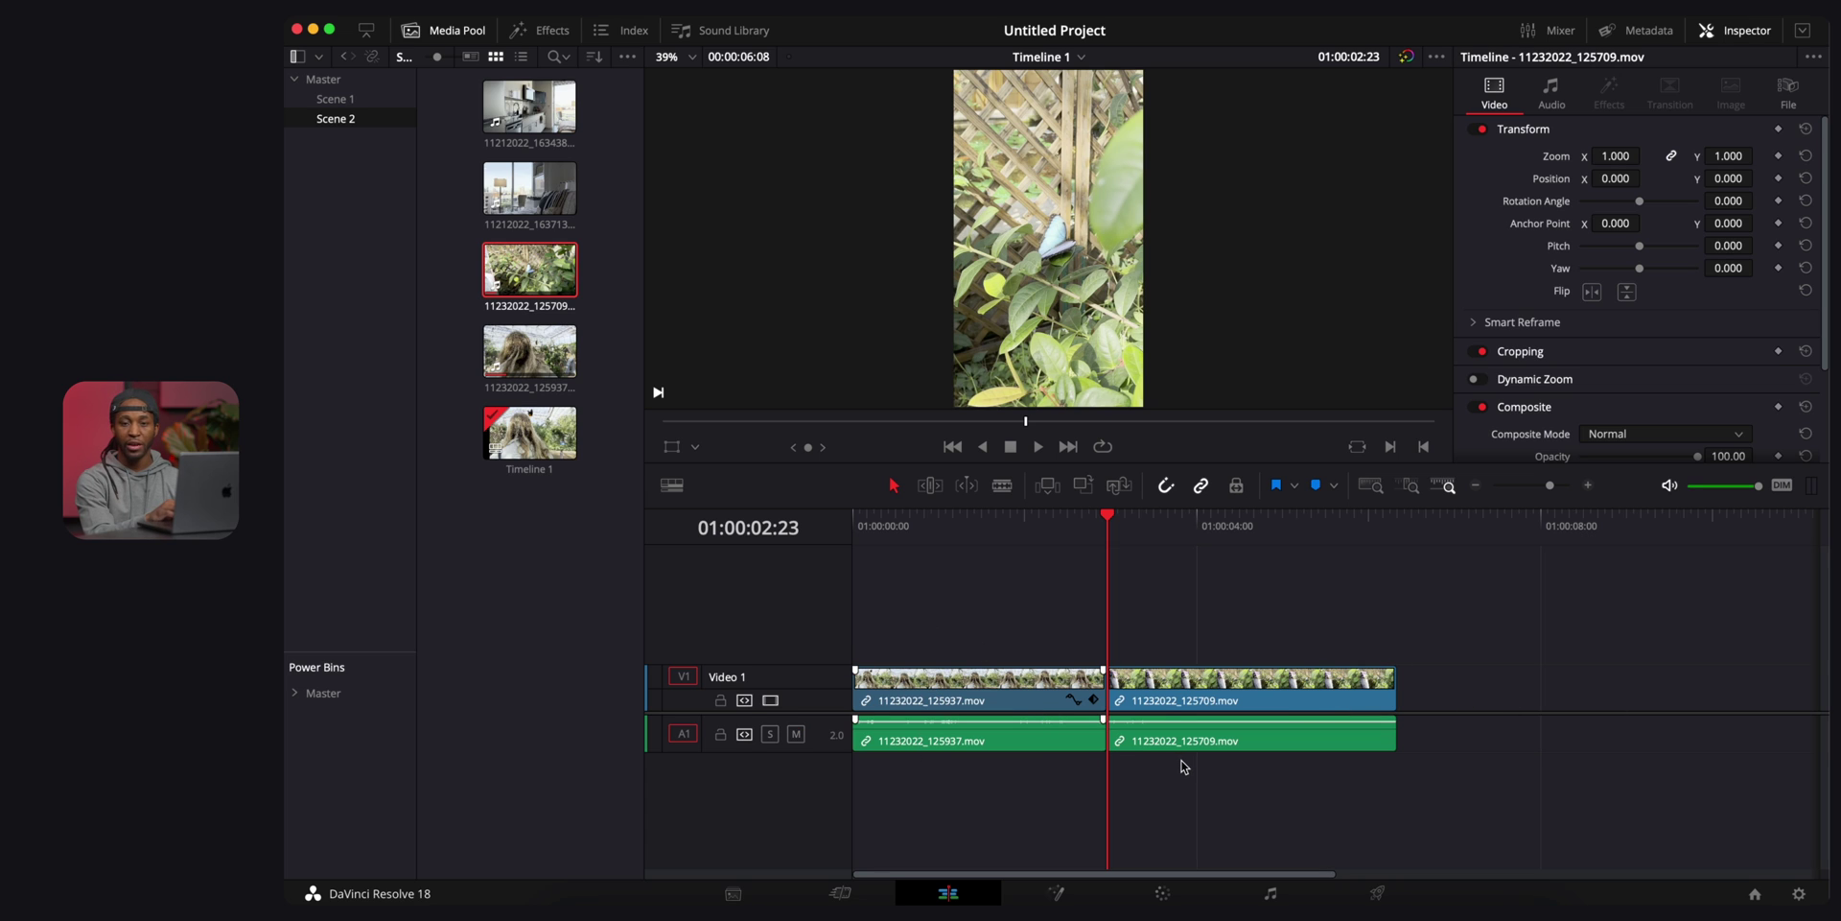
Try video-only and audio-only placements of clip 11232022_125709, undoing both.
double_click(540, 261)
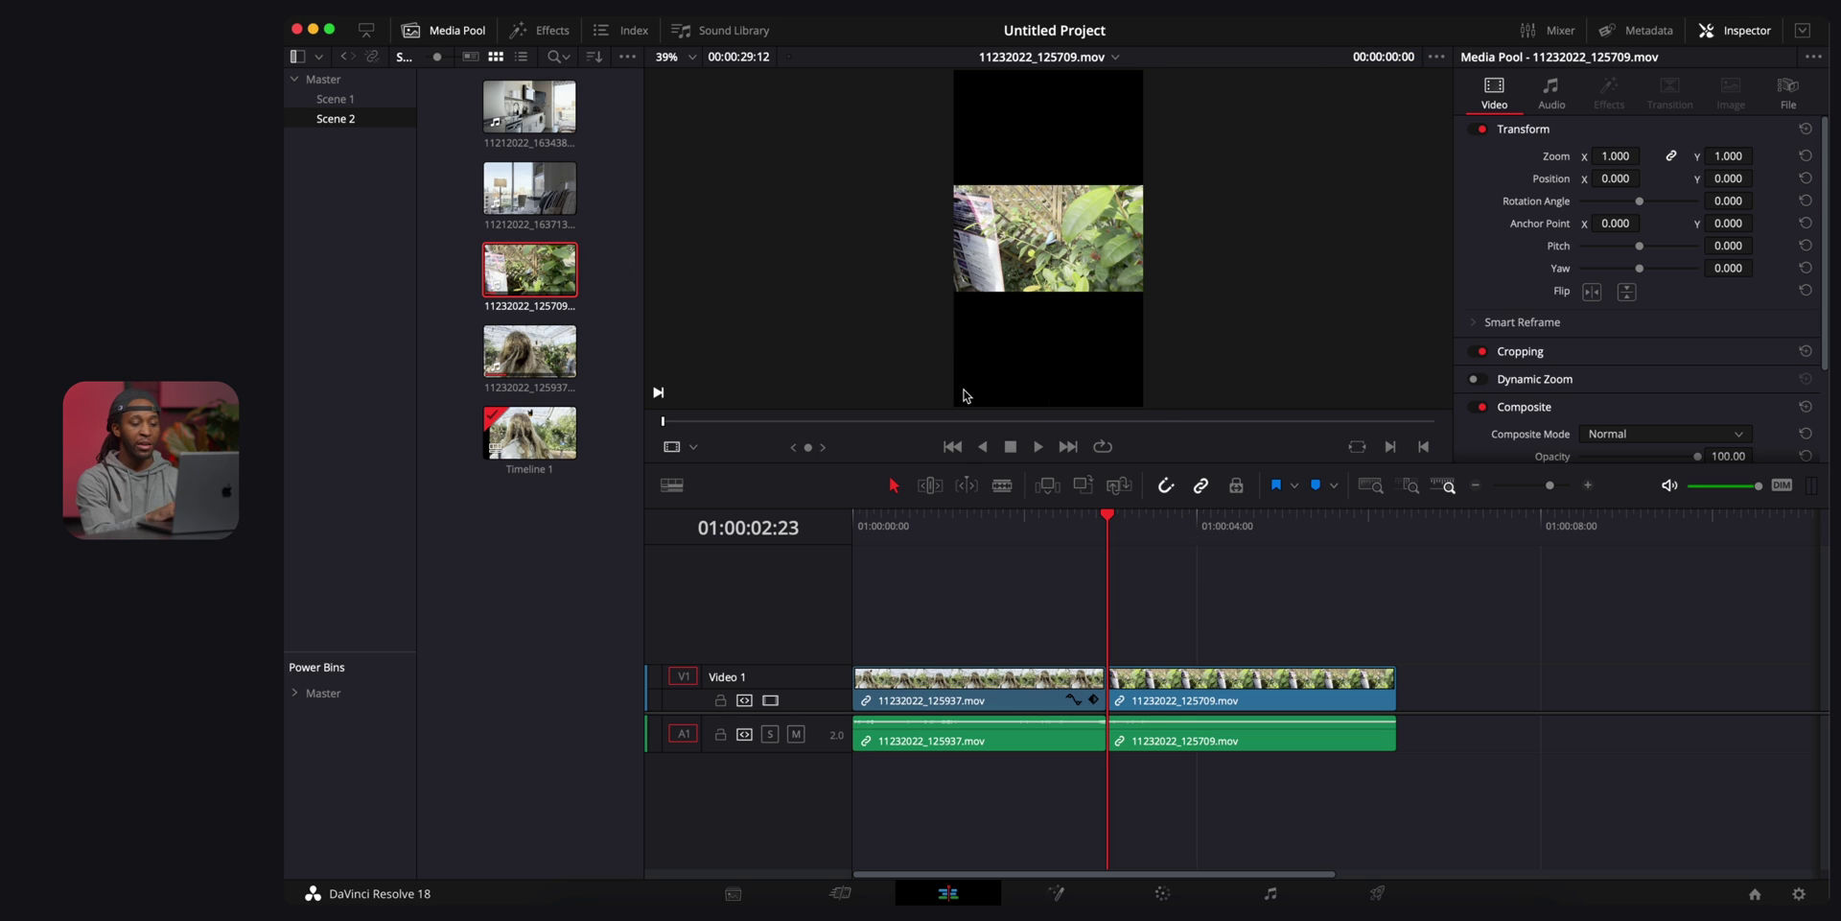
mouse_move(1004, 344)
left_click_drag(1027, 388, 1540, 664)
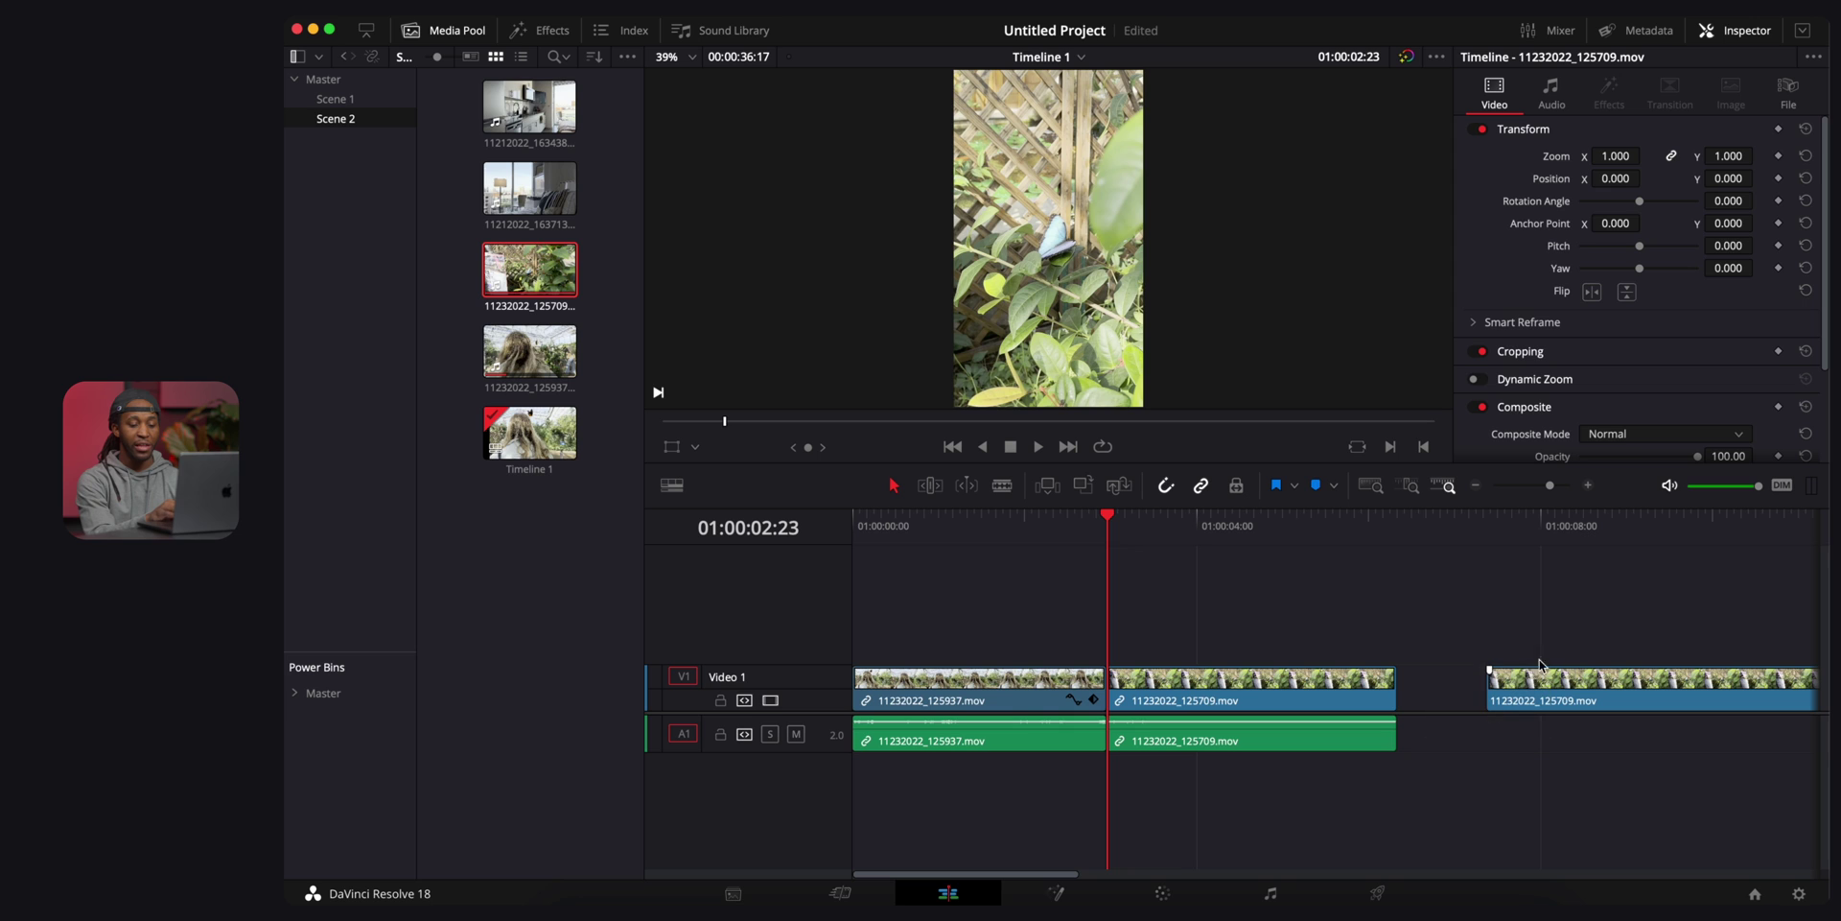
left_click(1530, 537)
key("super+z")
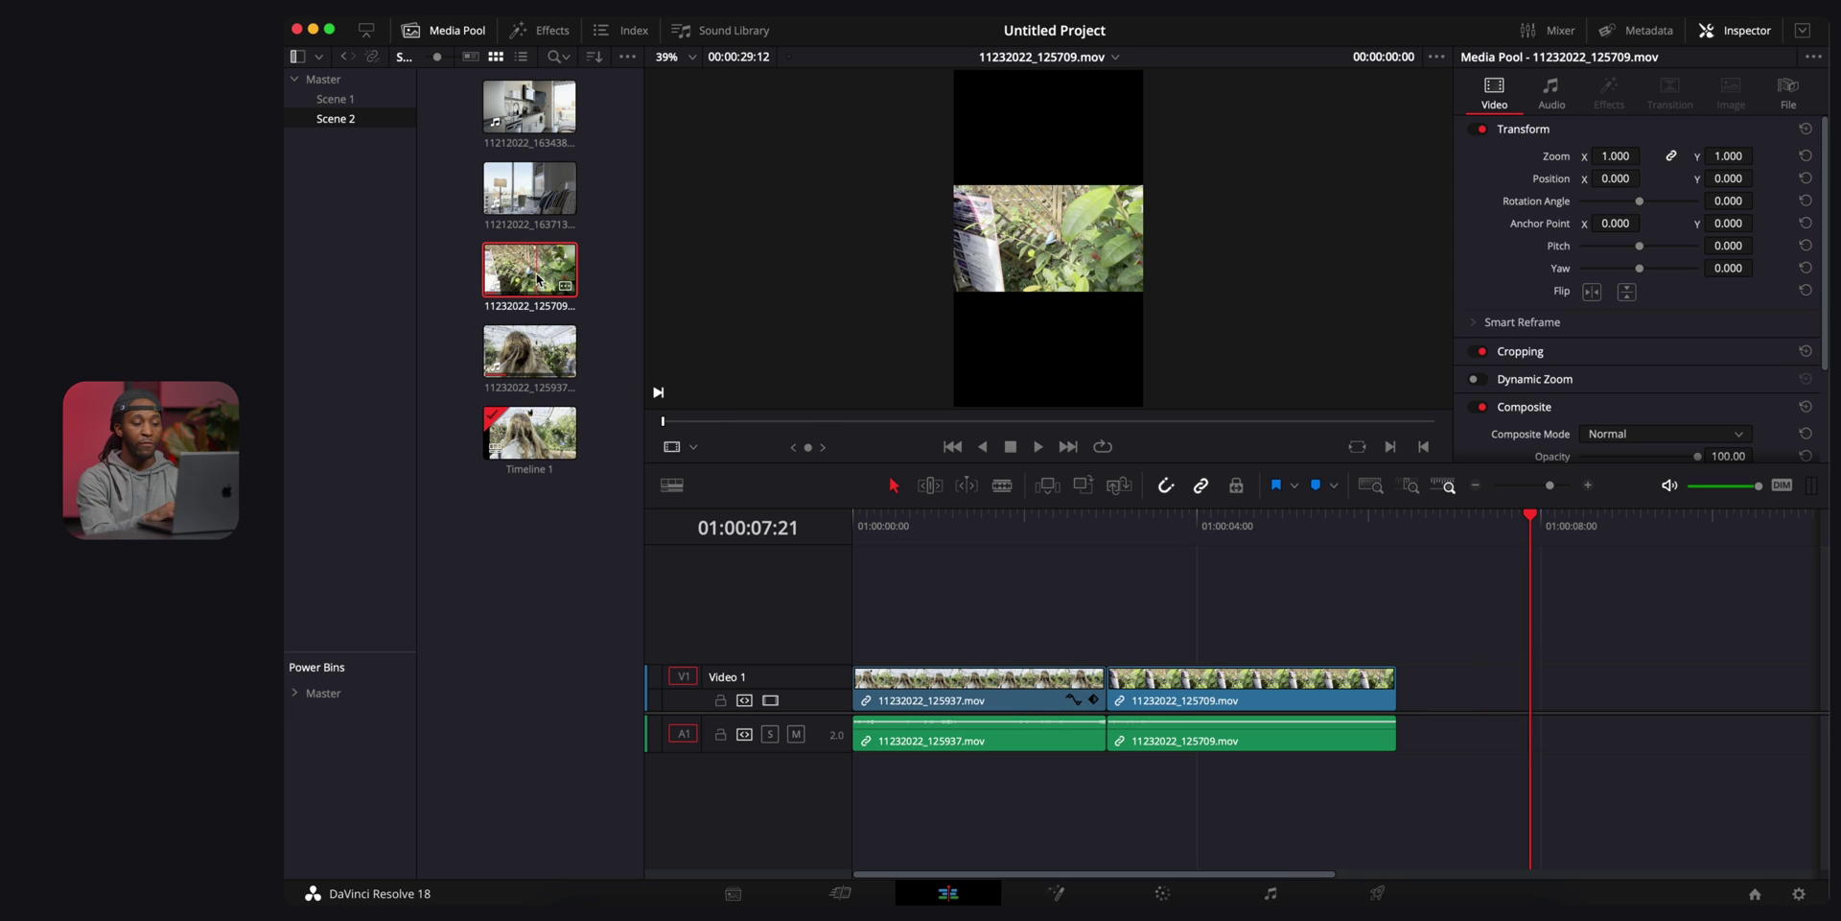
mouse_move(1072, 393)
left_click_drag(1072, 391, 1509, 693)
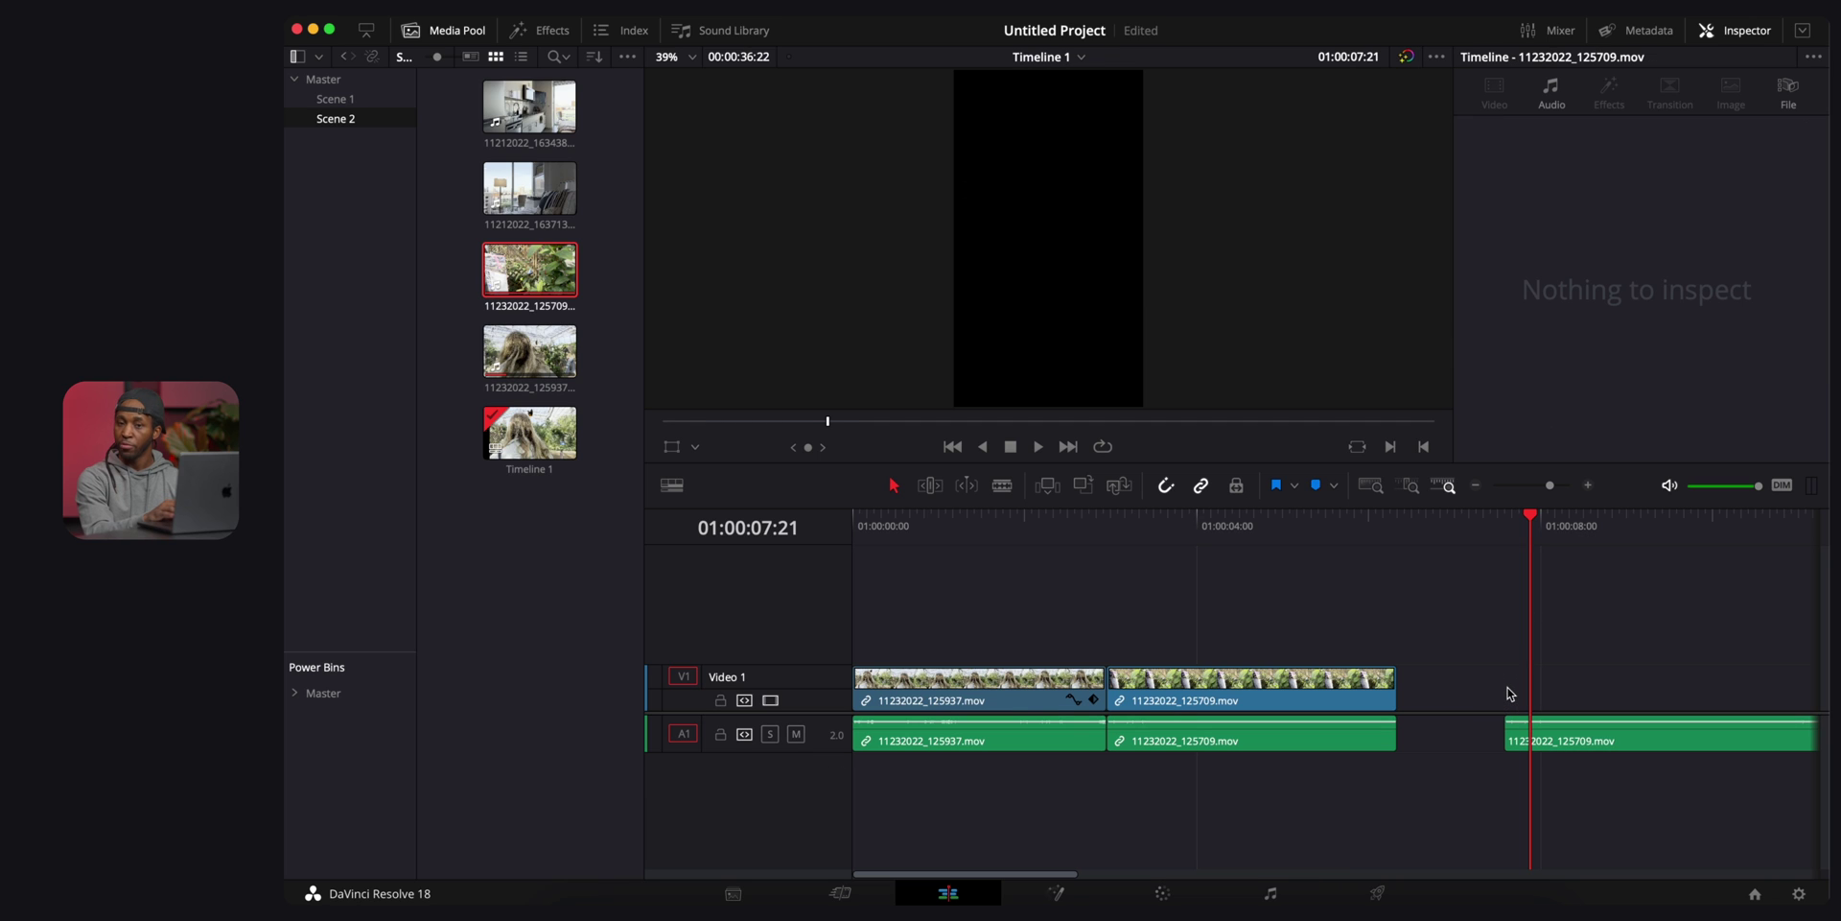
key("super+z")
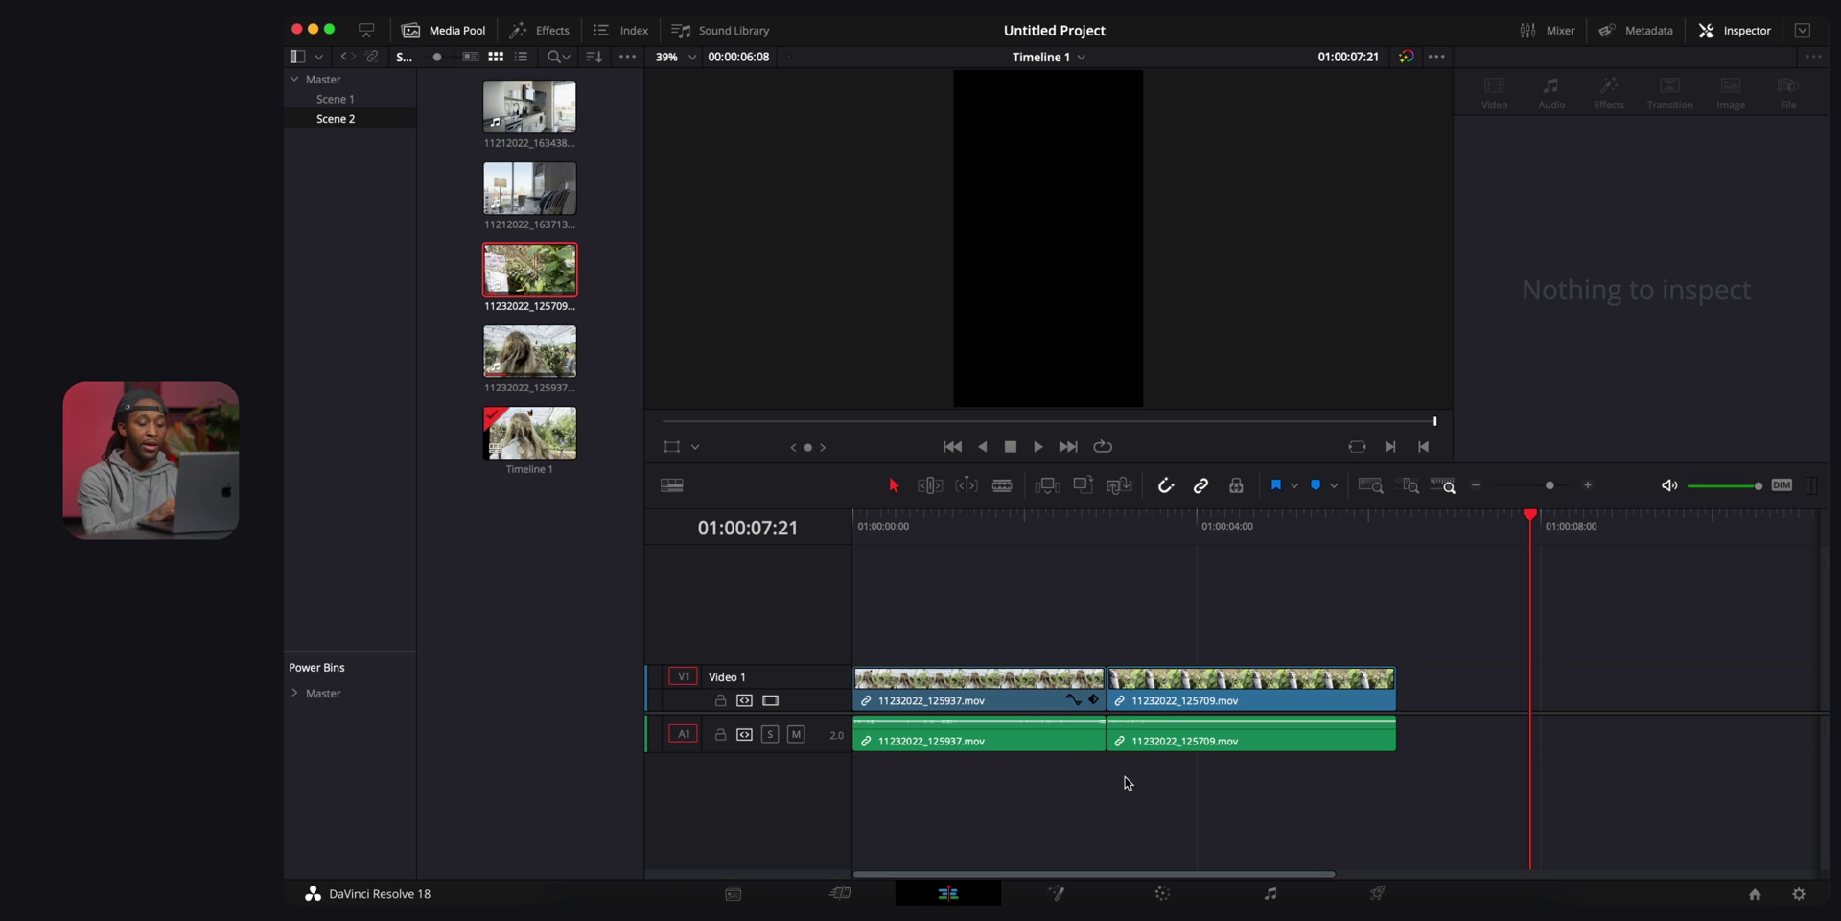
Unlink video and audio selection, then delete both audio clips on track A1.
left_click(1200, 486)
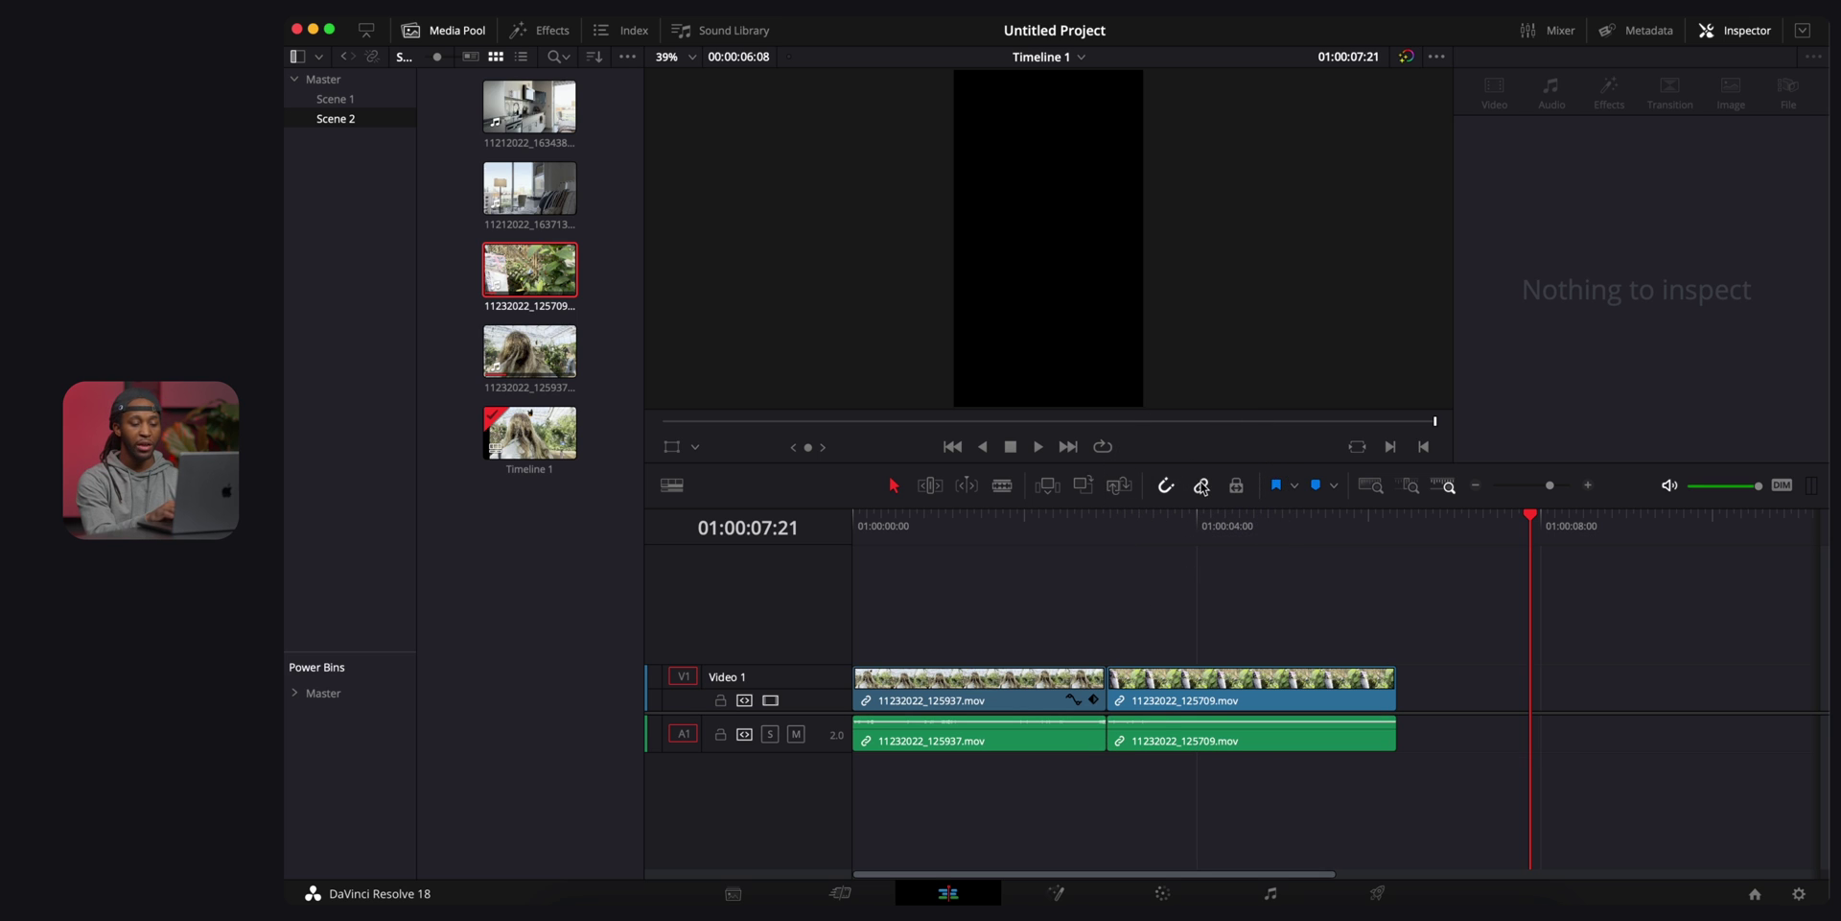
left_click_drag(1428, 736, 972, 796)
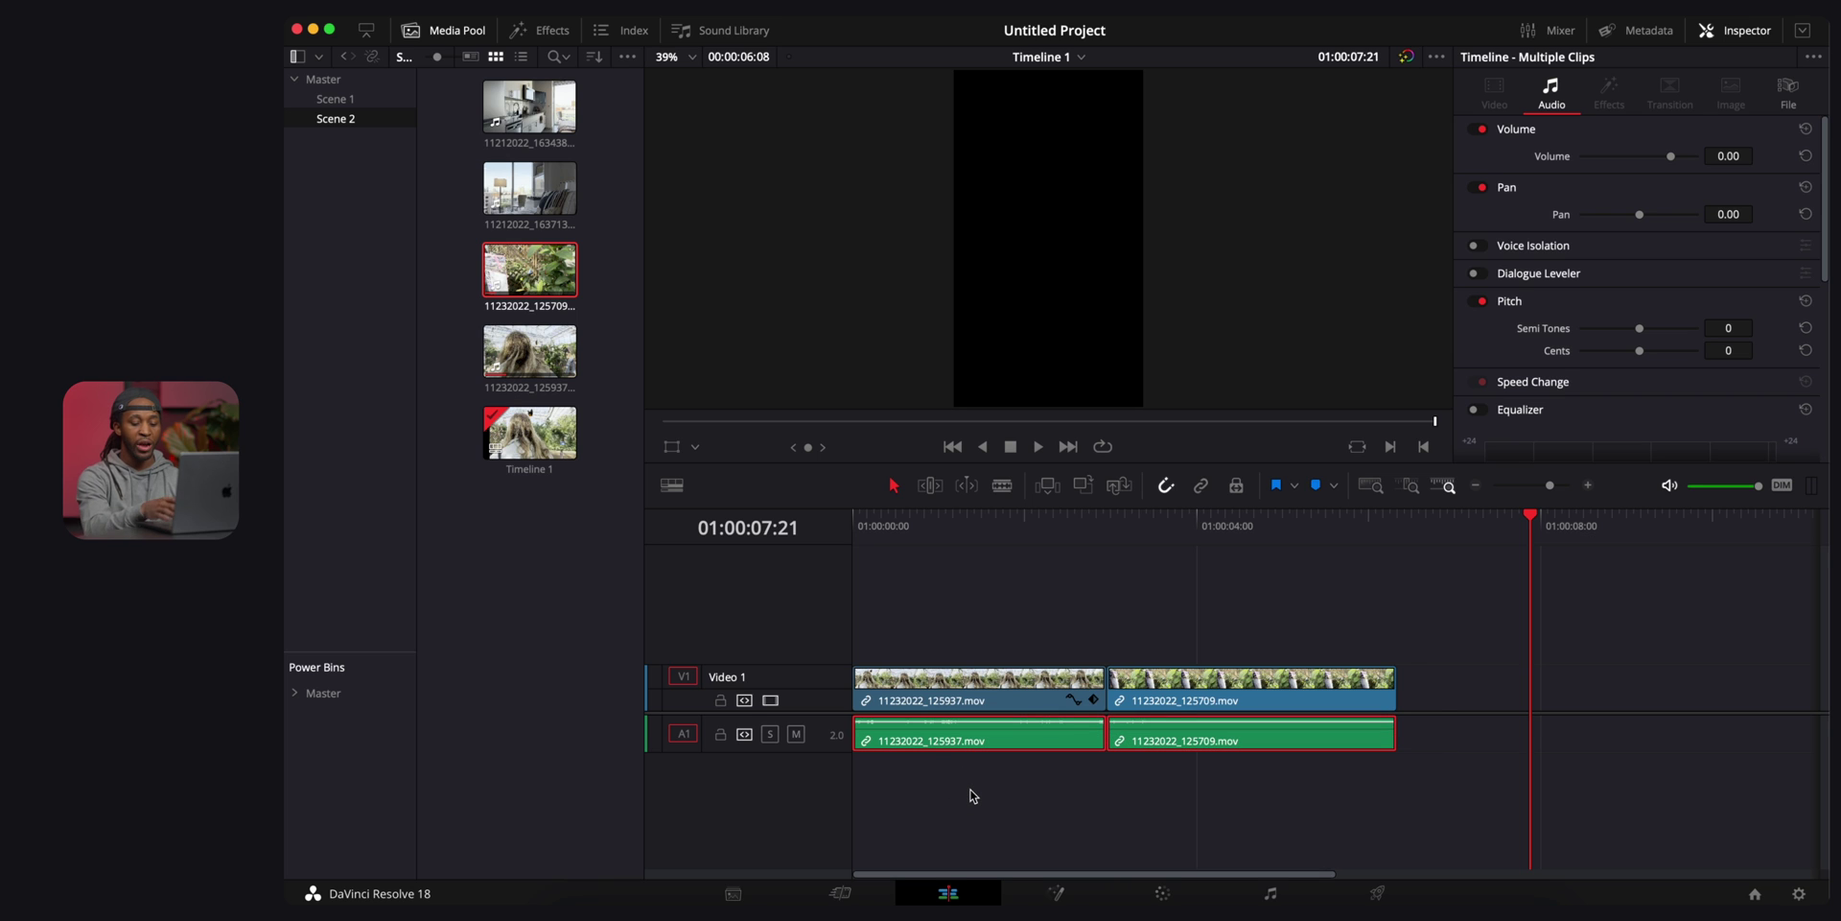
key("Delete")
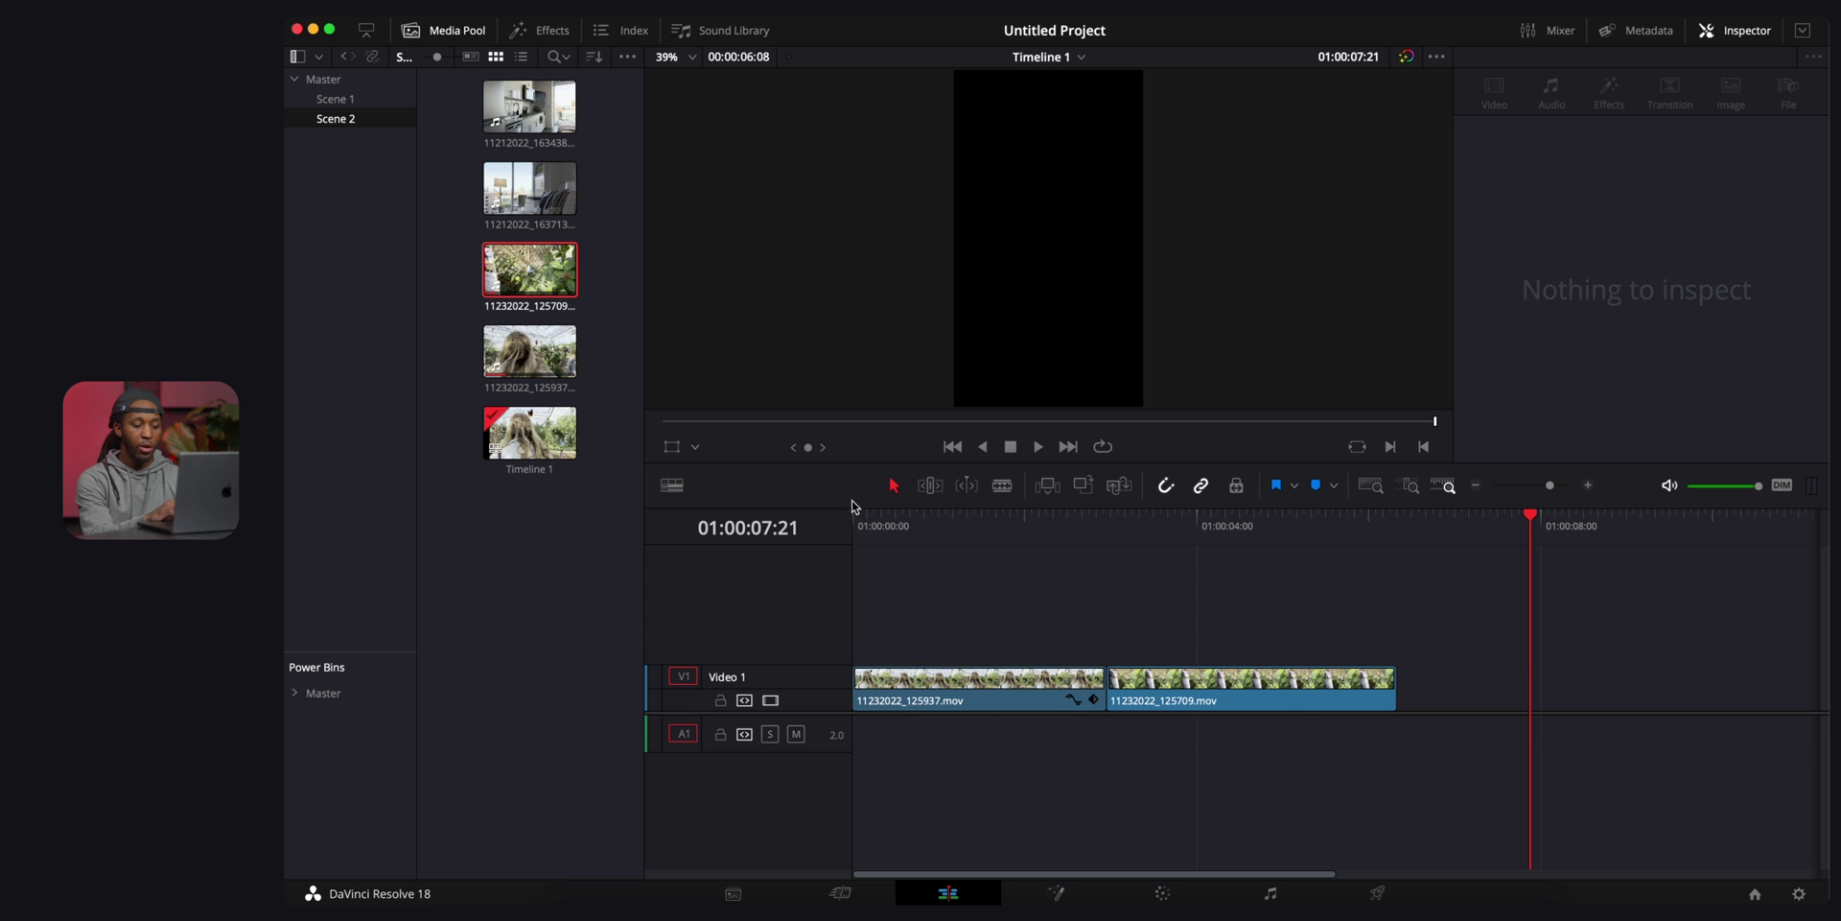
Stabilize the first clip with default Inspector stabilization settings and play it back.
left_click(892, 523)
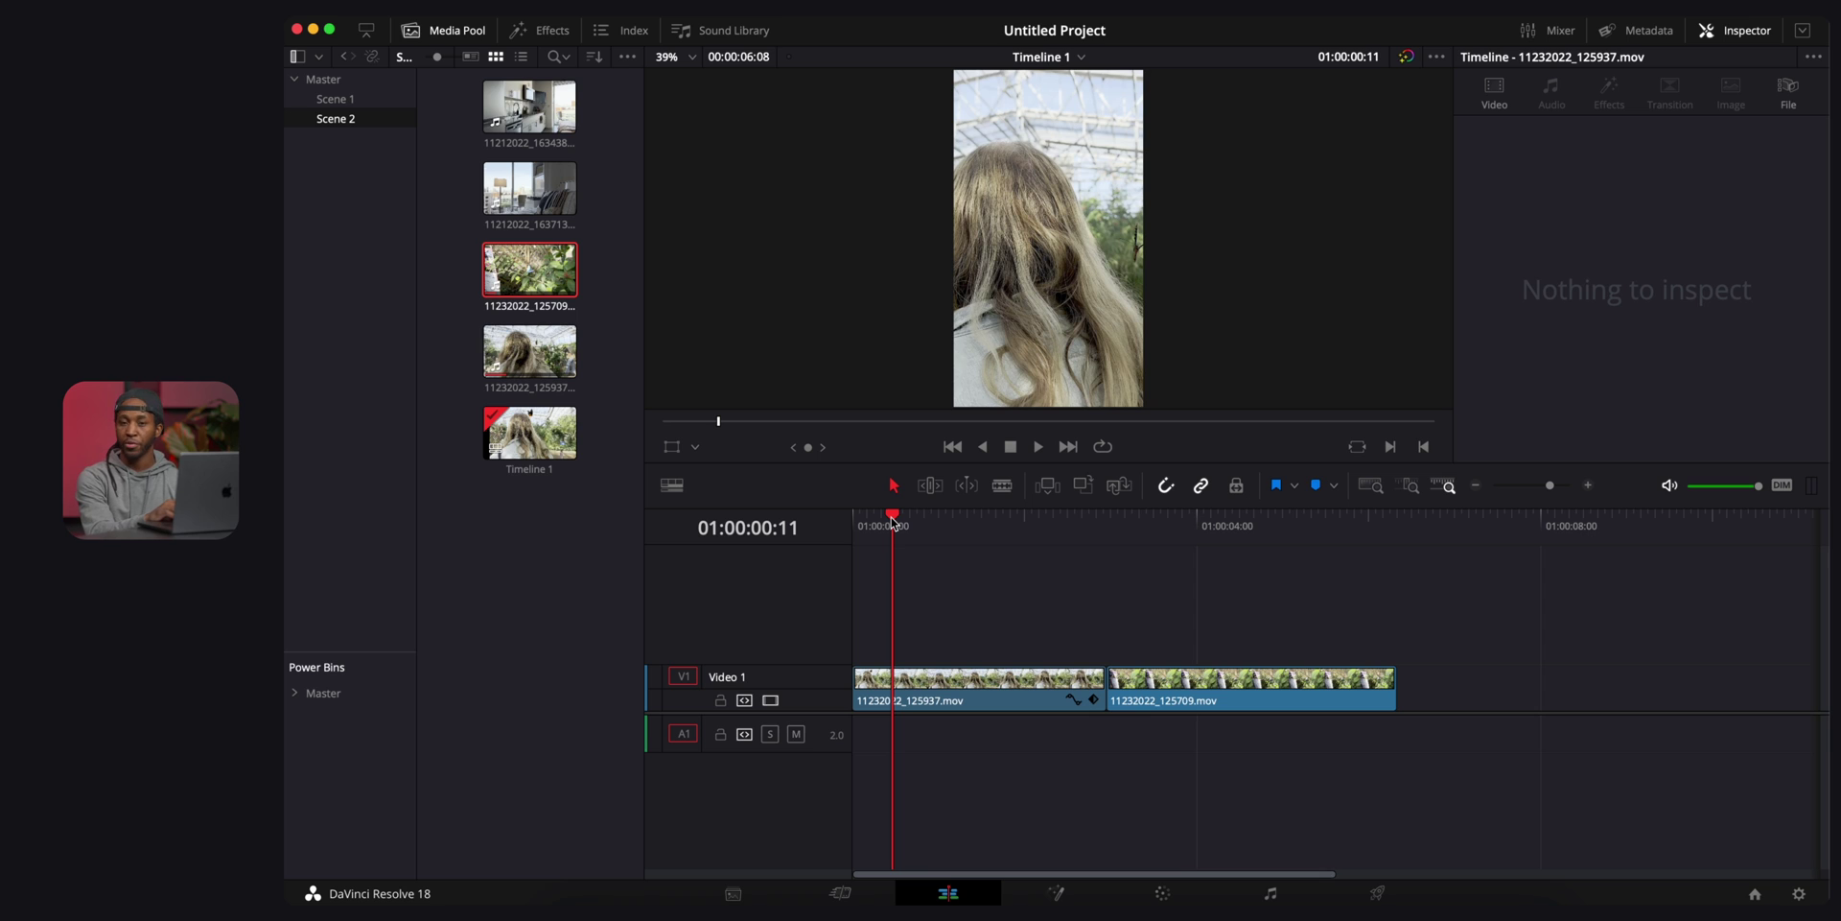
left_click(1153, 530)
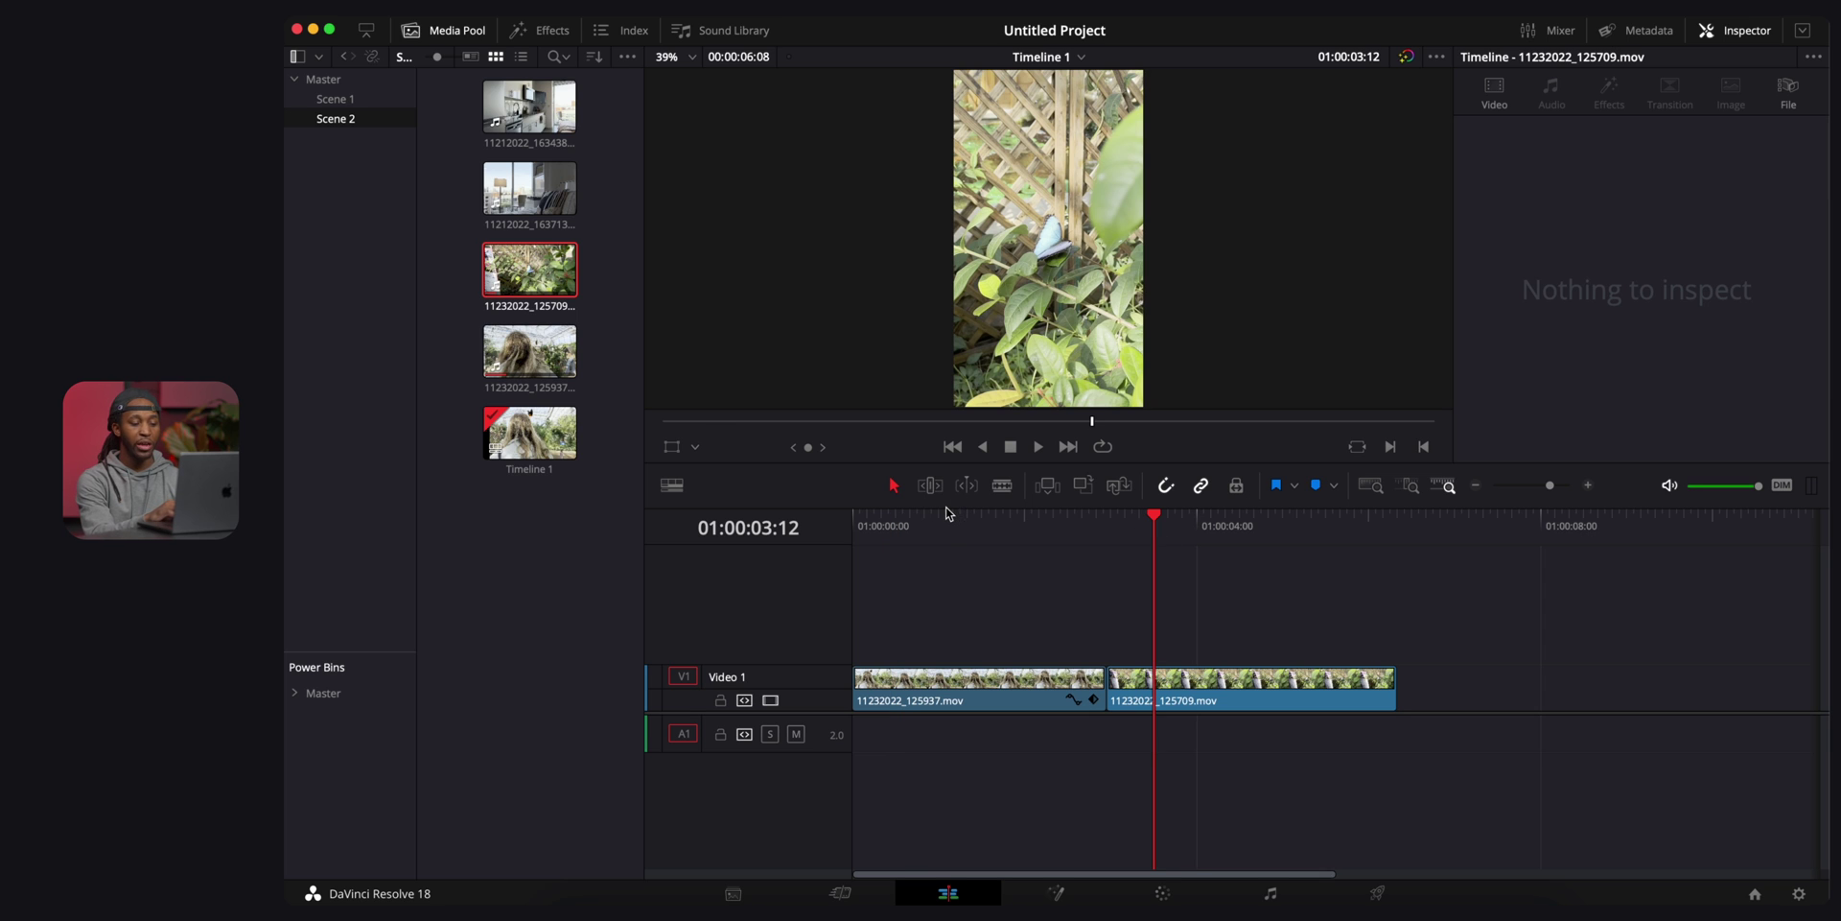
left_click(1108, 524)
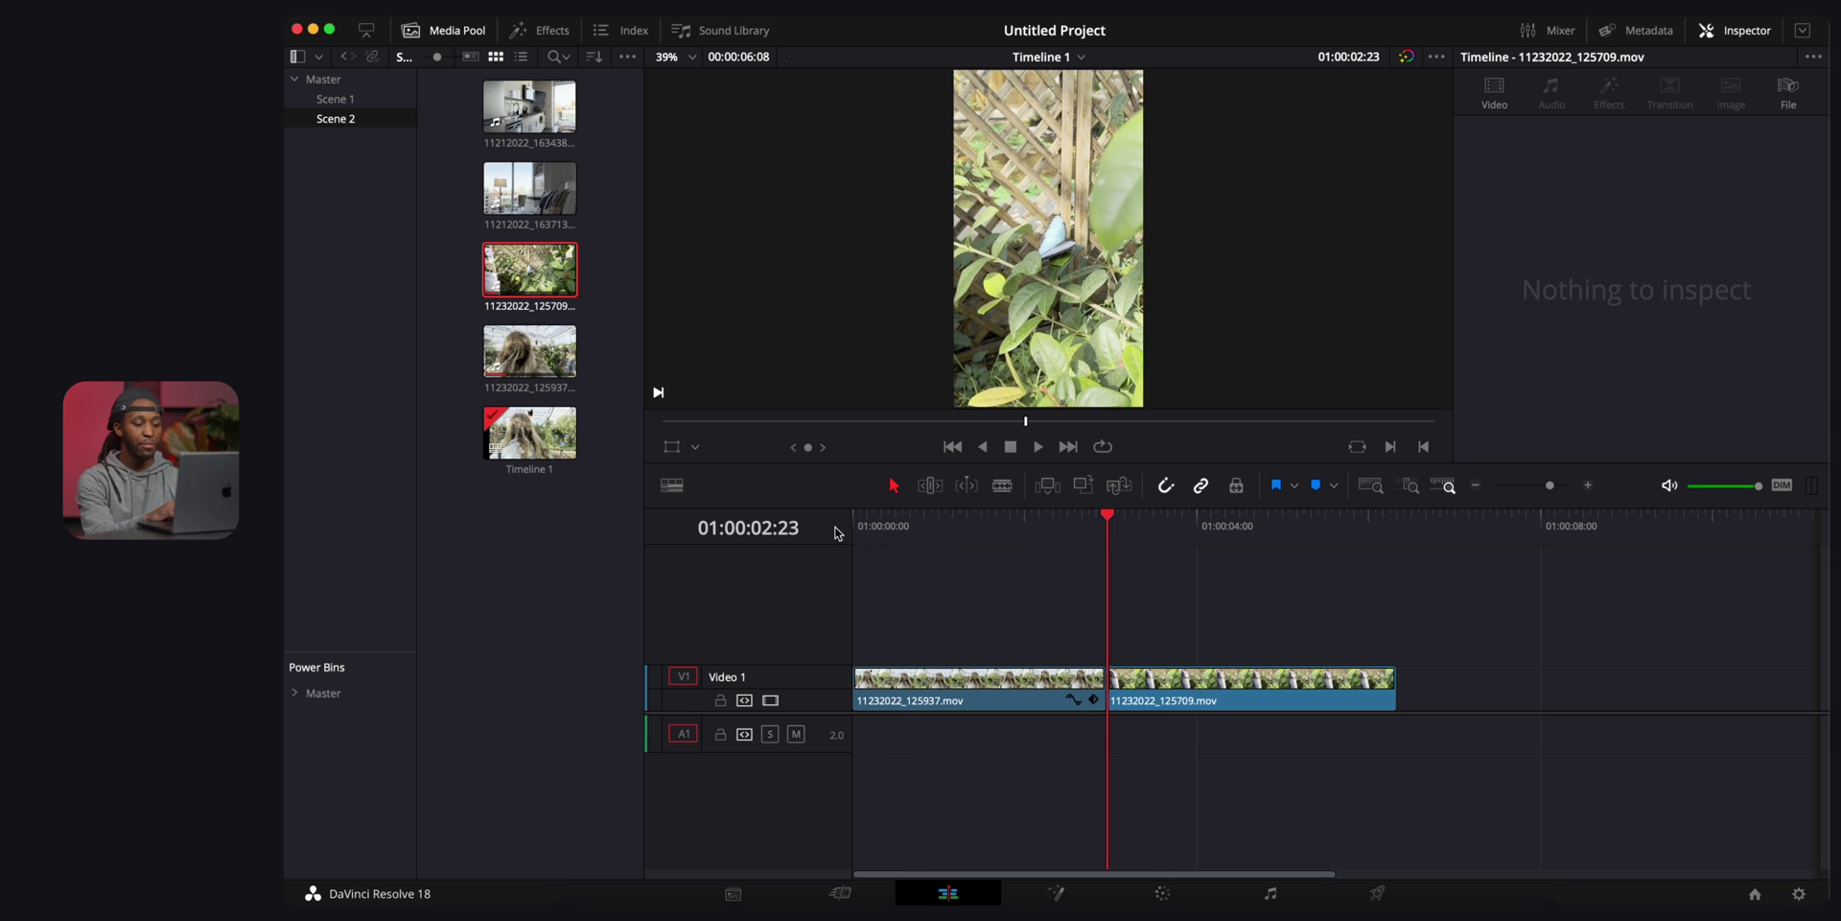
left_click(873, 529)
left_click_drag(873, 530, 830, 533)
left_click(964, 525)
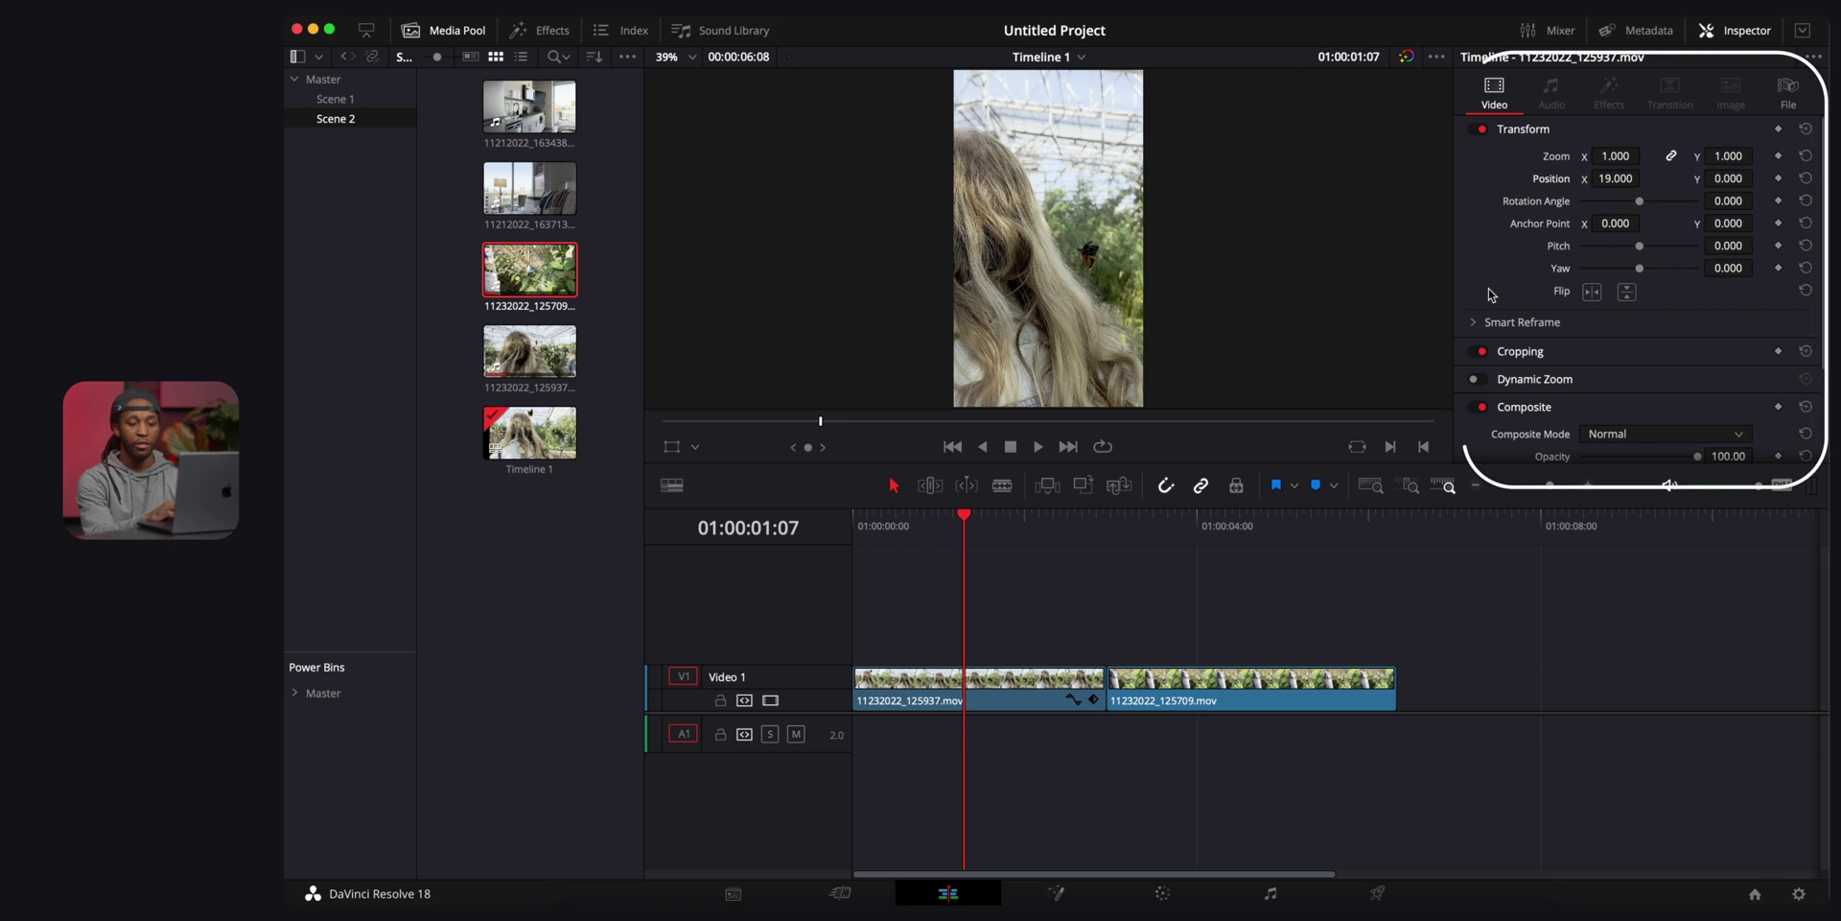
scroll(1490, 292, "down", 3)
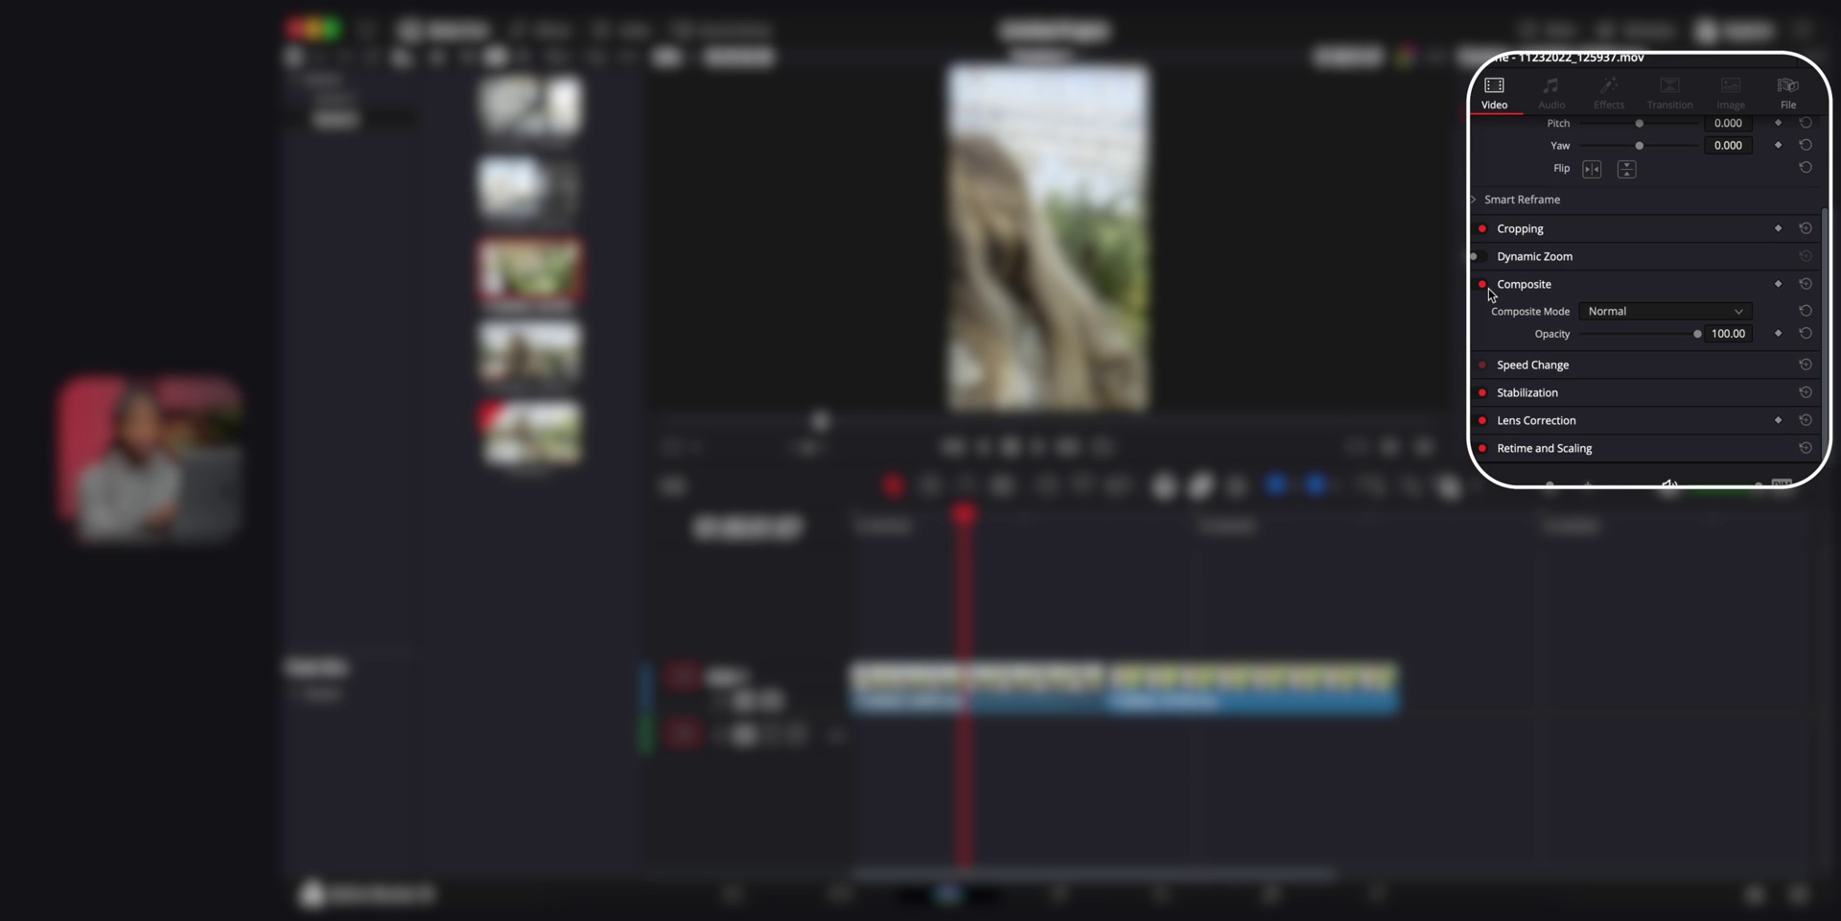
left_click(1533, 394)
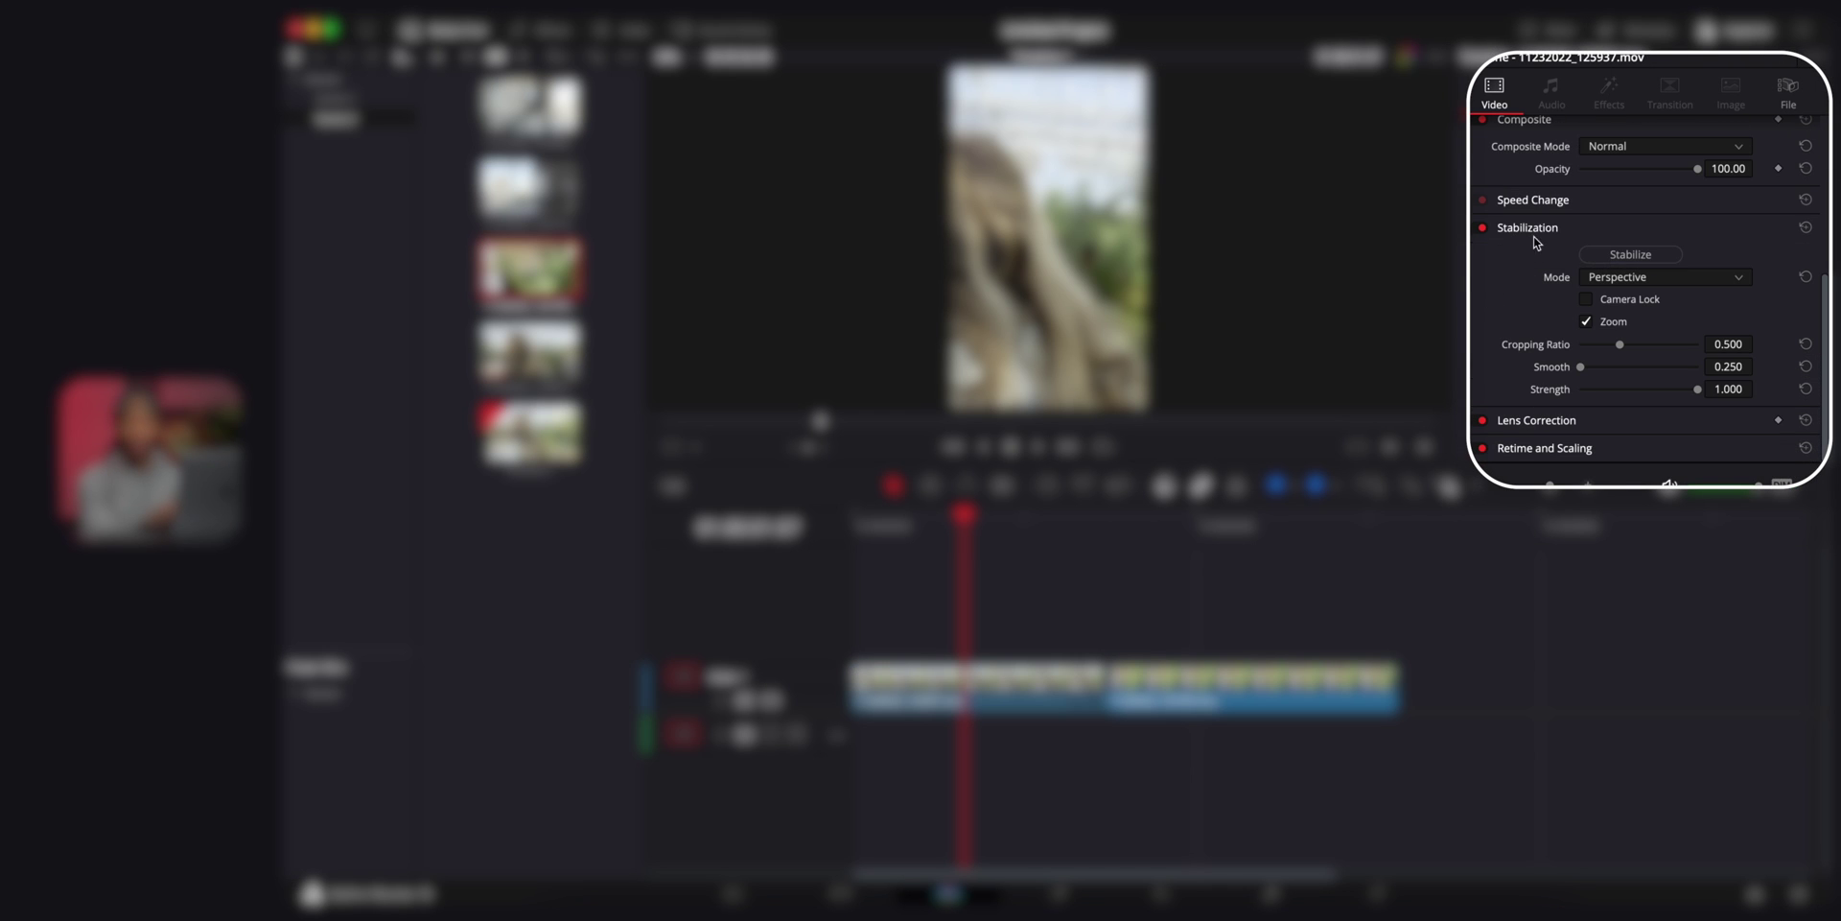
left_click(1632, 252)
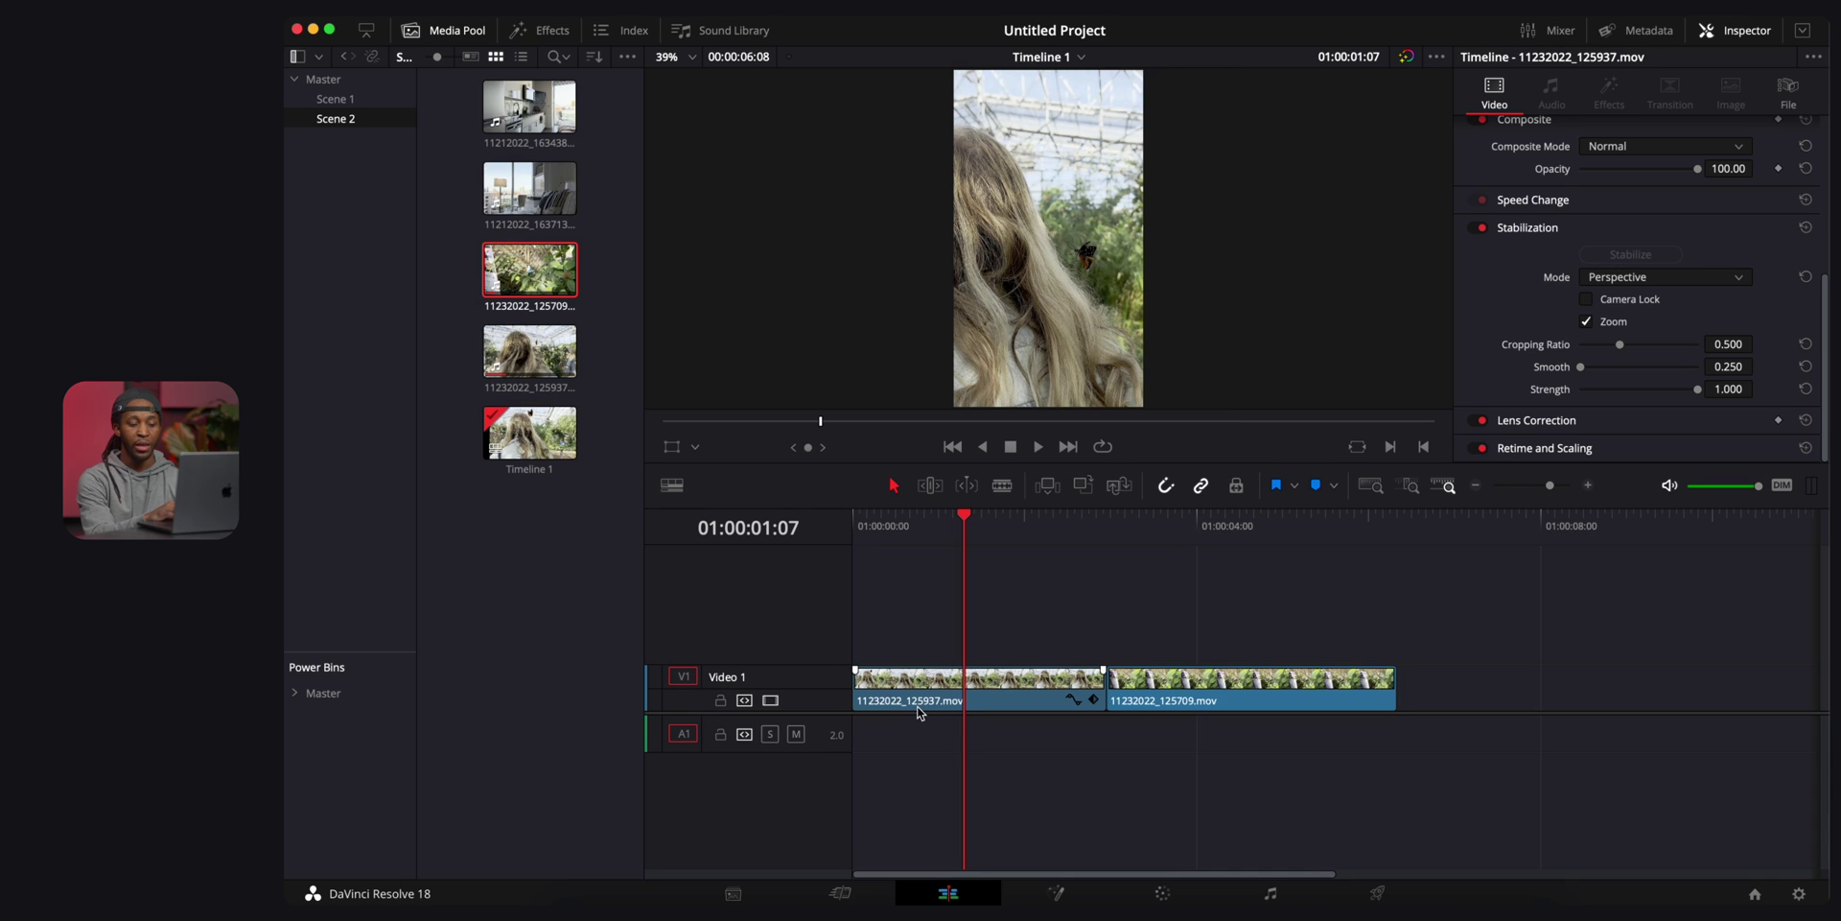
left_click(866, 525)
key("space")
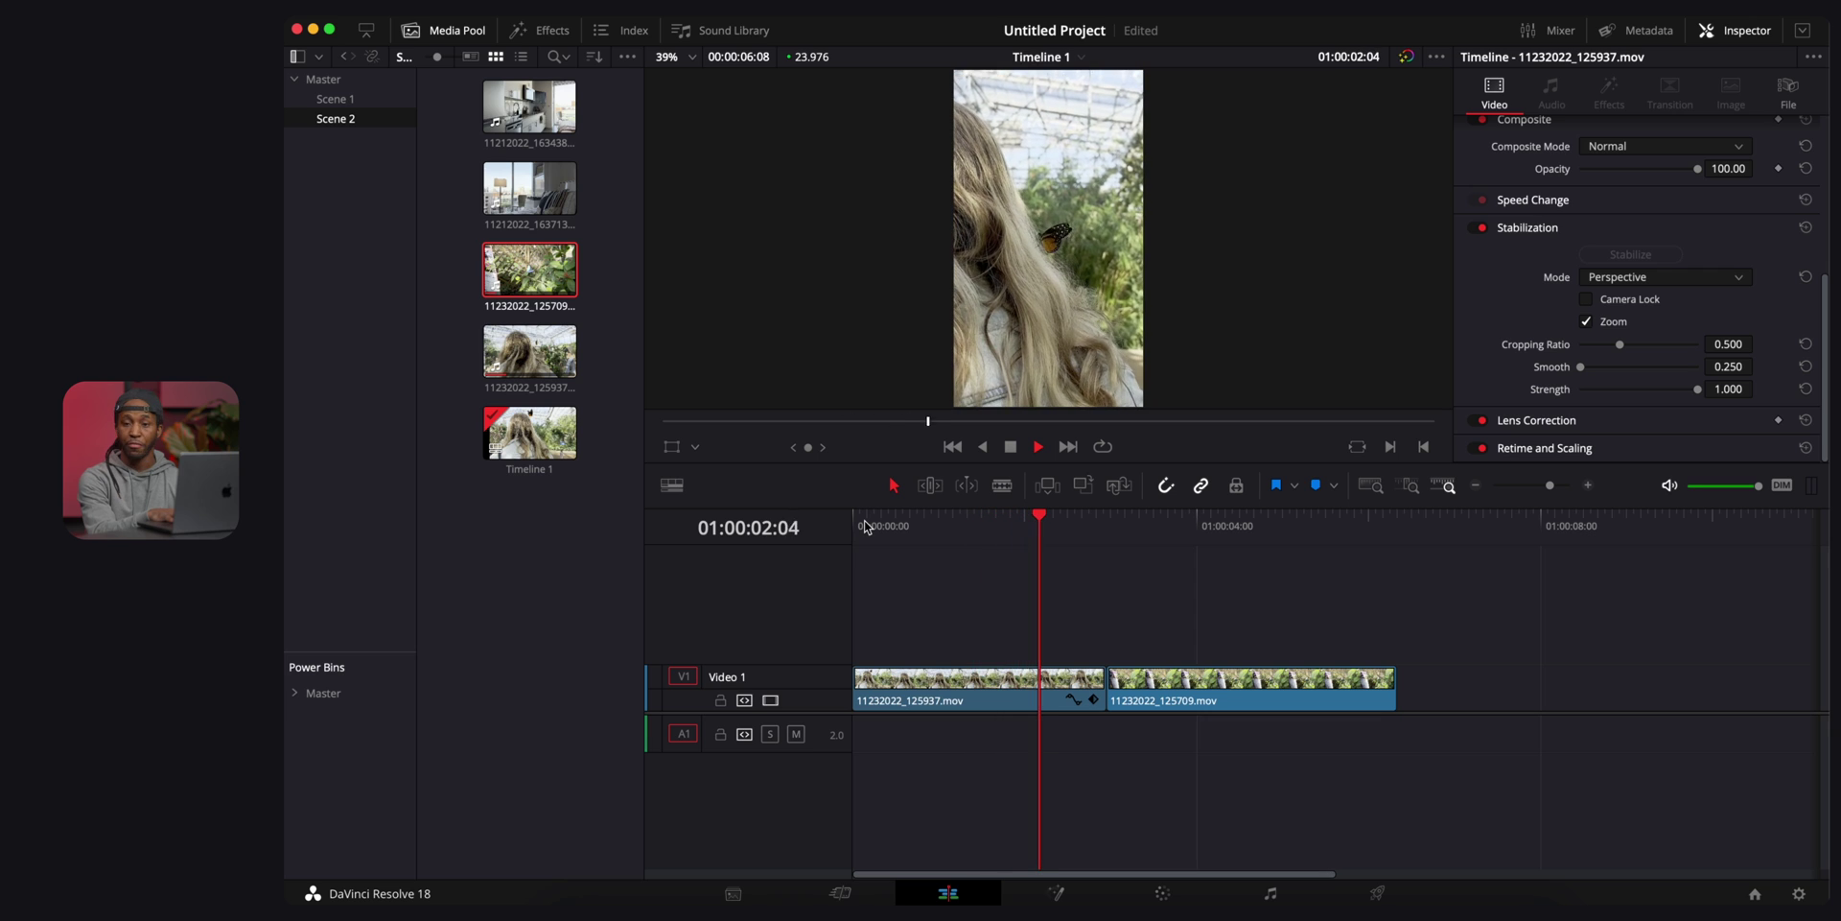
key("space")
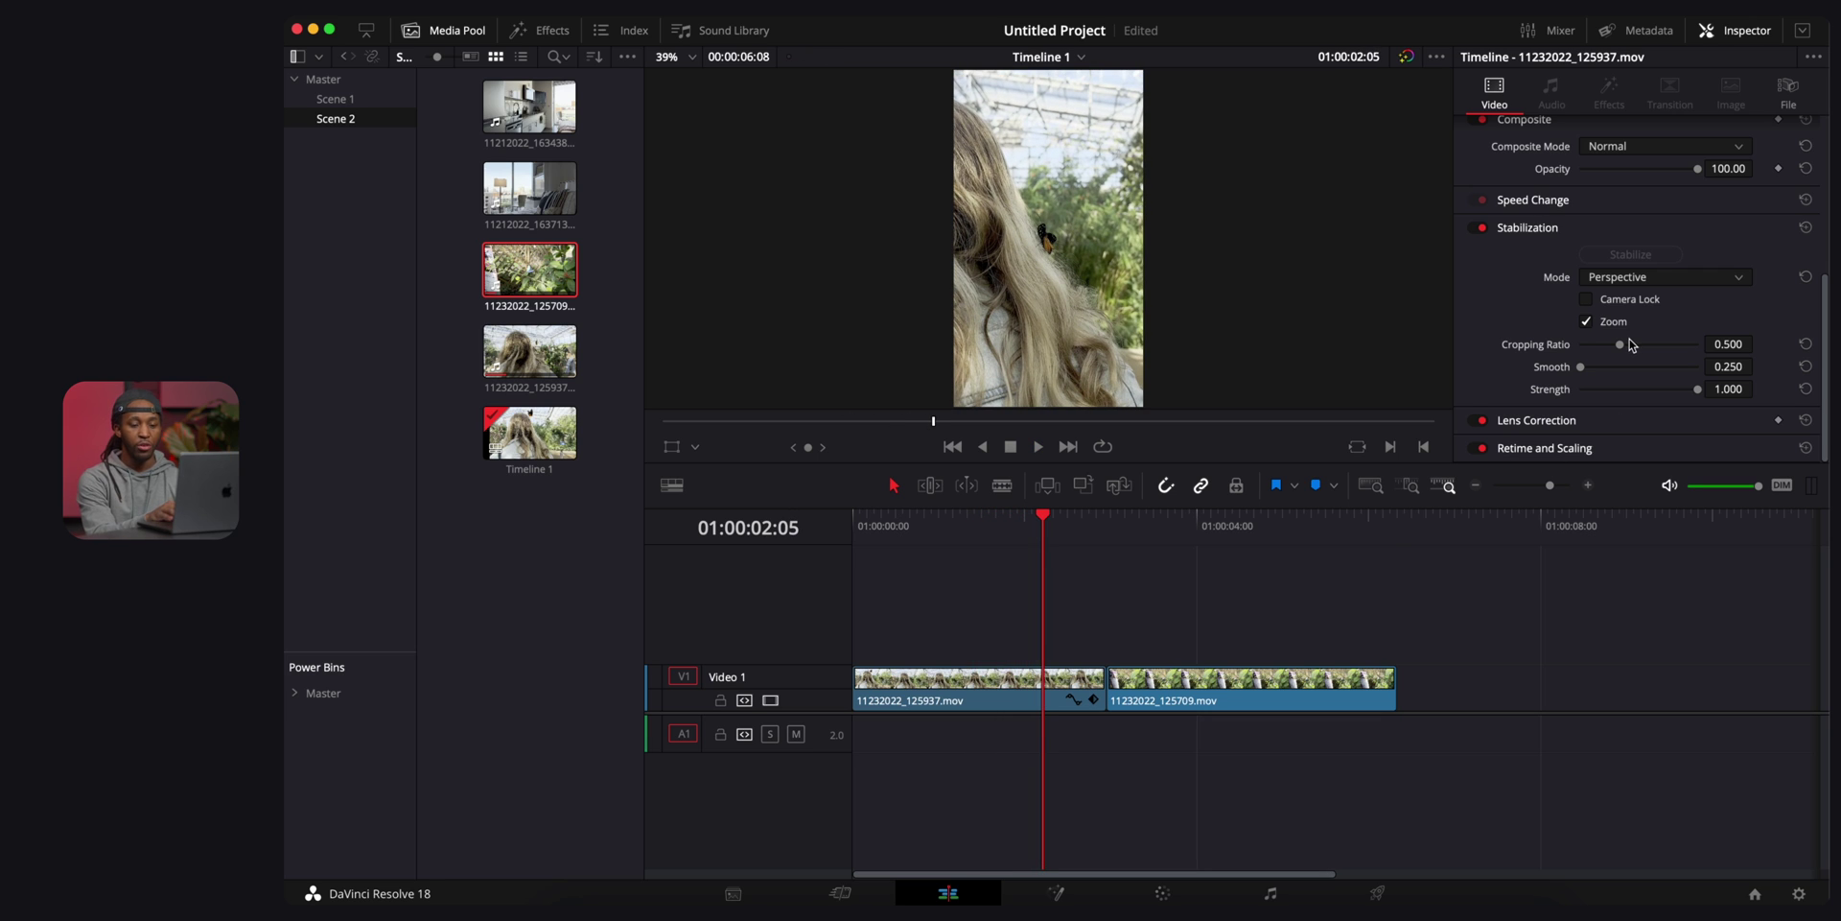
Re-stabilize with cropping ratio 0.250 and smooth 1.000, then play to check.
left_click_drag(1620, 345, 1600, 347)
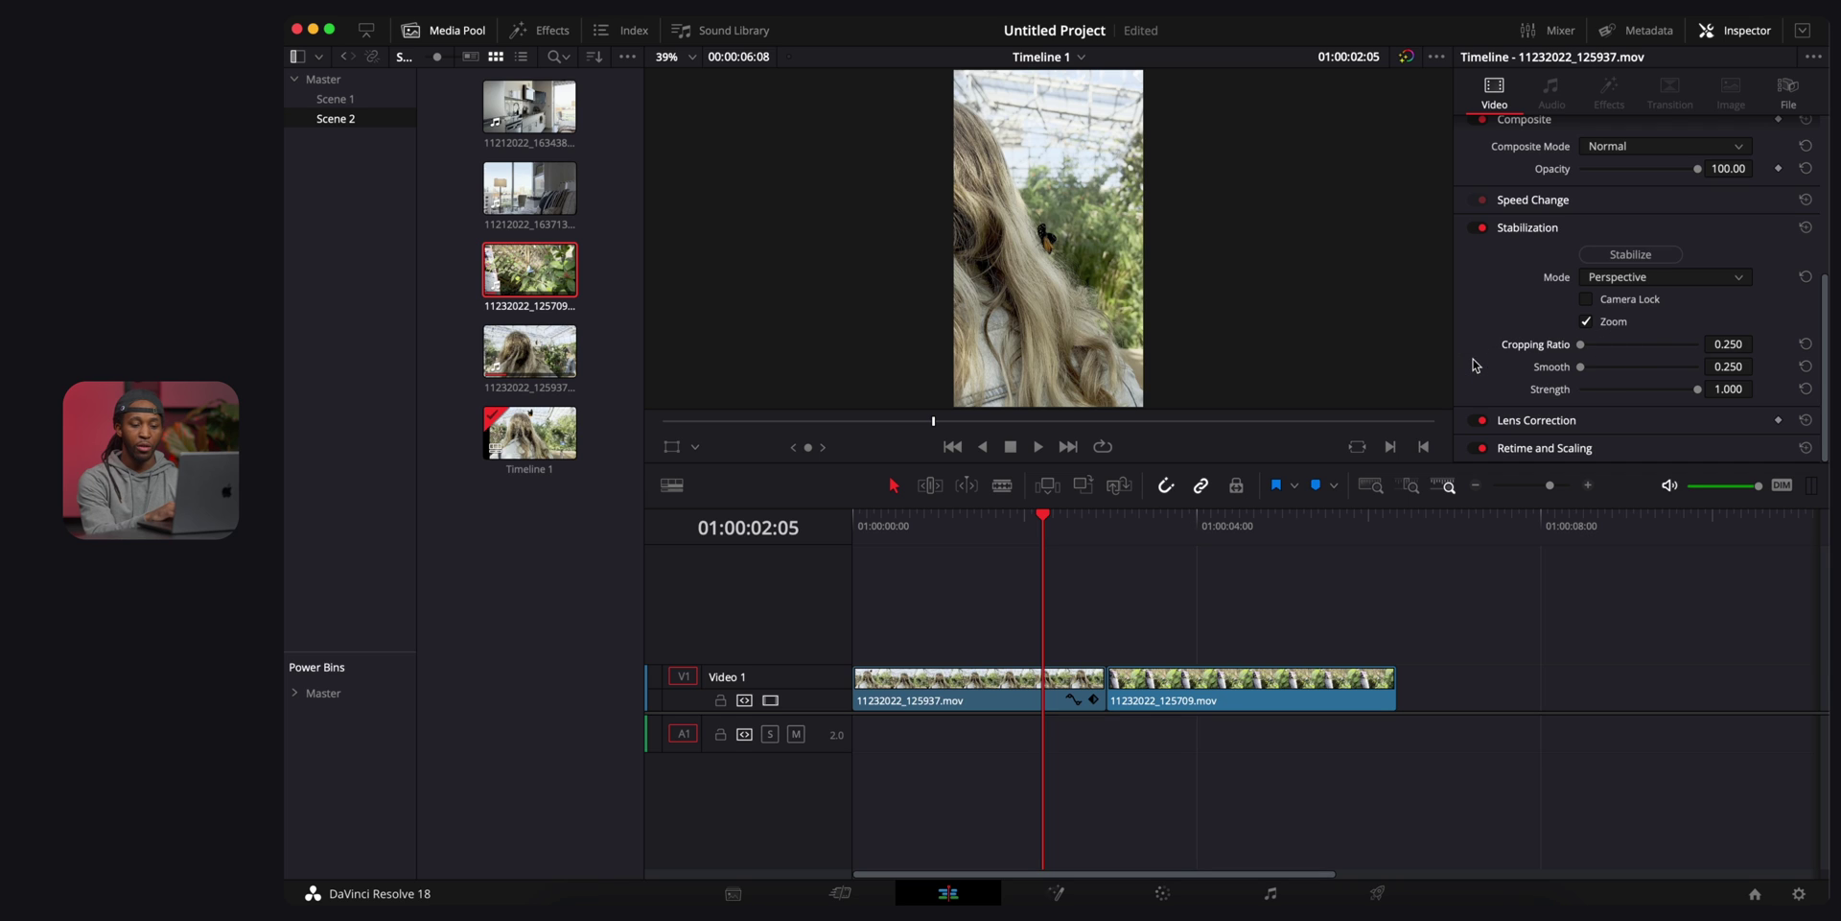
left_click_drag(1582, 367, 1818, 365)
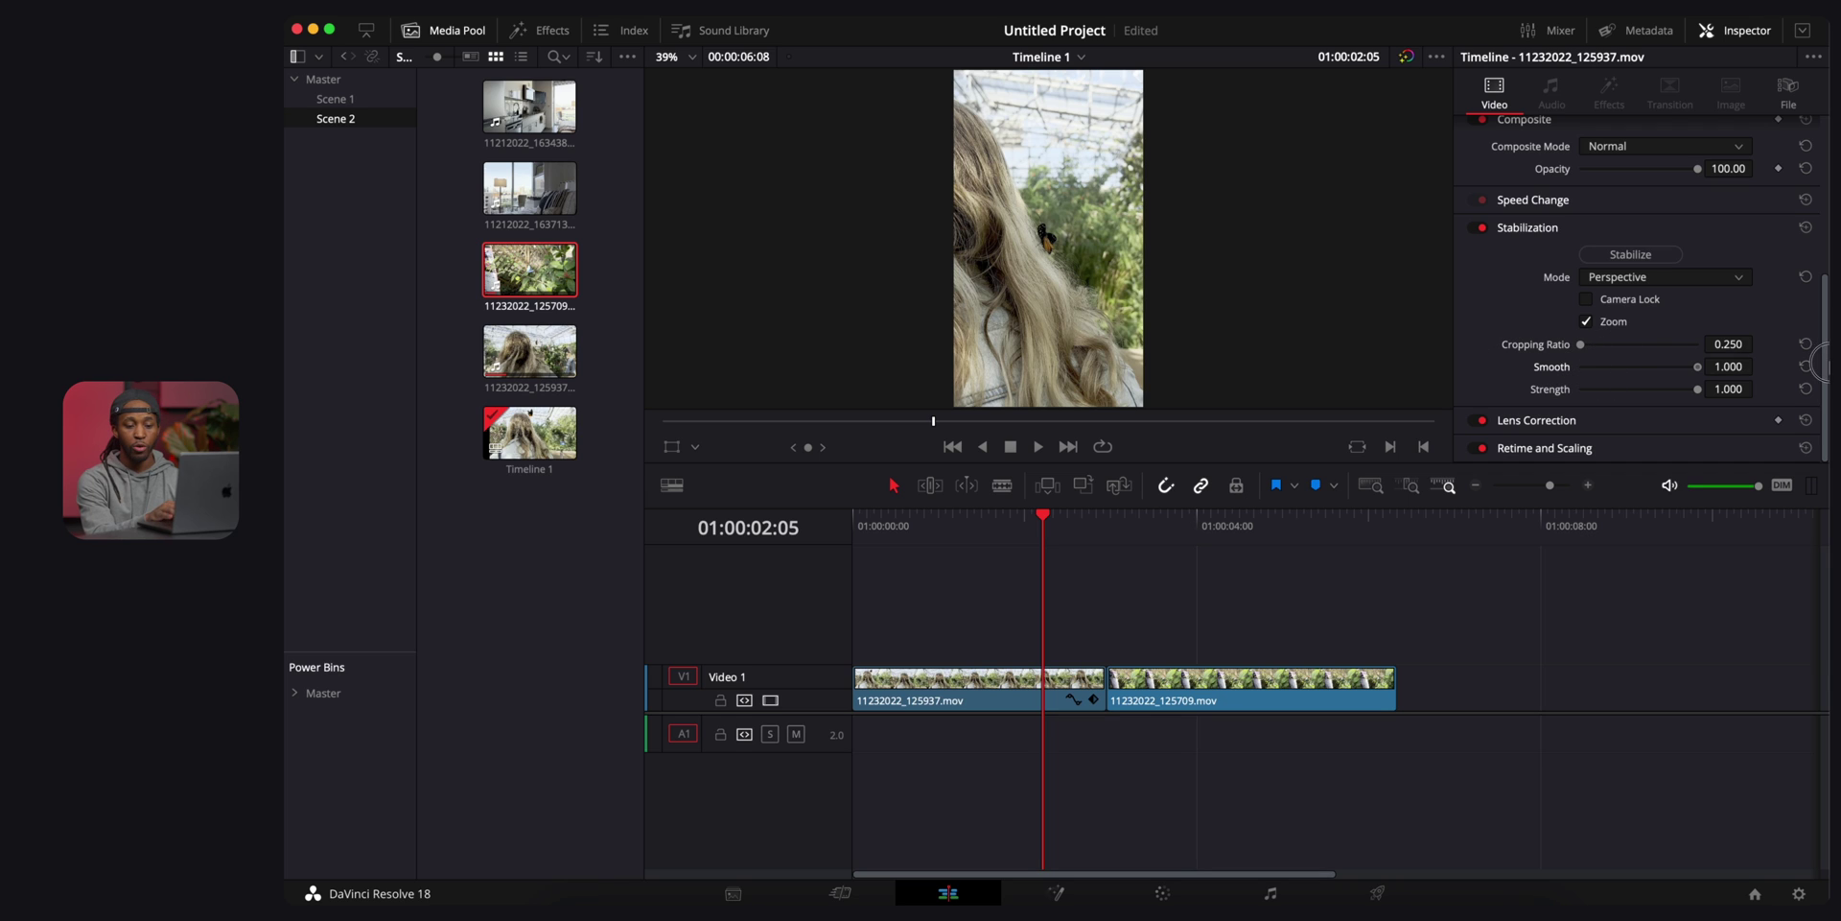
left_click(1628, 255)
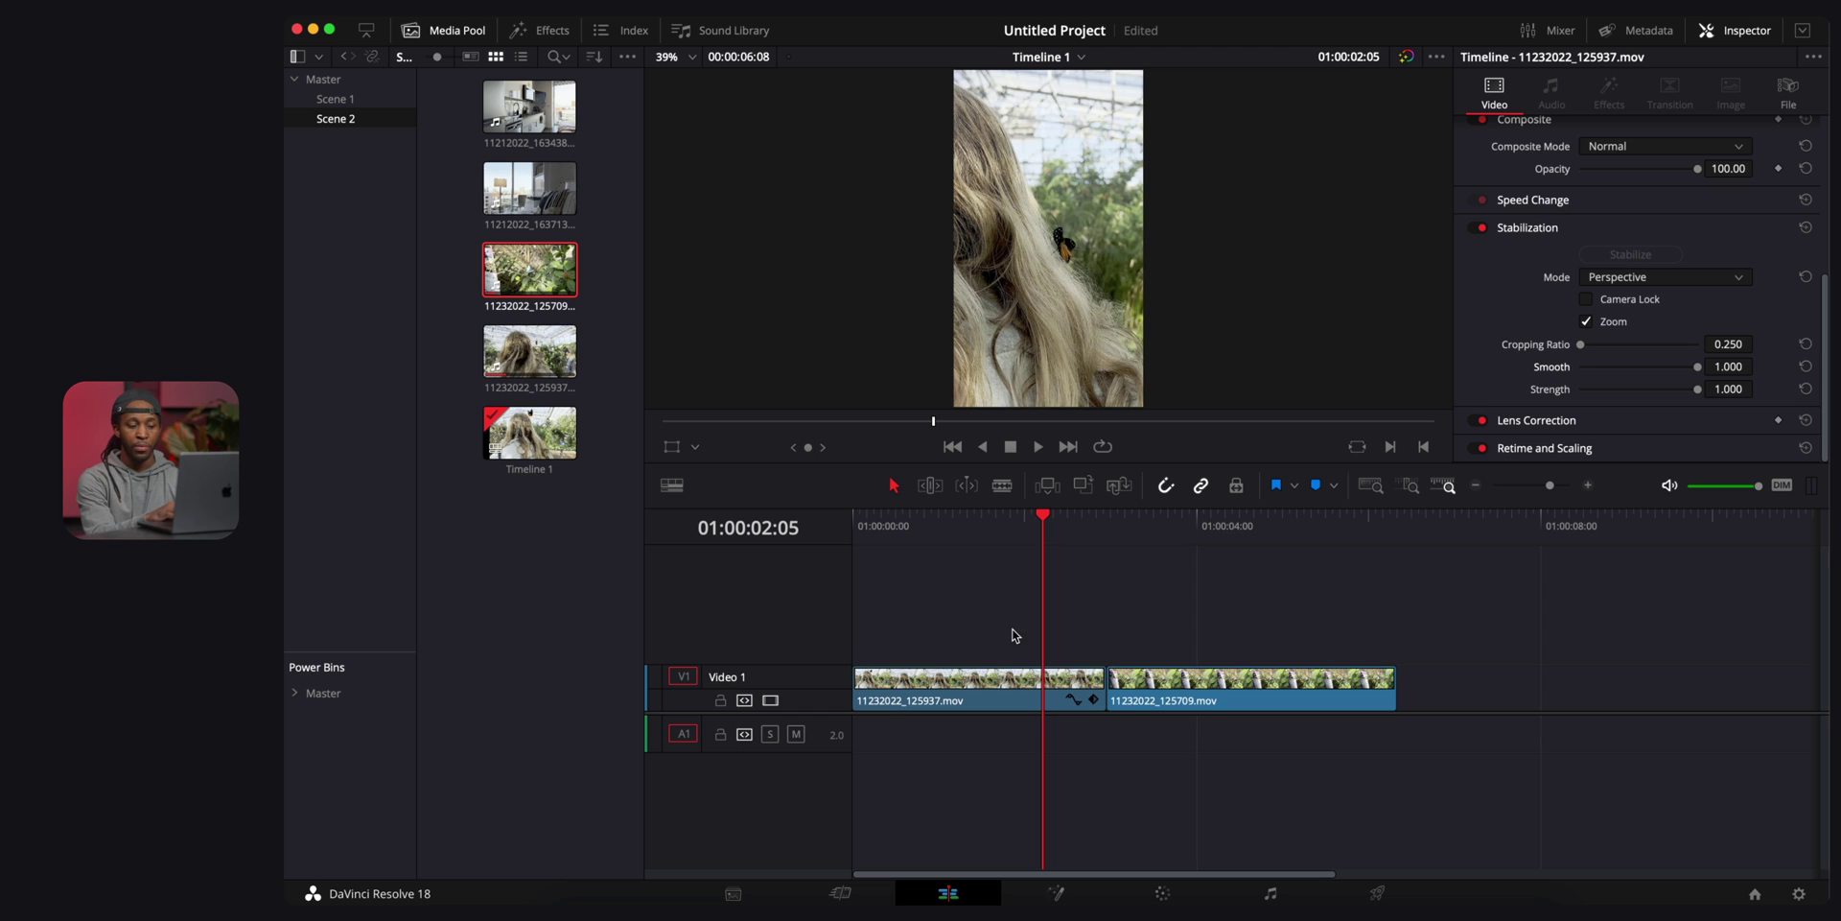
left_click(862, 534)
key("space")
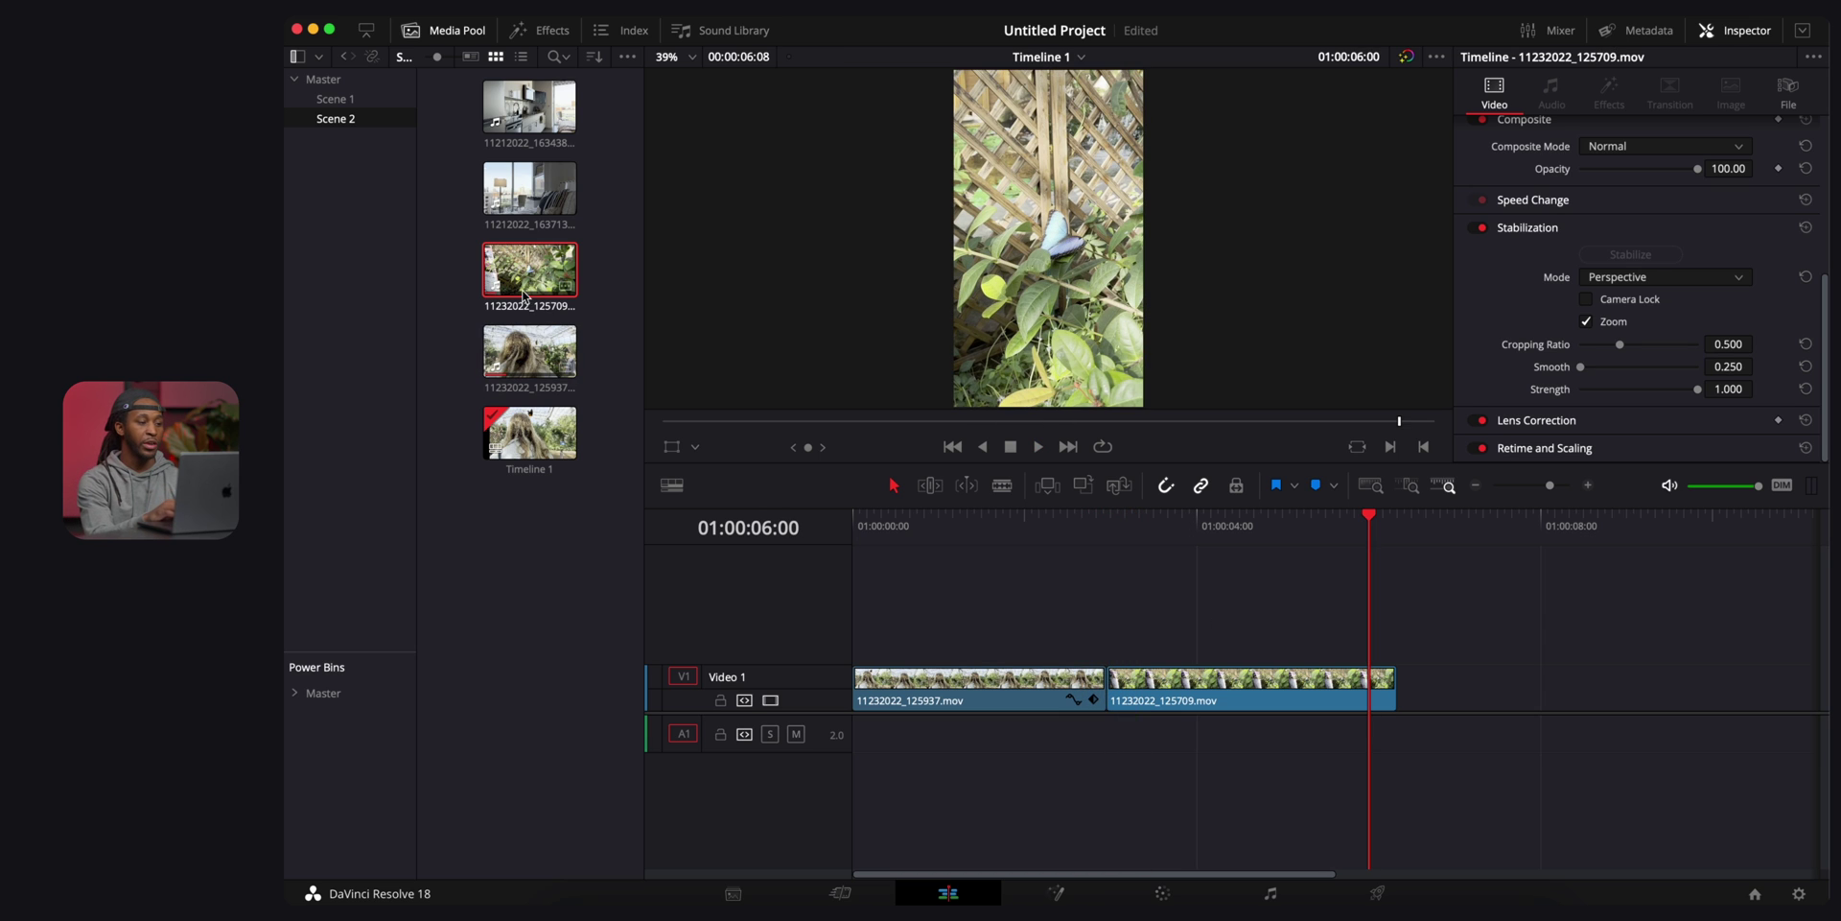
Add the Clean and Simple title to V2 from Toolbox > Titles, play it, then delete it.
left_click(554, 30)
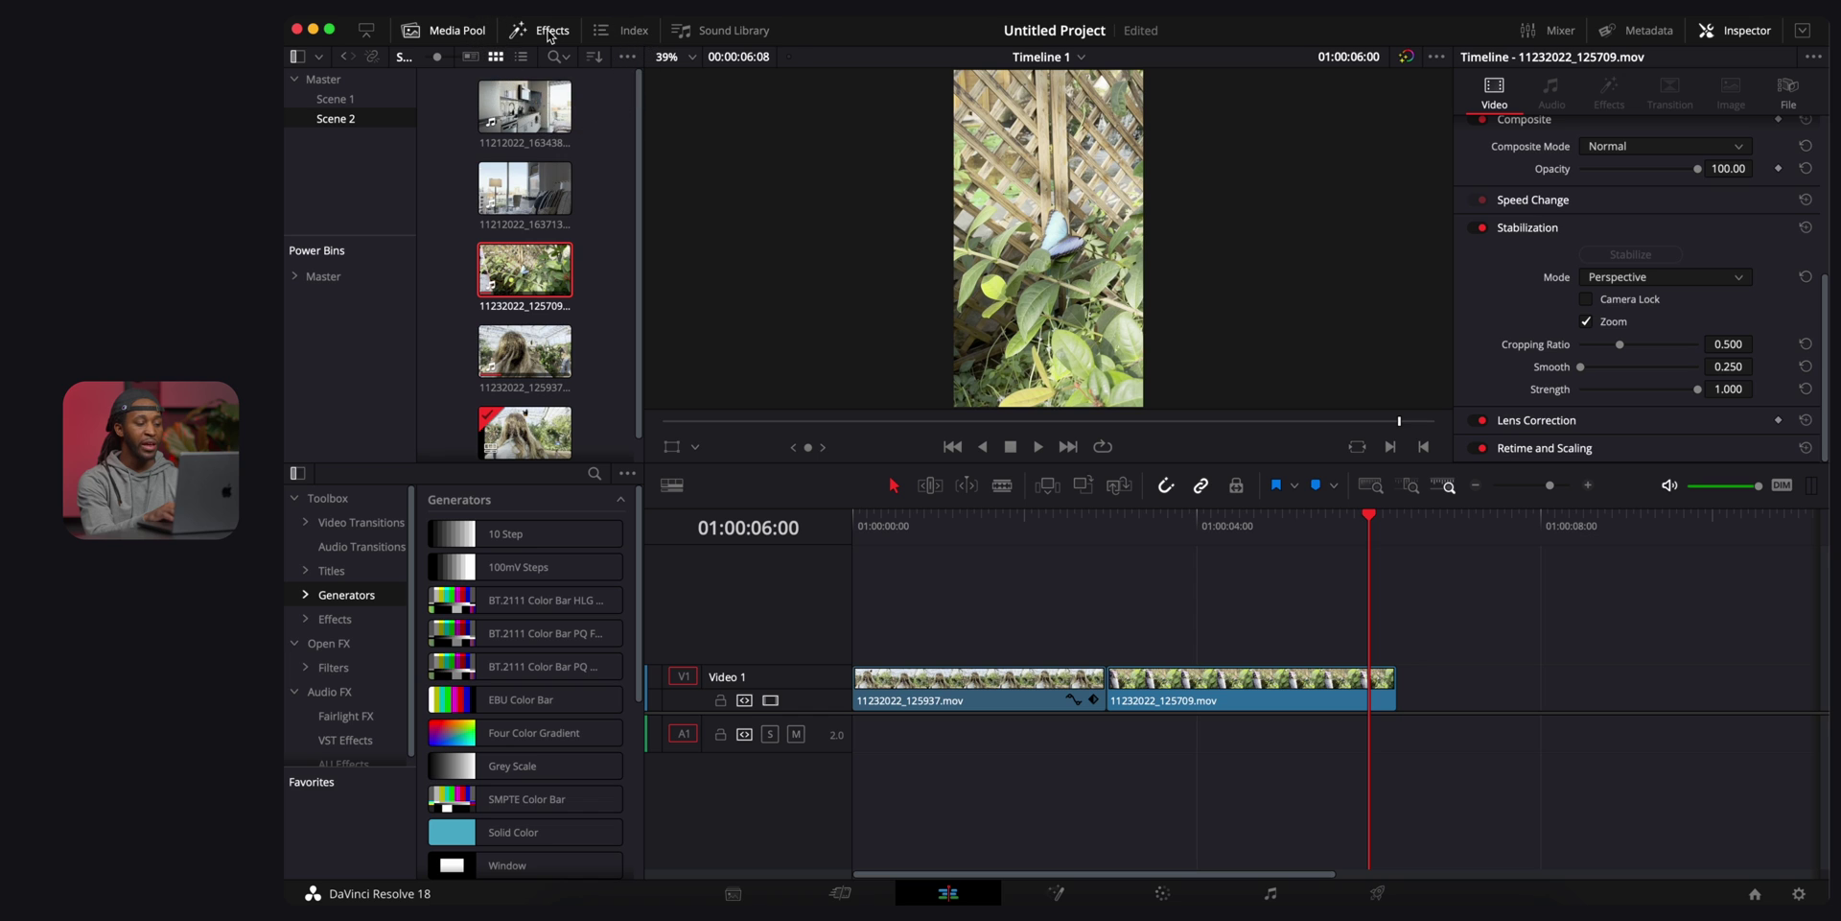
left_click(333, 573)
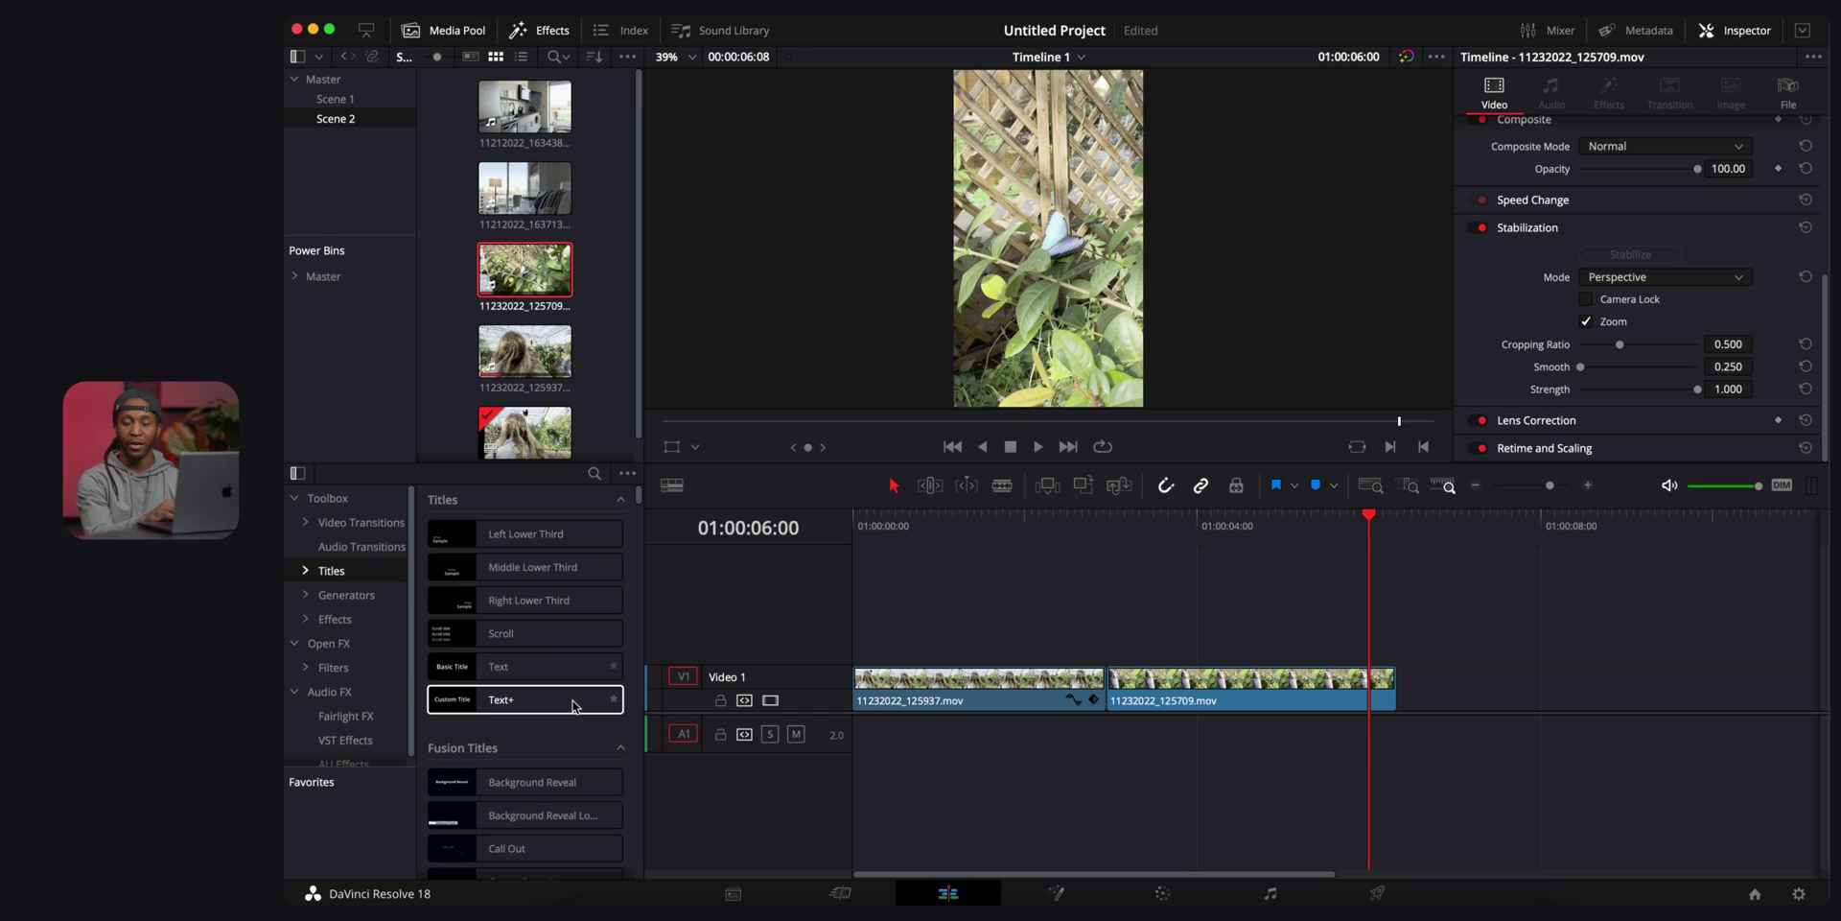
scroll(552, 736, "down", 5)
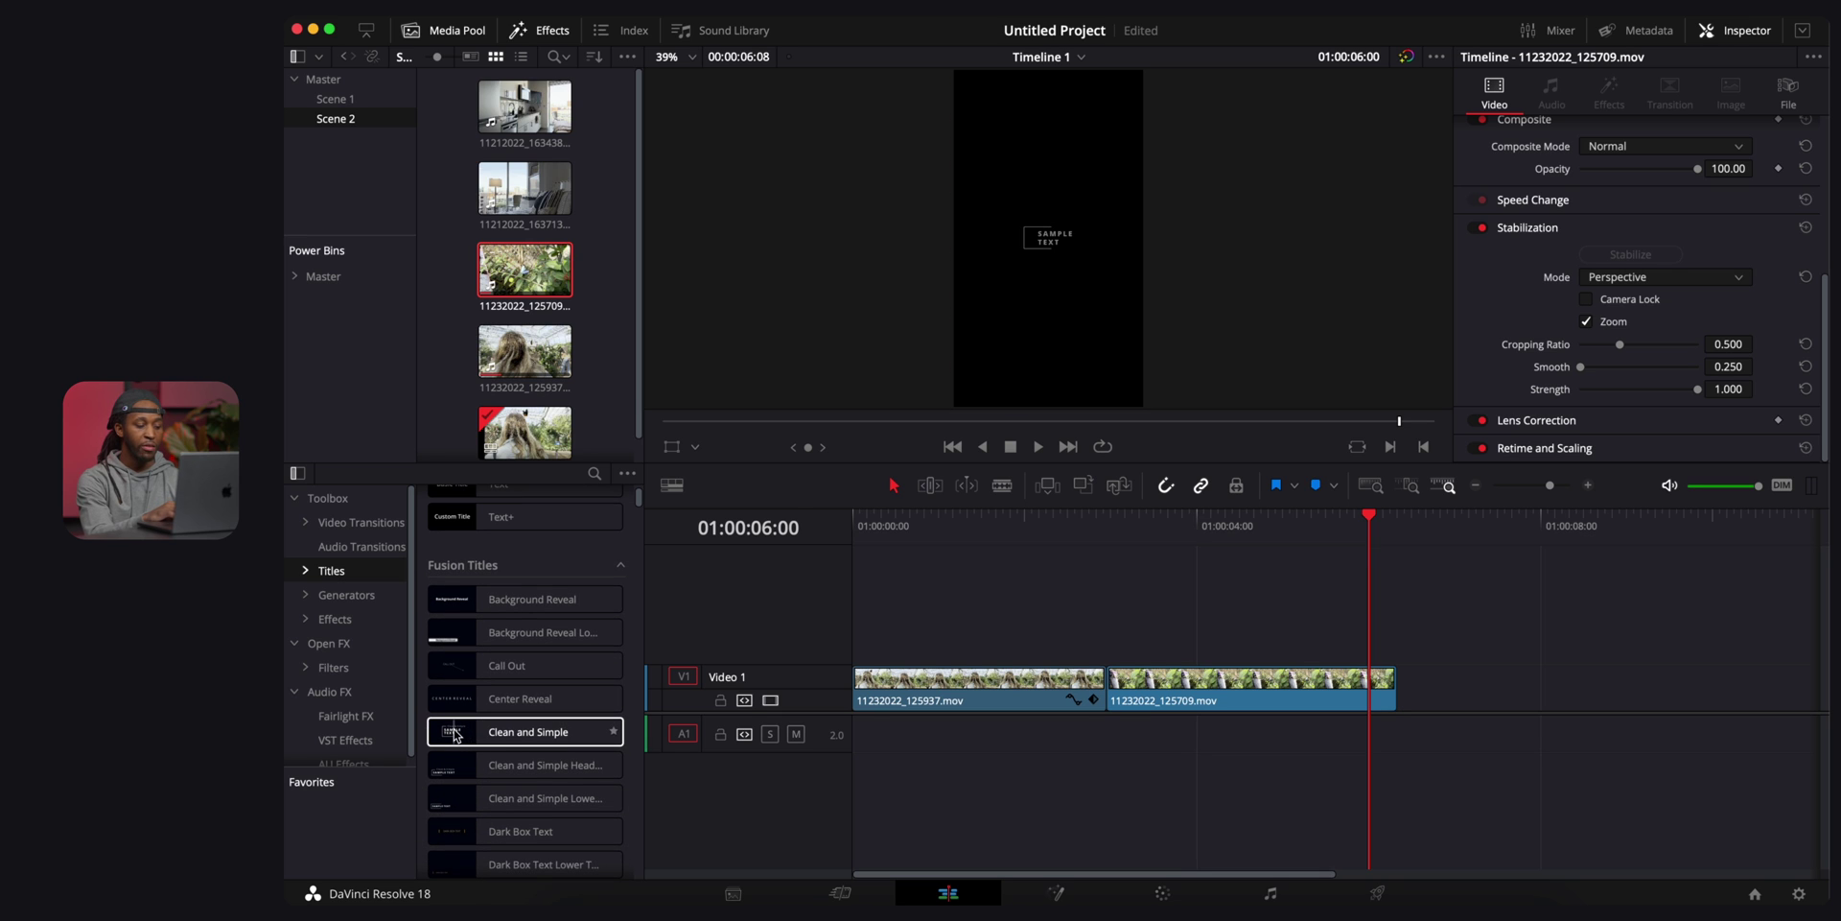
left_click_drag(464, 732, 892, 631)
left_click(860, 533)
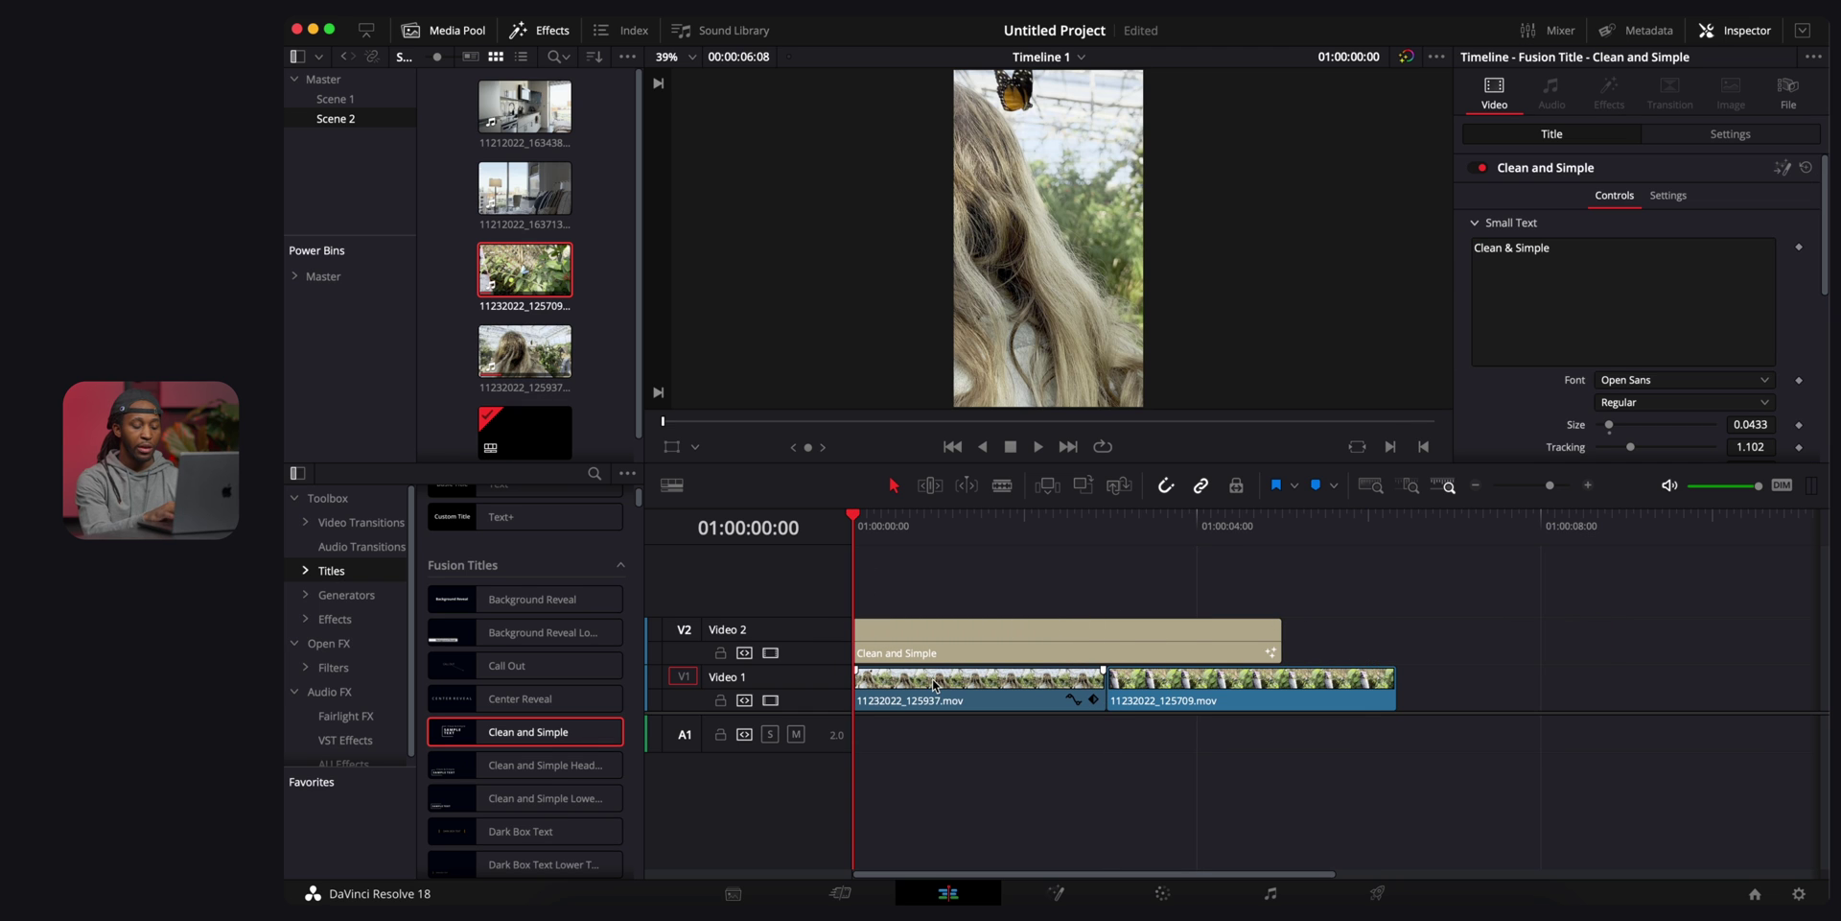
key("space")
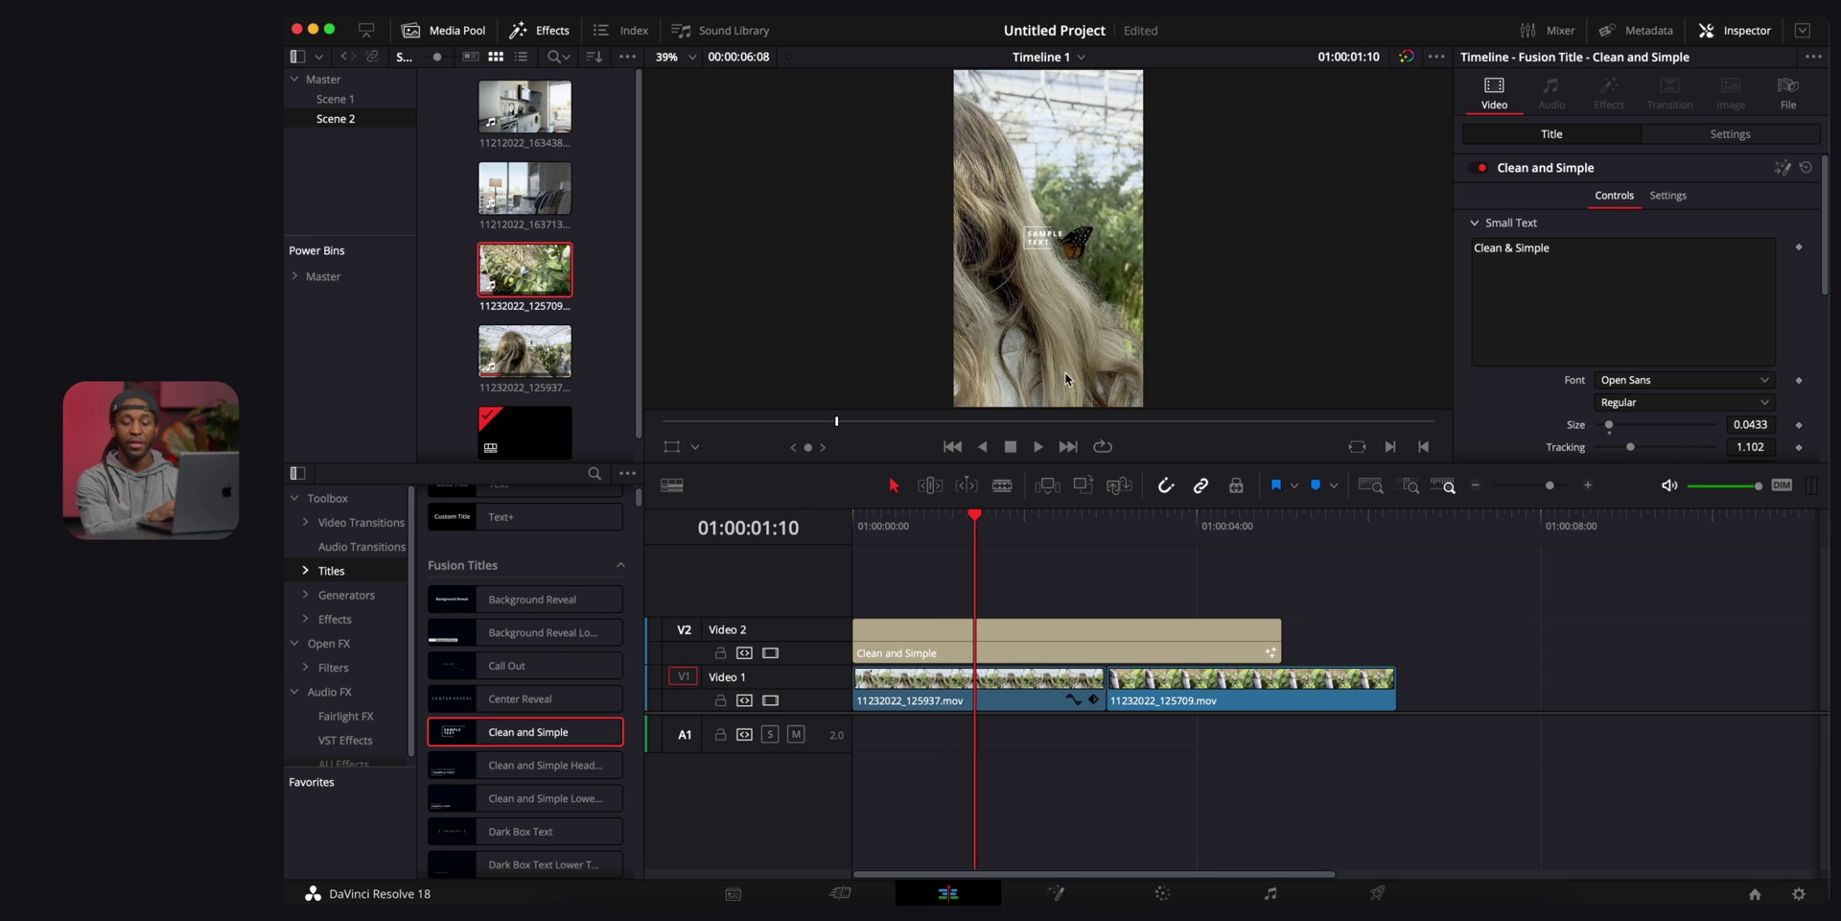
key("BackSpace")
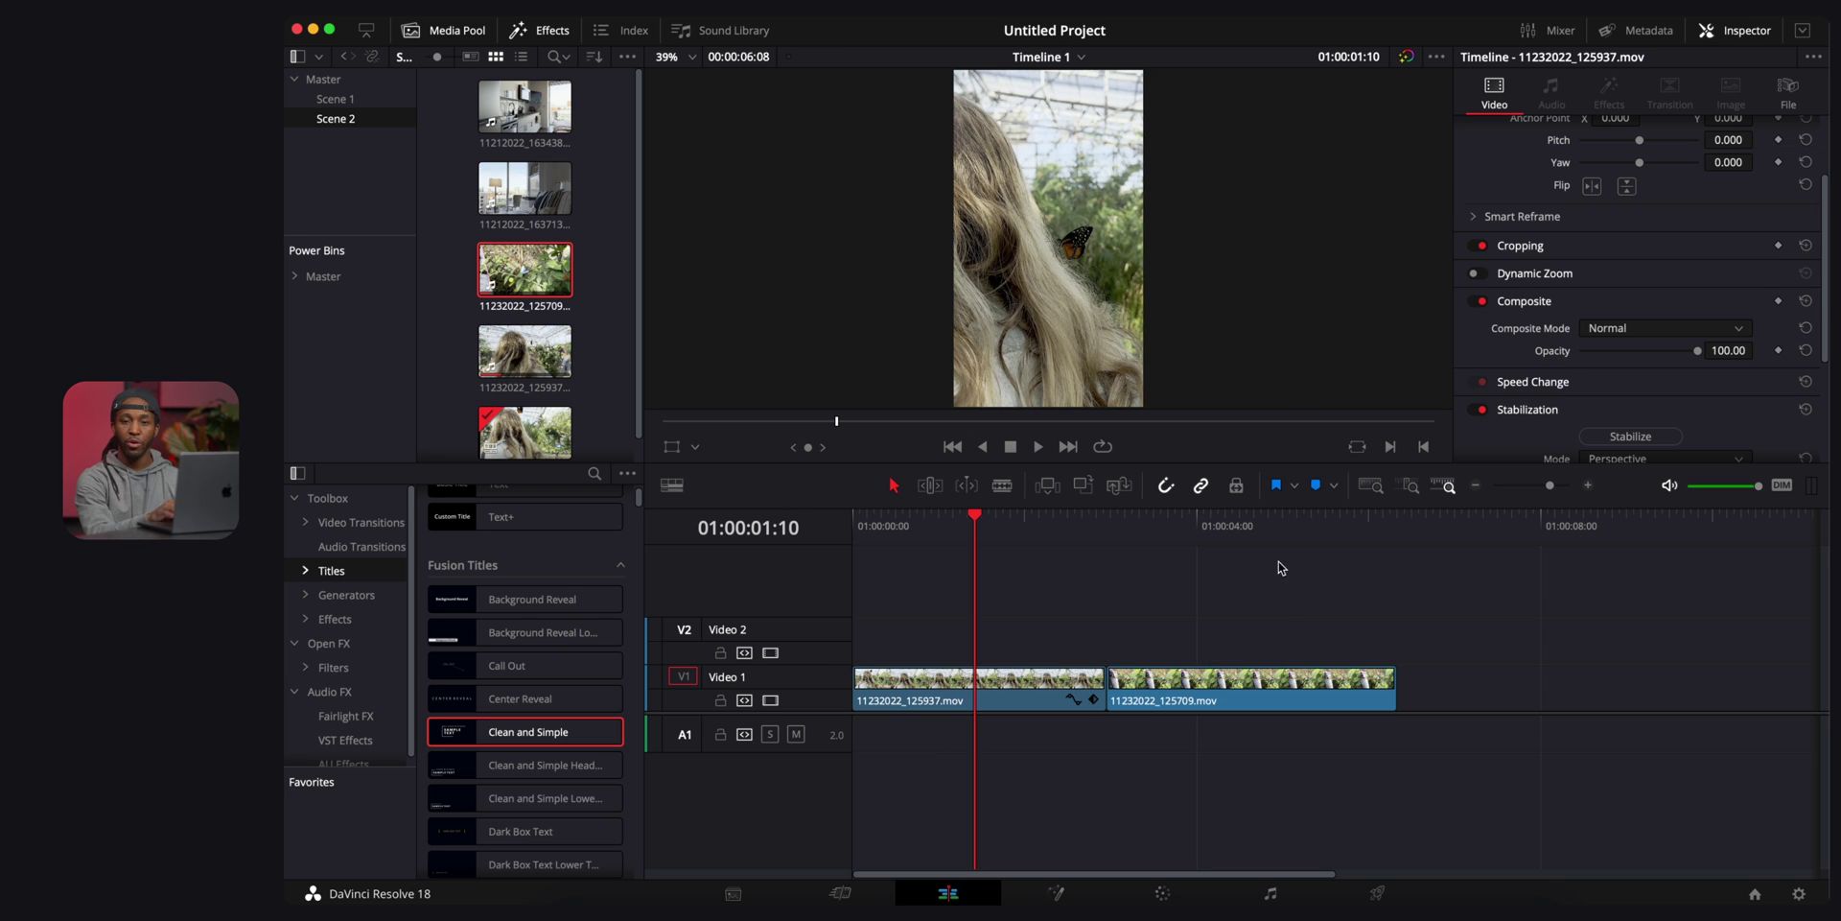
Add a Text title to V2 and replace its placeholder with MY DAY.
scroll(528, 796, "up", 3)
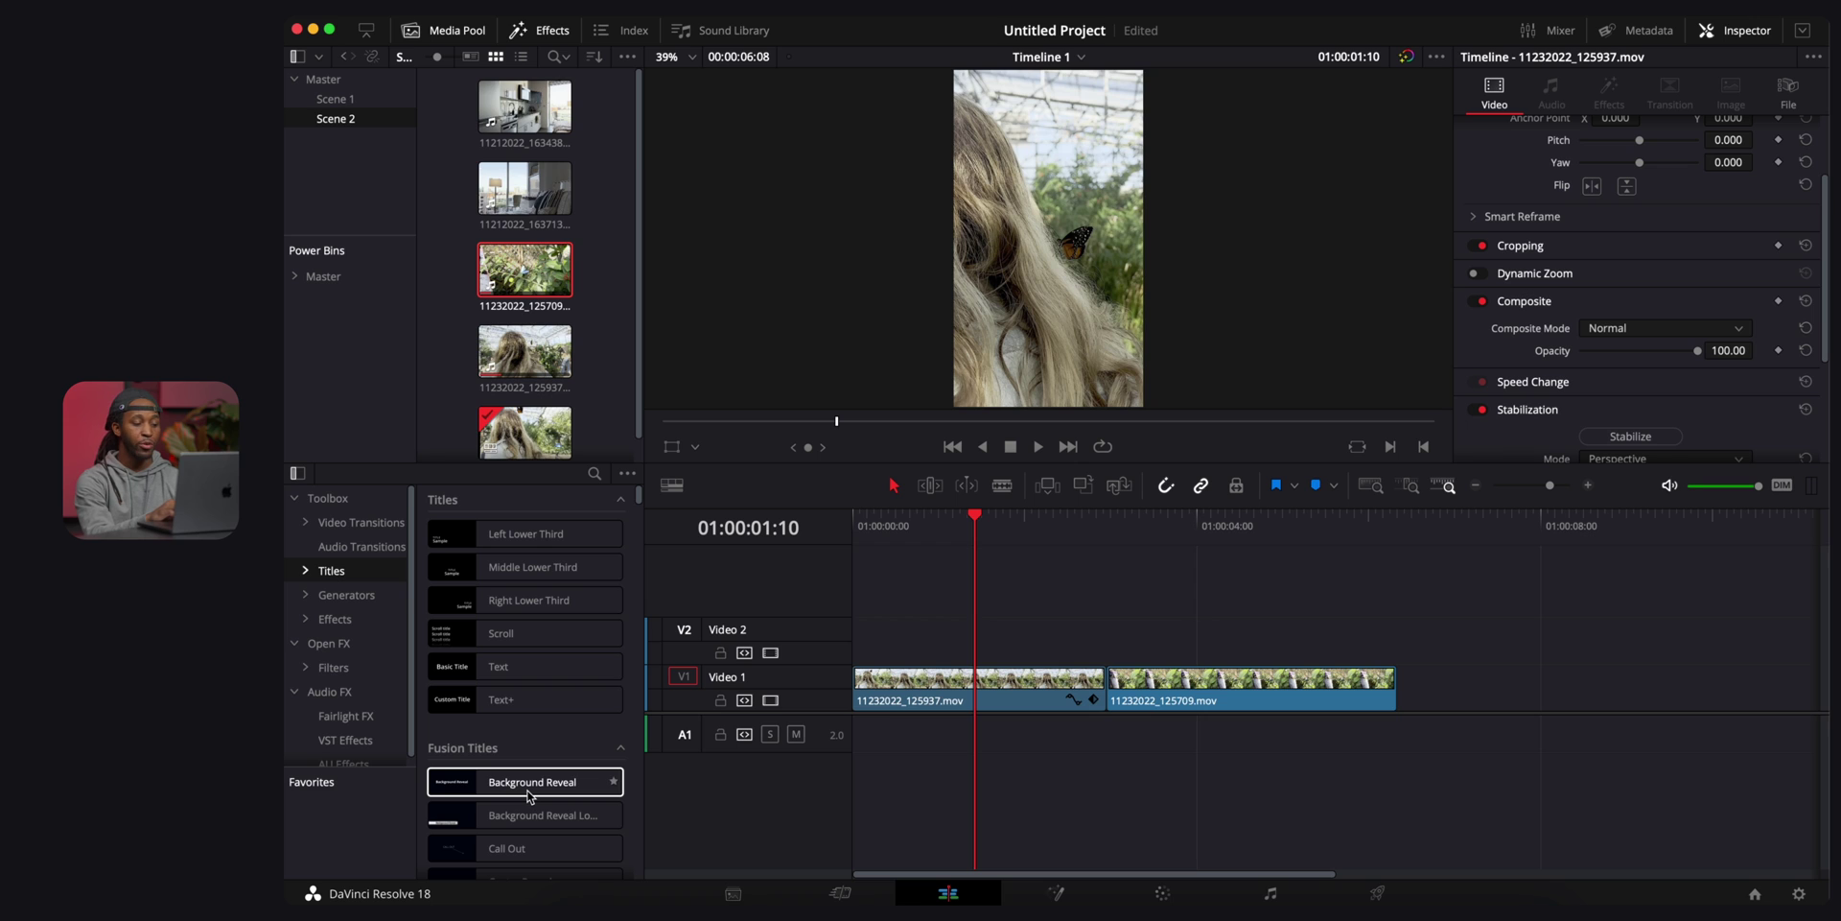
left_click_drag(511, 666, 1053, 645)
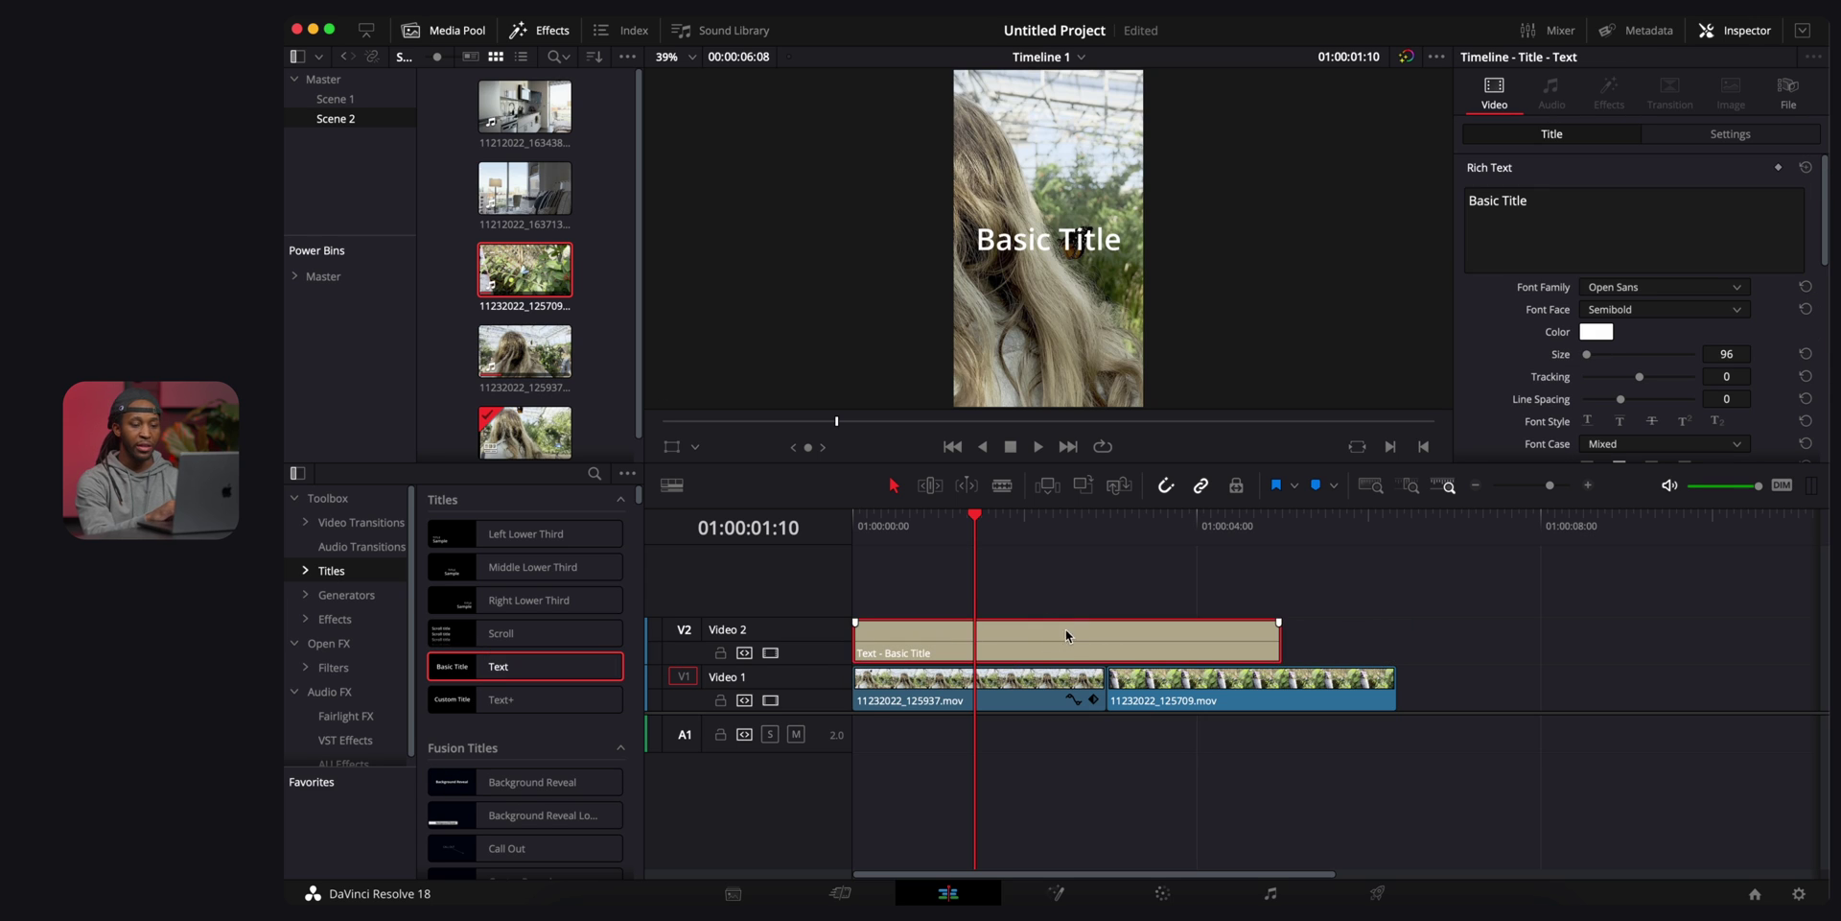
left_click_drag(1556, 201, 1422, 212)
type("M")
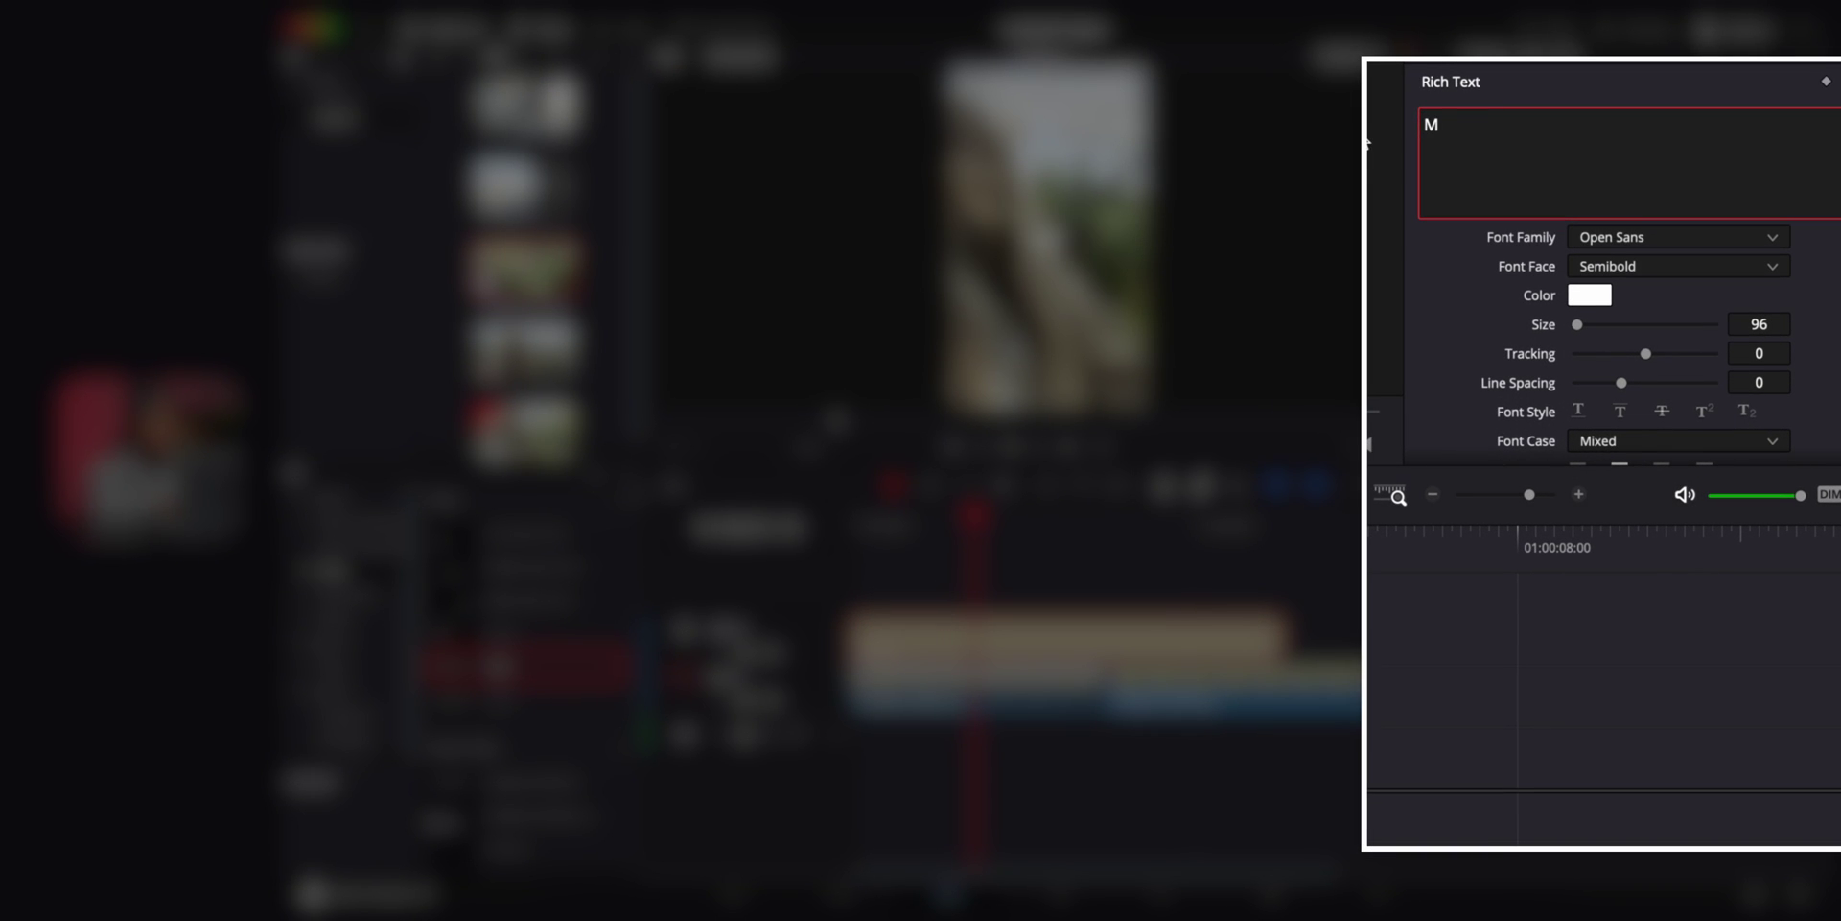
type("Y DAY")
Set the title font to Gotham Black and its colour to orange.
left_click(1674, 237)
scroll(1673, 369, "up", 10)
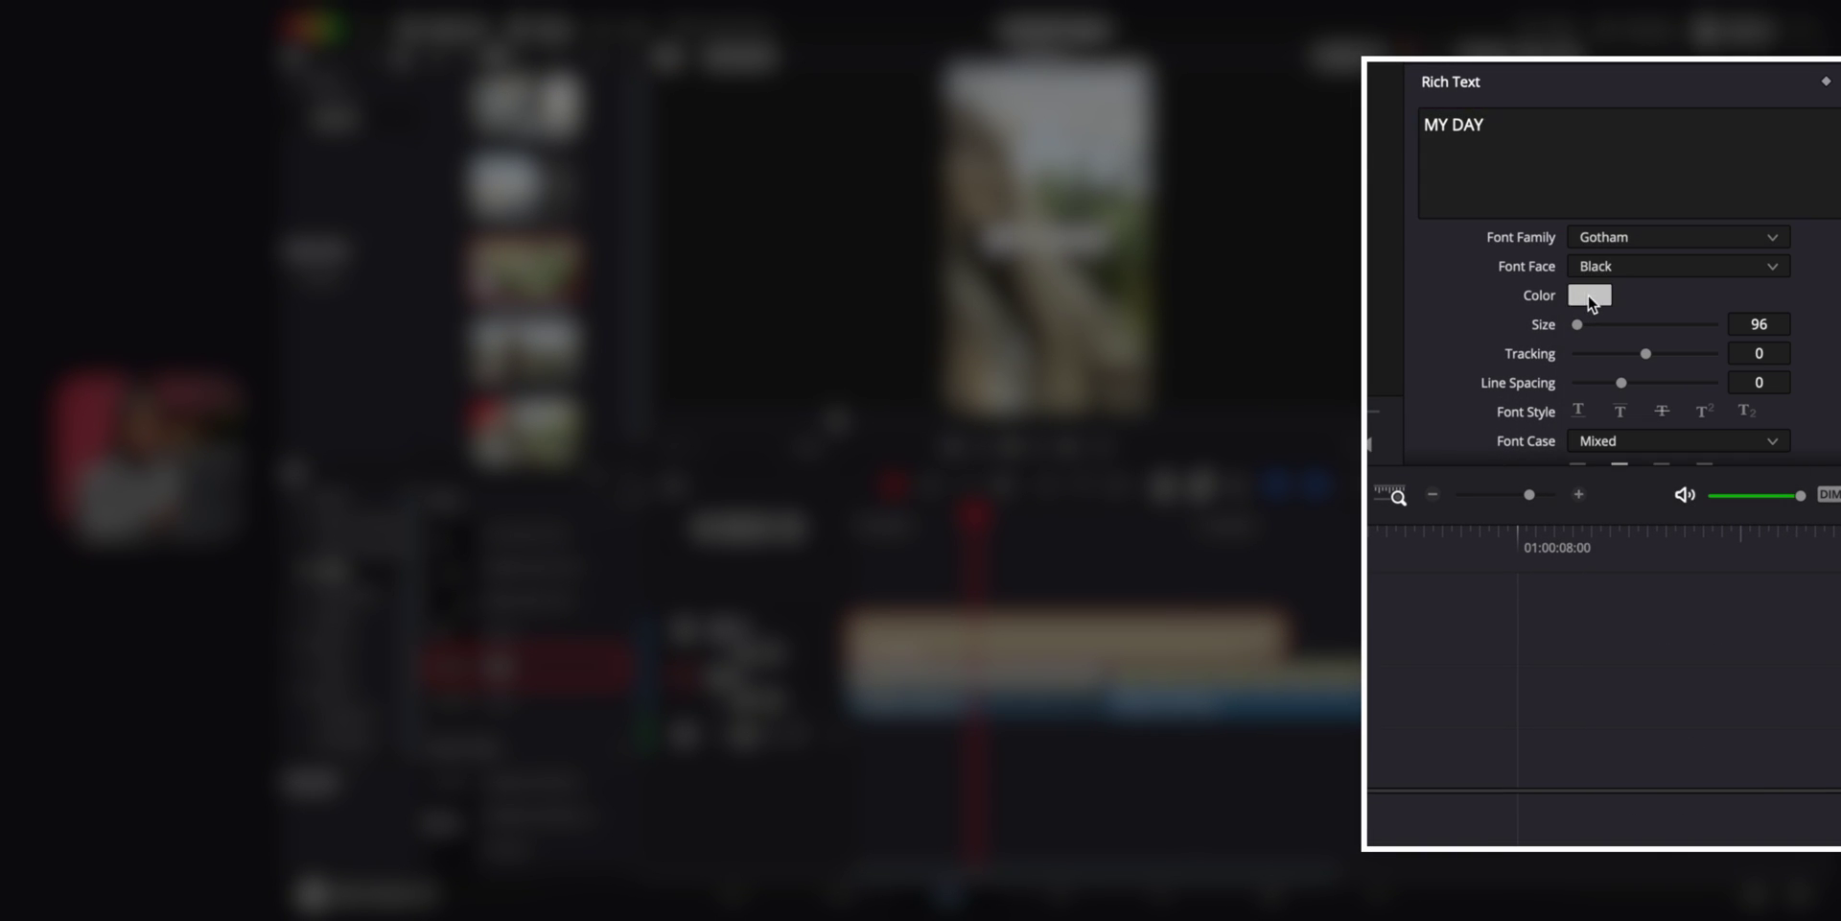
left_click(1590, 296)
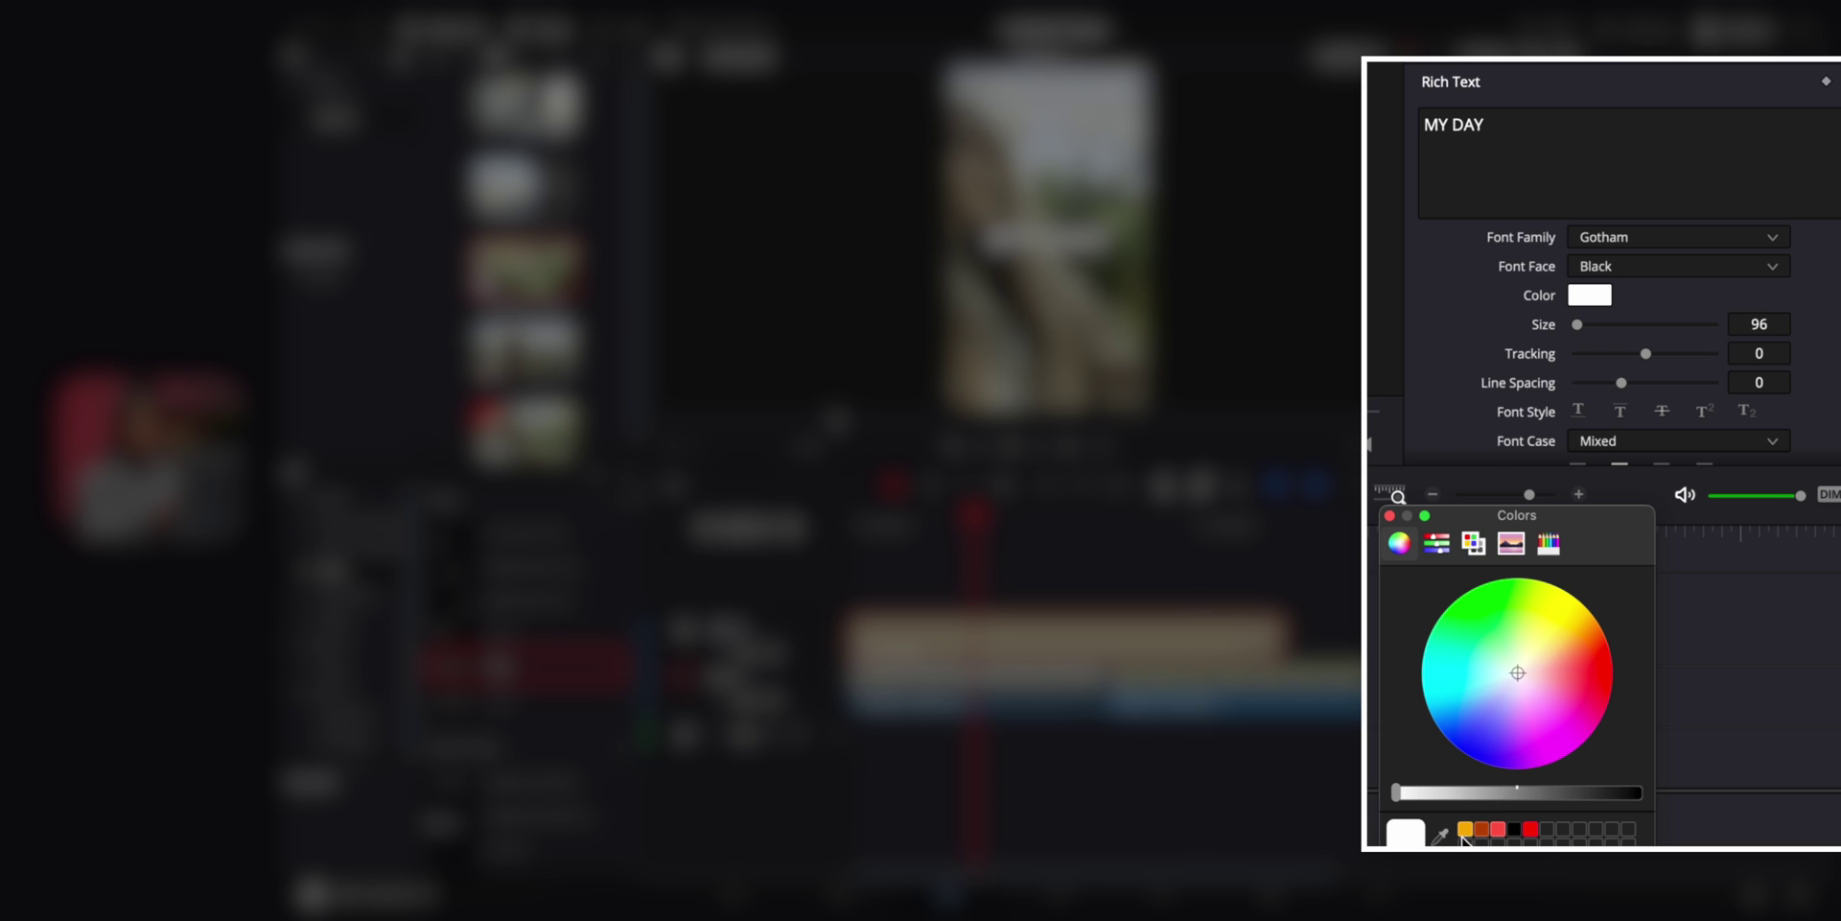
left_click(1465, 830)
left_click(1390, 515)
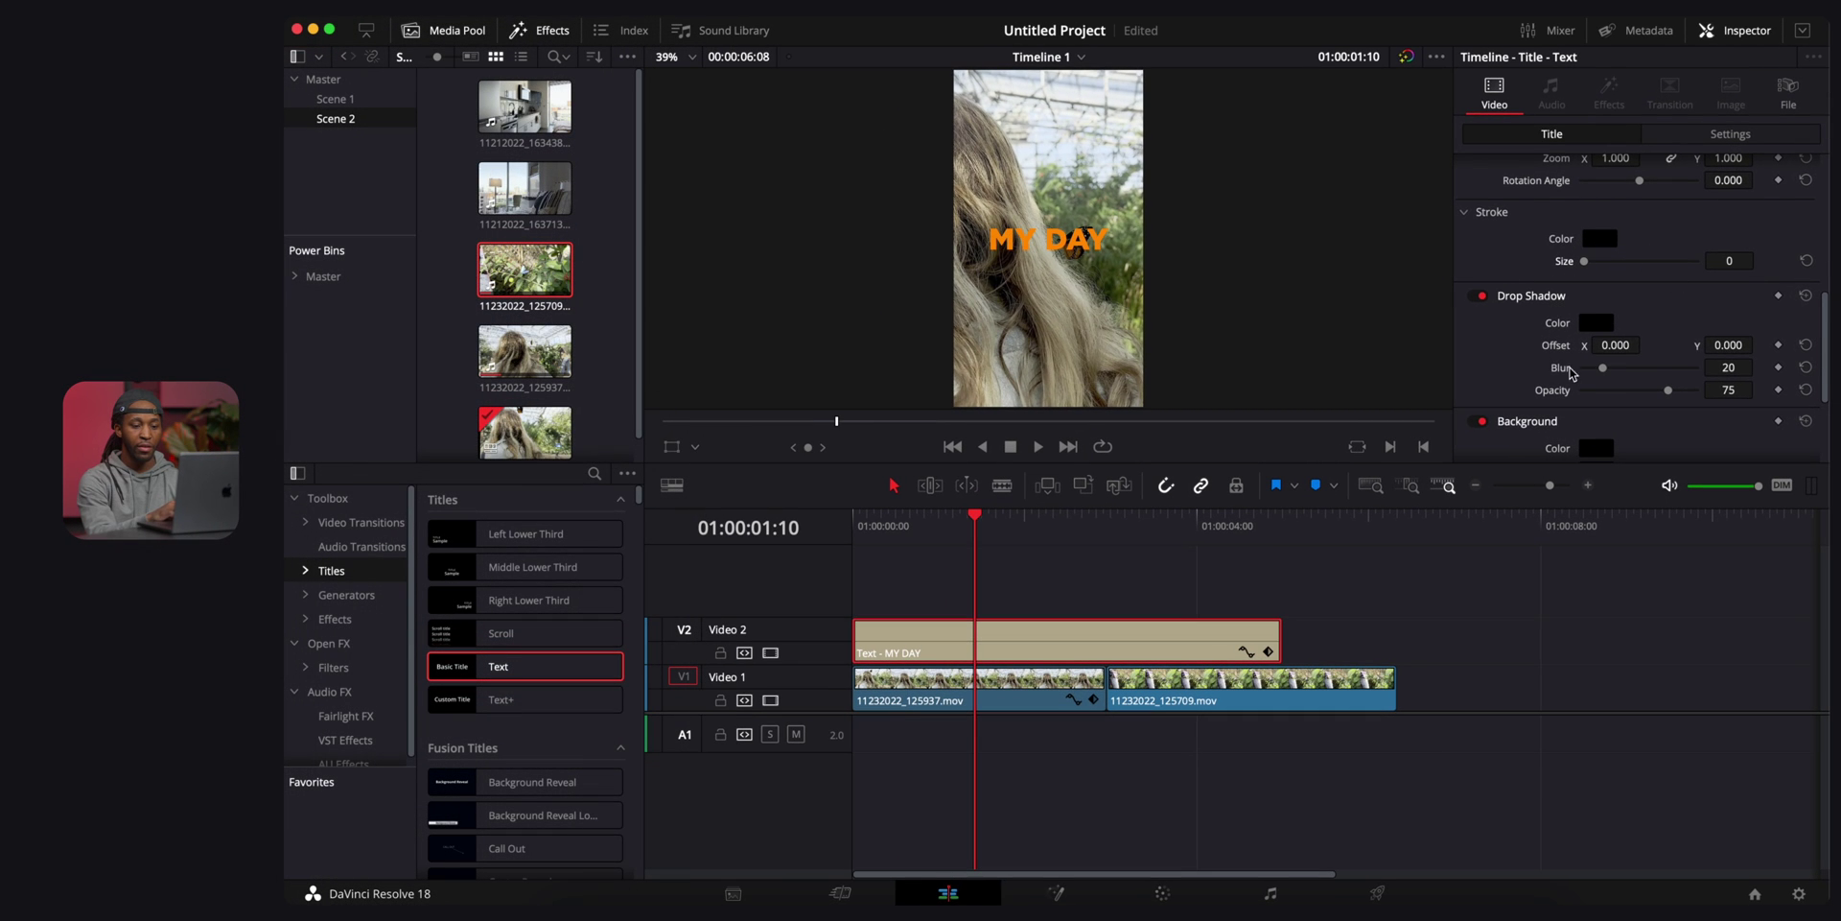
Offset the drop shadow downward and add a dark background box of height 0.122.
scroll(1574, 374, "down", 1)
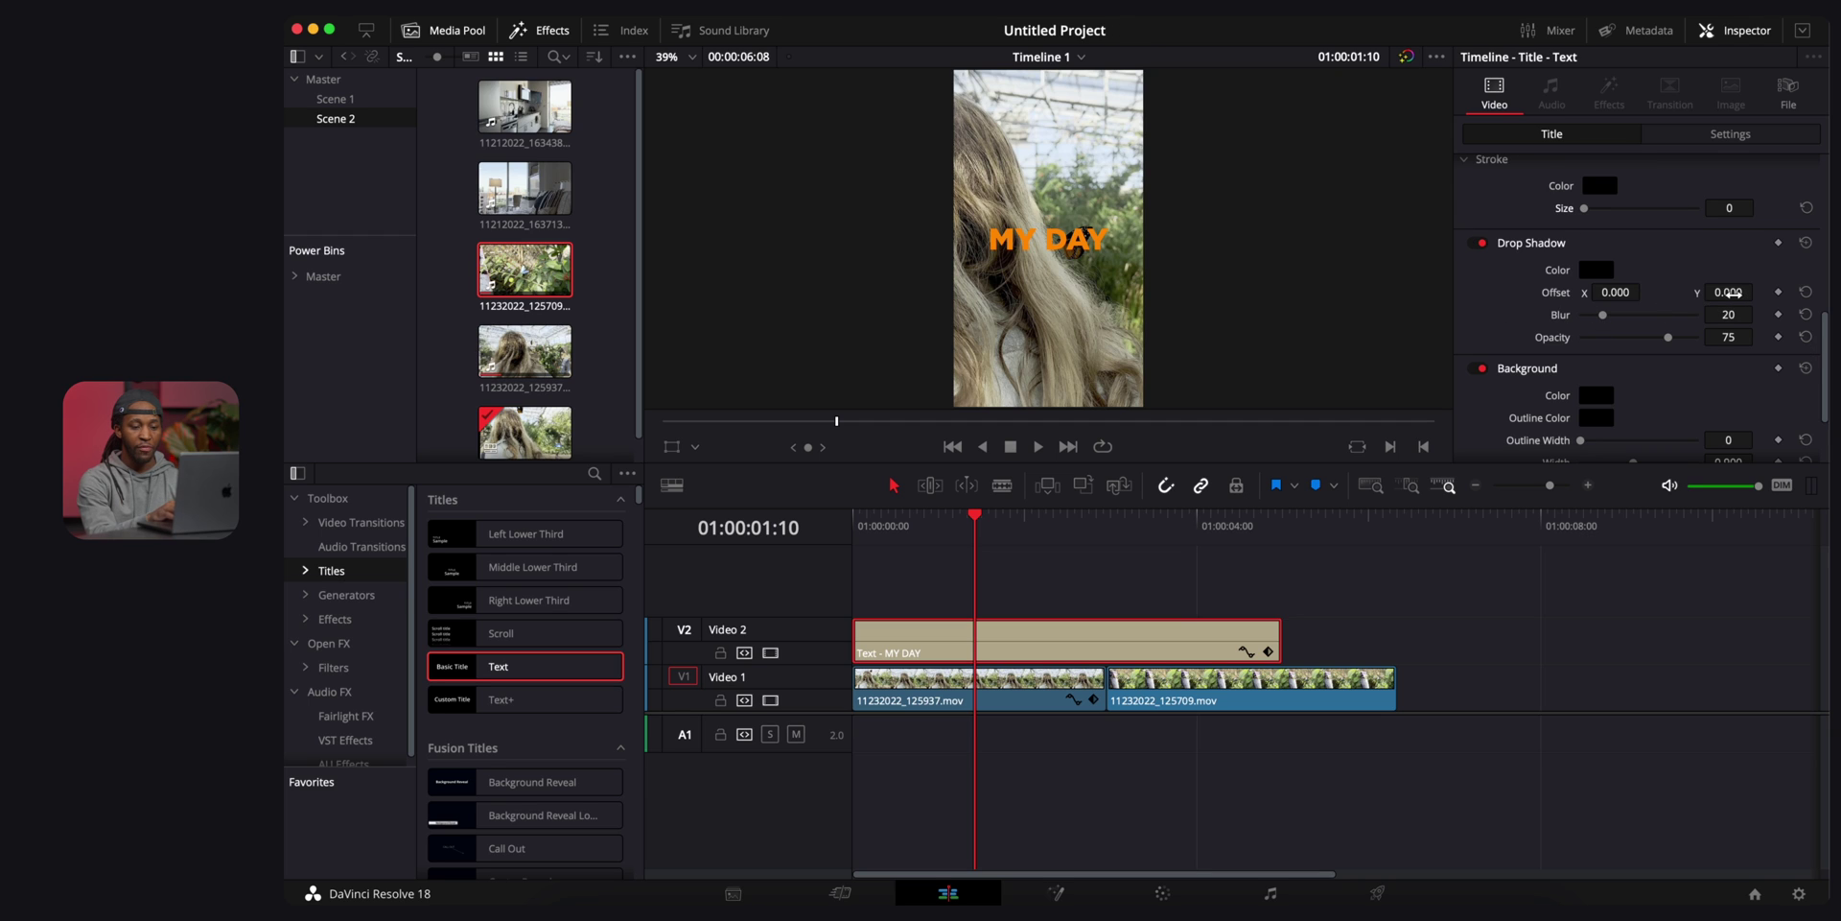
left_click_drag(1729, 292, 1605, 292)
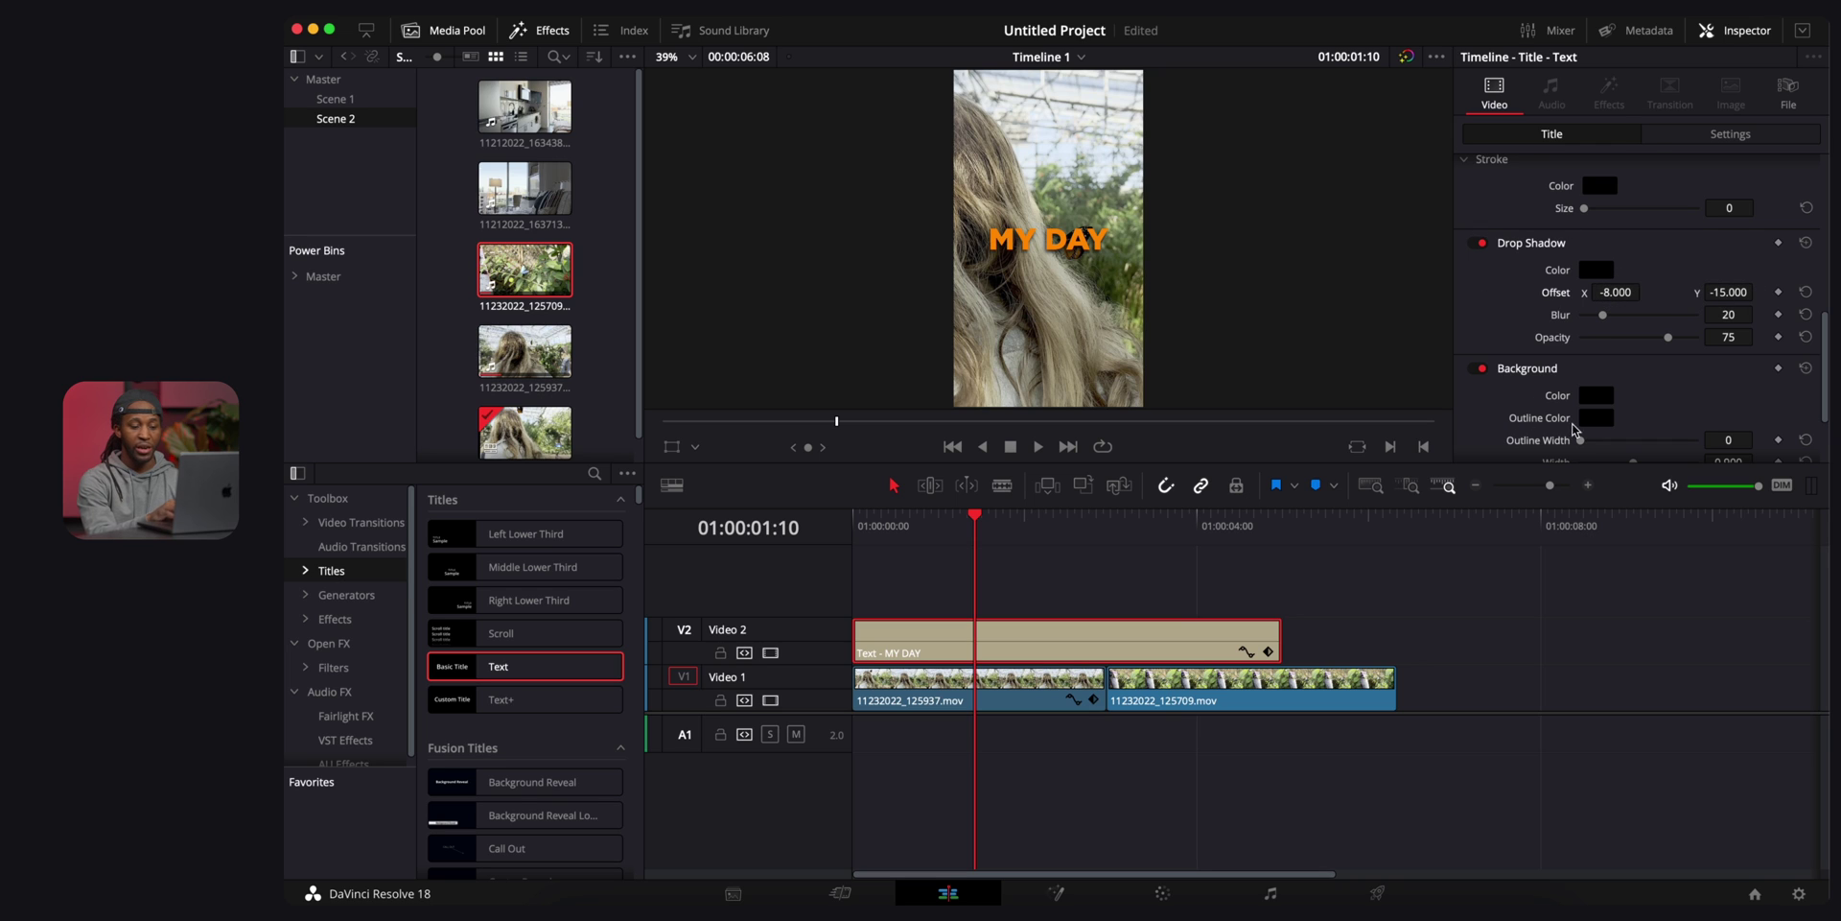
left_click(1482, 230)
left_click(1482, 234)
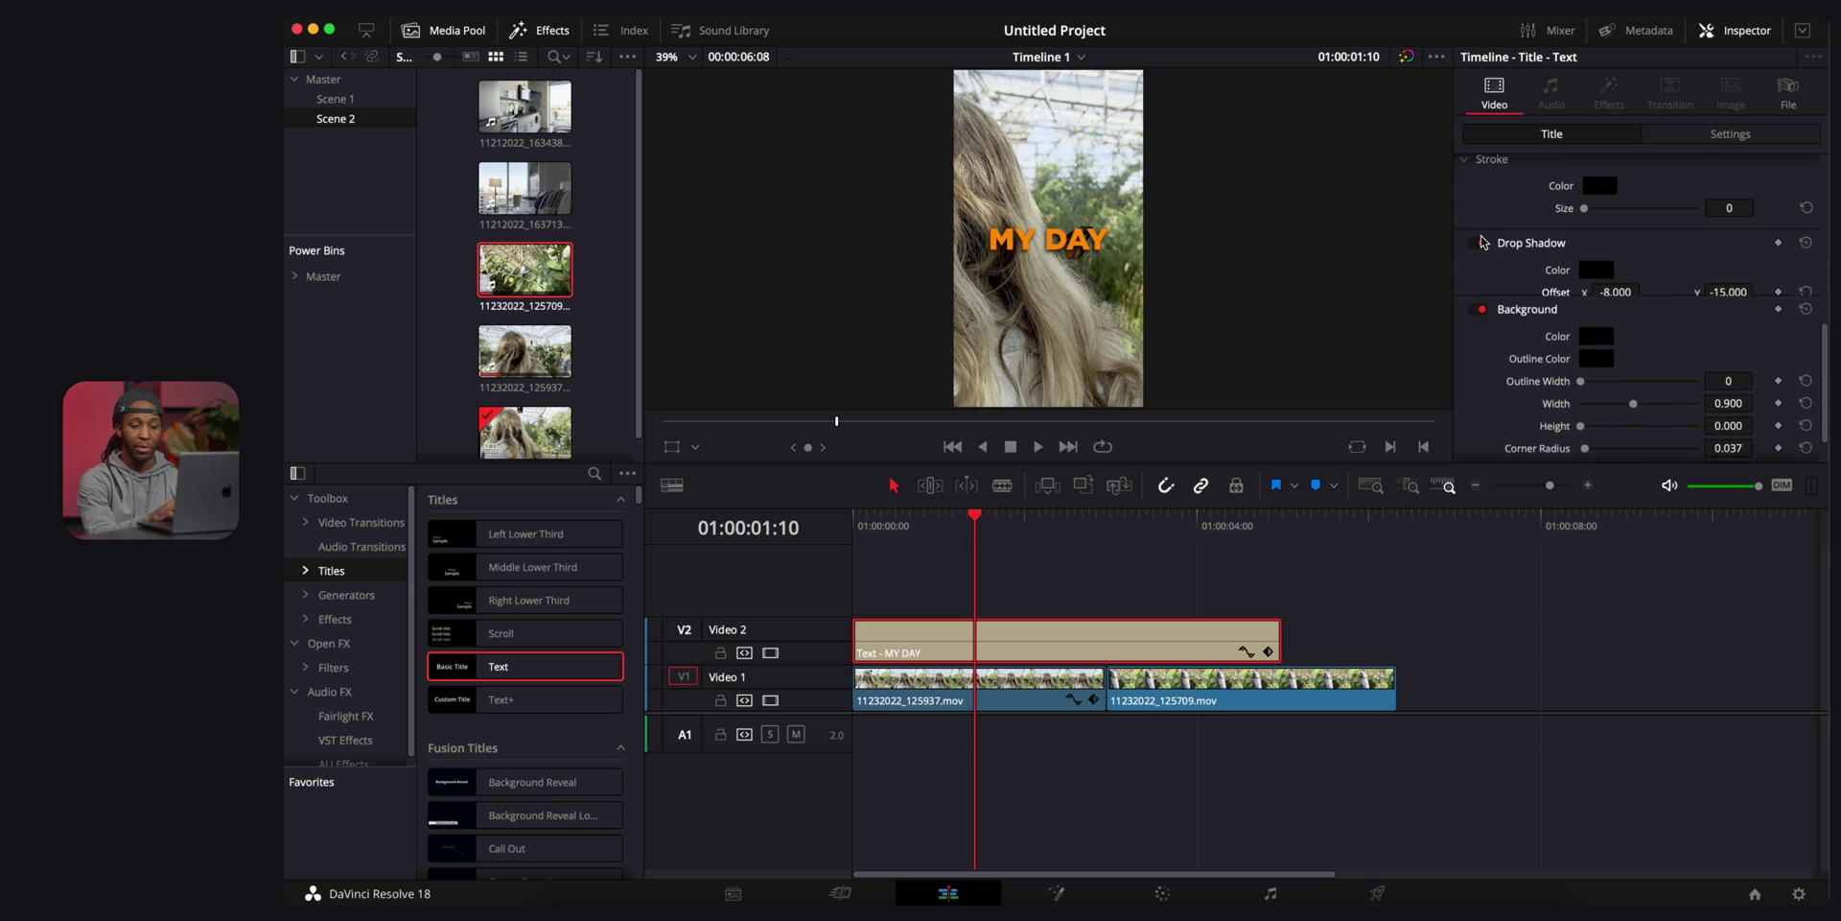
scroll(1556, 386, "down", 1)
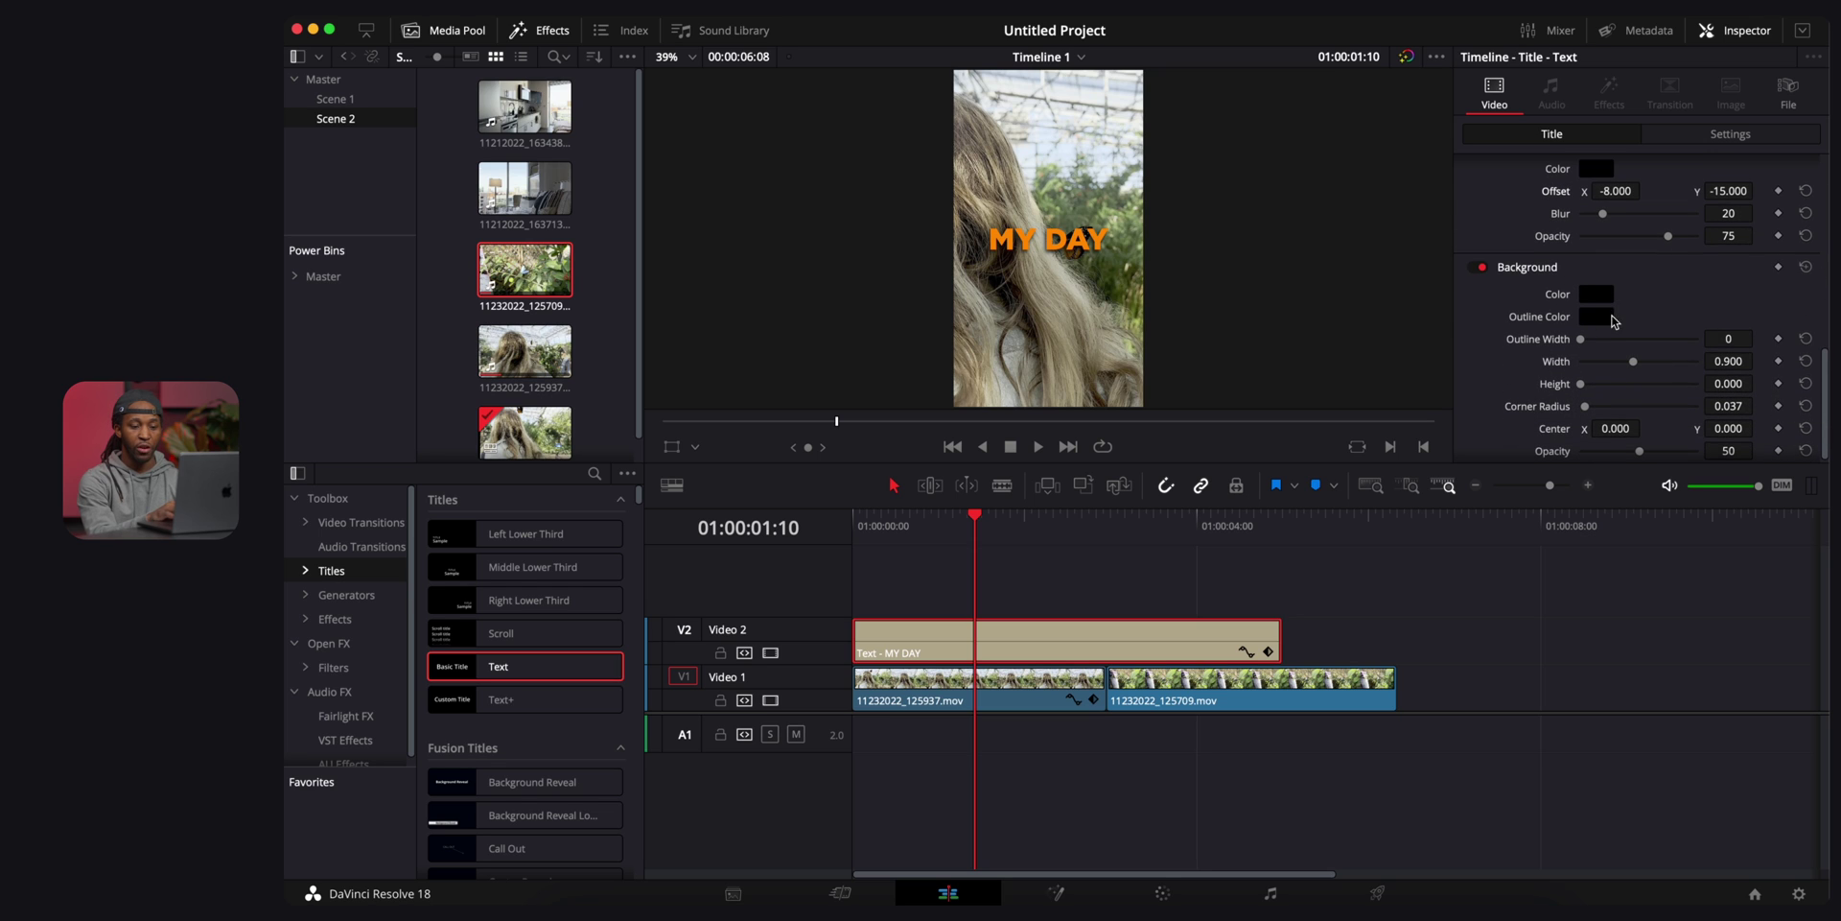
left_click_drag(1581, 391, 1578, 393)
Raise MY DAY to Position Y 1310 and shrink its size from 96 to 72.
scroll(1609, 368, "up", 10)
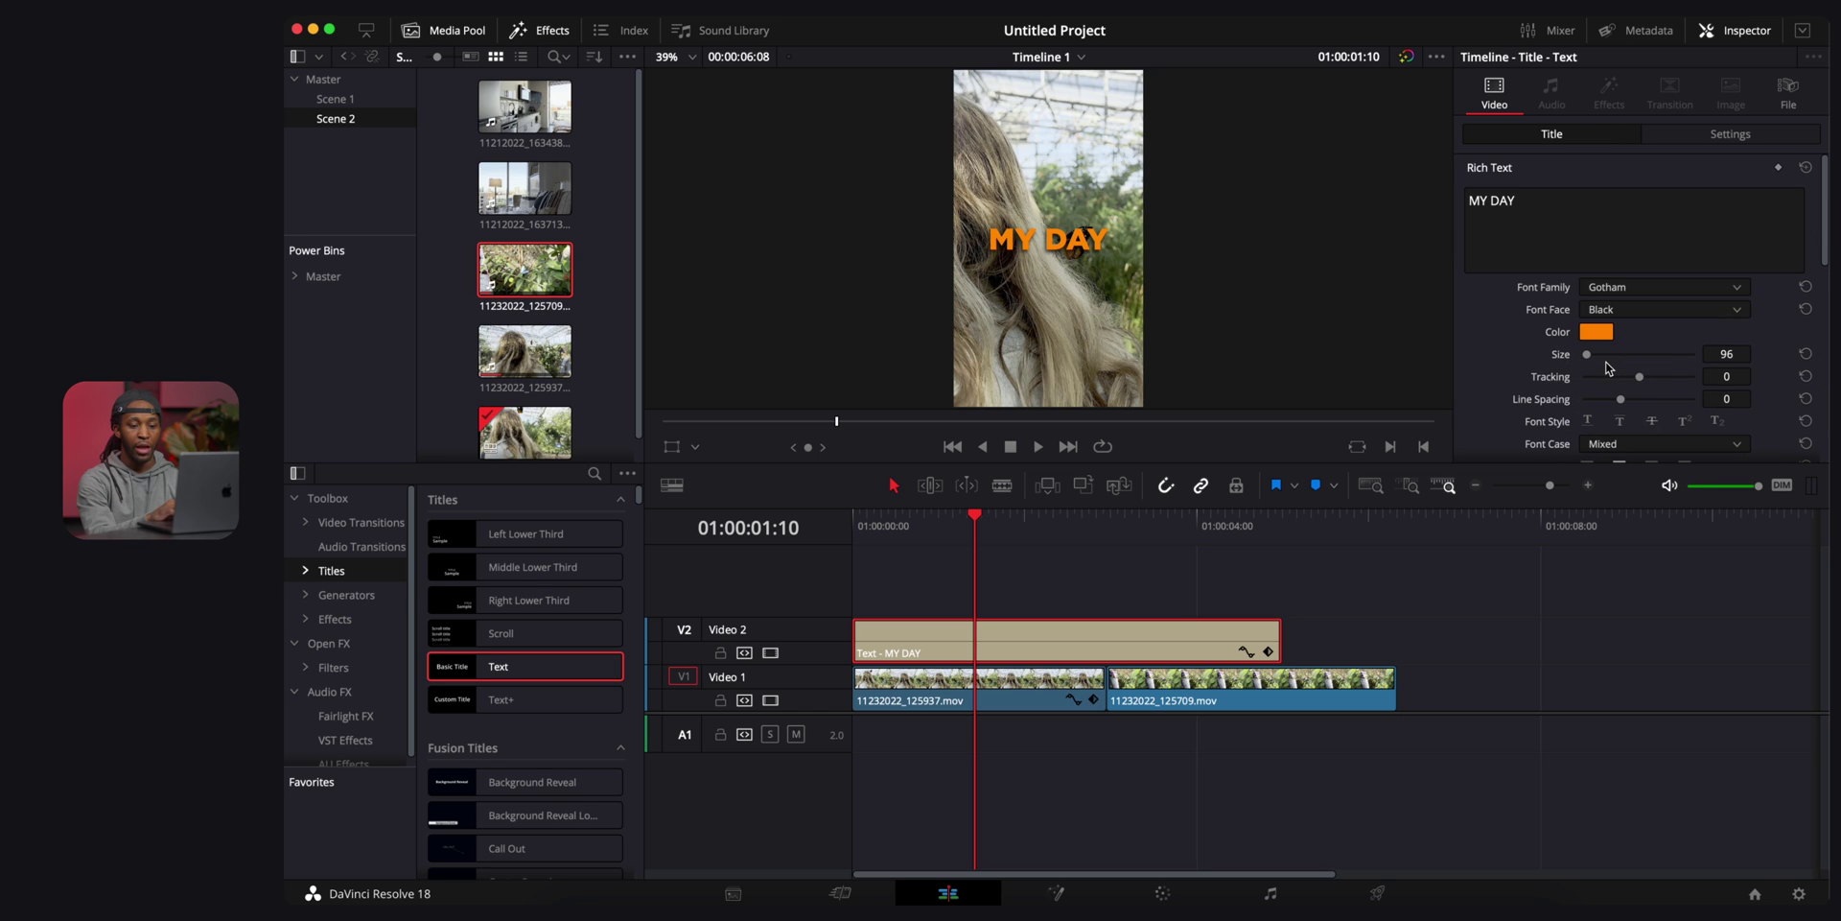
scroll(1728, 418, "down", 3)
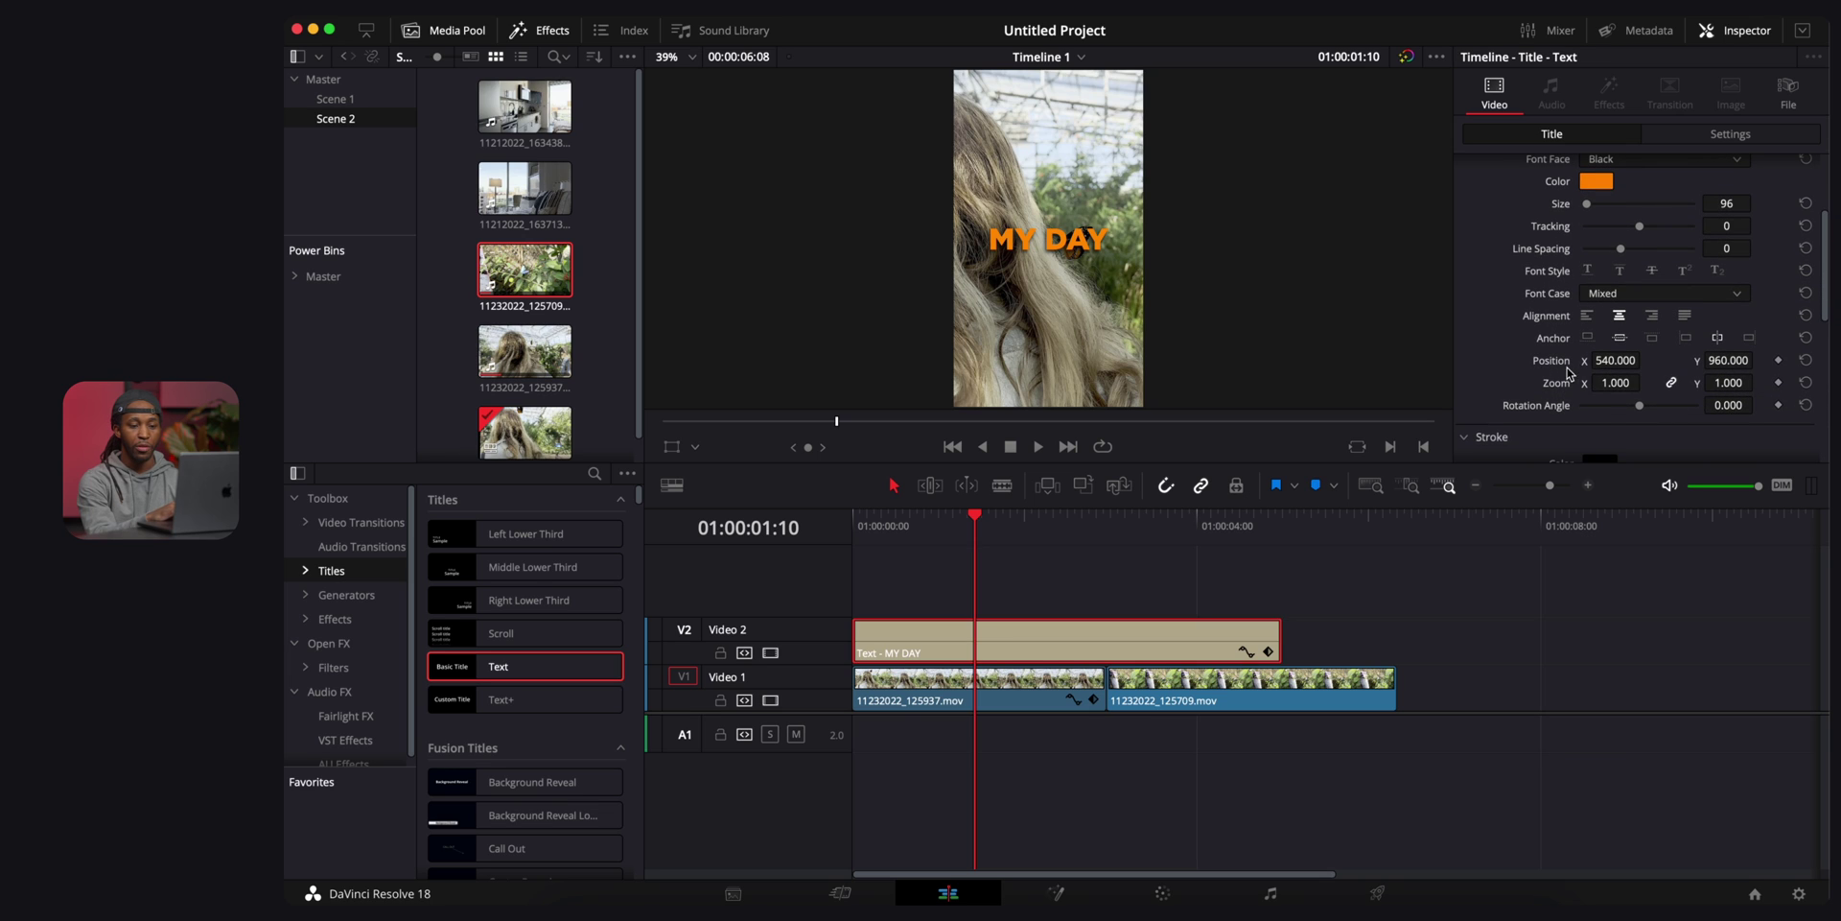
left_click_drag(1738, 361, 1074, 485)
scroll(1607, 291, "up", 3)
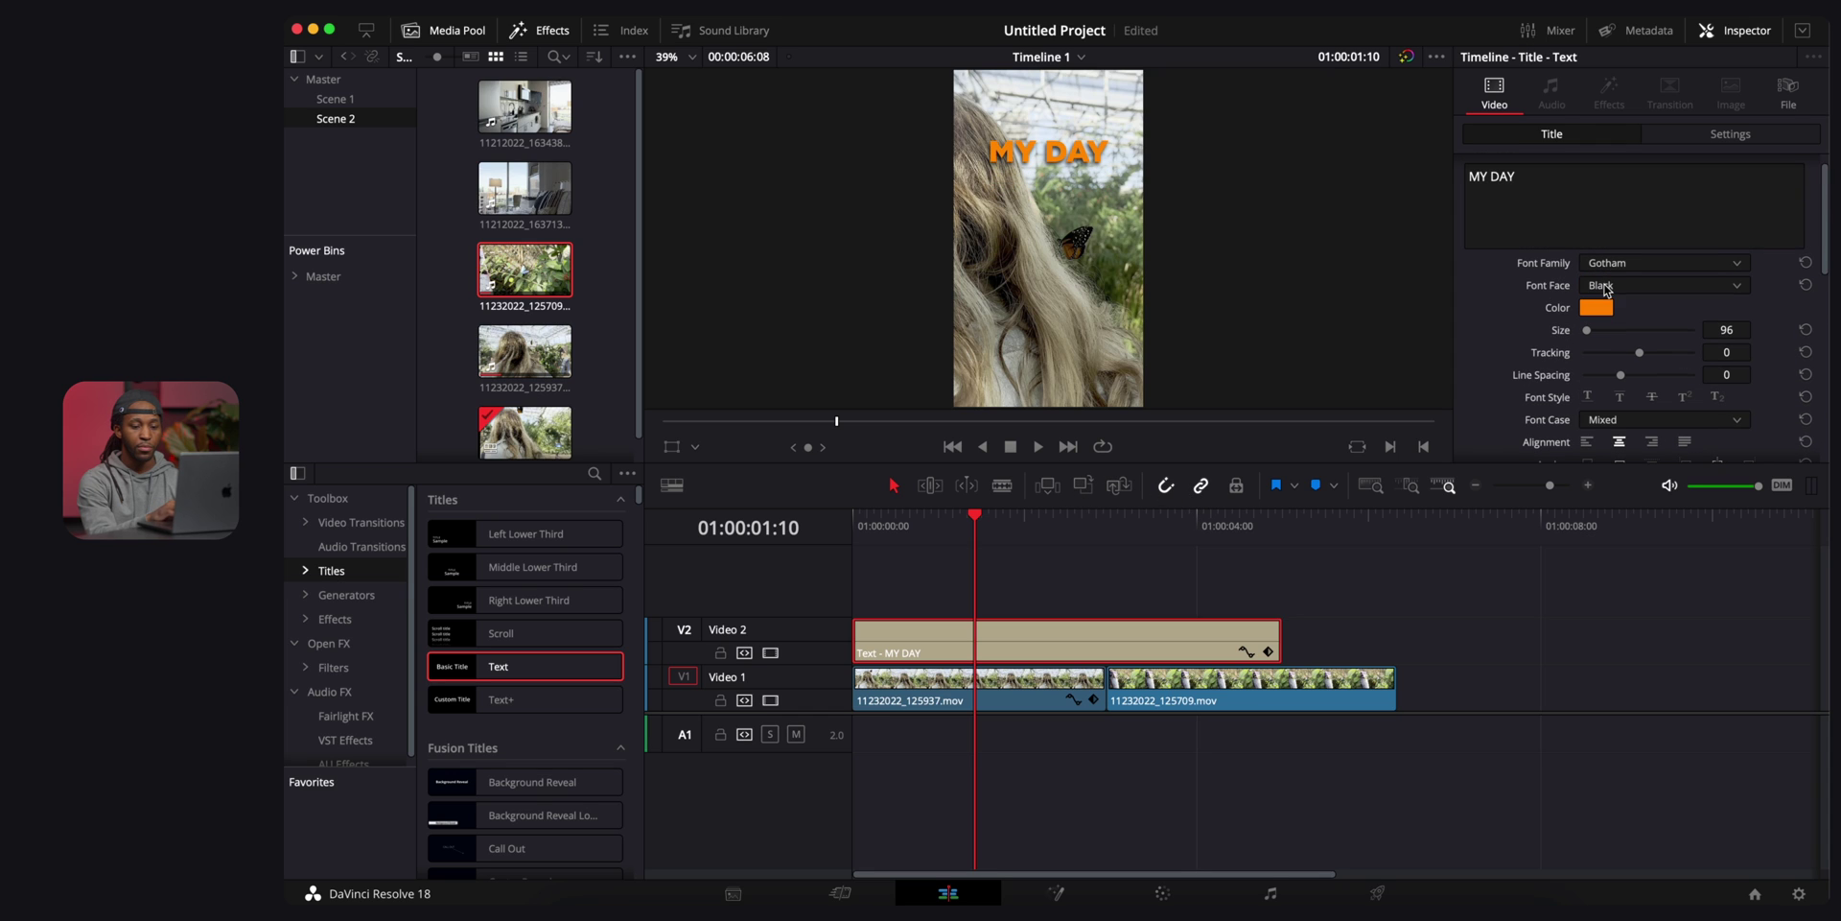
left_click_drag(1741, 330, 1741, 331)
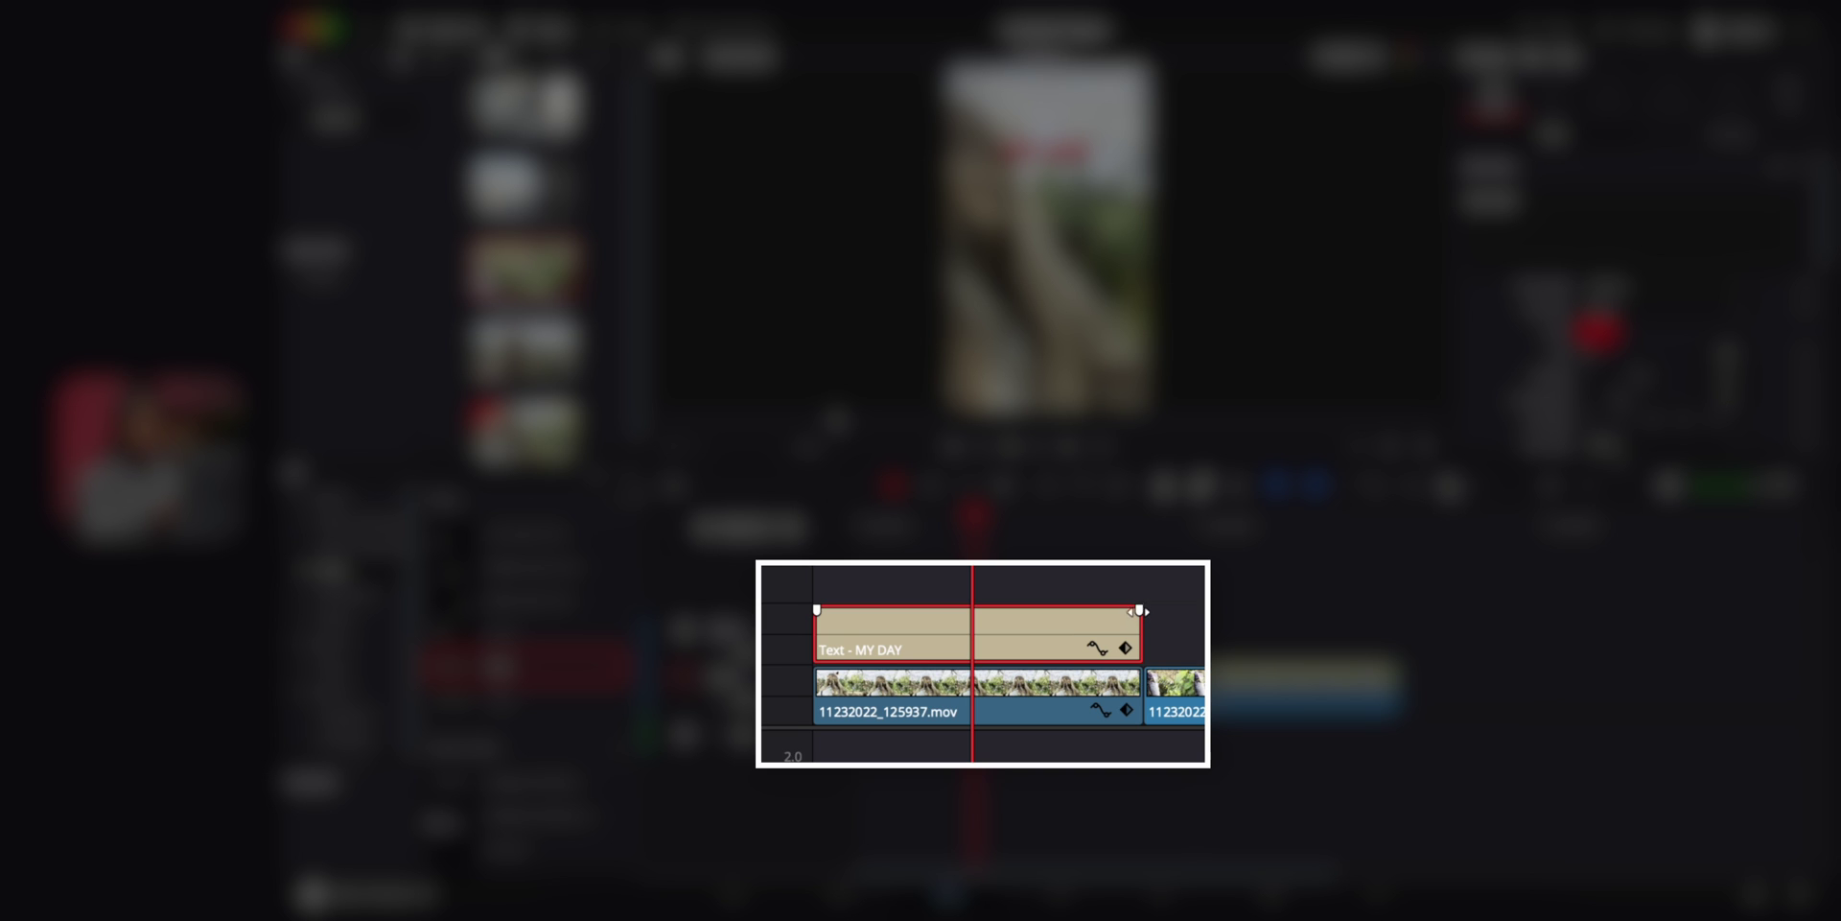
Drag the MY DAY title's fade handles so it fades in and out, then preview.
left_click(1138, 608)
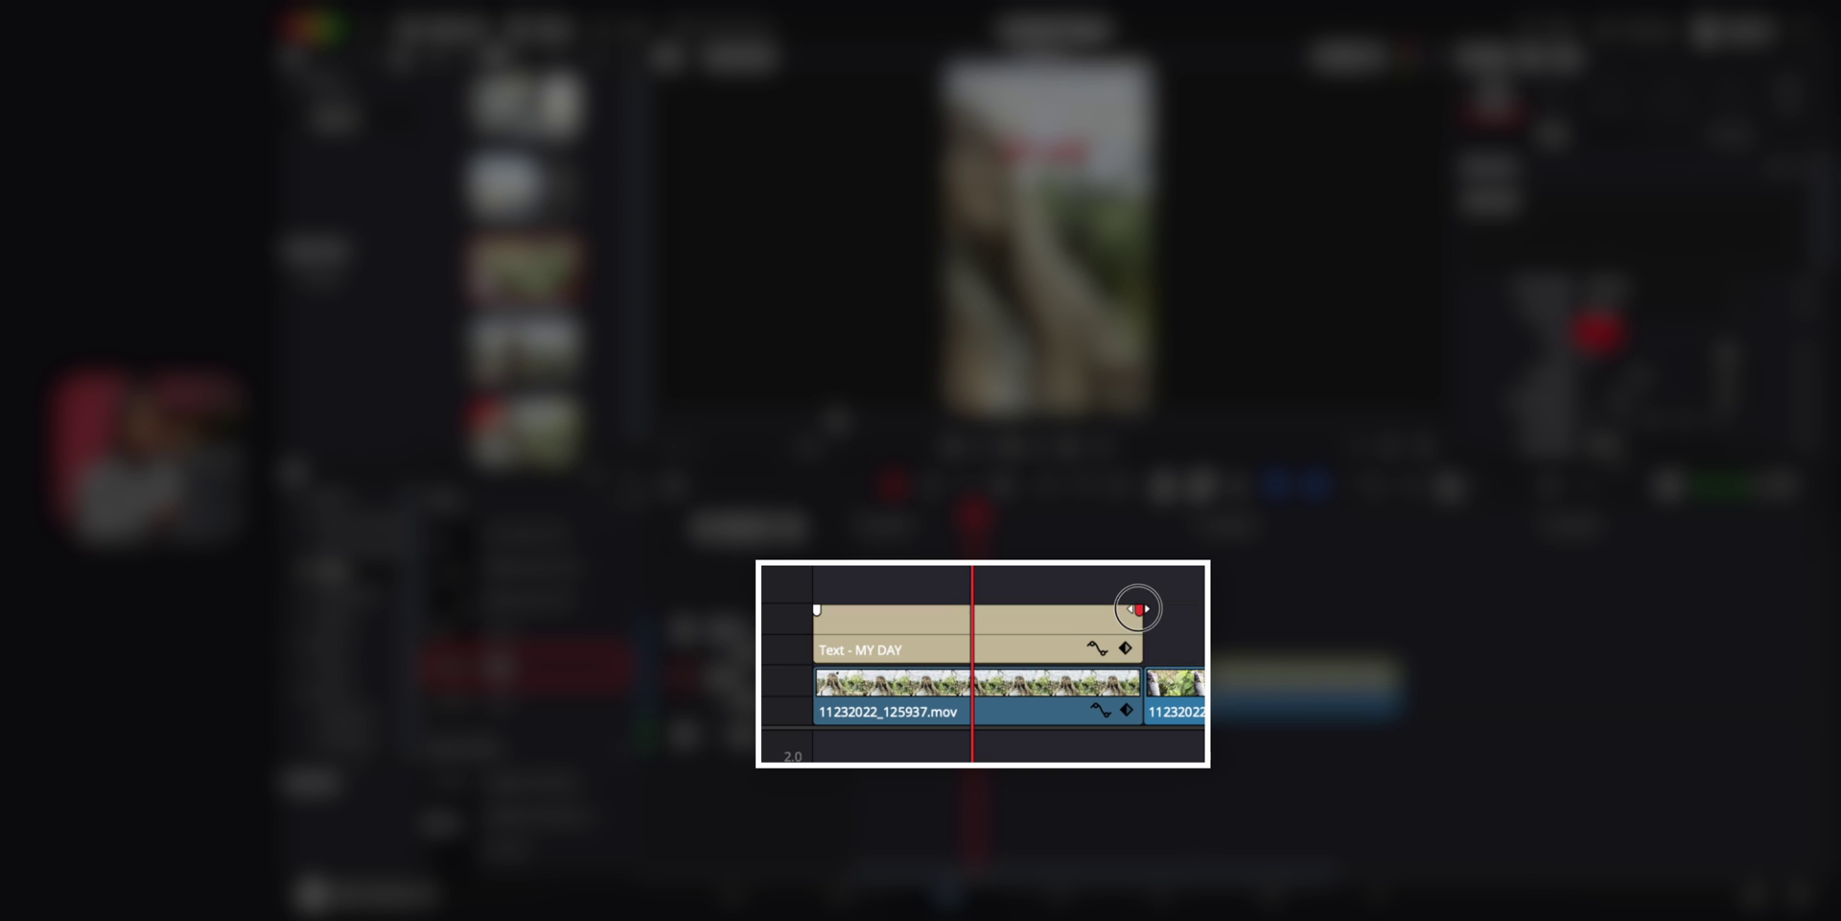
left_click_drag(1139, 608, 1065, 608)
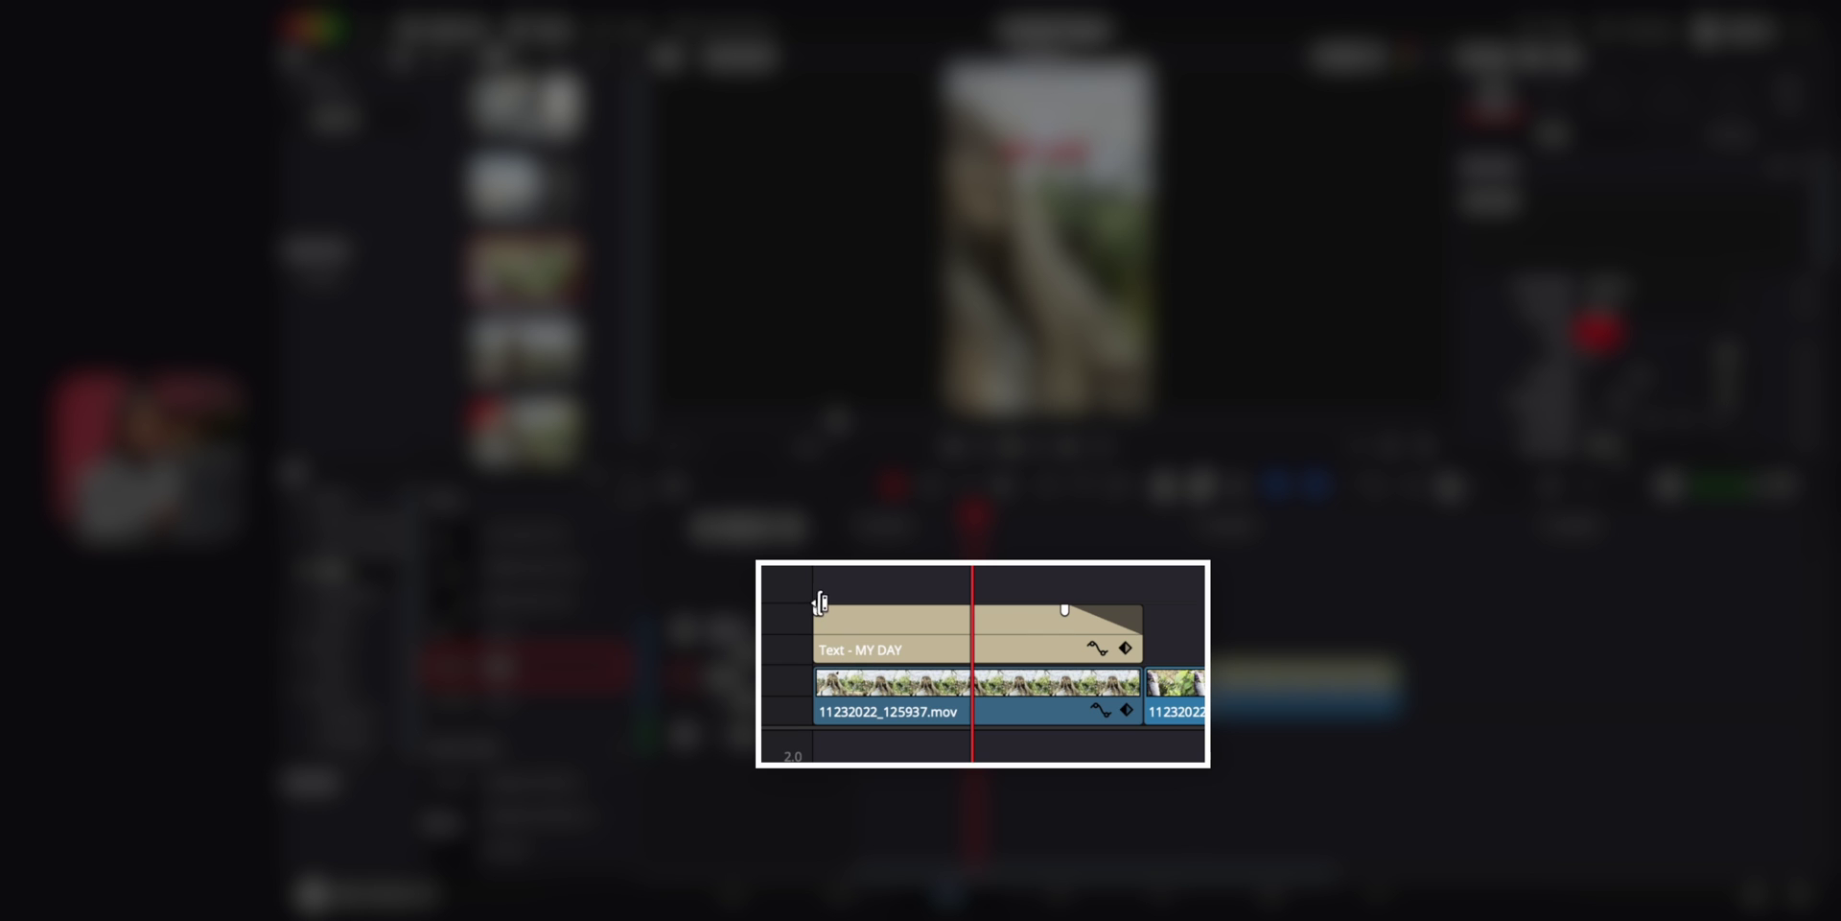
left_click_drag(820, 604, 844, 606)
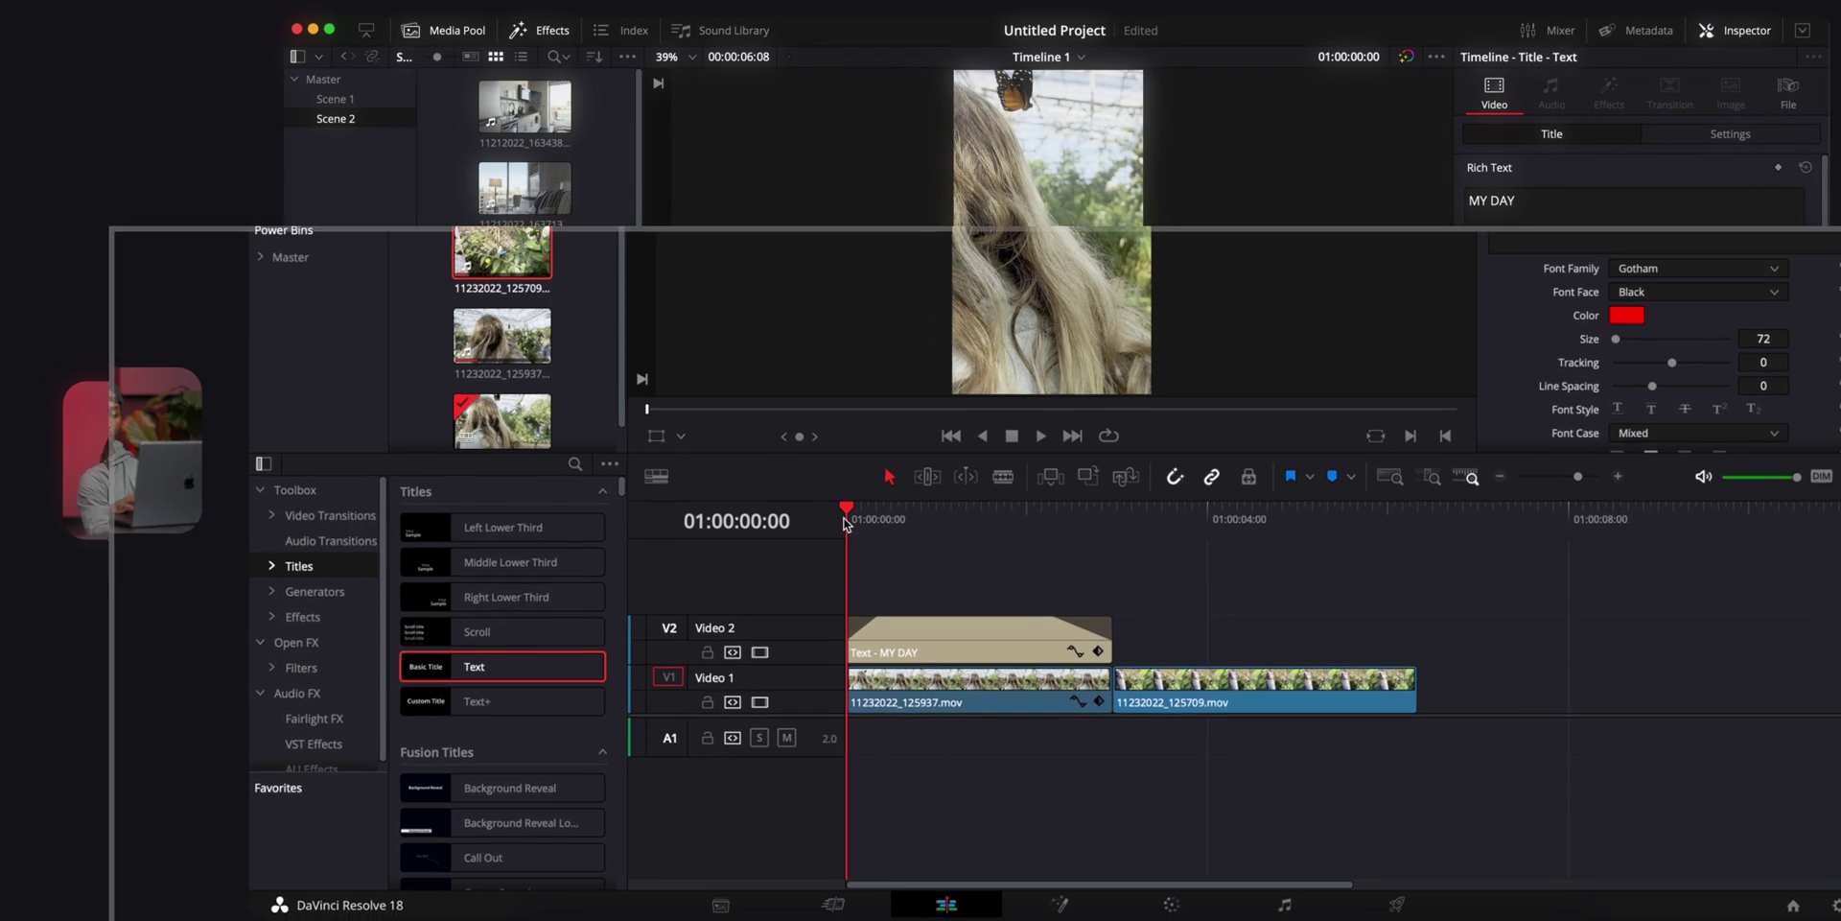
key("space")
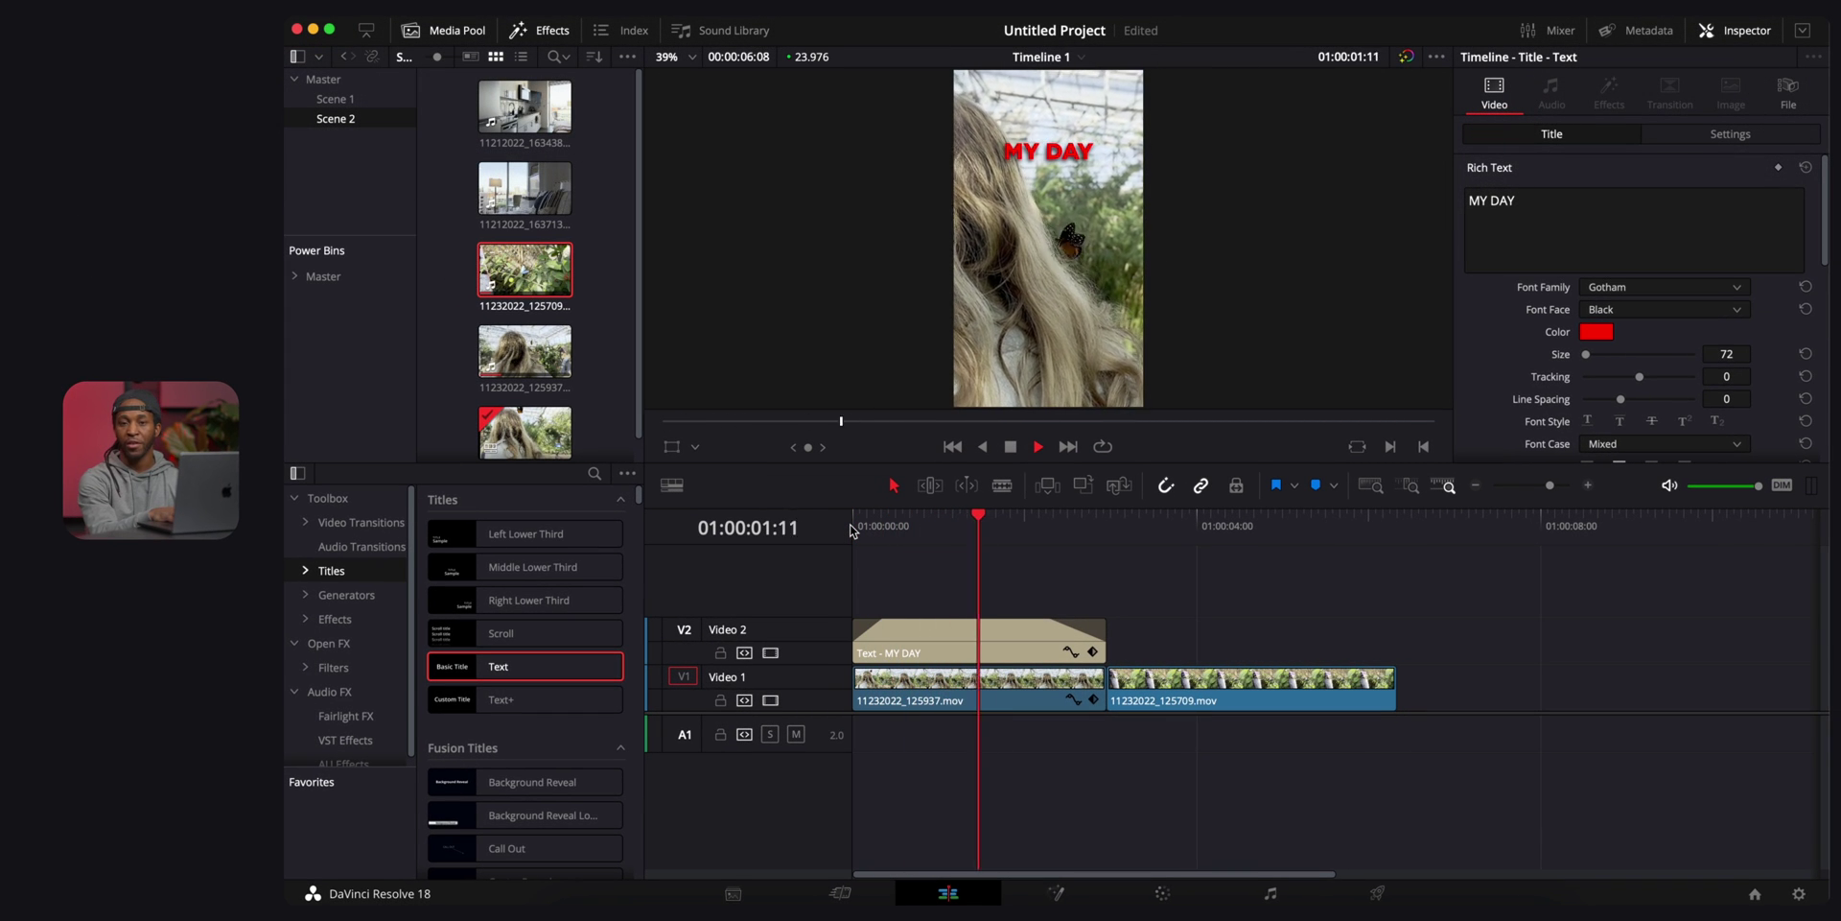
key("space")
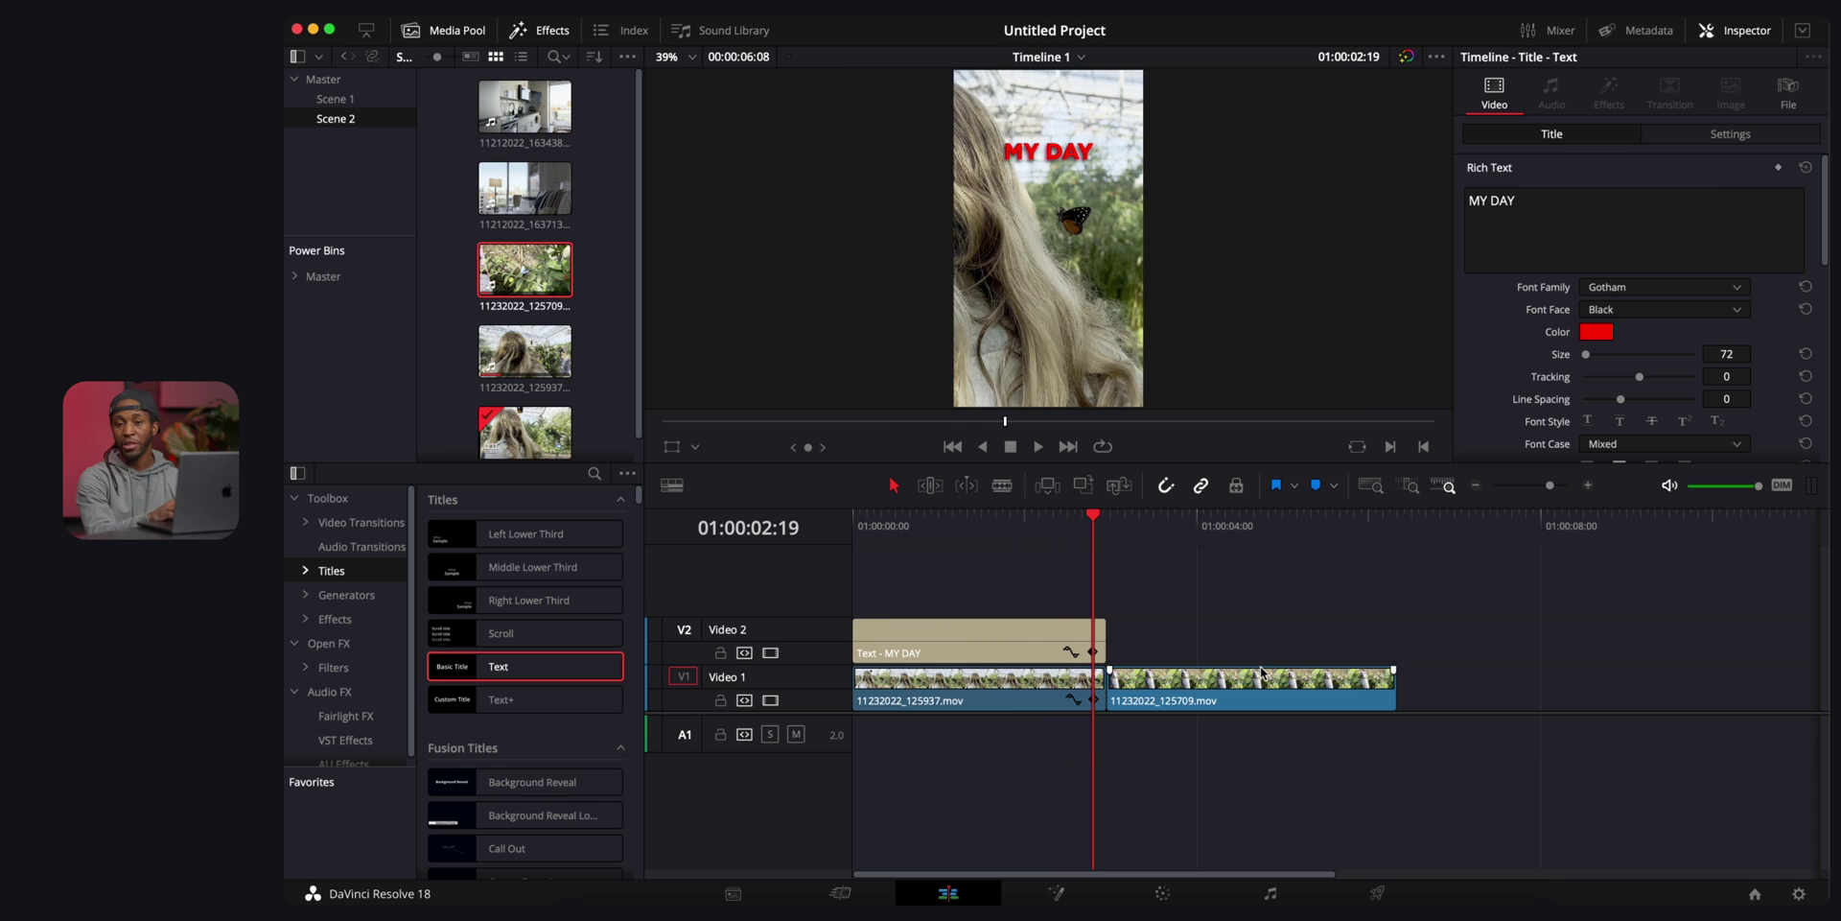
Add a 12-frame Cross Dissolve to the title's end point and preview it.
left_click(1103, 638)
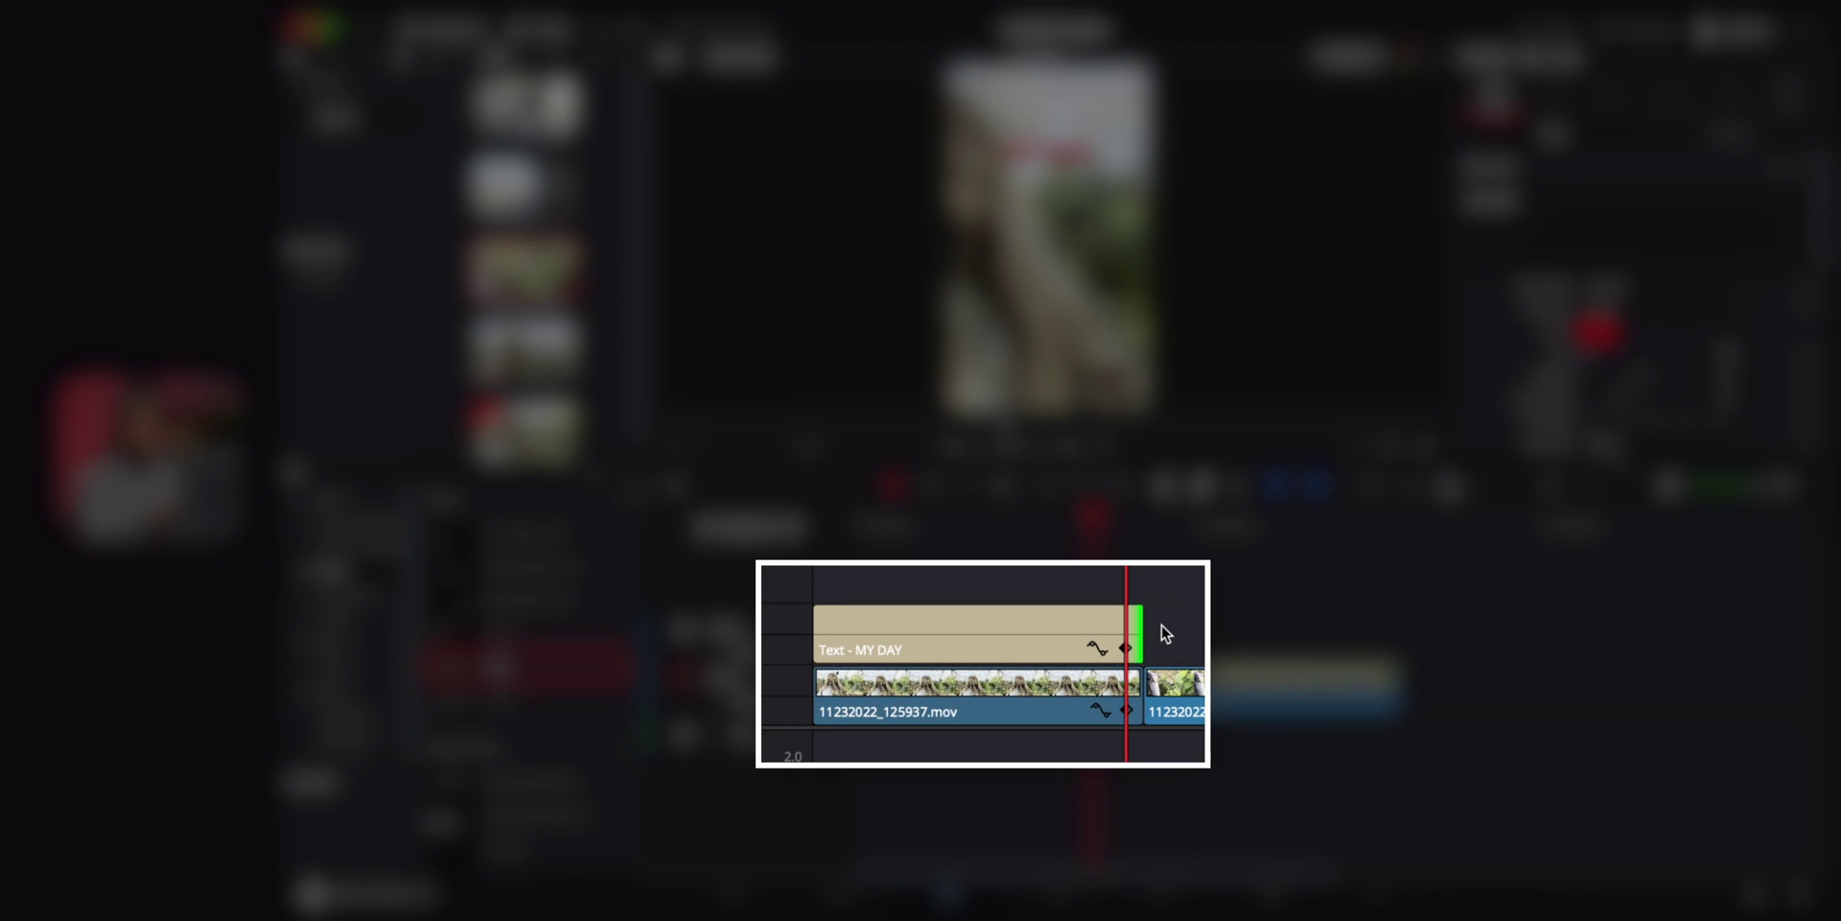
right_click(1103, 640)
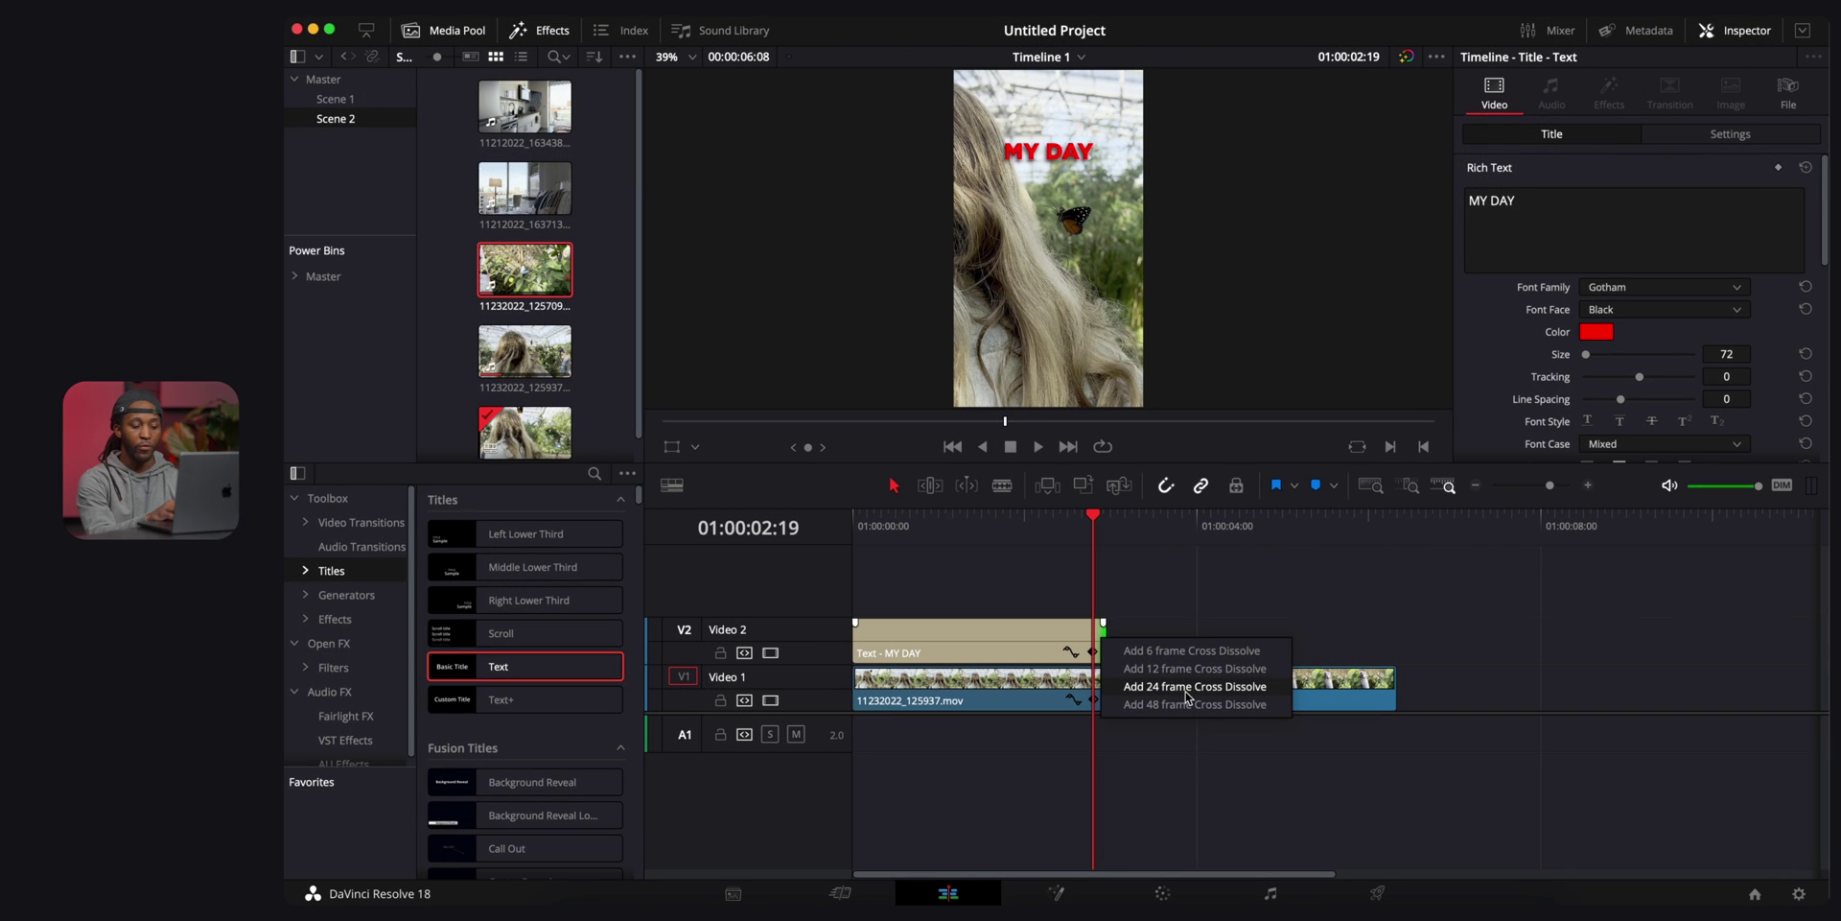
left_click(1165, 687)
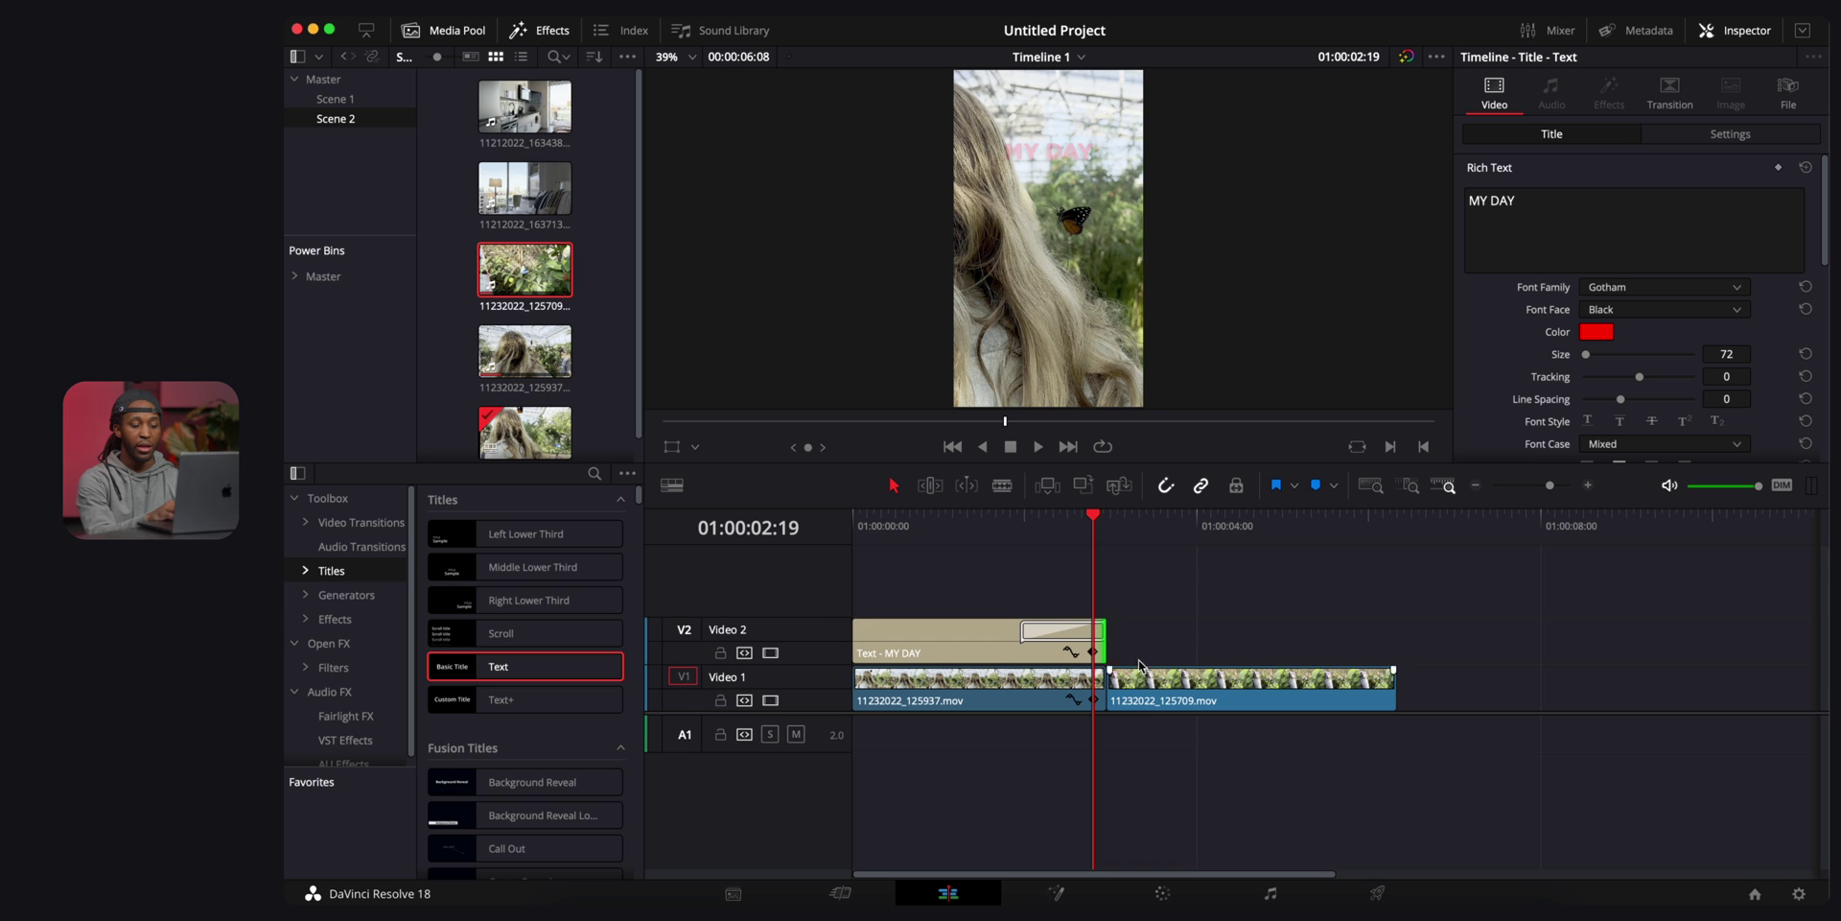
left_click(1026, 547)
key("space")
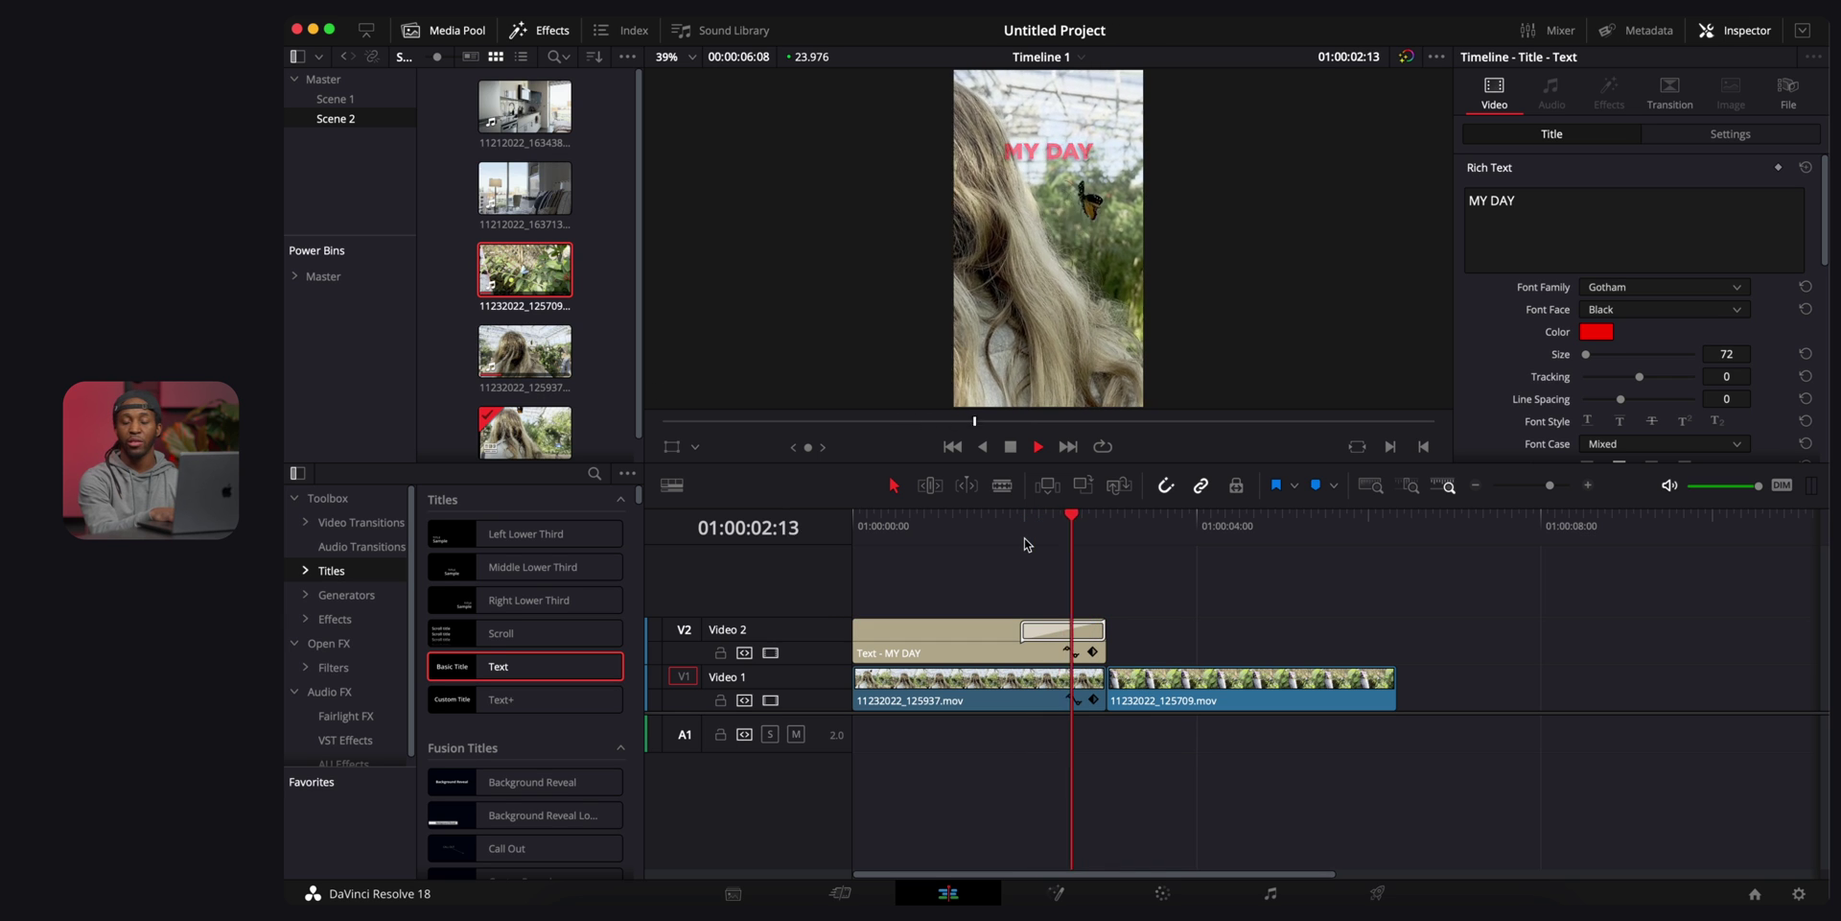
key("space")
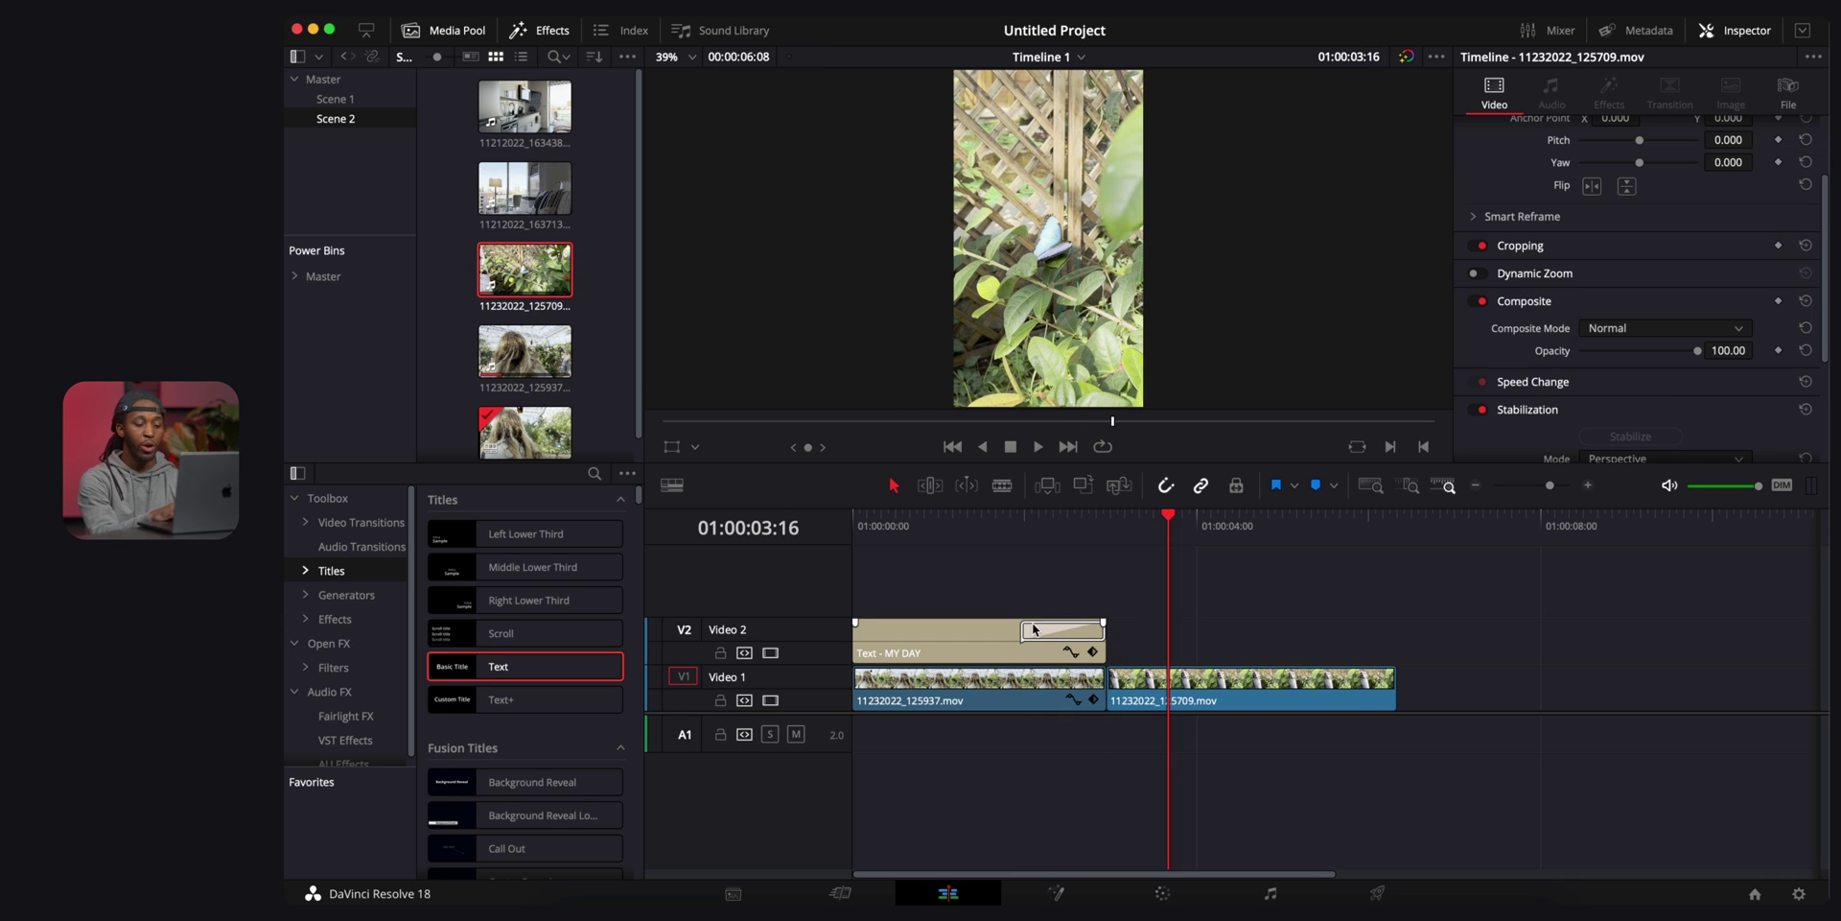
left_click(1034, 631)
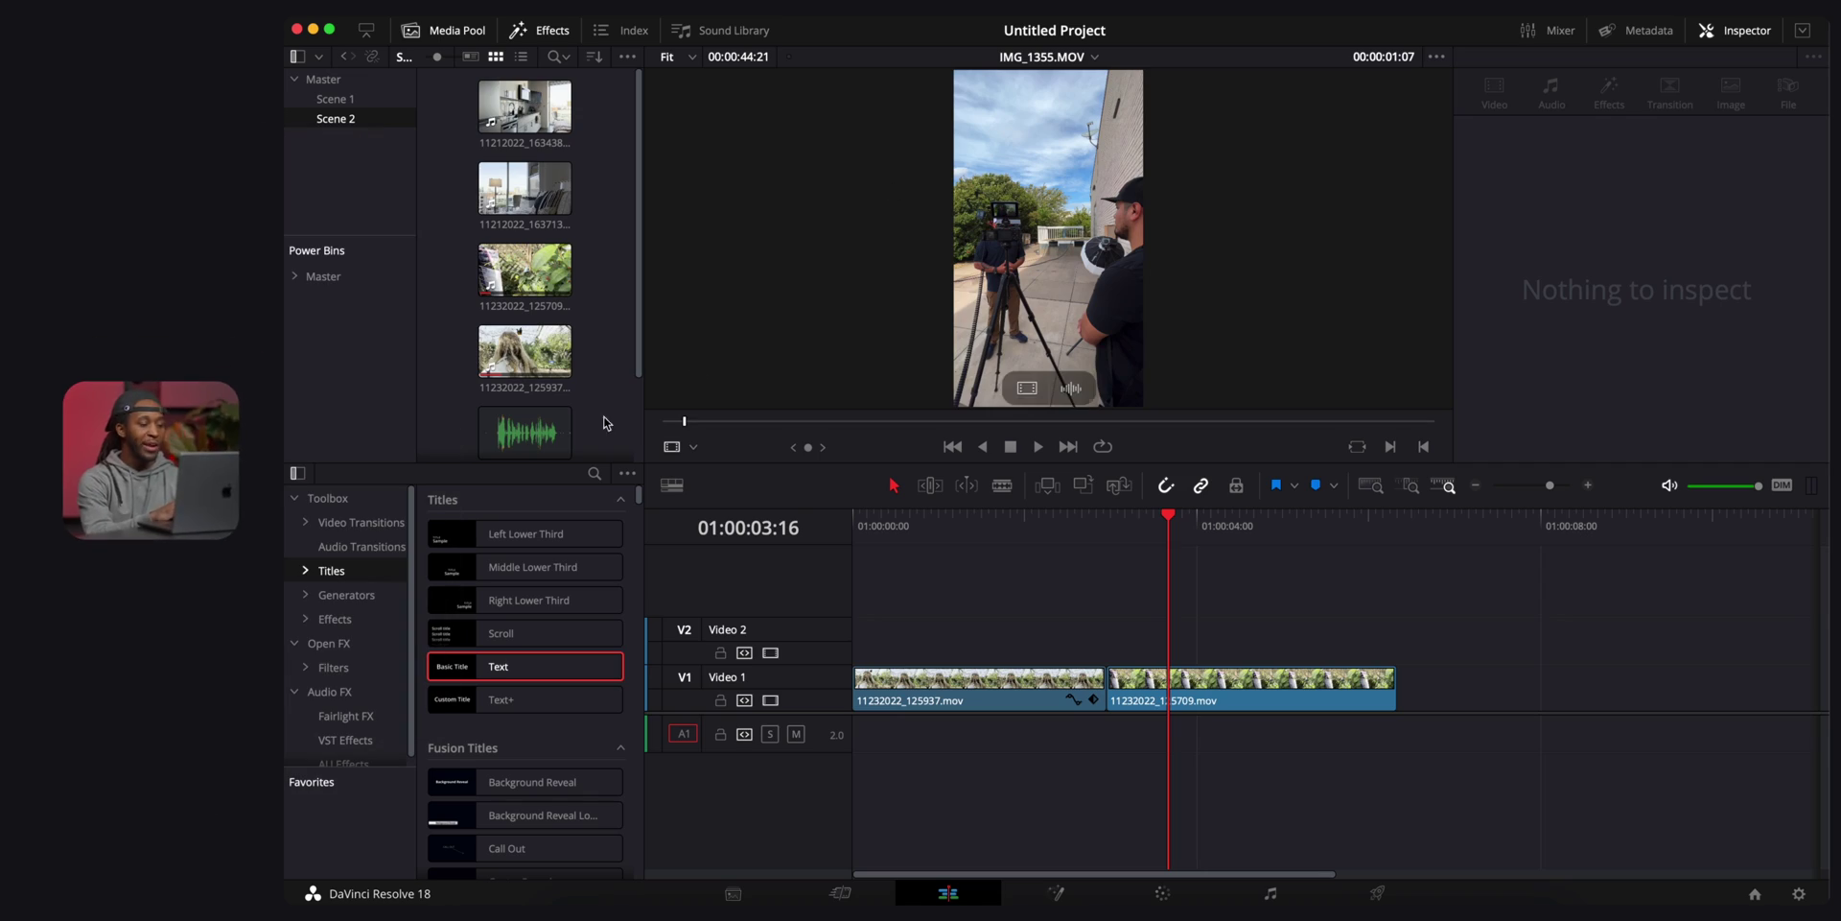
Lay New Recording 35 on A1 and cut away everything after 01:00:05:14.
scroll(605, 388, "down", 3)
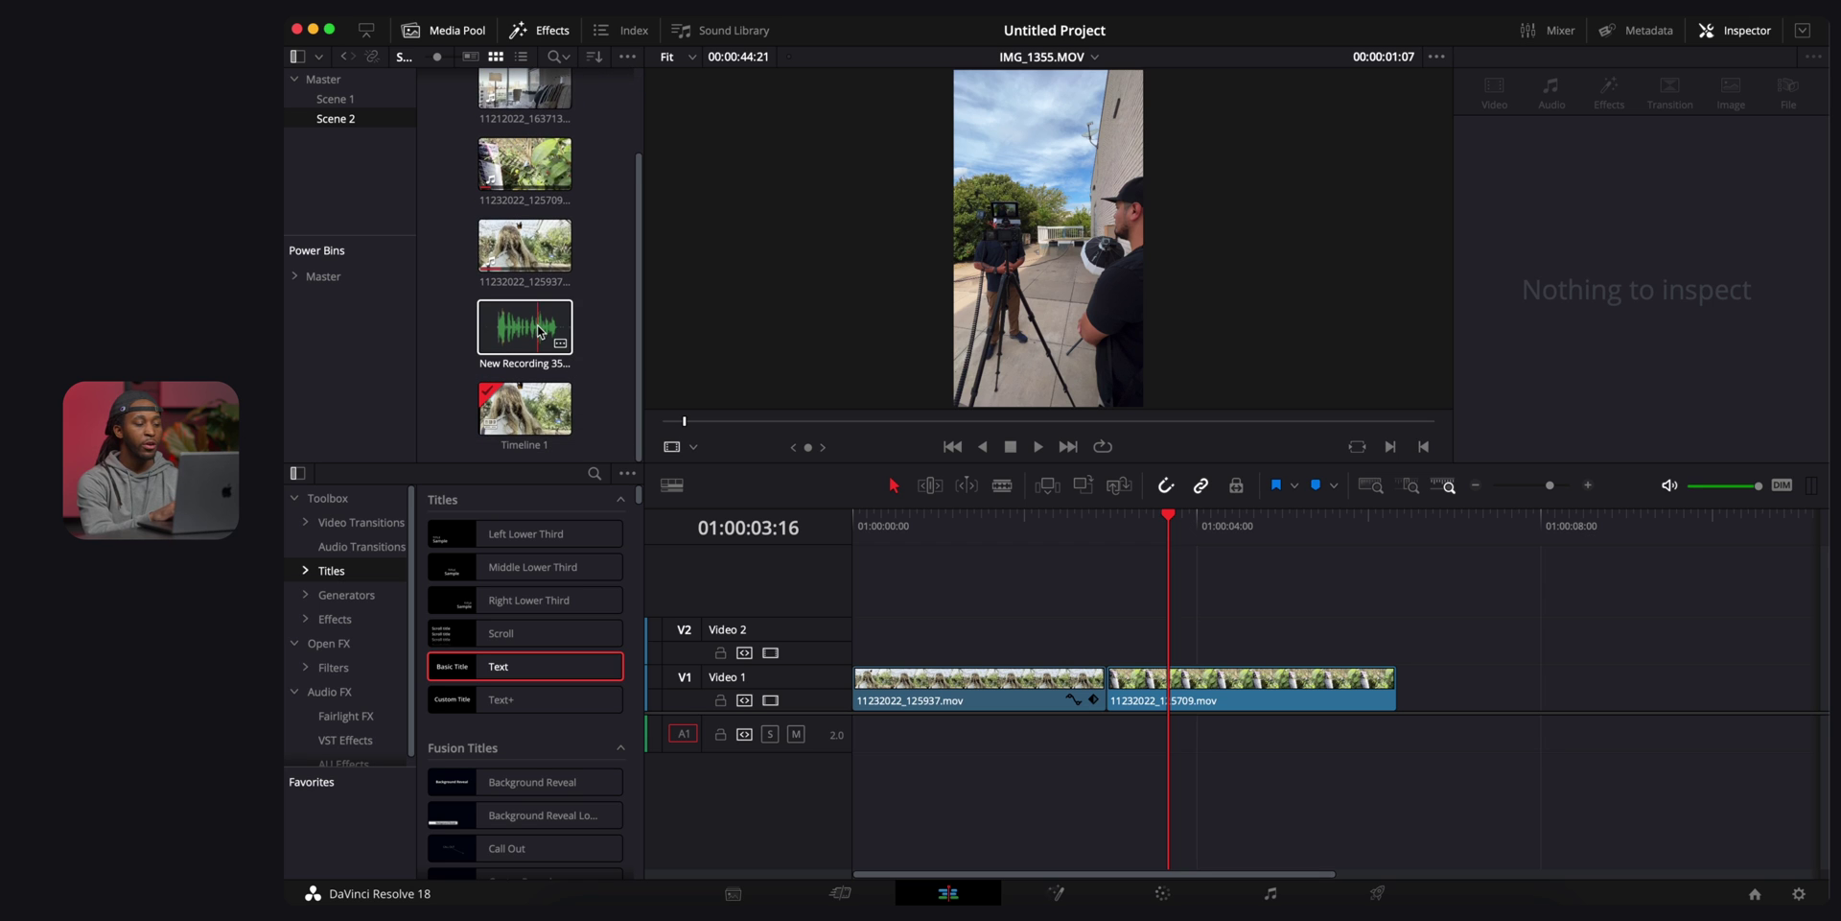
left_click_drag(524, 326, 906, 733)
left_click(954, 535)
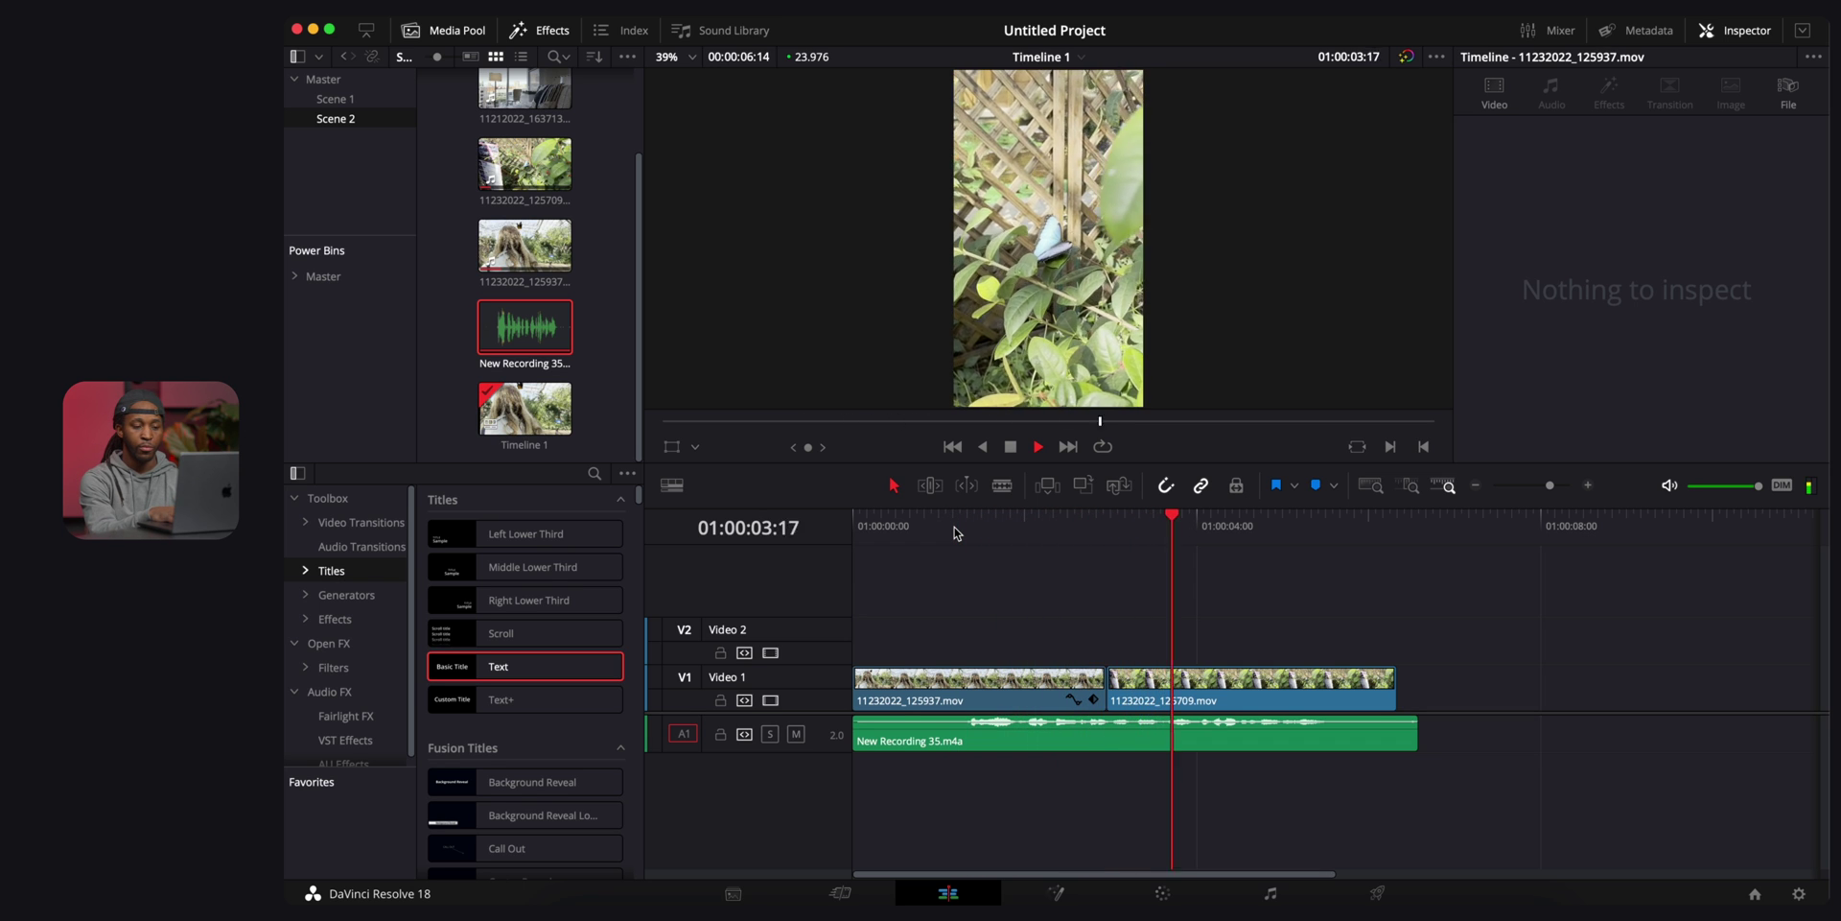
key("space")
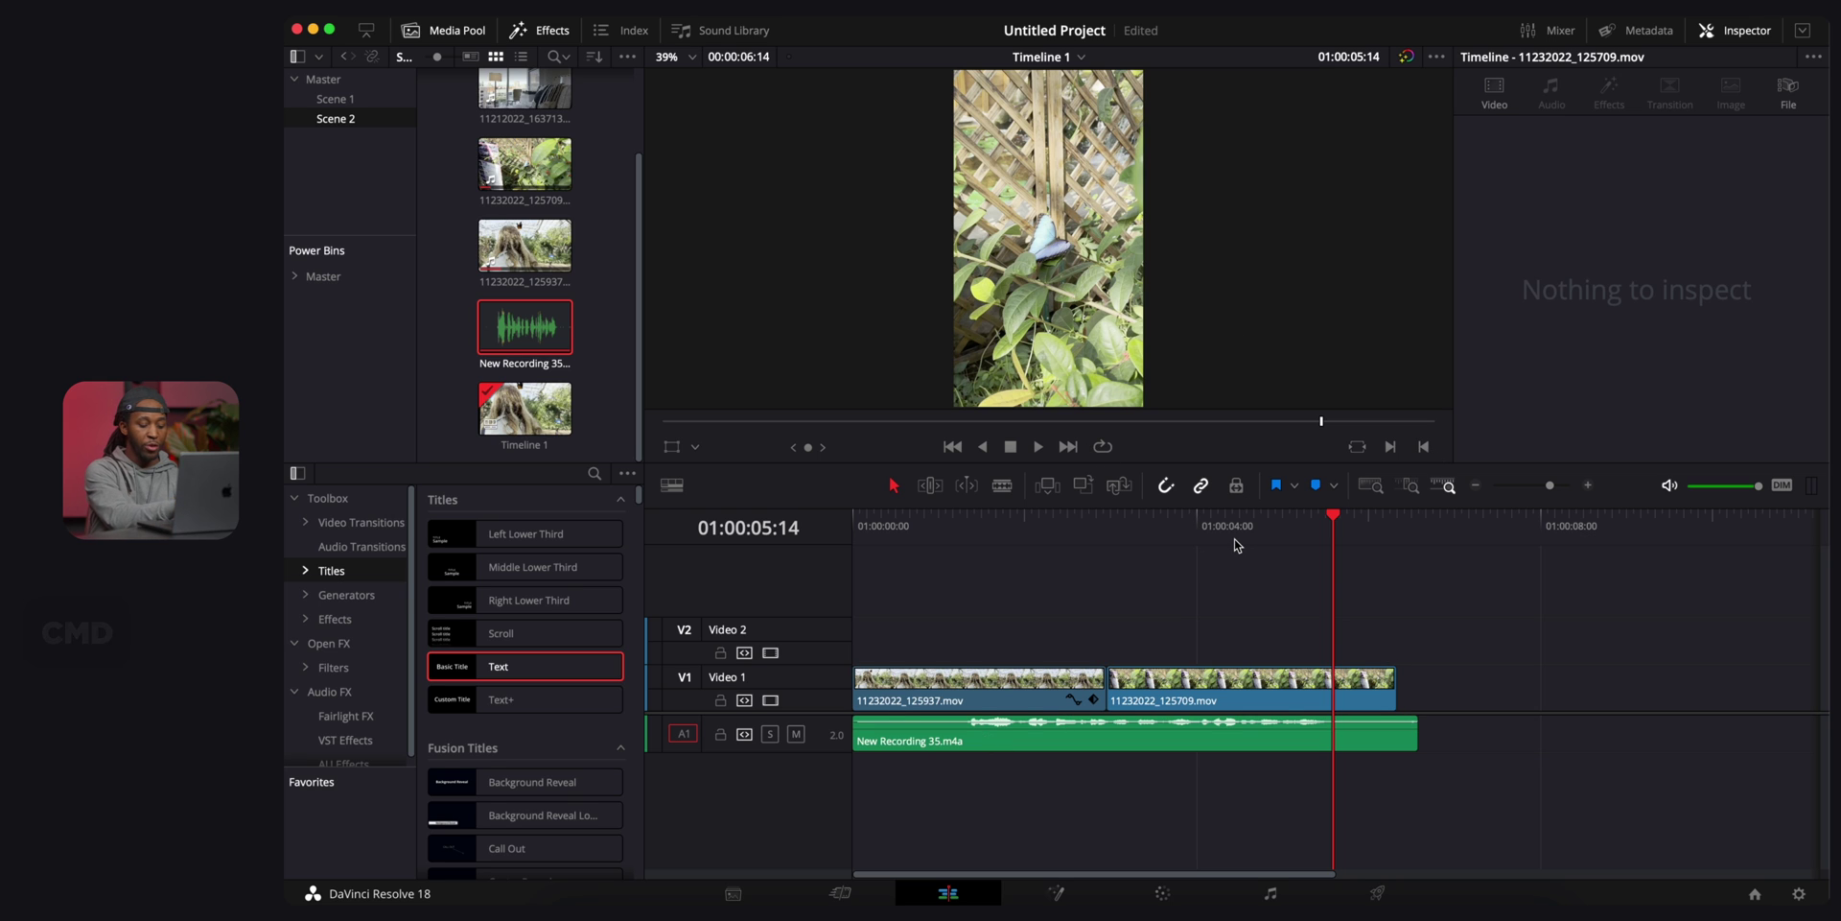
key("super+b")
left_click_drag(1350, 641, 1405, 806)
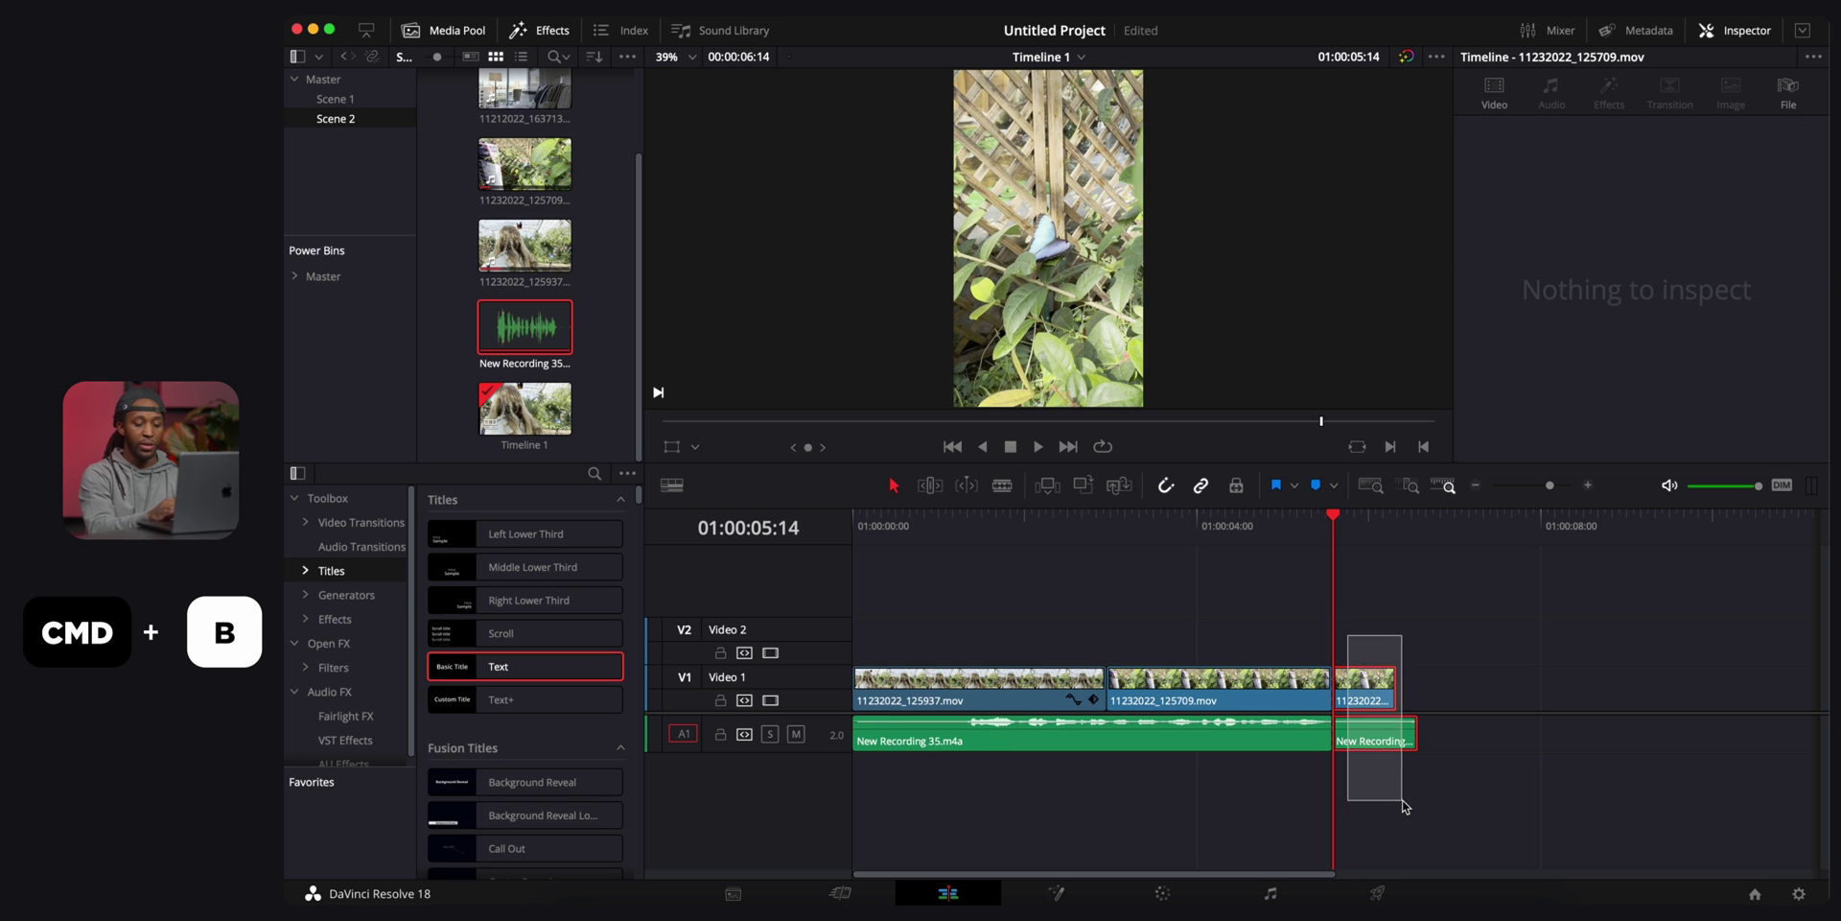
key("BackSpace")
Cut the opening at 01:00:01:07, delete it and close the leading gap.
left_click(959, 526)
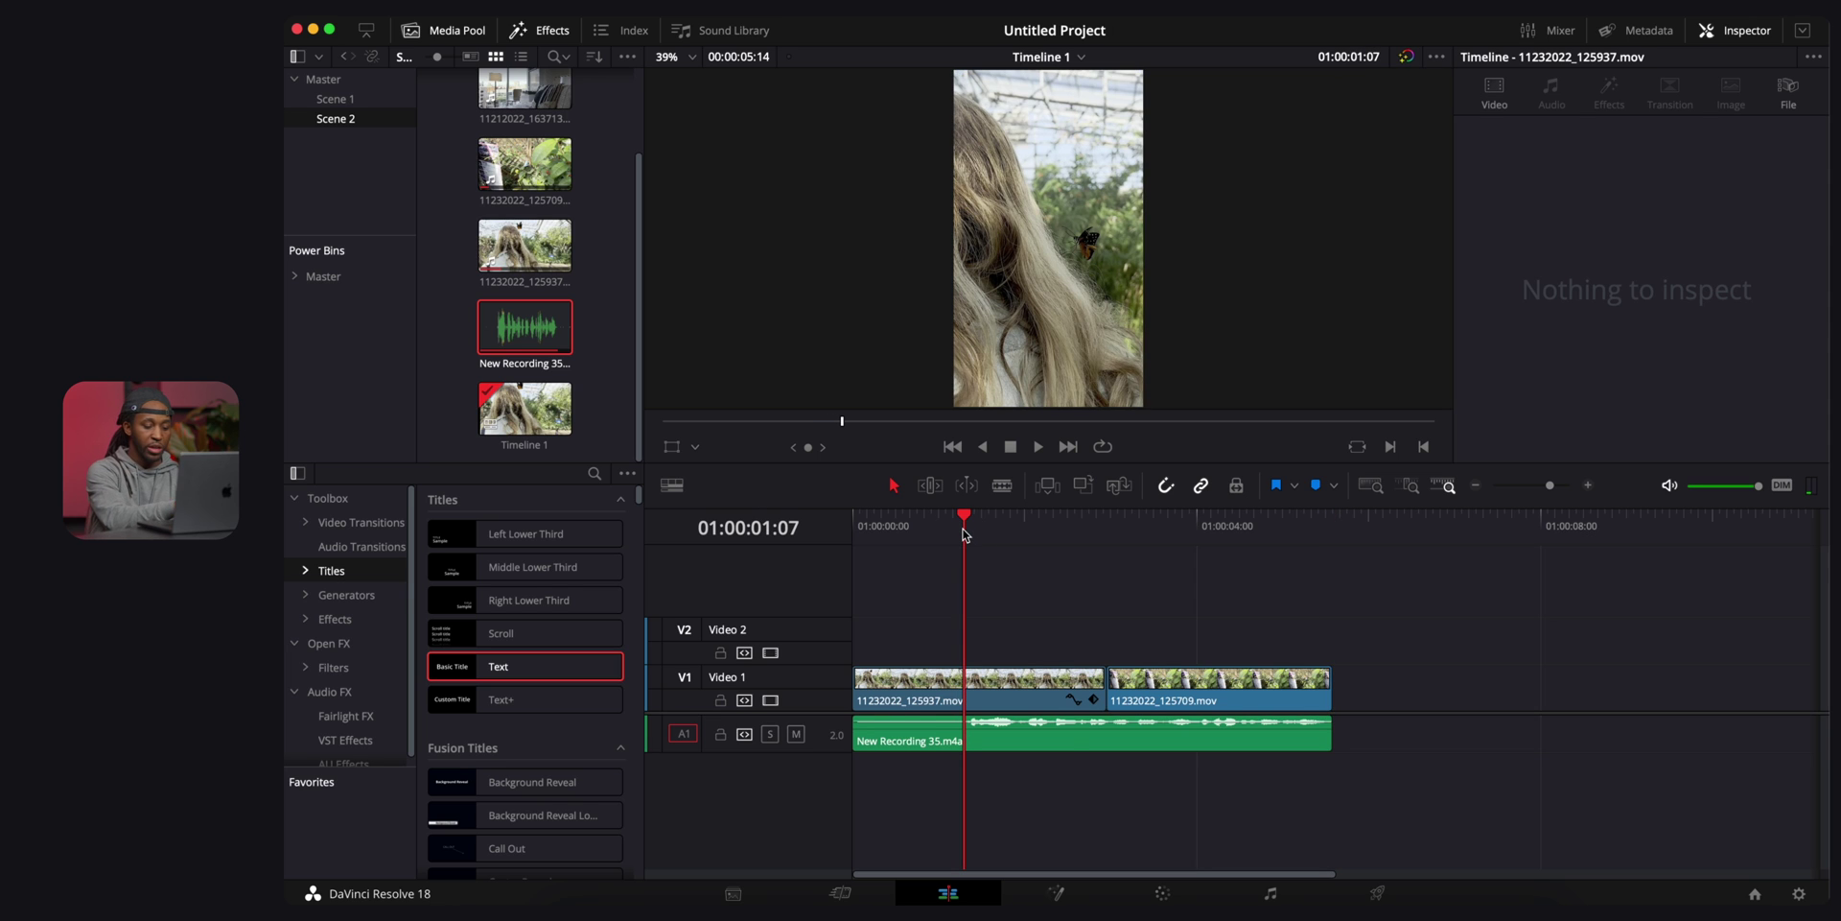
key("super+b")
left_click_drag(933, 641, 916, 775)
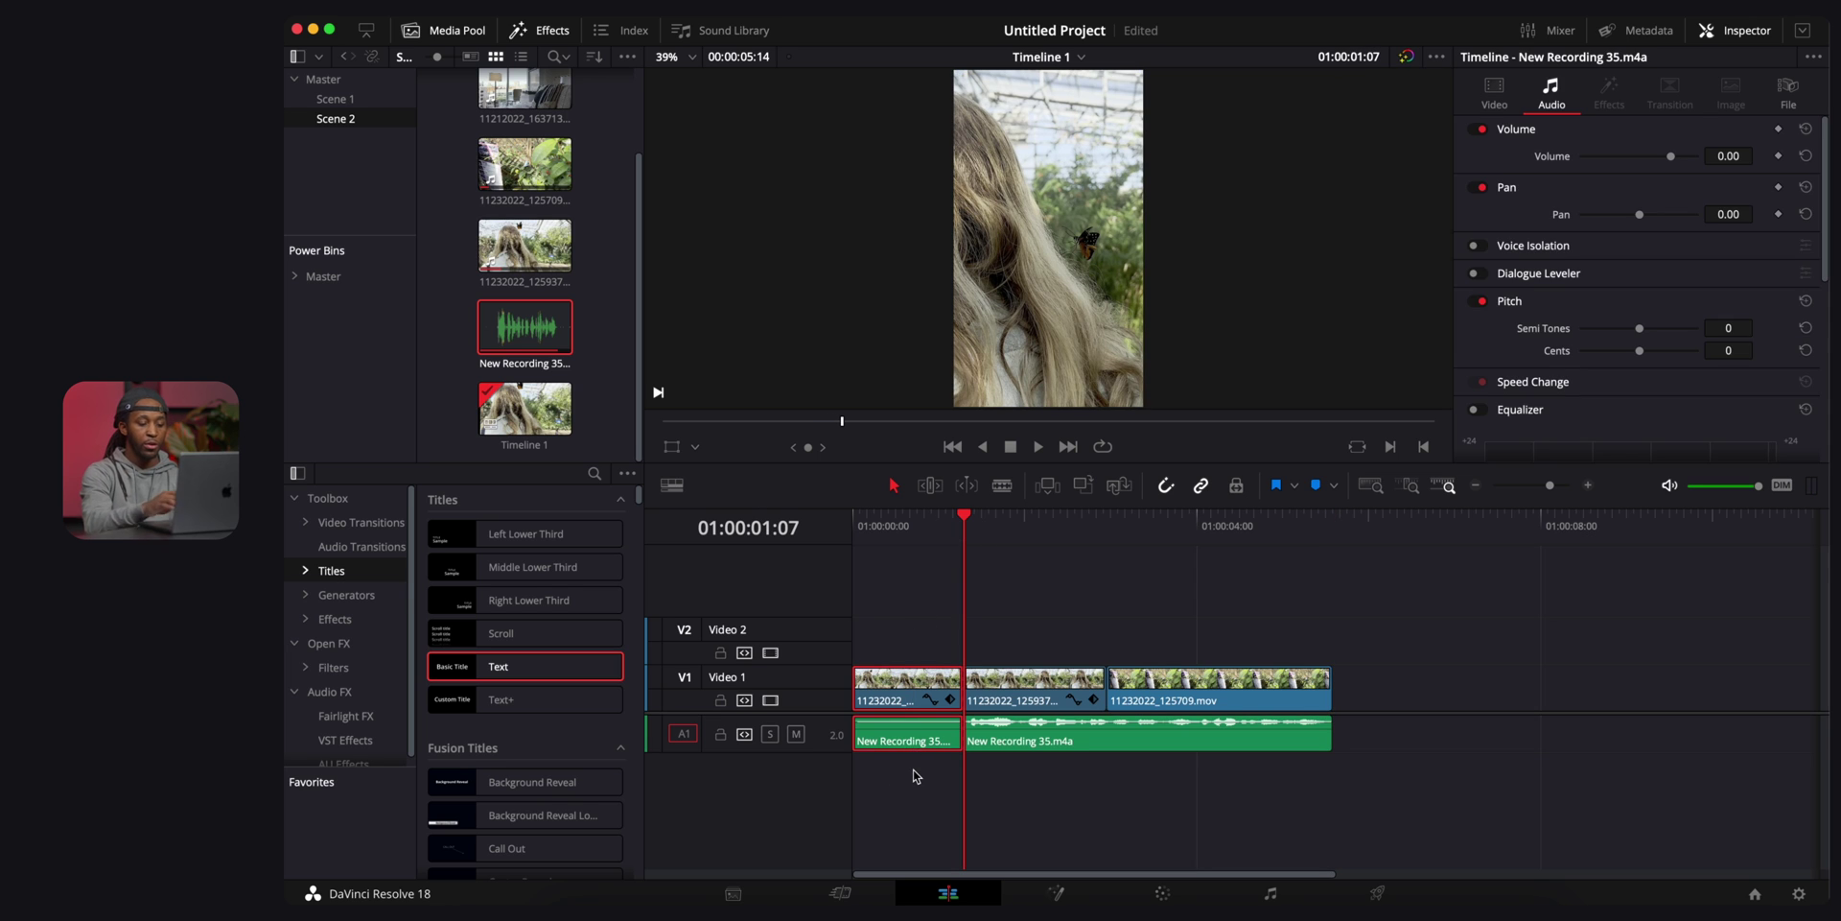
key("Delete")
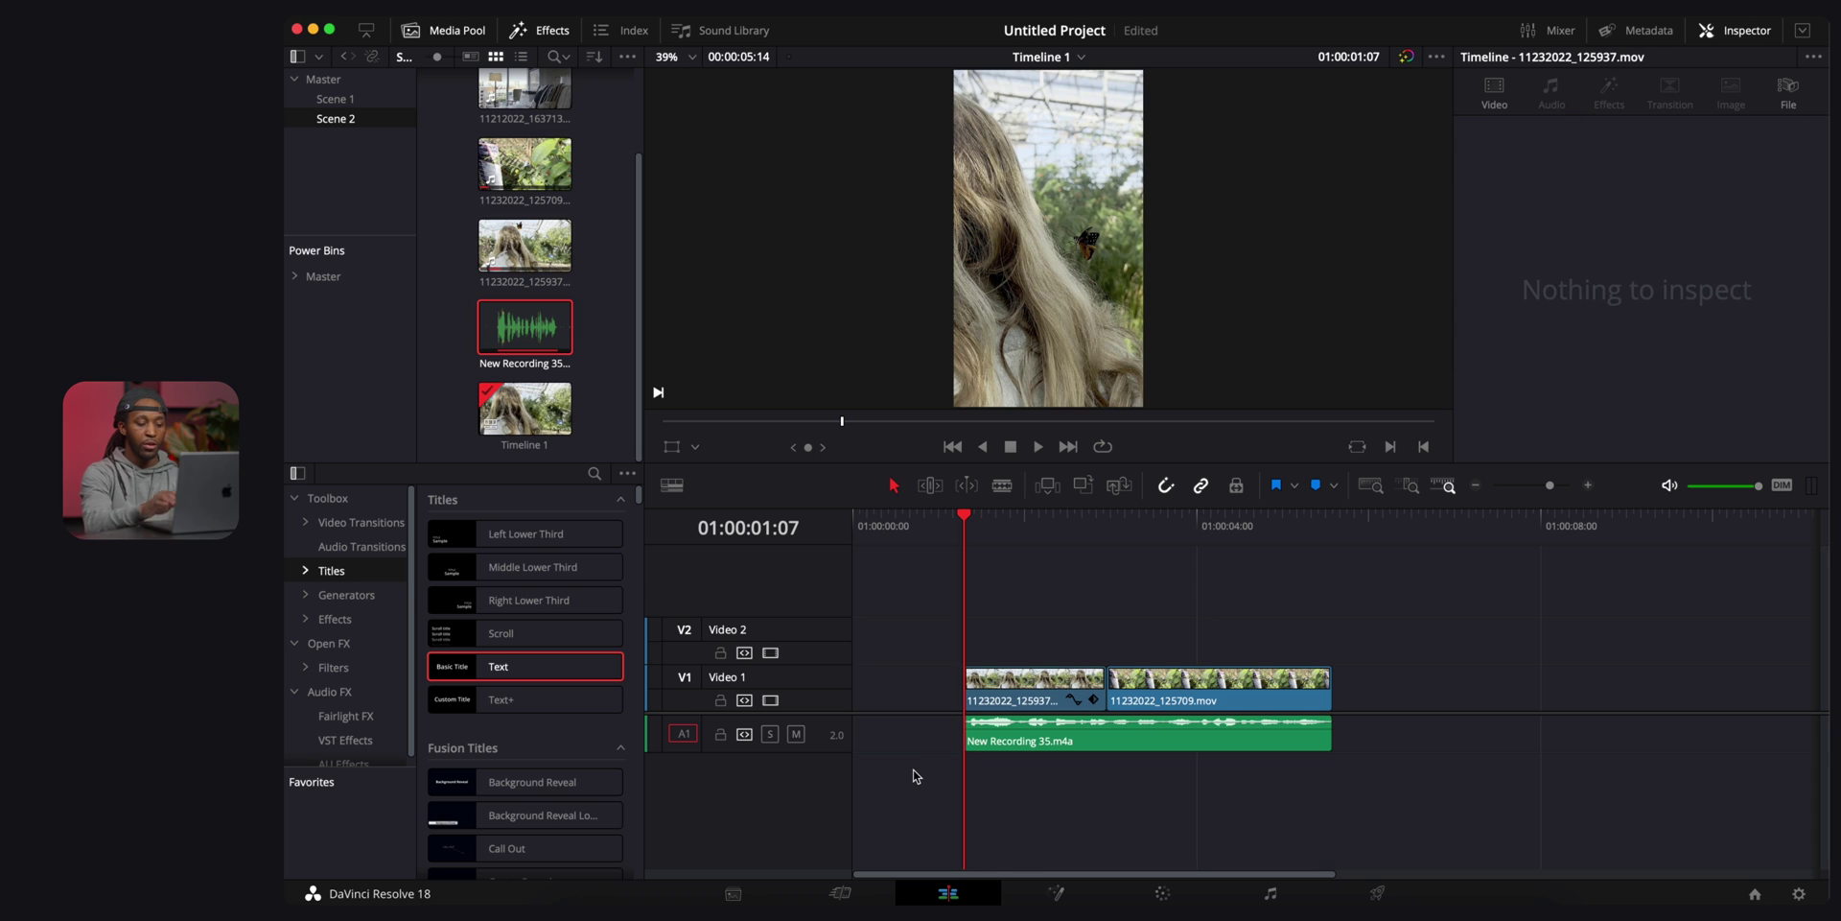
left_click(890, 690)
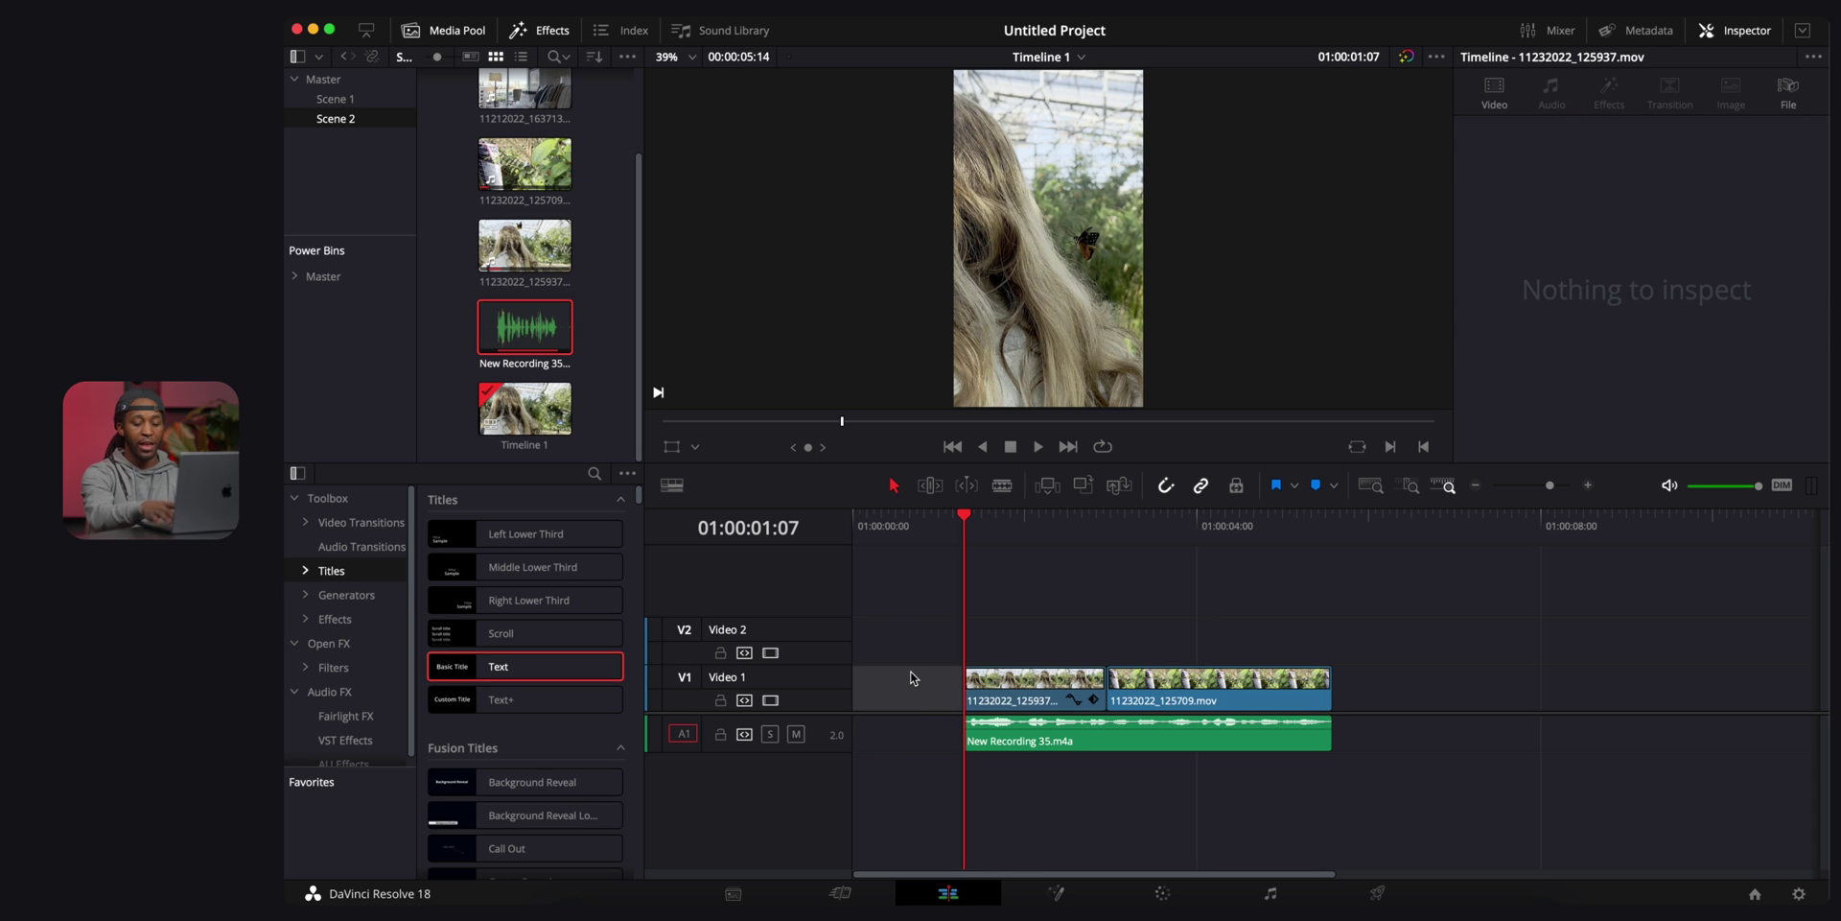
key("Delete")
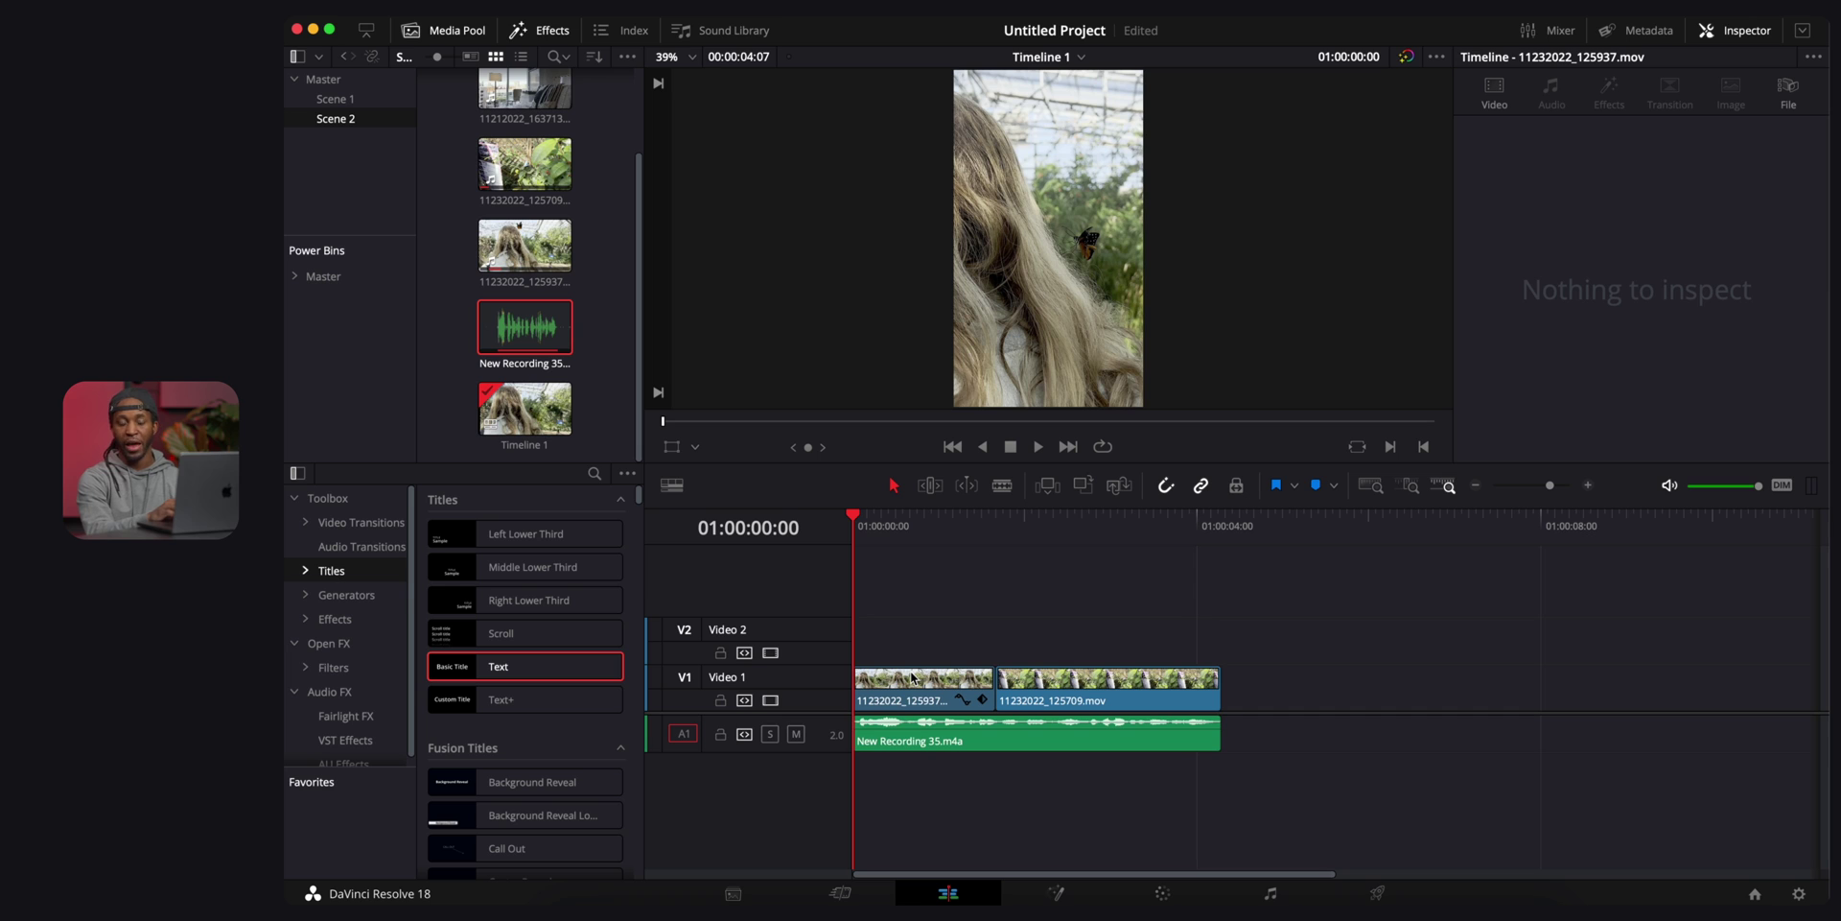
On the Fairlight page, play the voiceover to check its levels.
left_click(1272, 893)
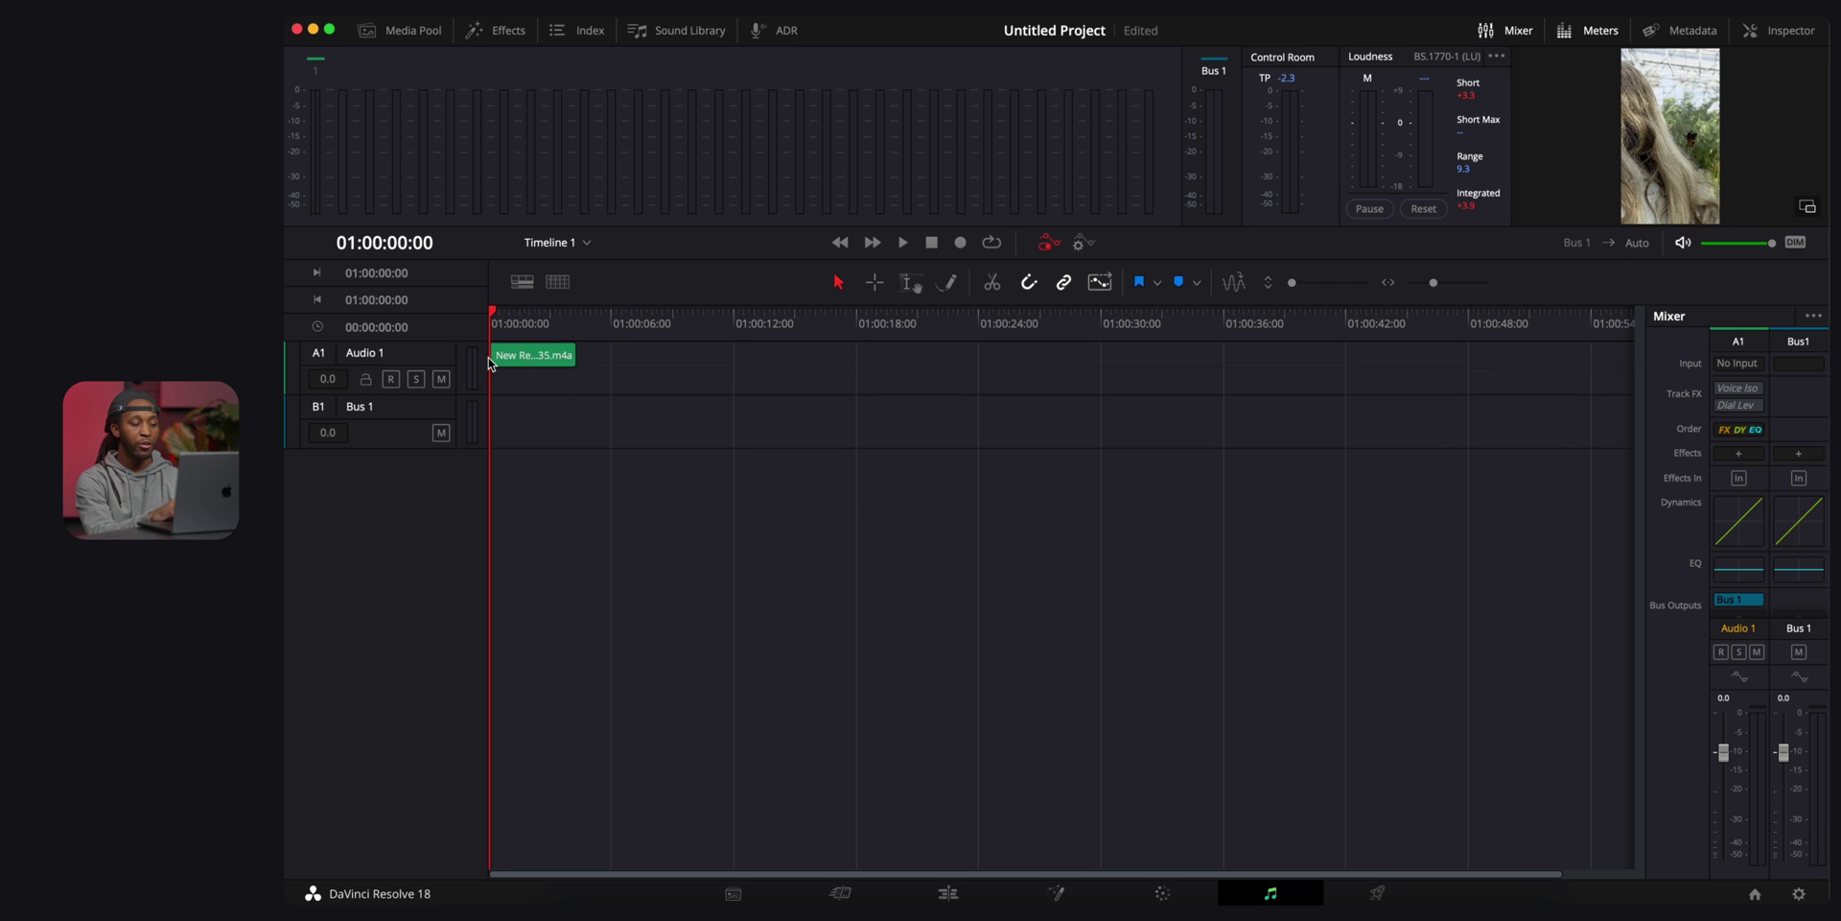
key("space")
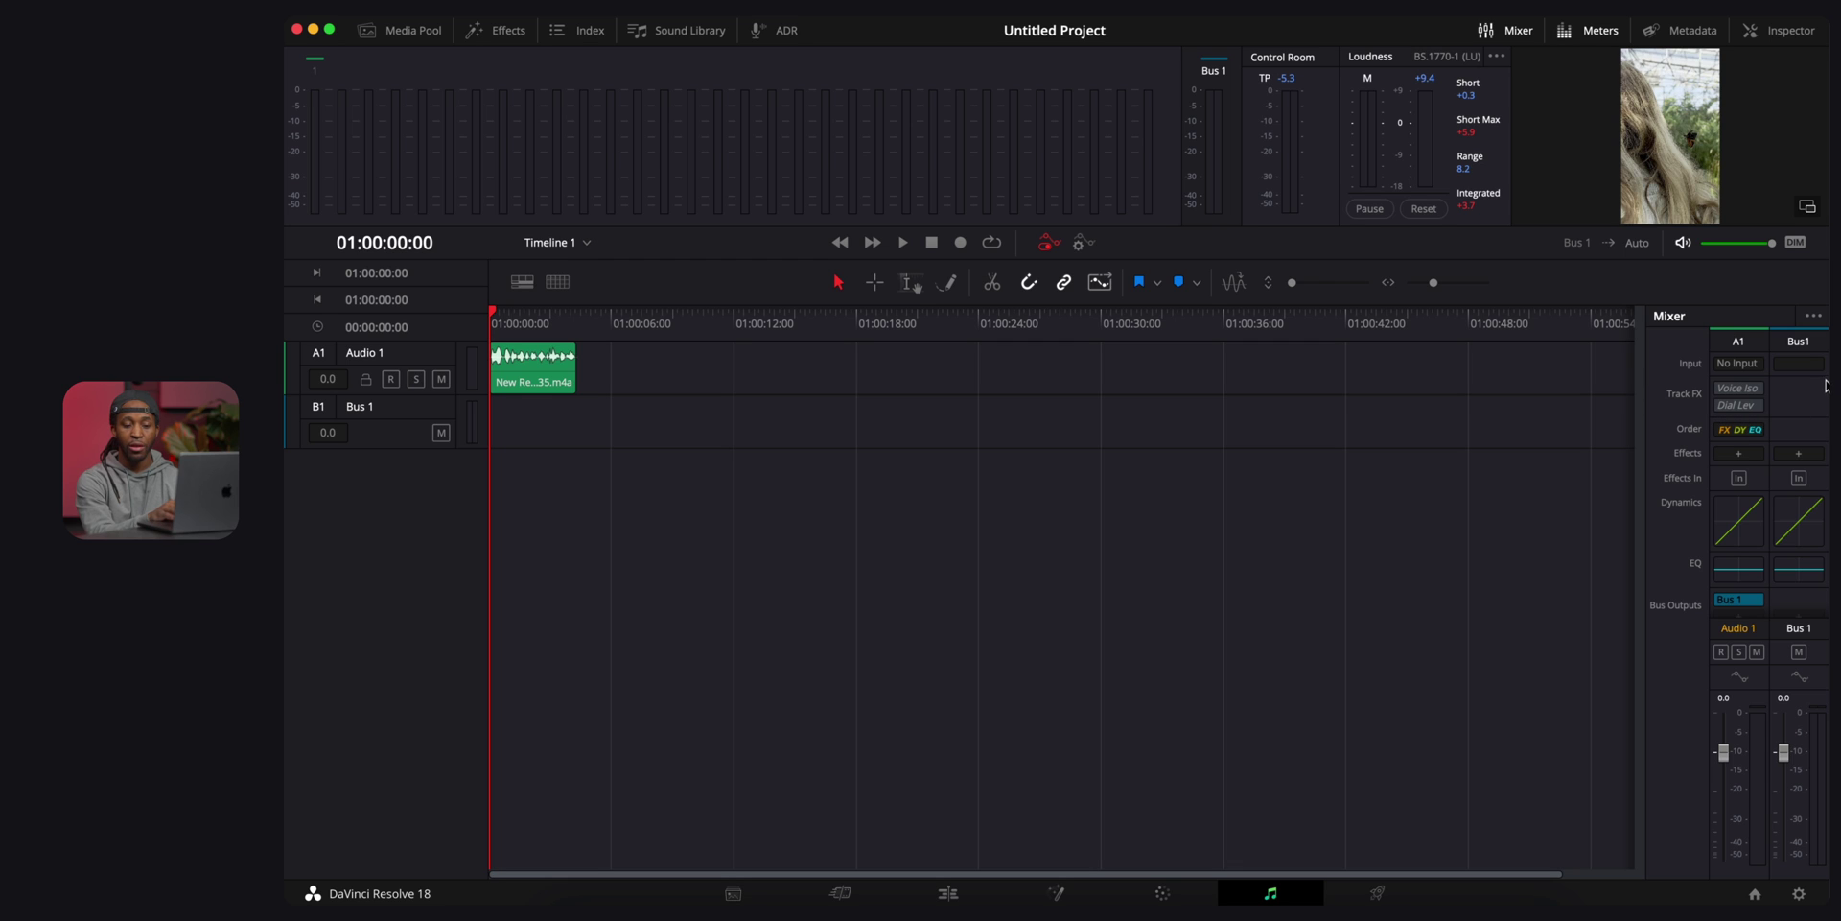
left_click(1814, 316)
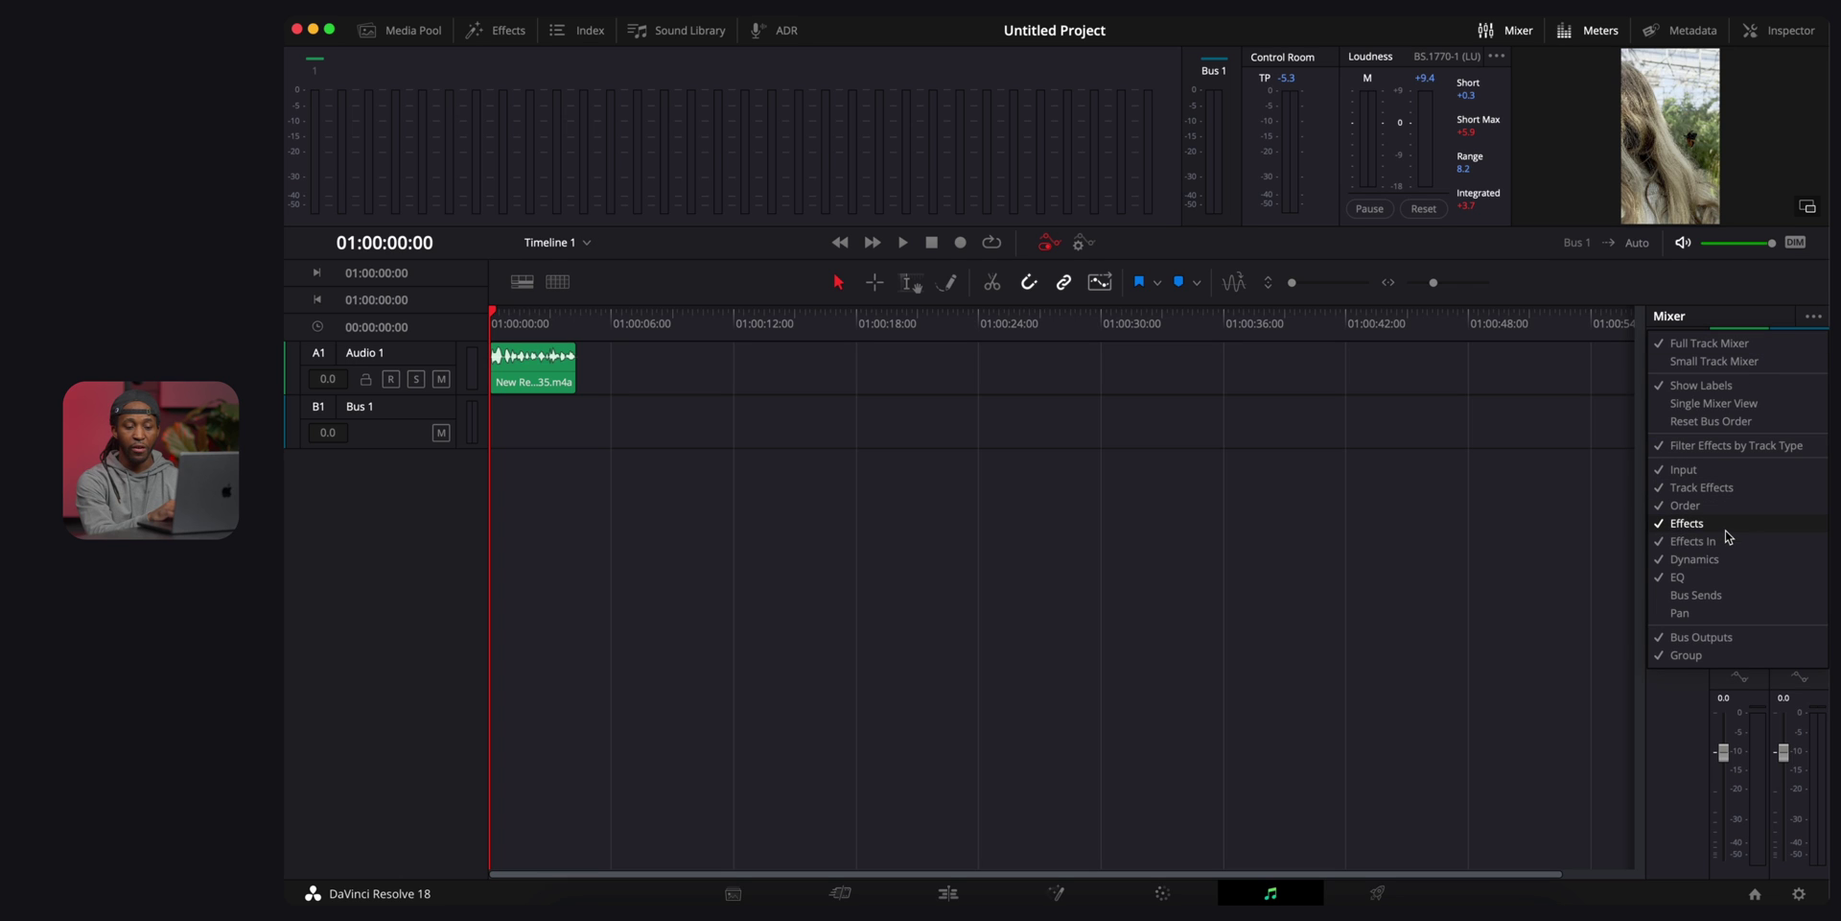
left_click(1388, 570)
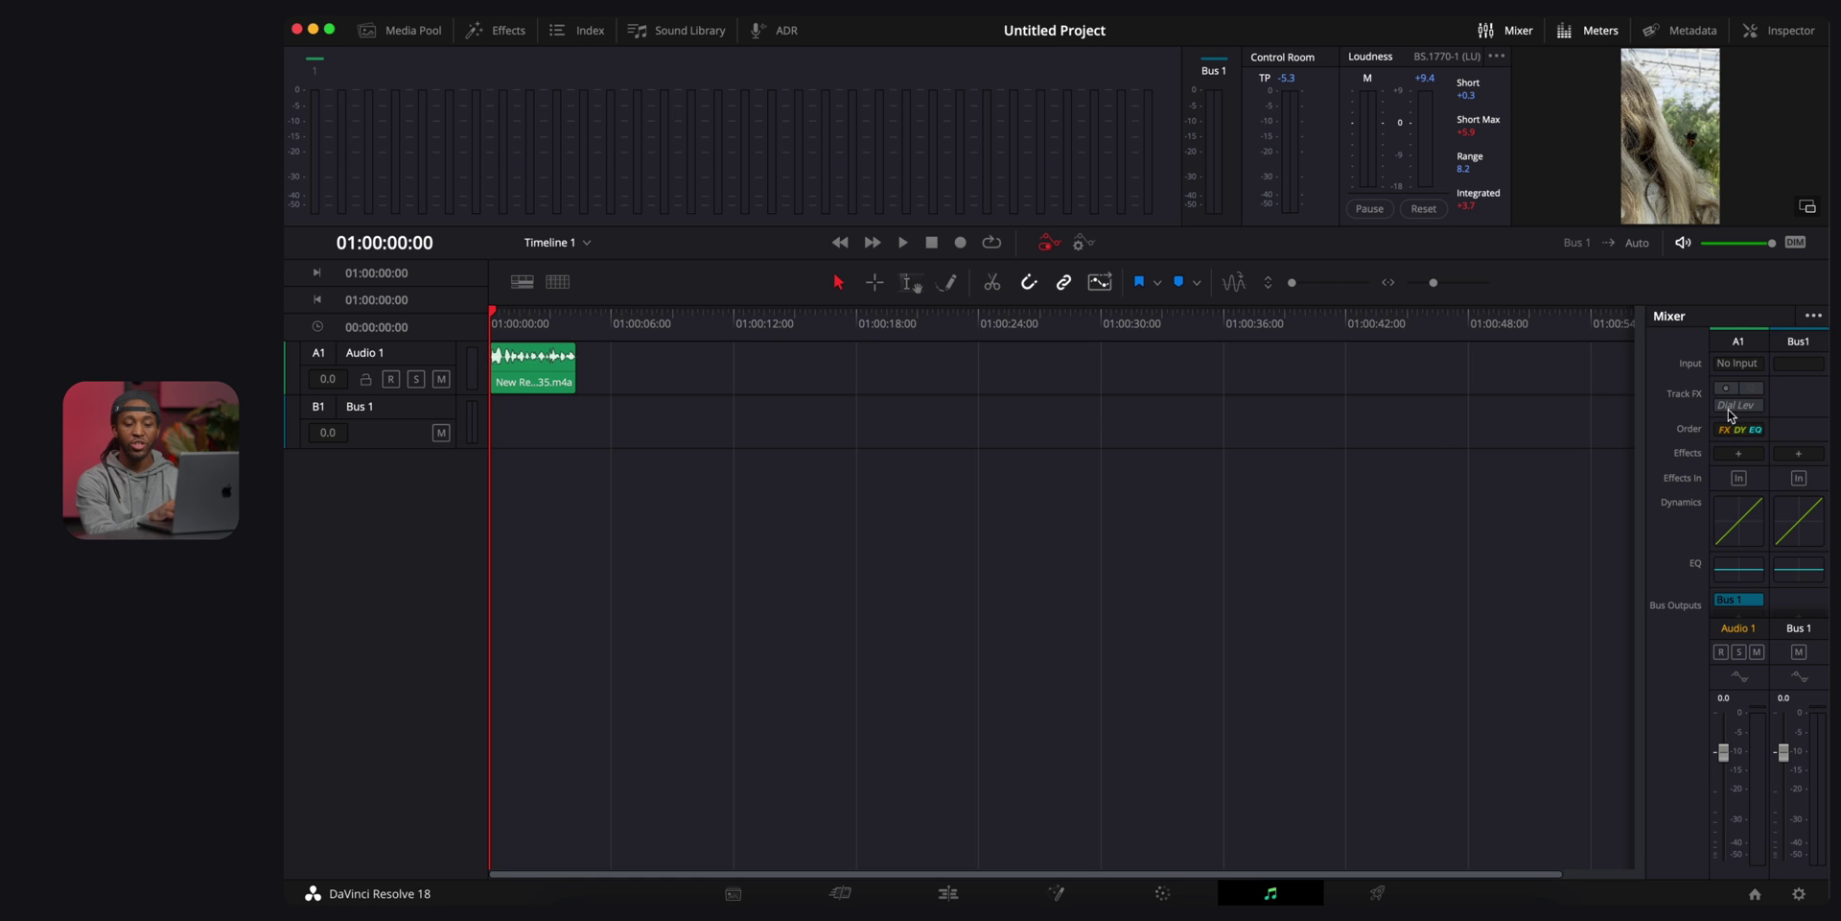
Add Voice Isolation and Dialogue Leveler to Audio 1's Track FX, then open Voice Isolation.
left_click(1731, 395)
left_click(1730, 406)
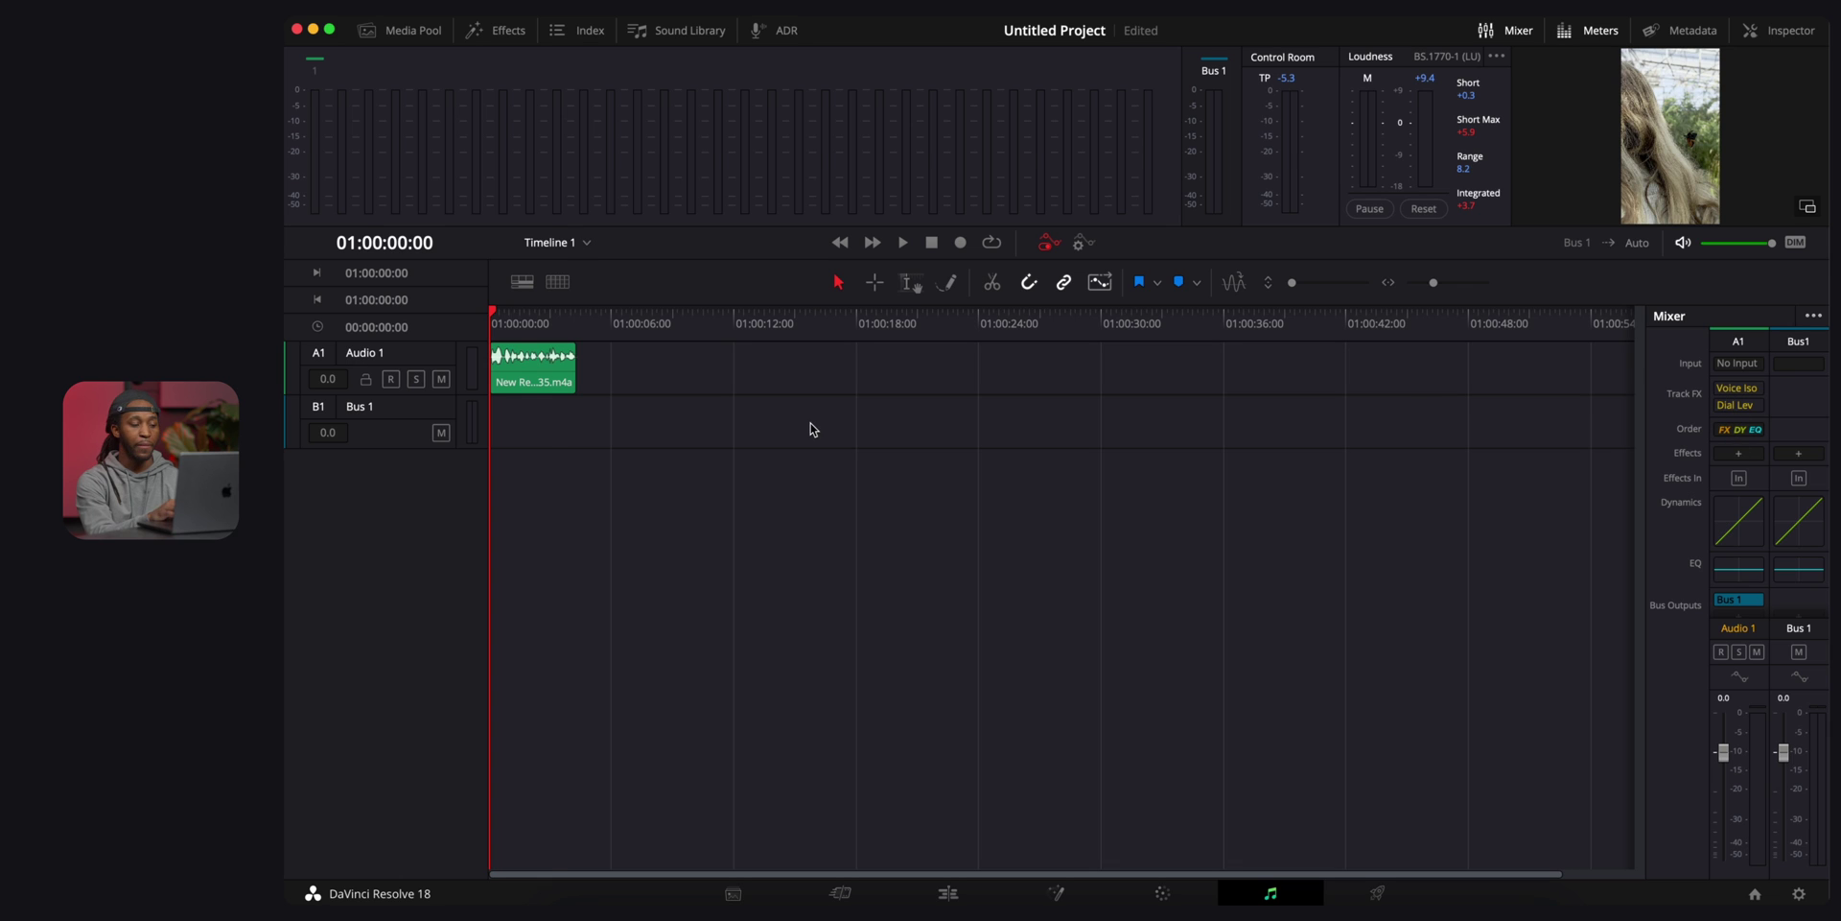
key("space")
mouse_move(1759, 391)
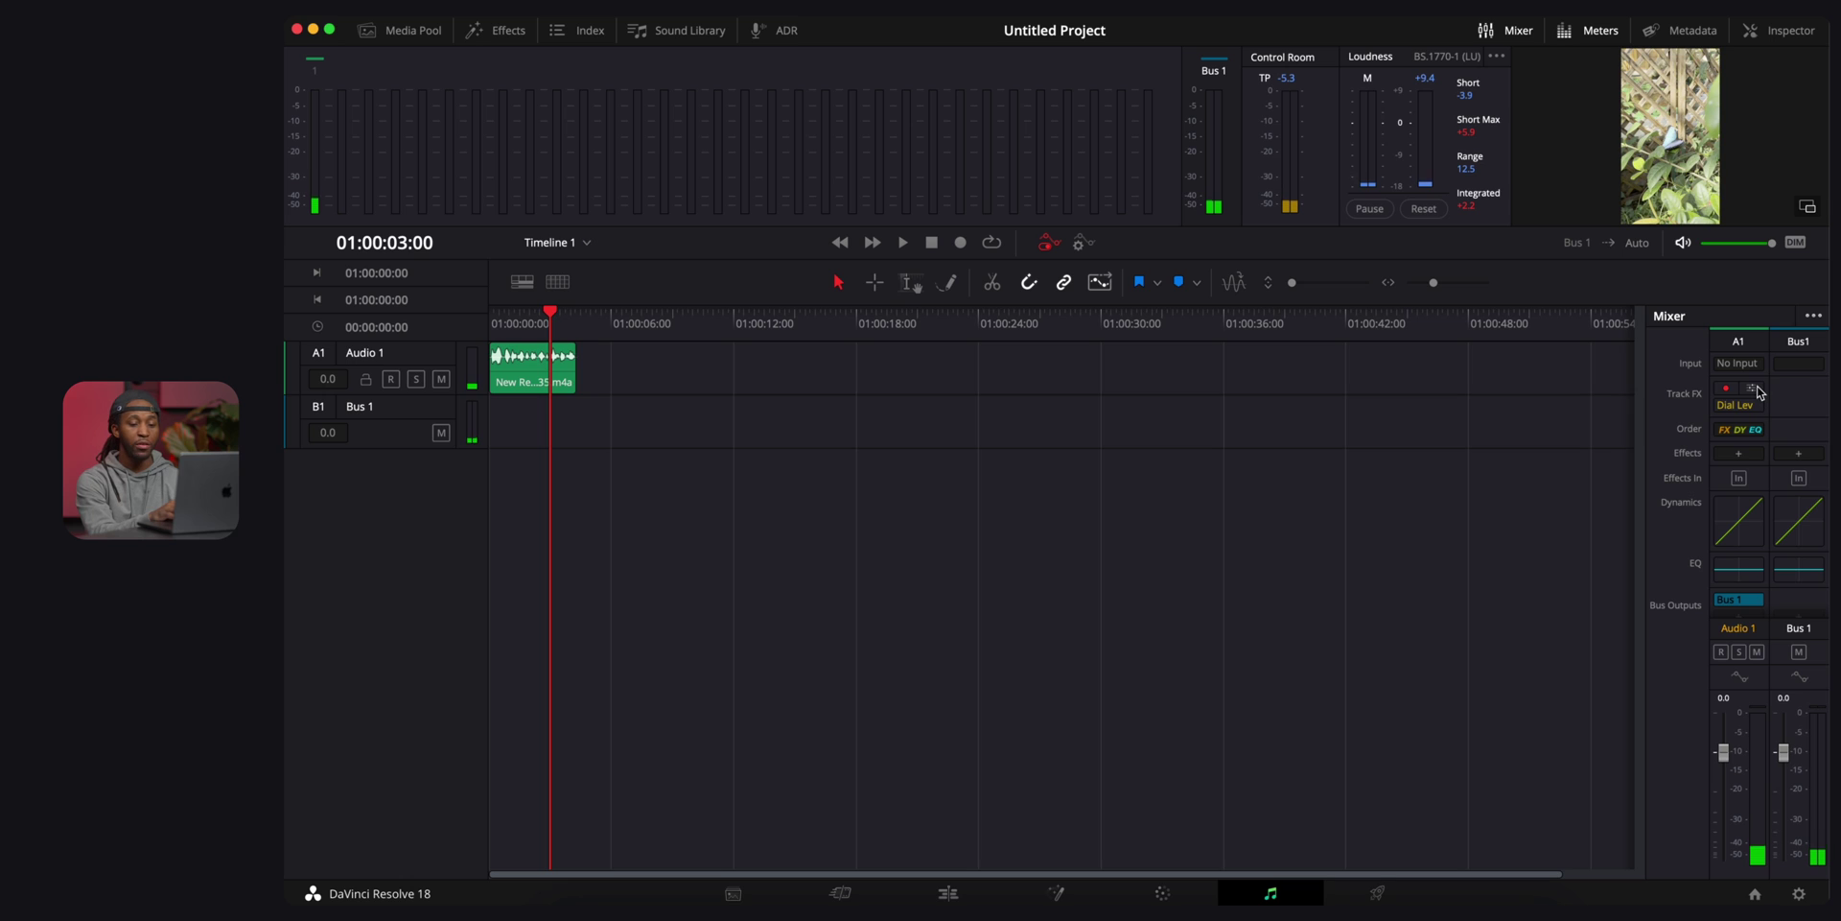
left_click(1757, 393)
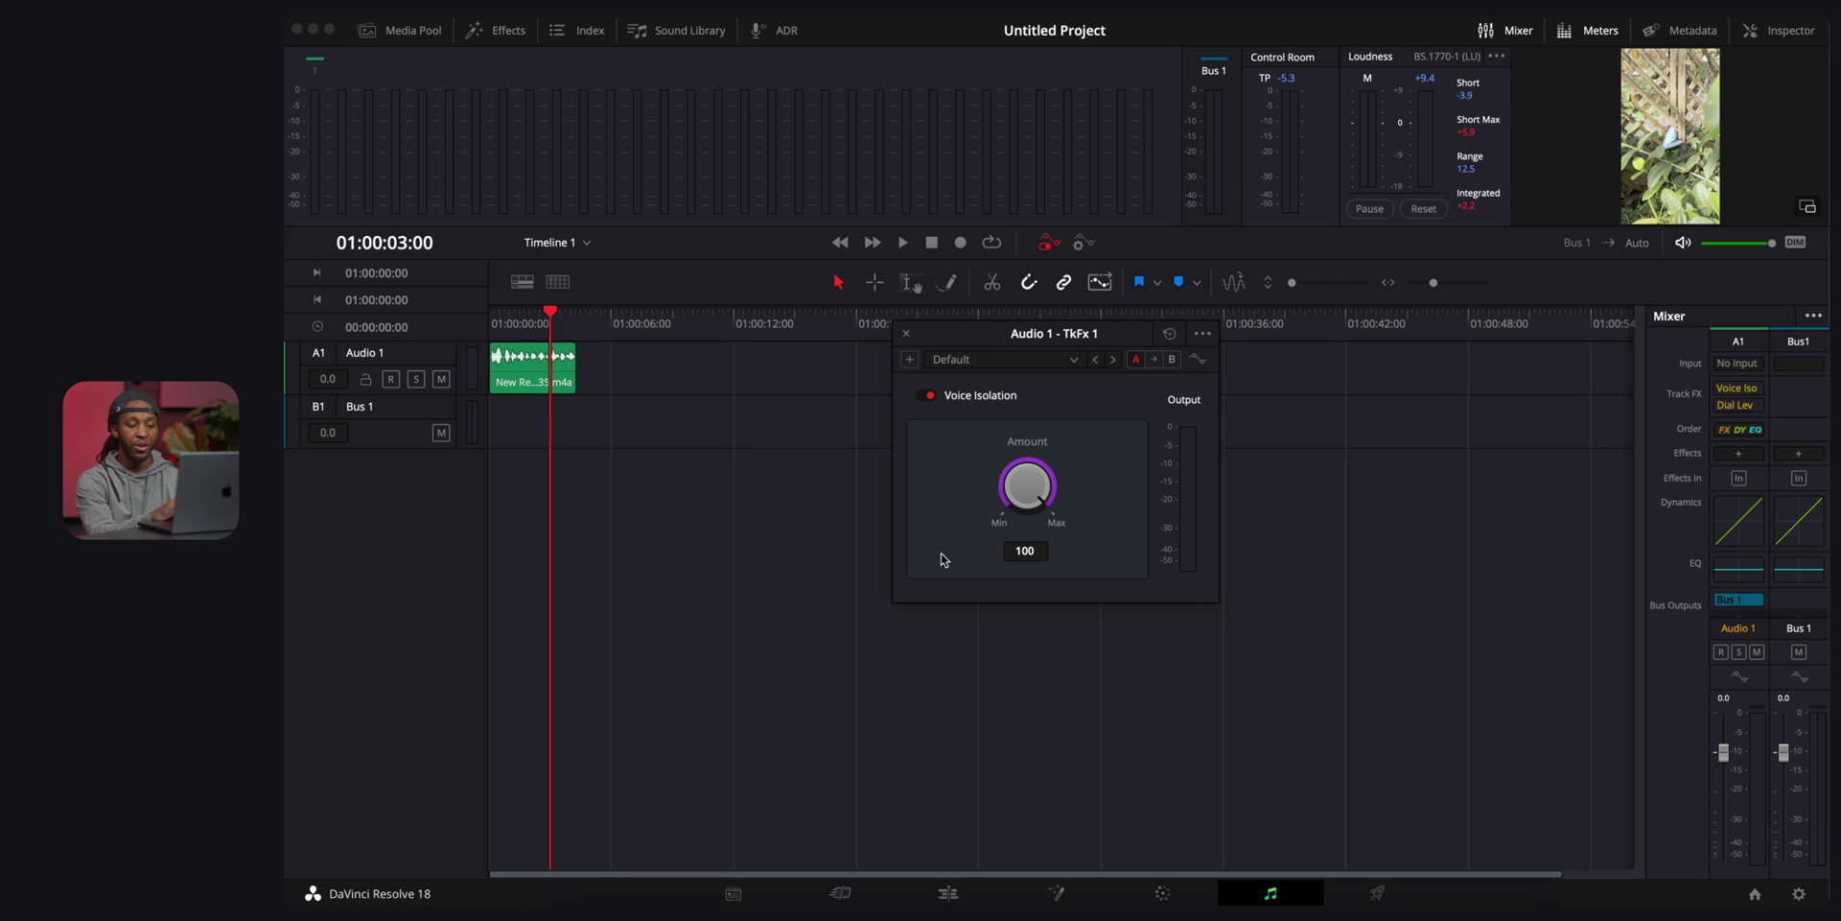
Set Voice Isolation amount to 49, save, then open Dialogue Leveler and the Audio 1 equalizer.
left_click_drag(1046, 499, 970, 403)
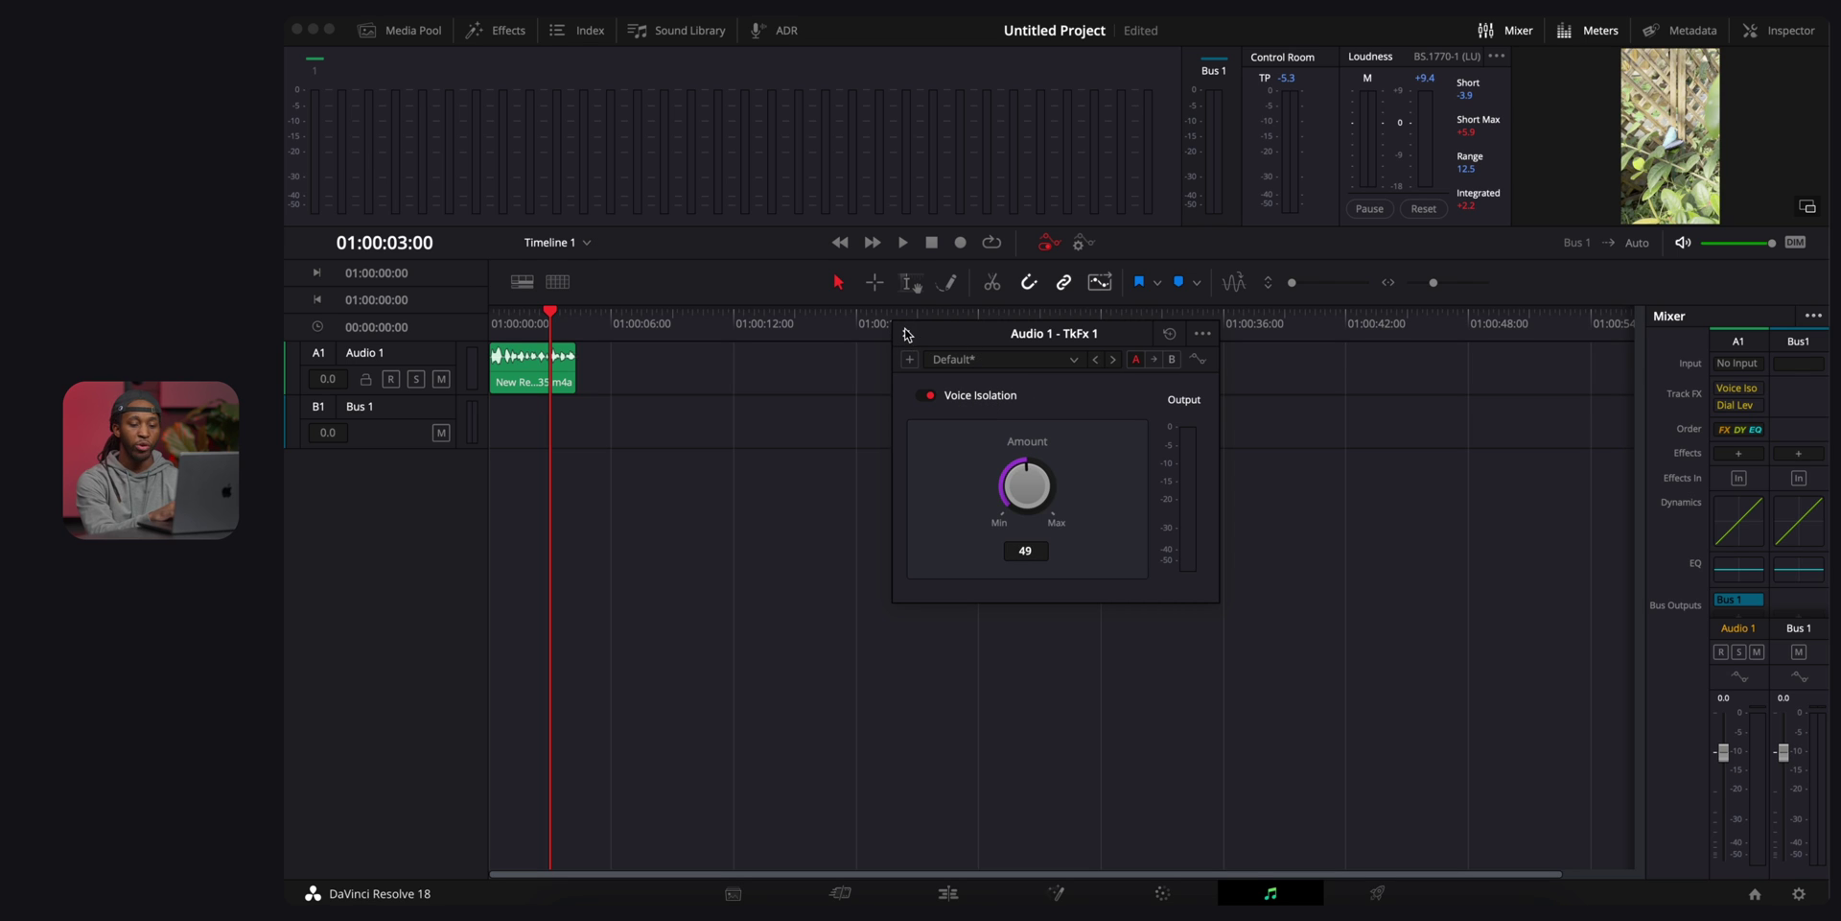
key("super+s")
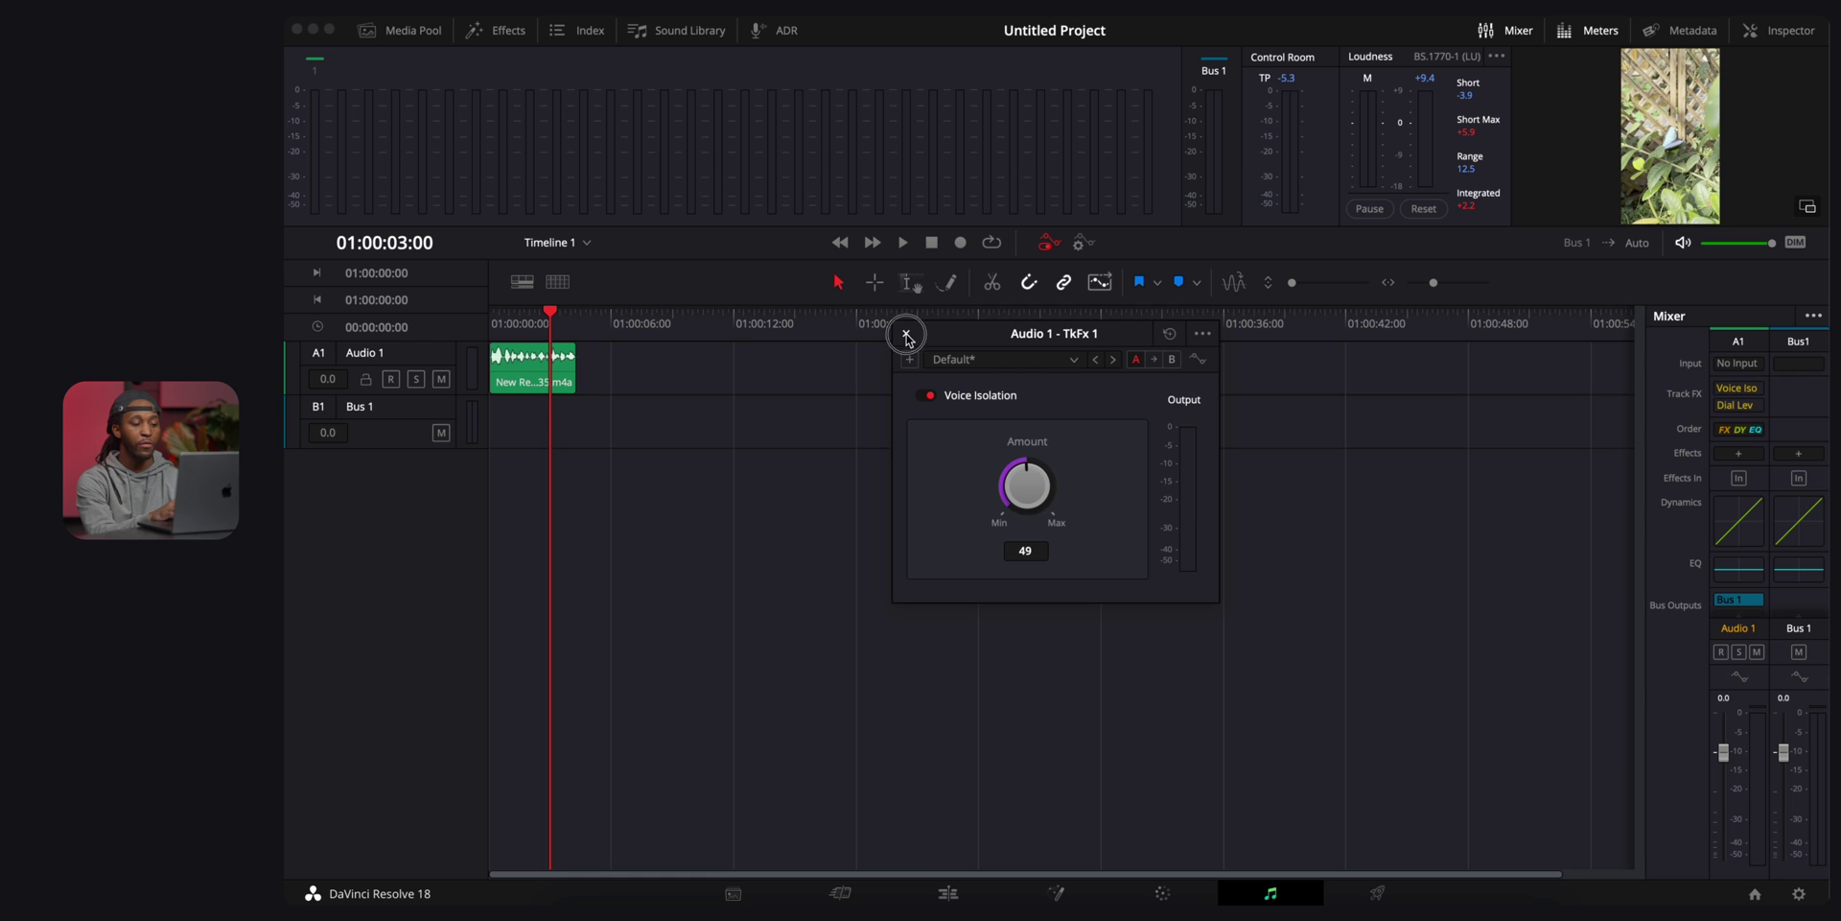
left_click(906, 334)
left_click(1754, 407)
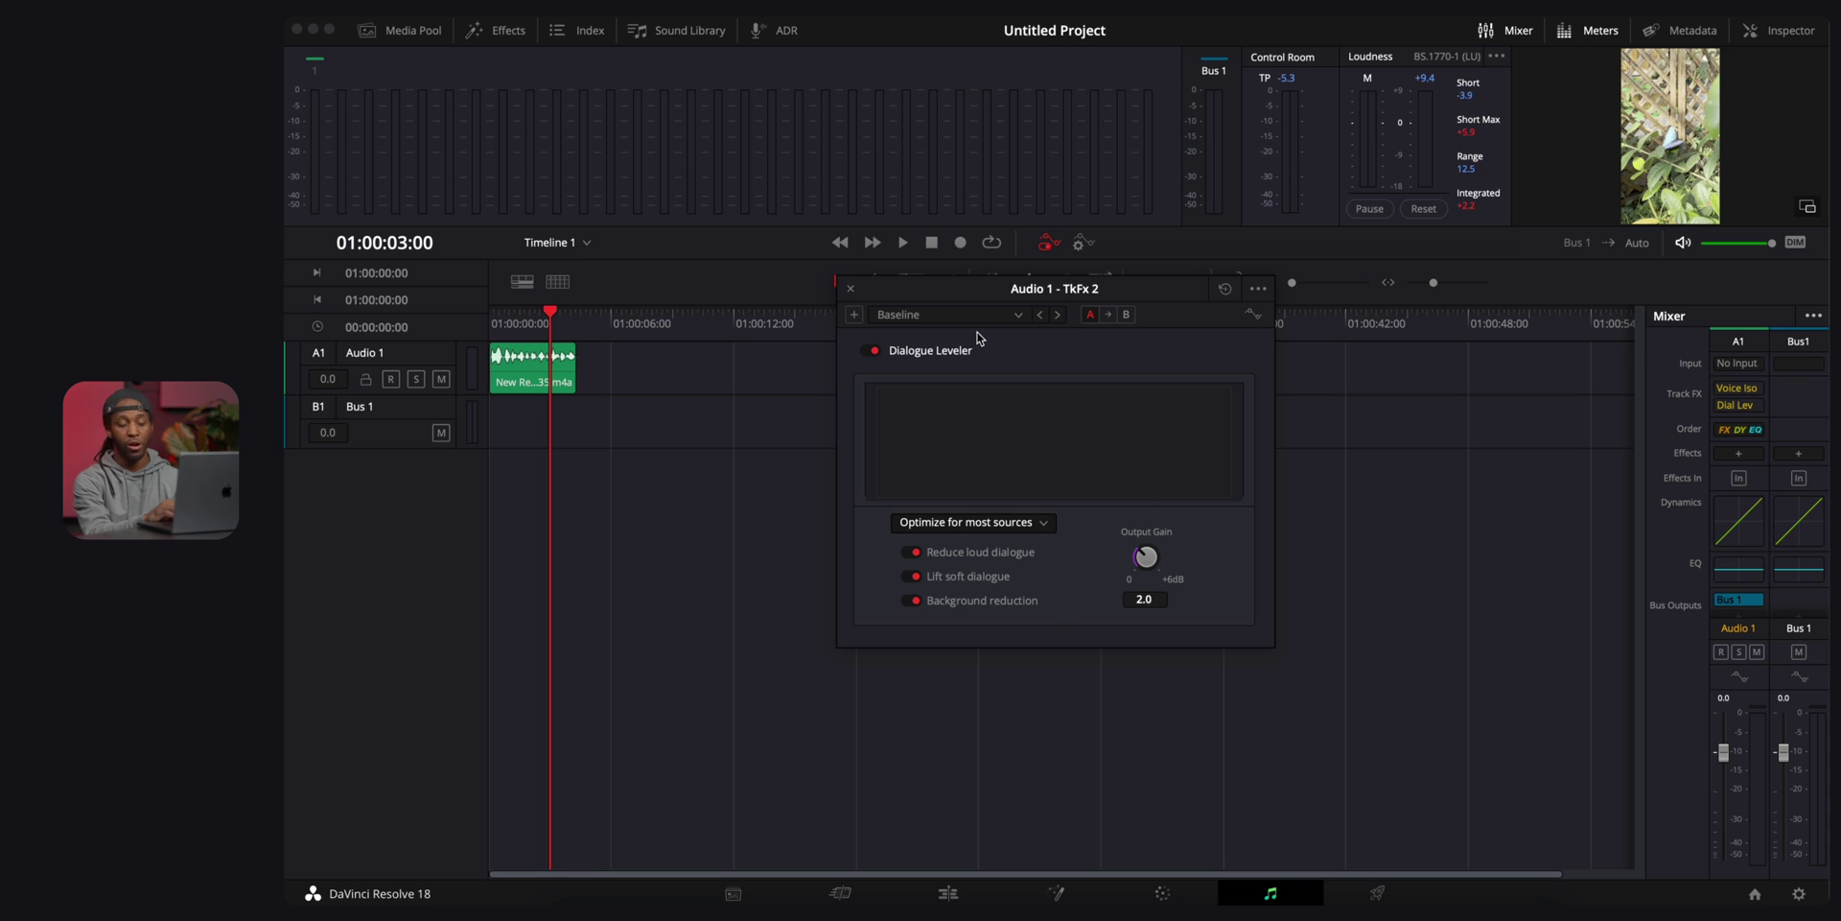
double_click(1738, 568)
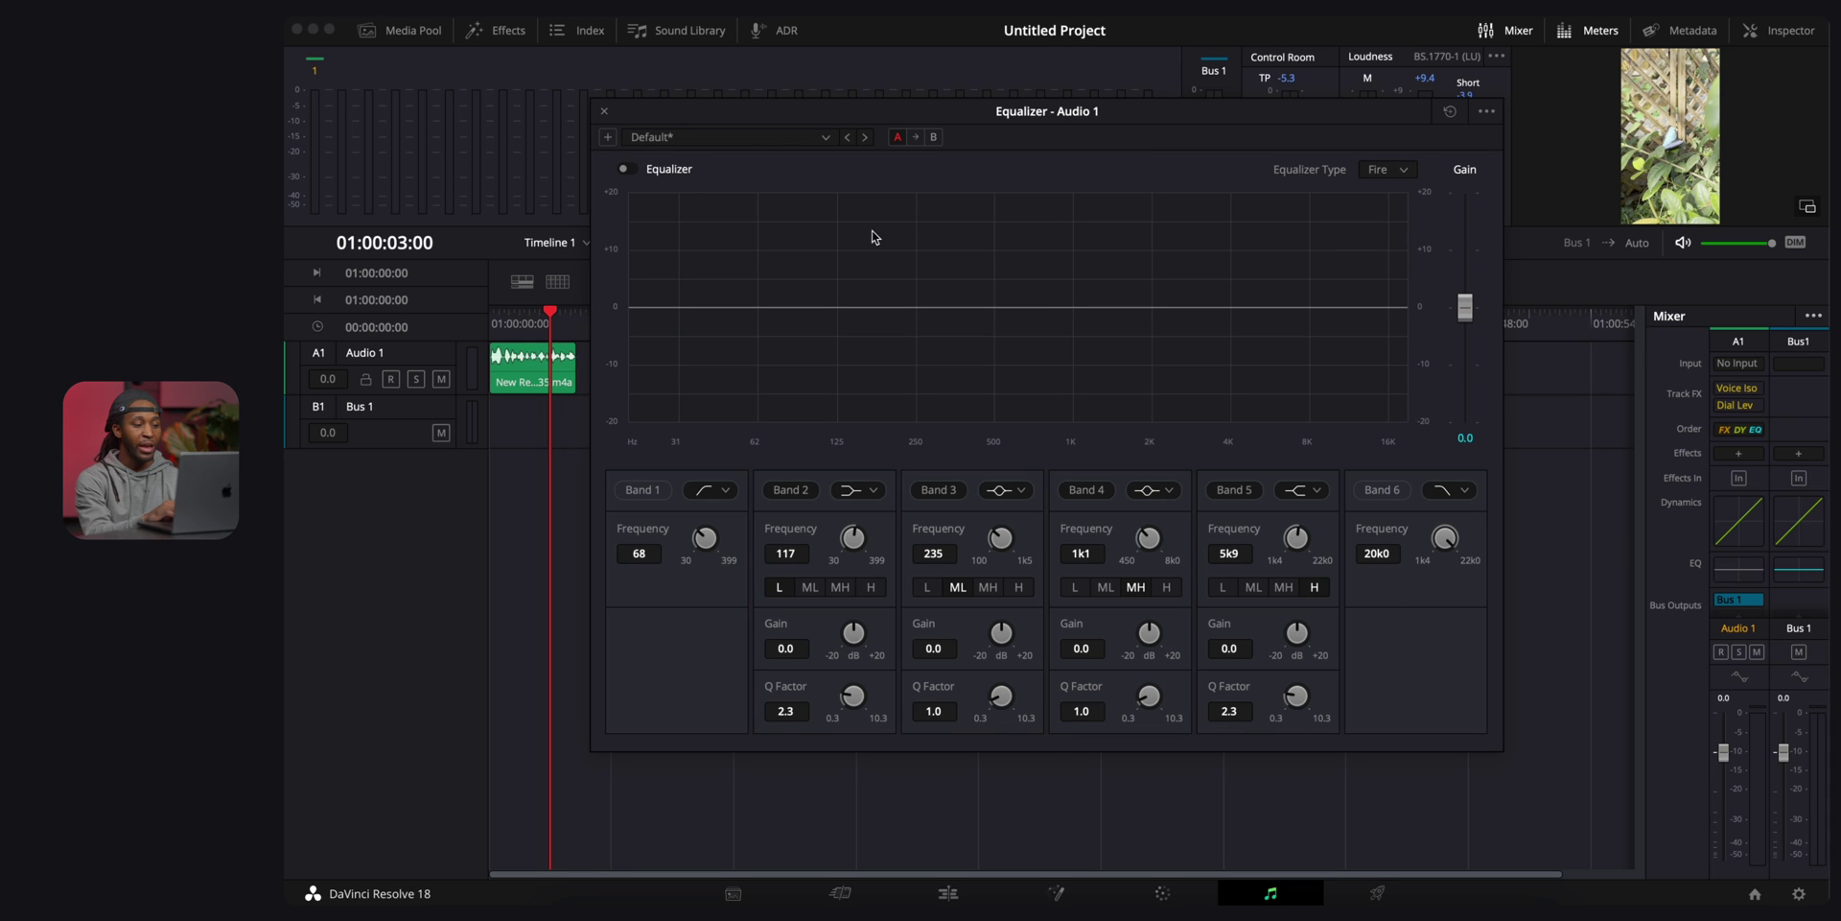
Choose Dialog - Male from the Audio 1 equalizer presets list.
left_click(780, 142)
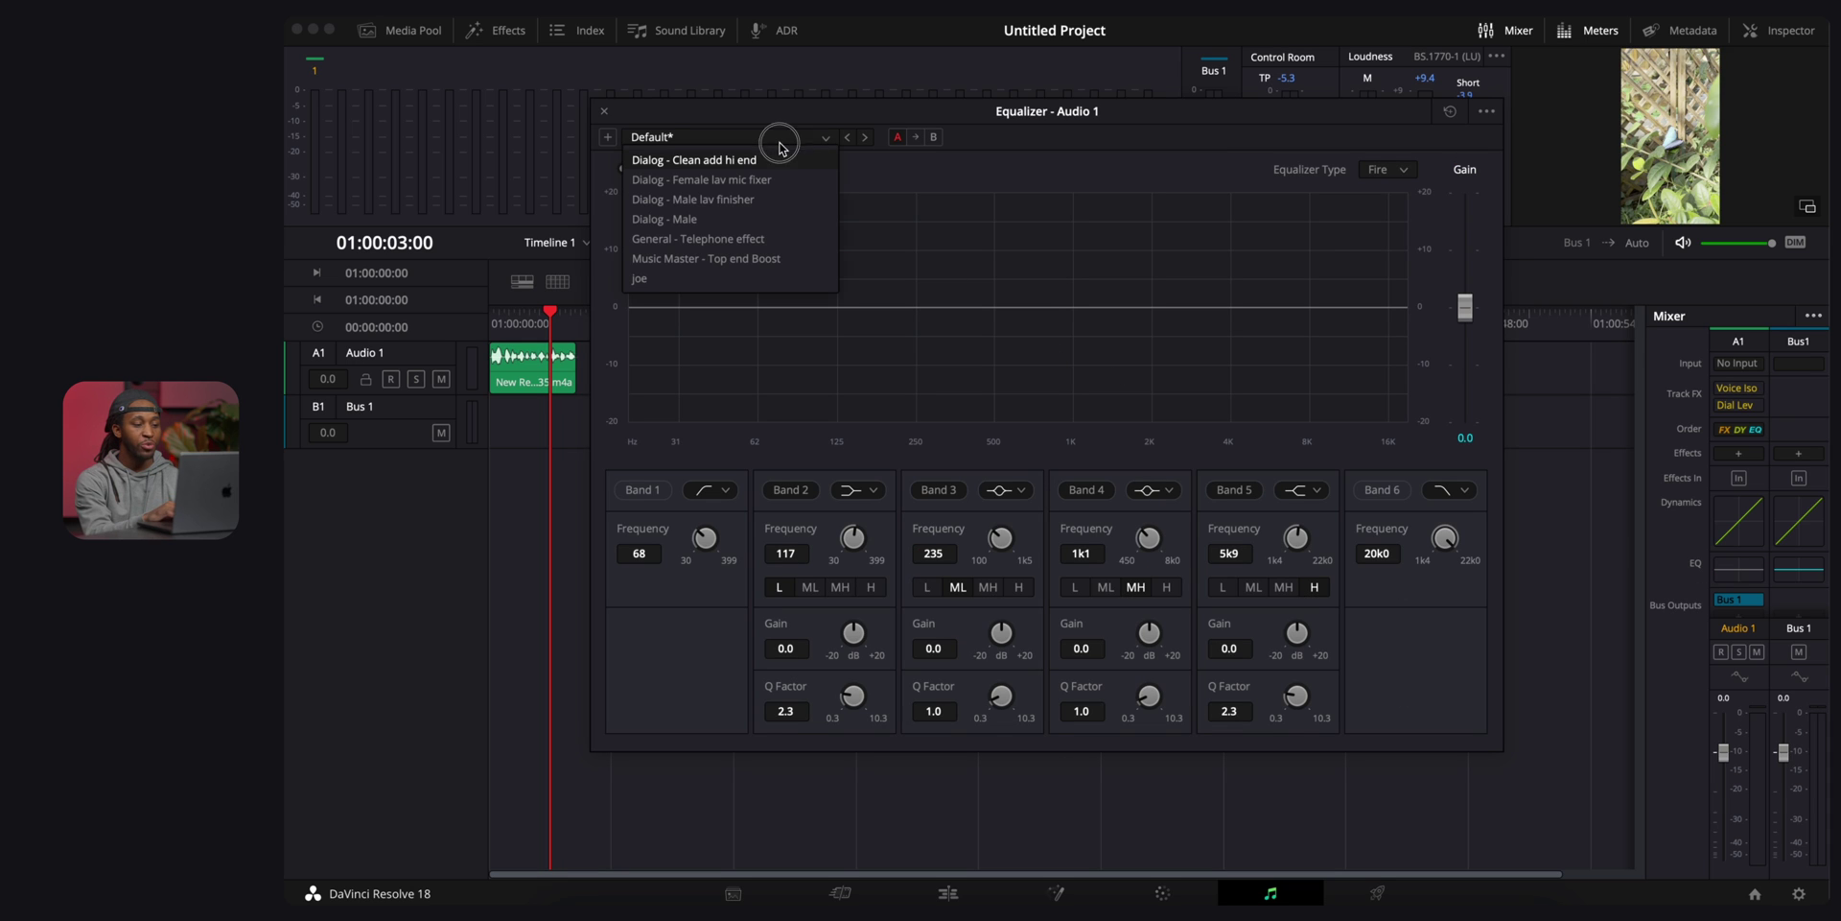
left_click(749, 219)
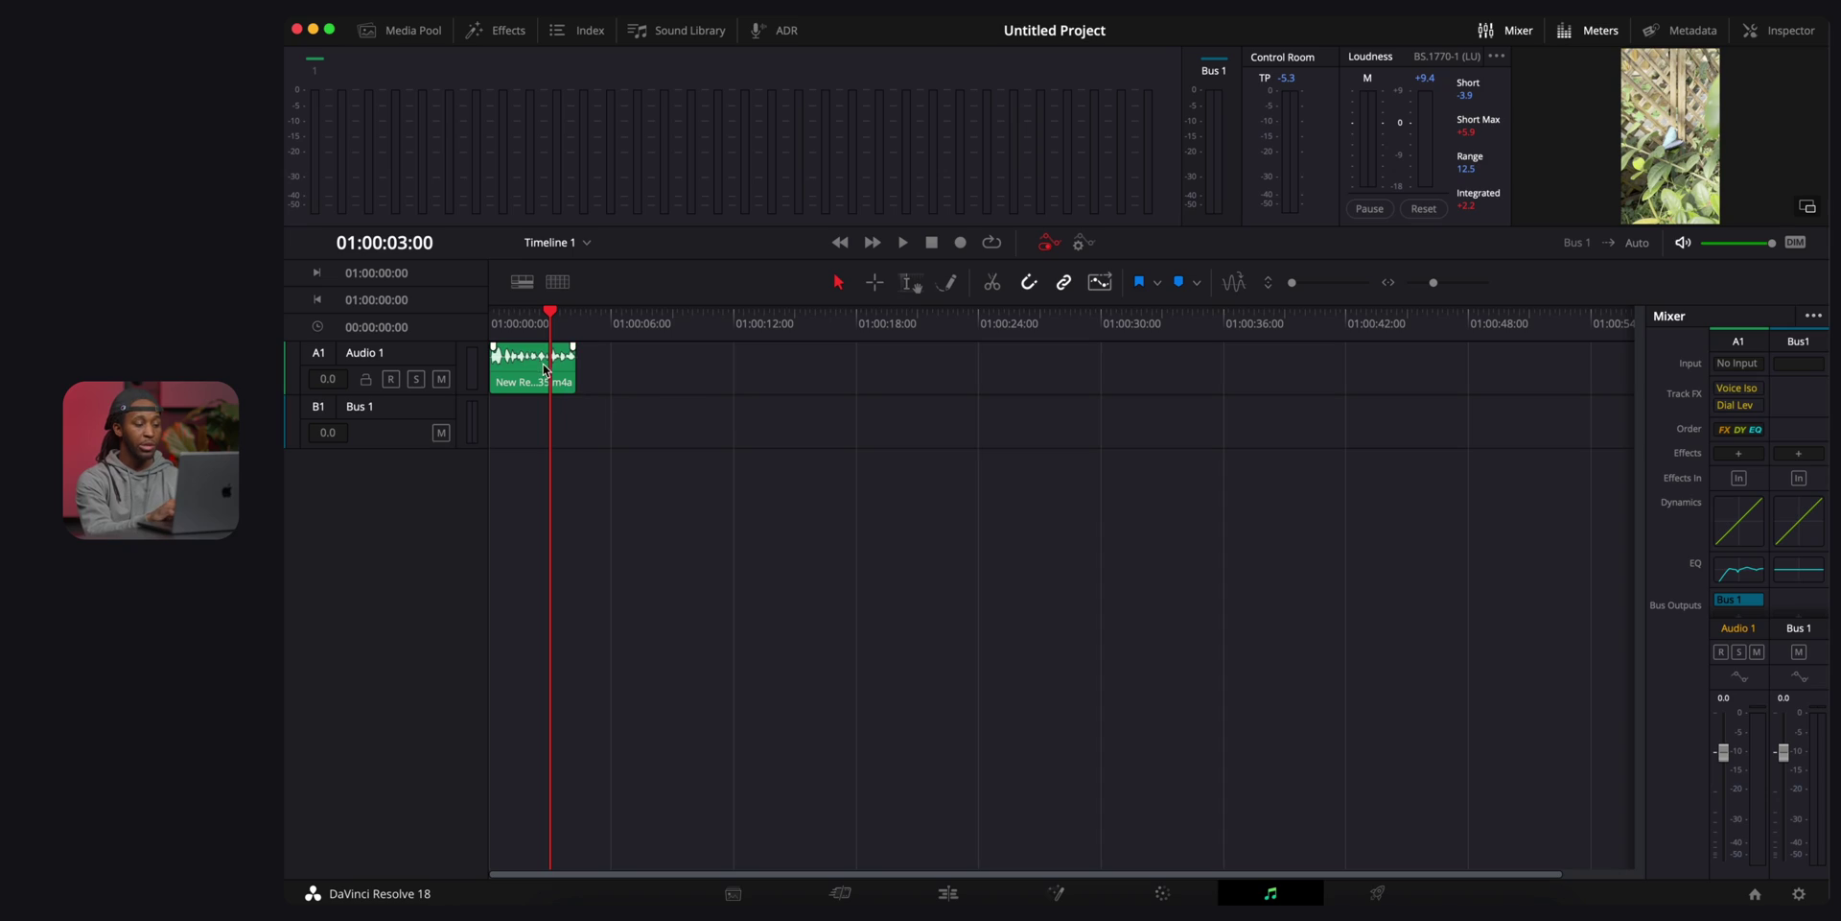
left_click(543, 369)
Run Normalize Audio Levels on New Recording 35 with a -3.0 dBTP True Peak target.
right_click(543, 371)
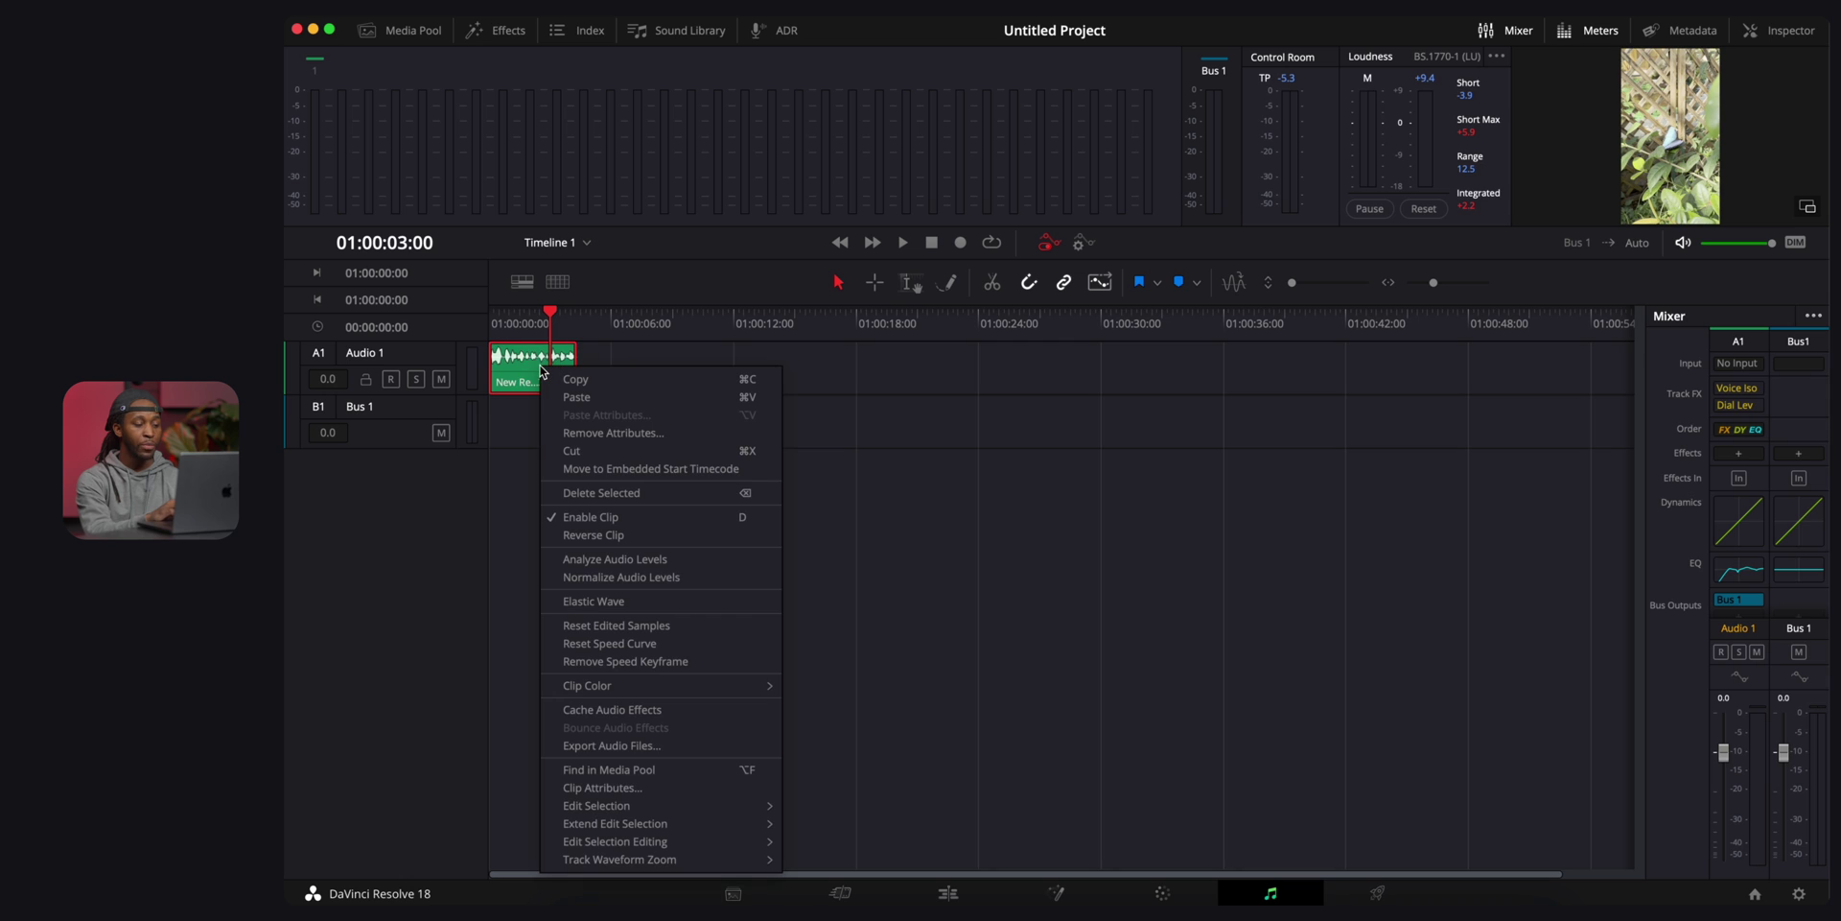
left_click(606, 578)
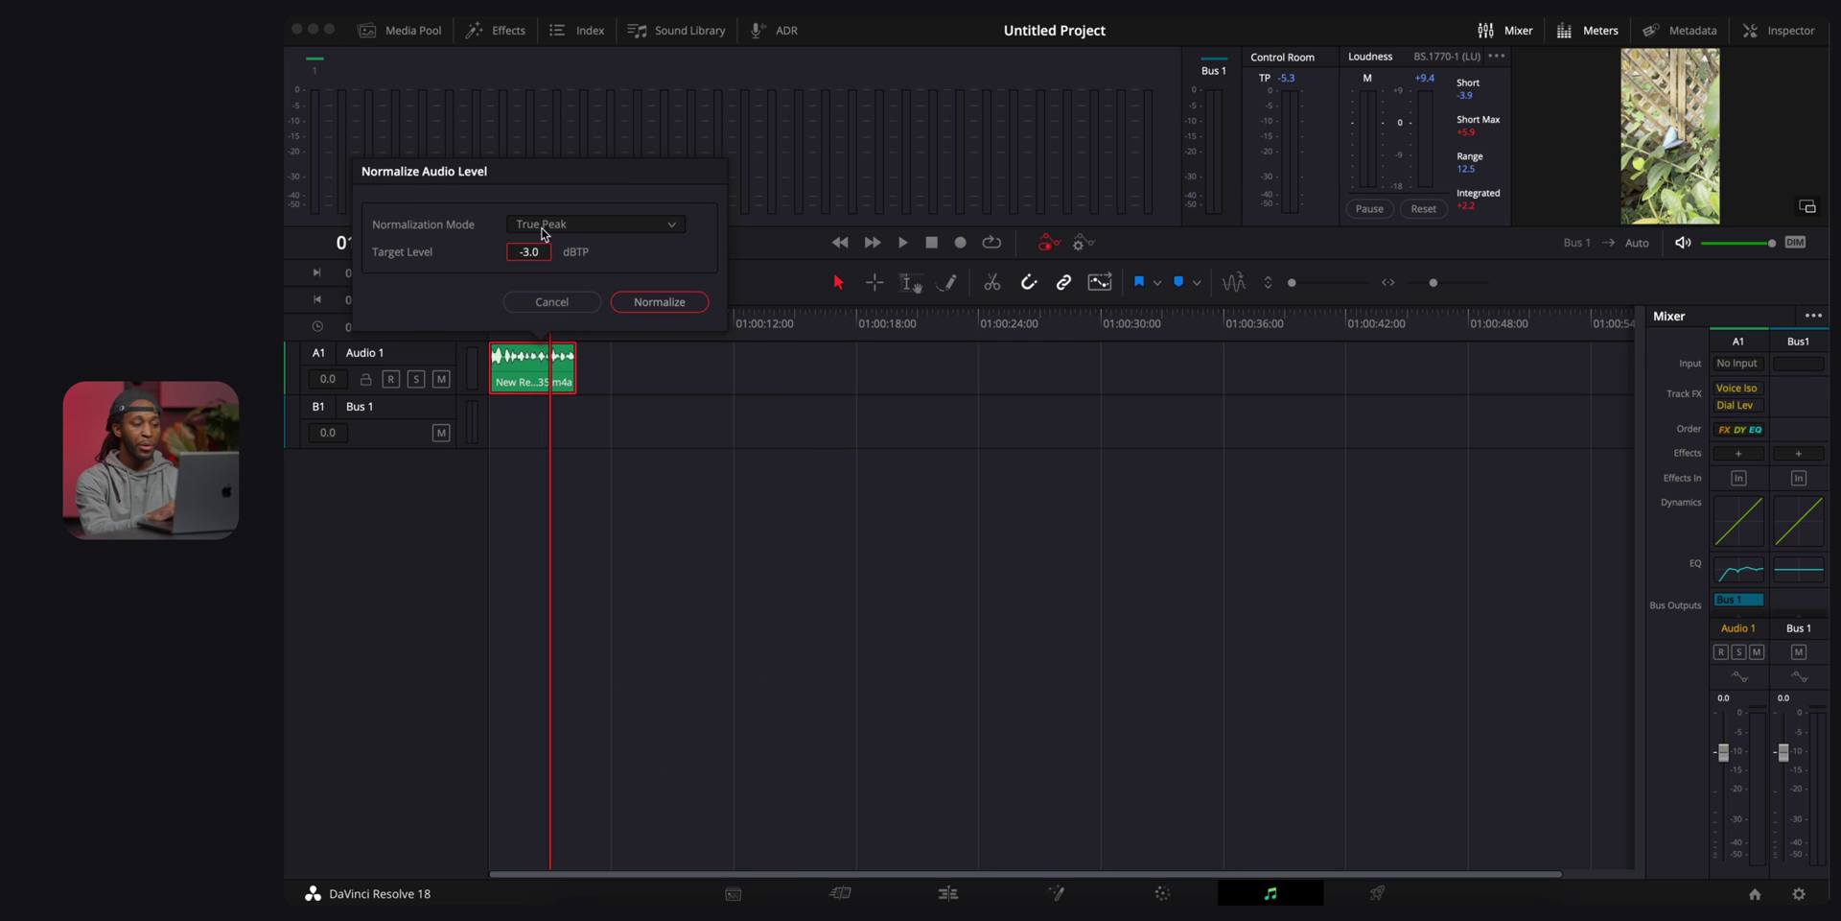
left_click(661, 303)
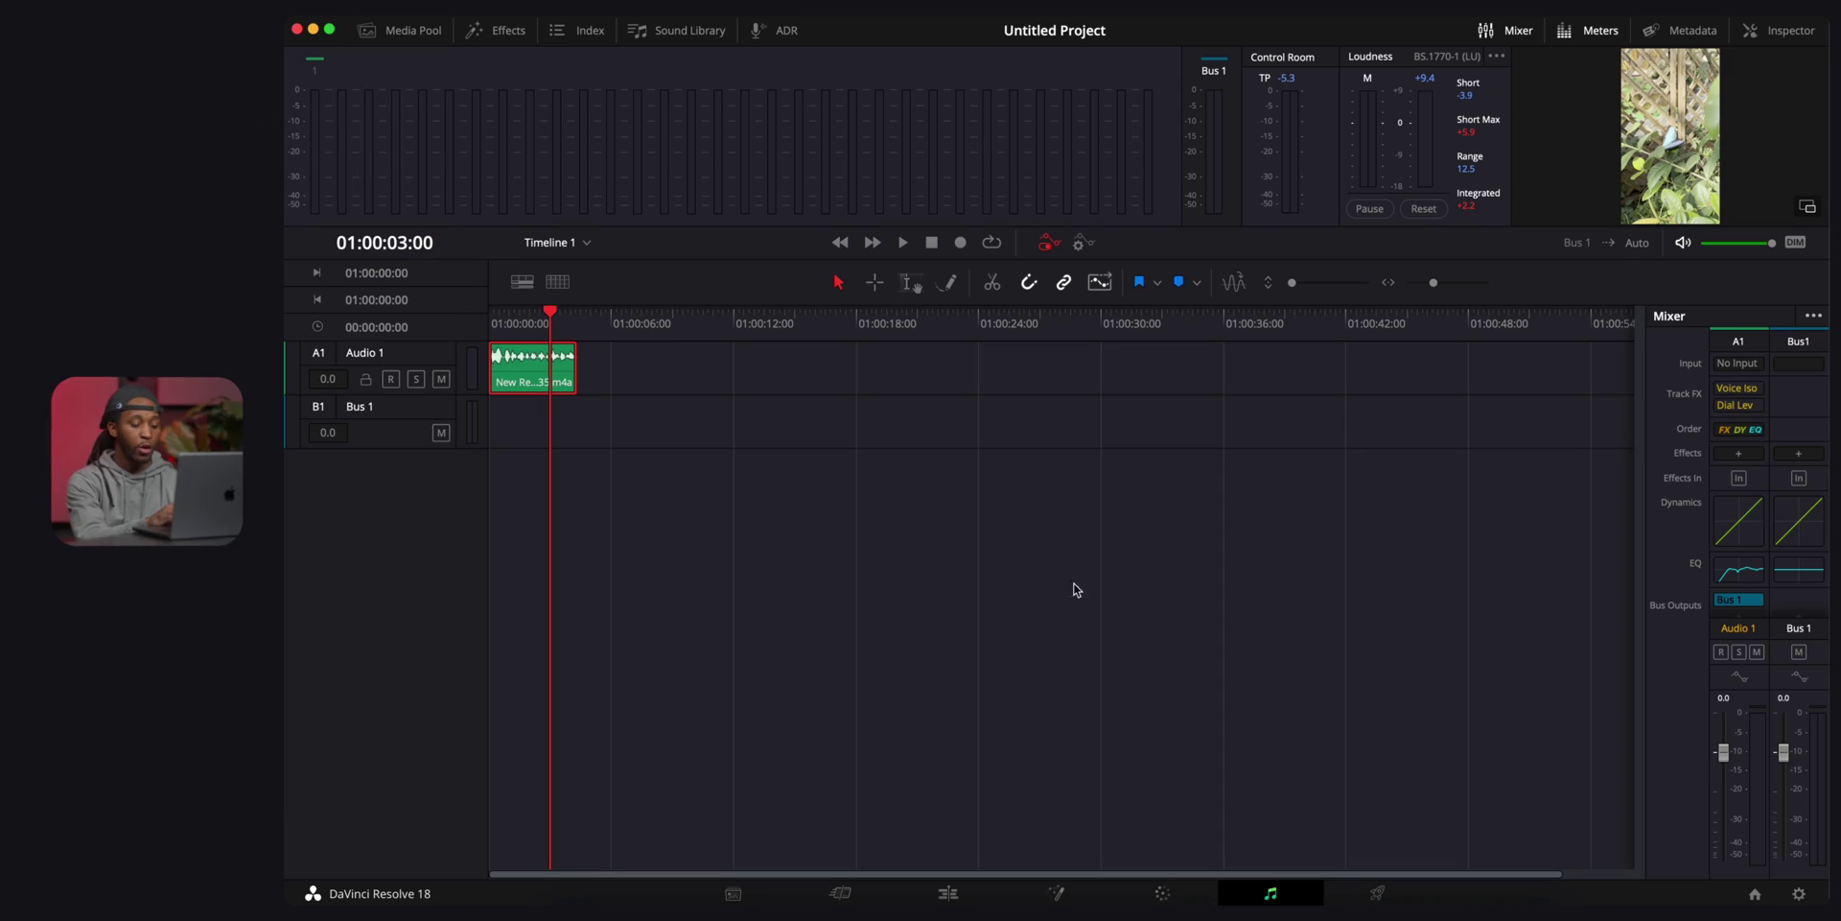
On the Color page, load clip 01 (the hair shot), hide the Gallery and shift node 01 left.
left_click(1163, 891)
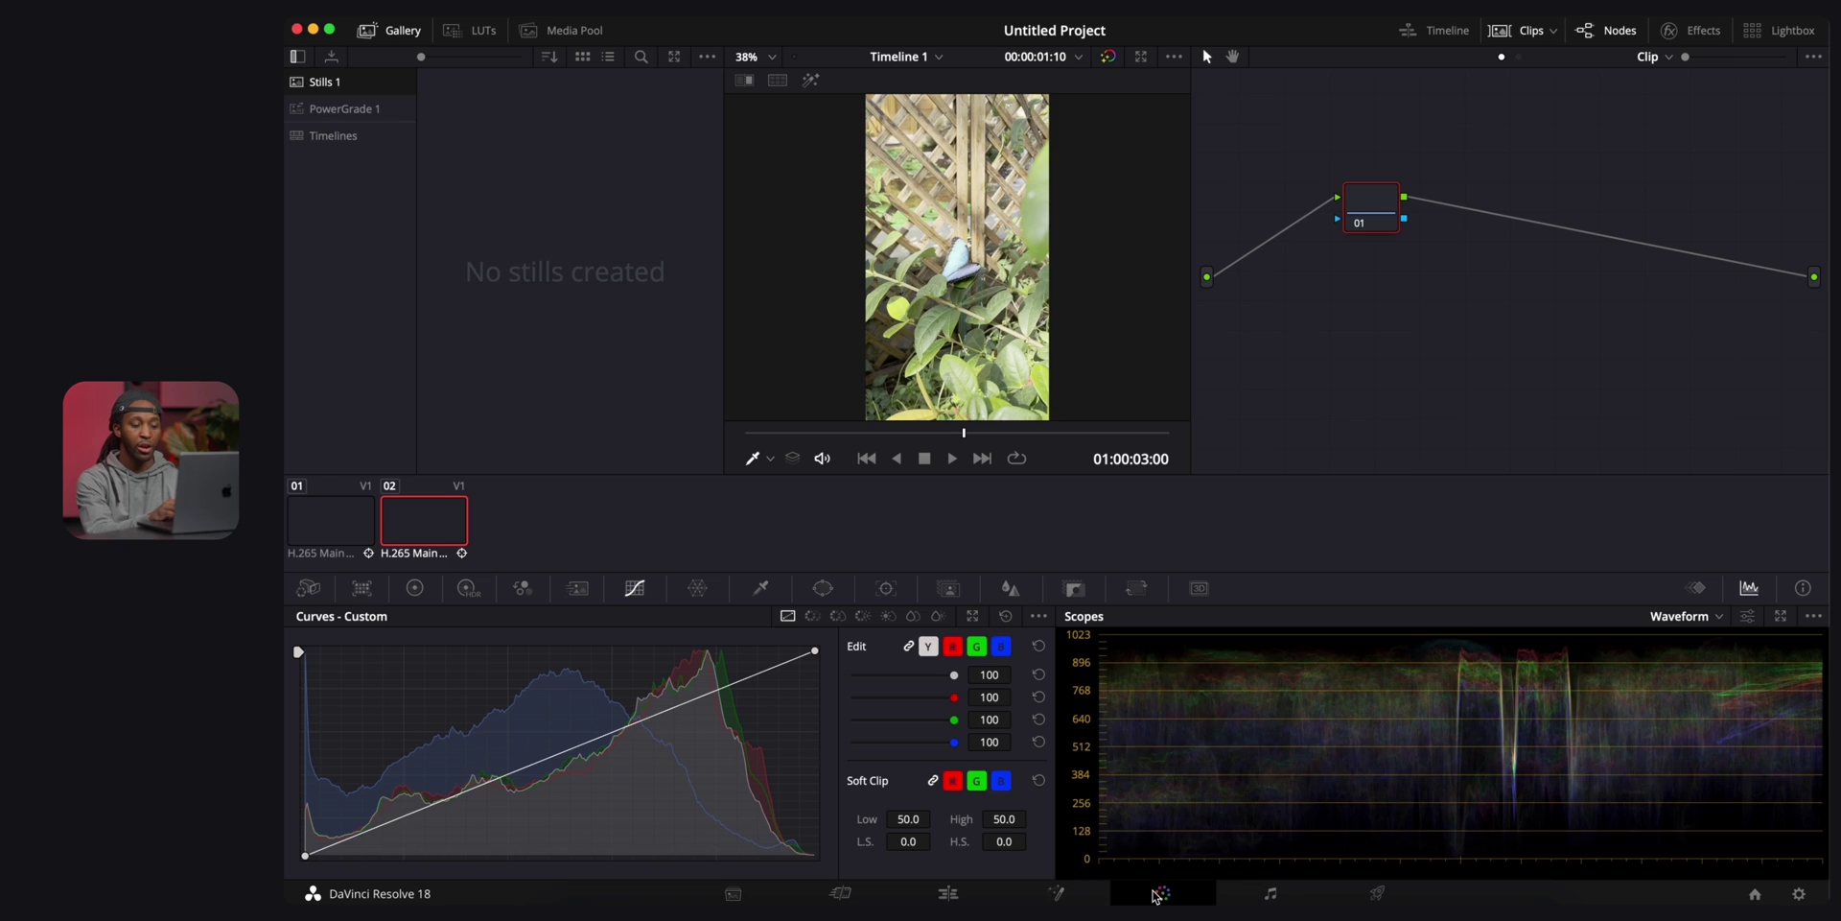
left_click(331, 519)
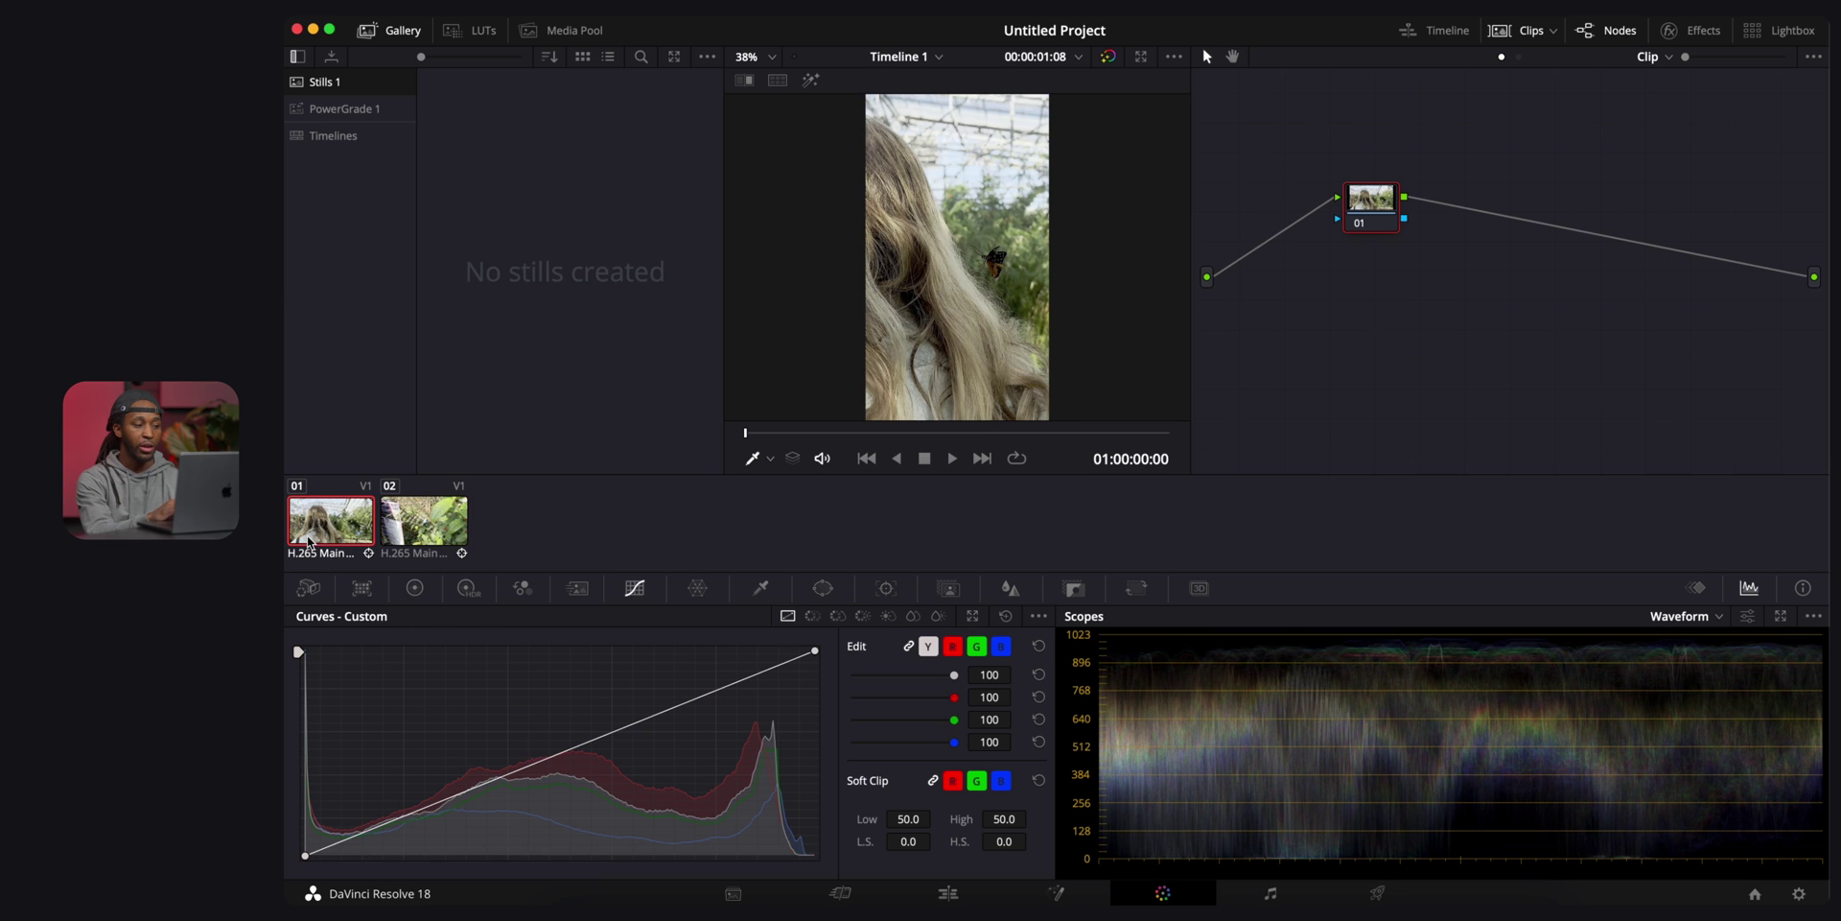
left_click(392, 30)
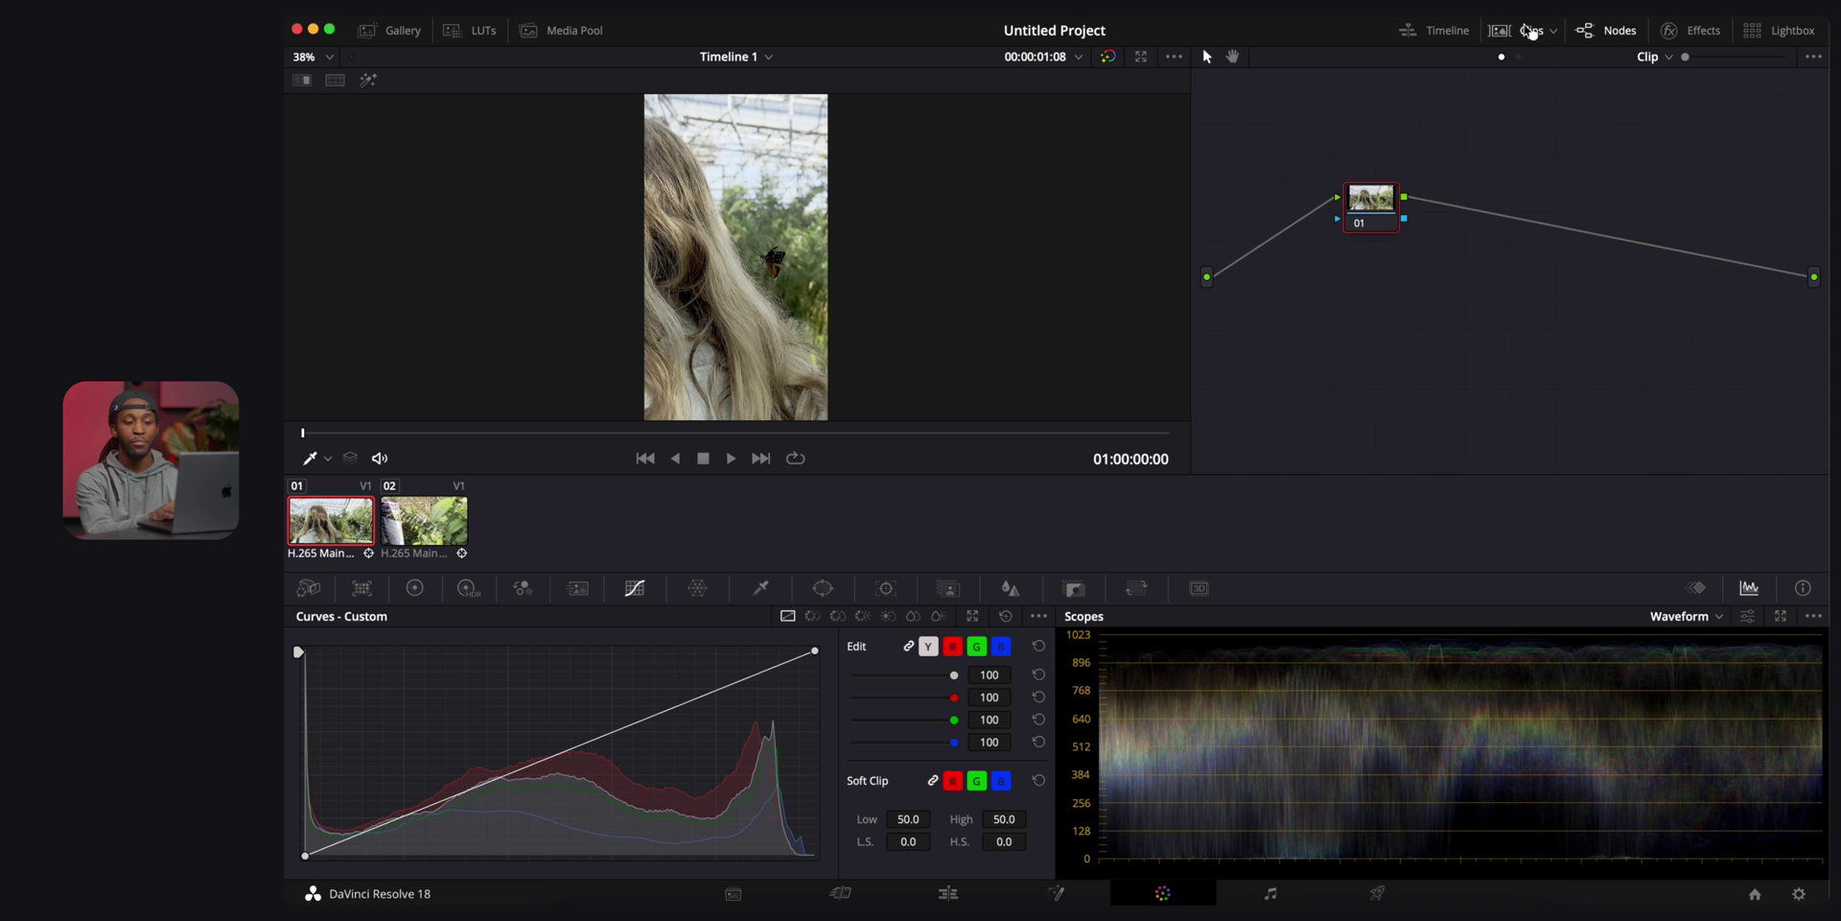
left_click(1458, 34)
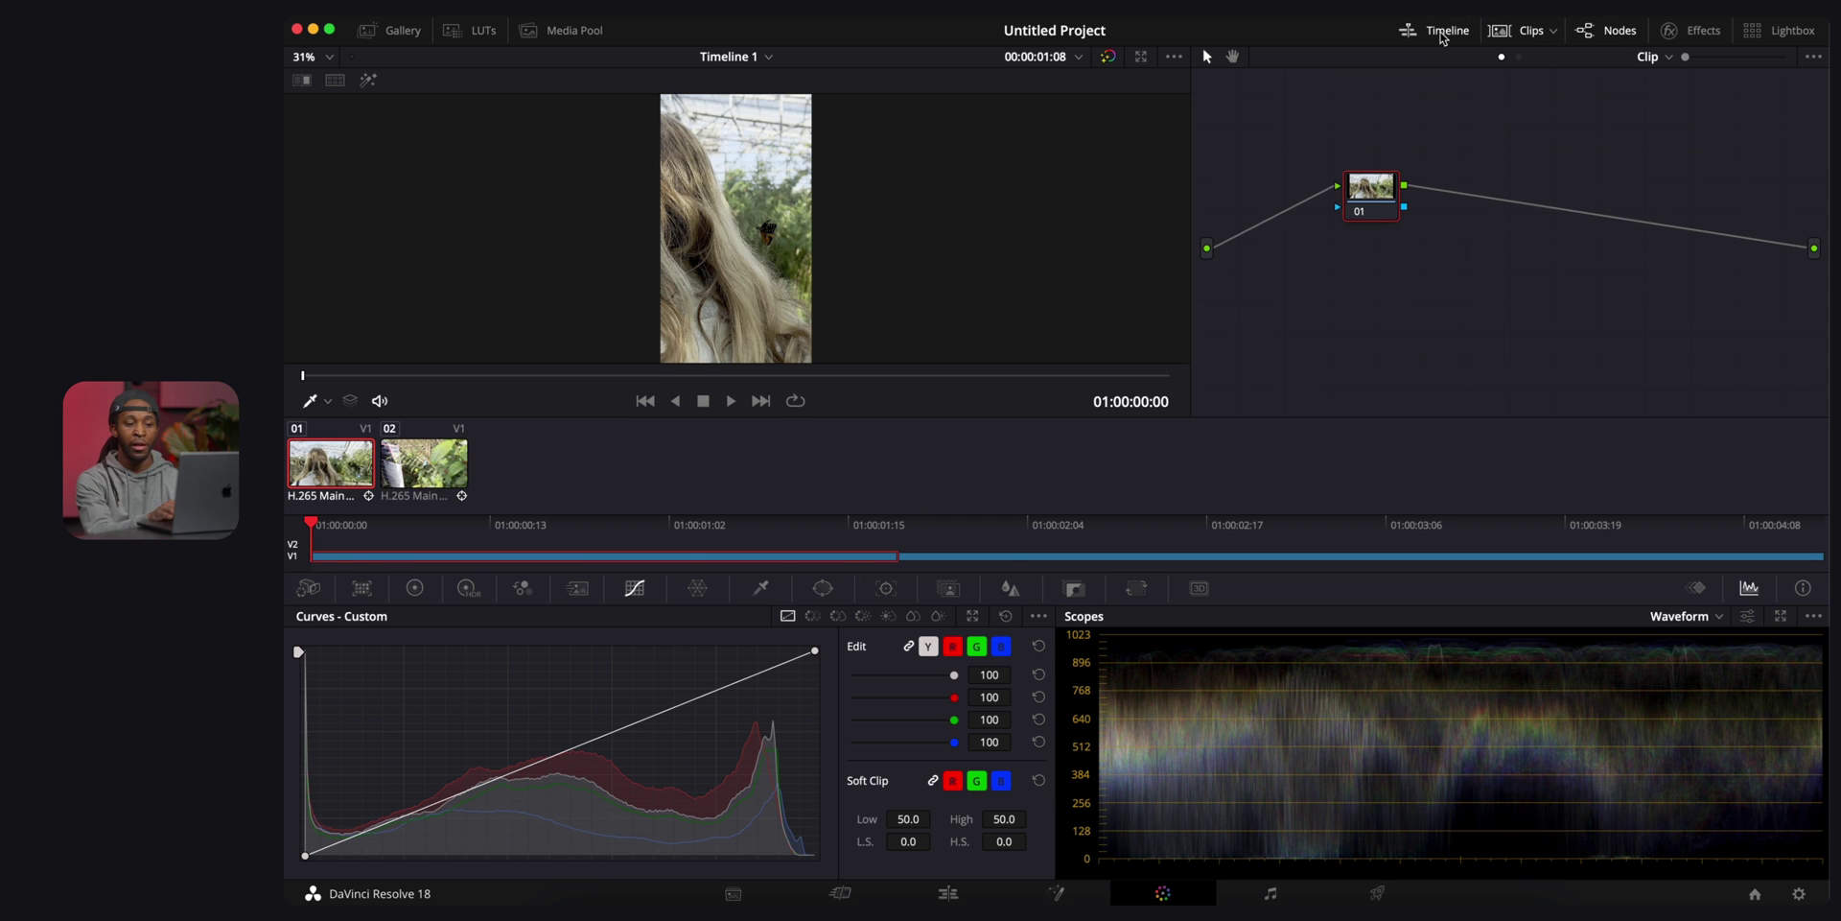
left_click(1442, 38)
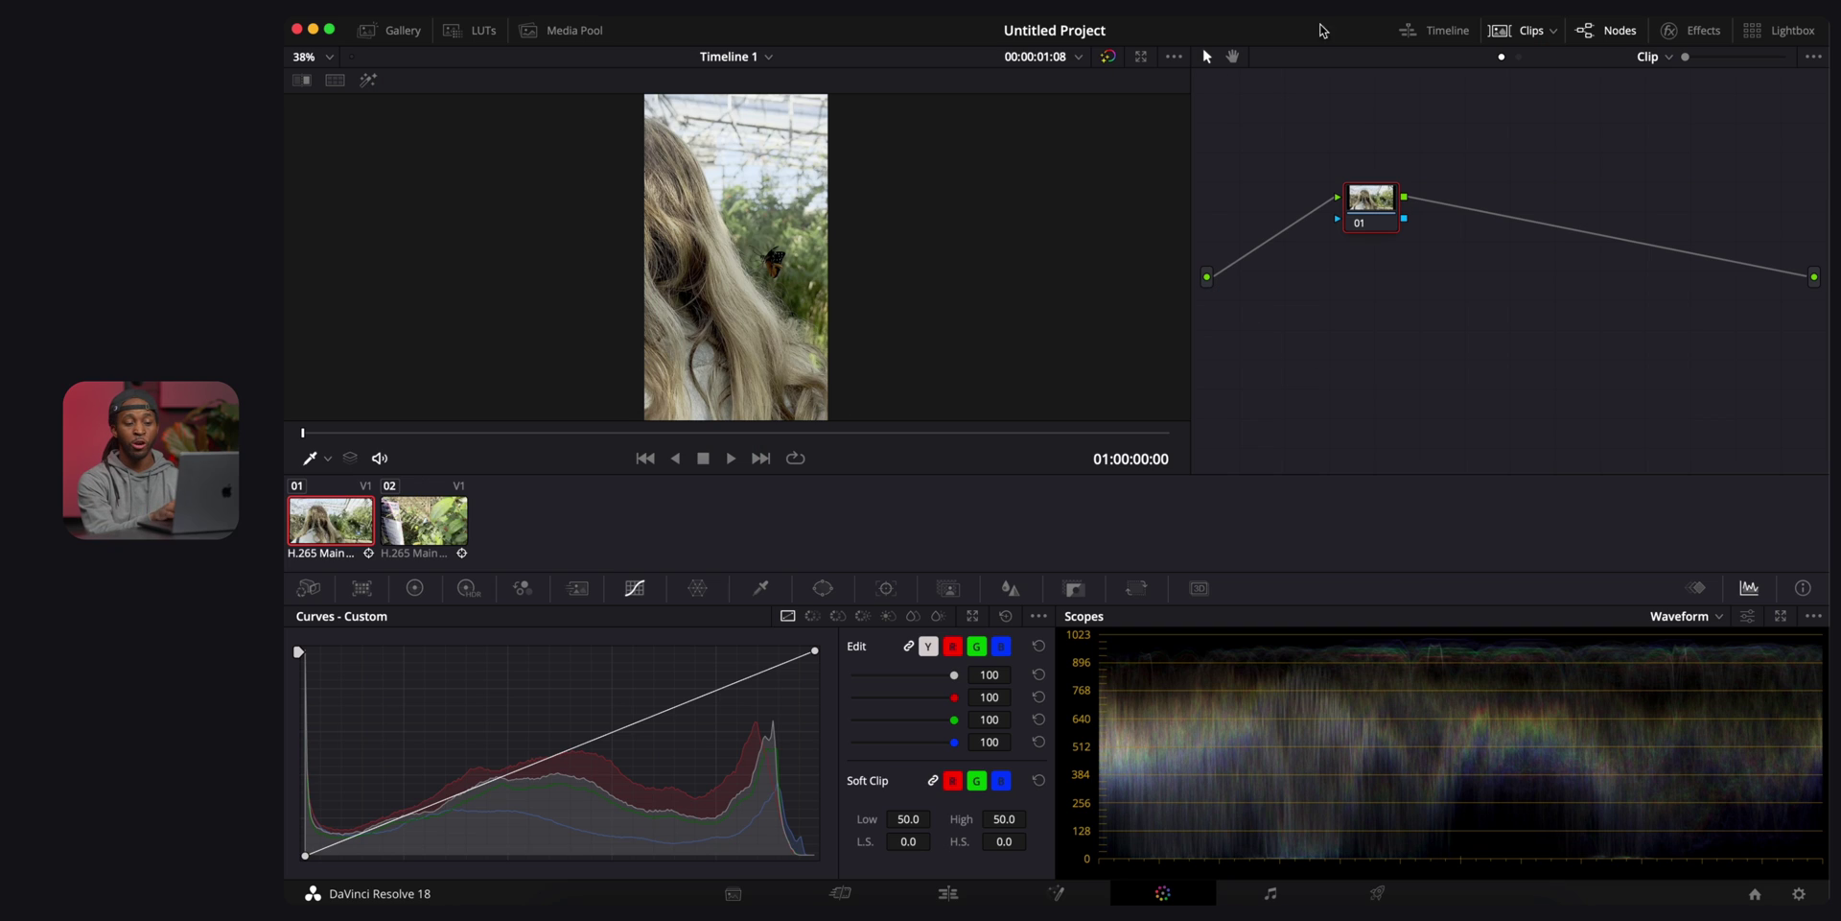
left_click_drag(1389, 211, 1347, 212)
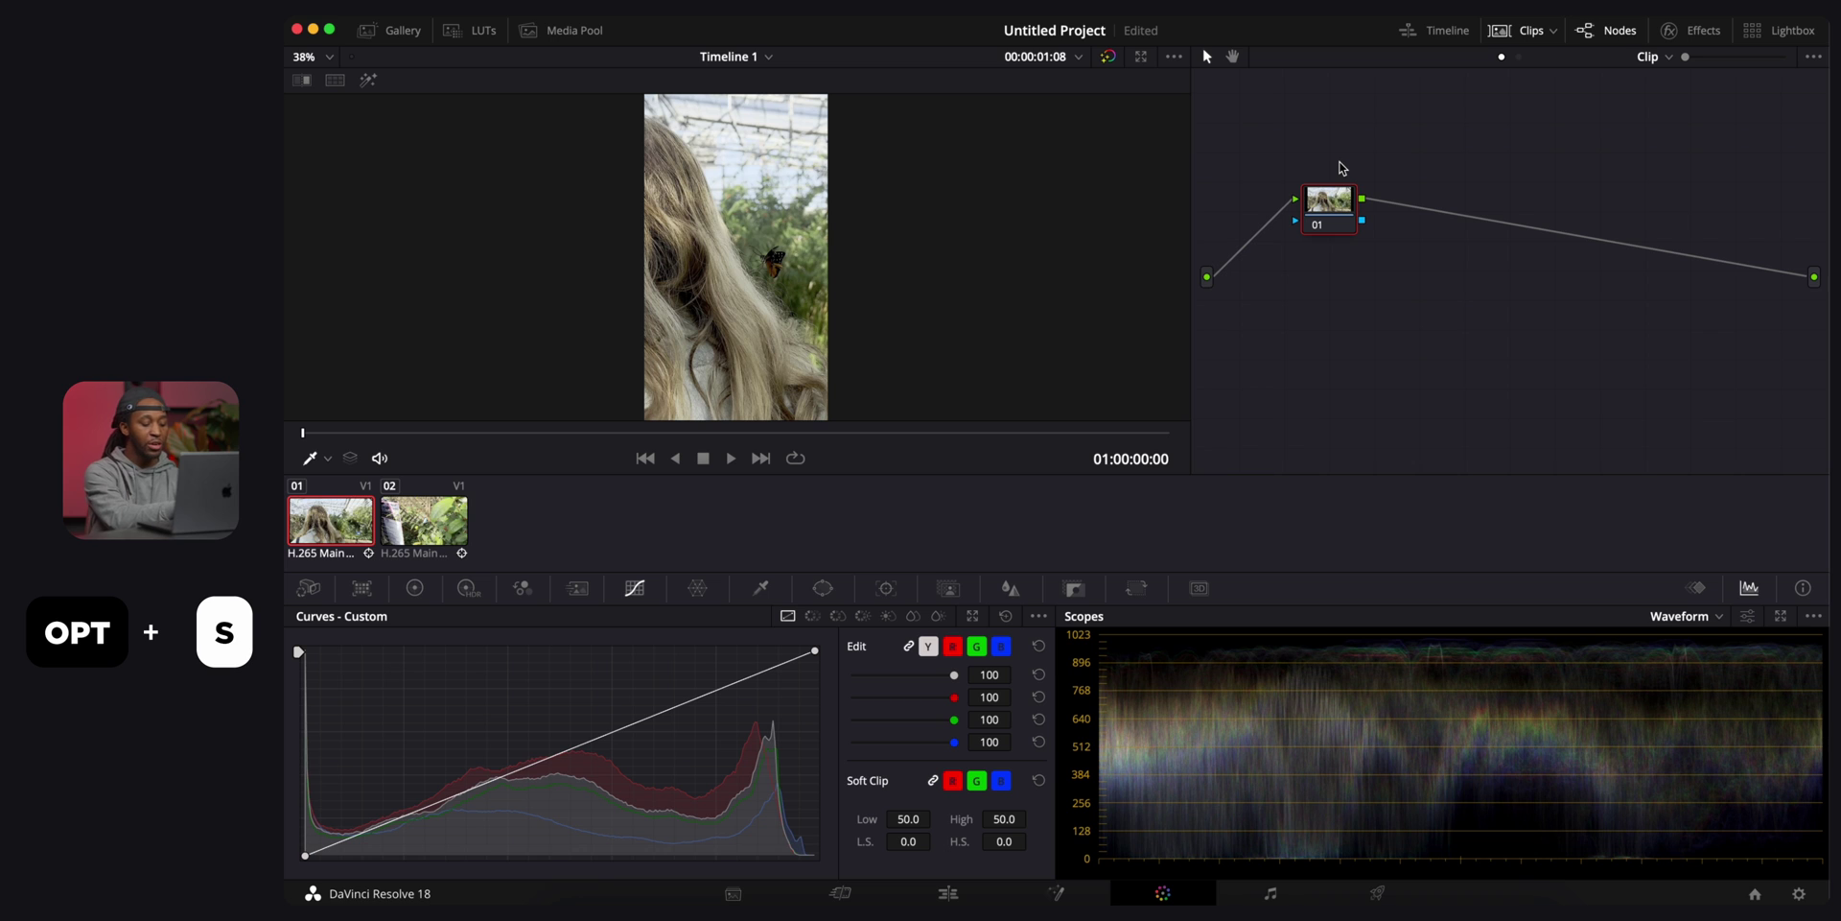
Add serial nodes 02 and 03 after node 01 with Option+S.
key("alt+s")
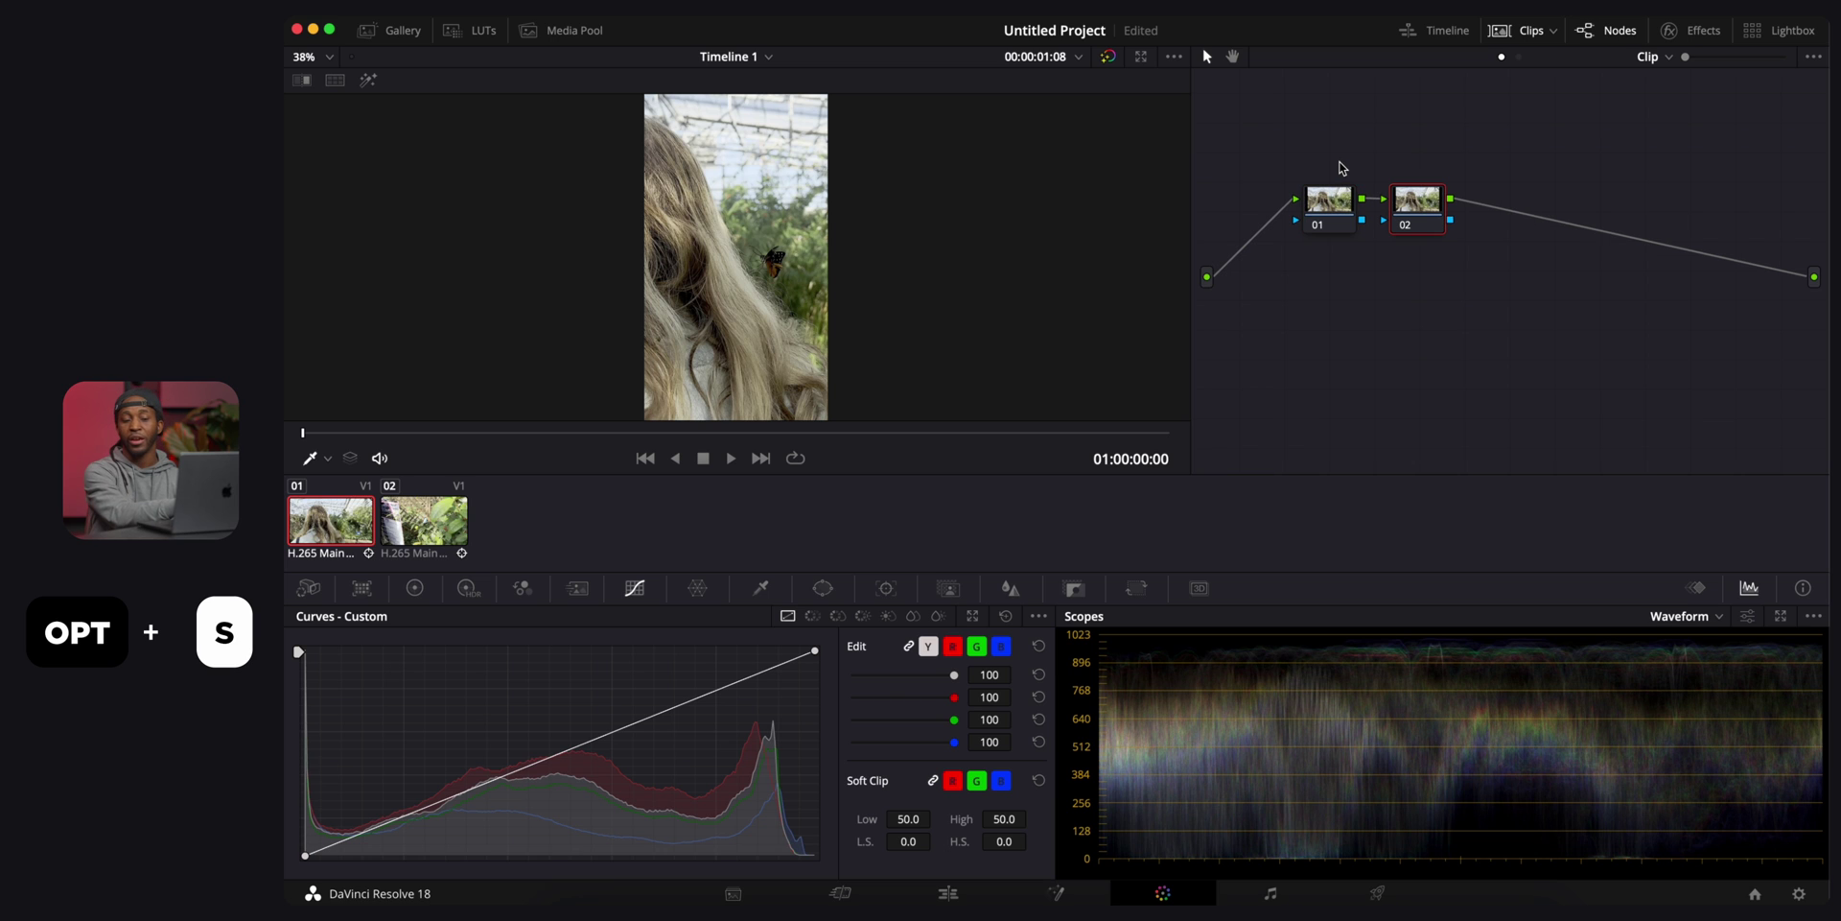
key("alt+s")
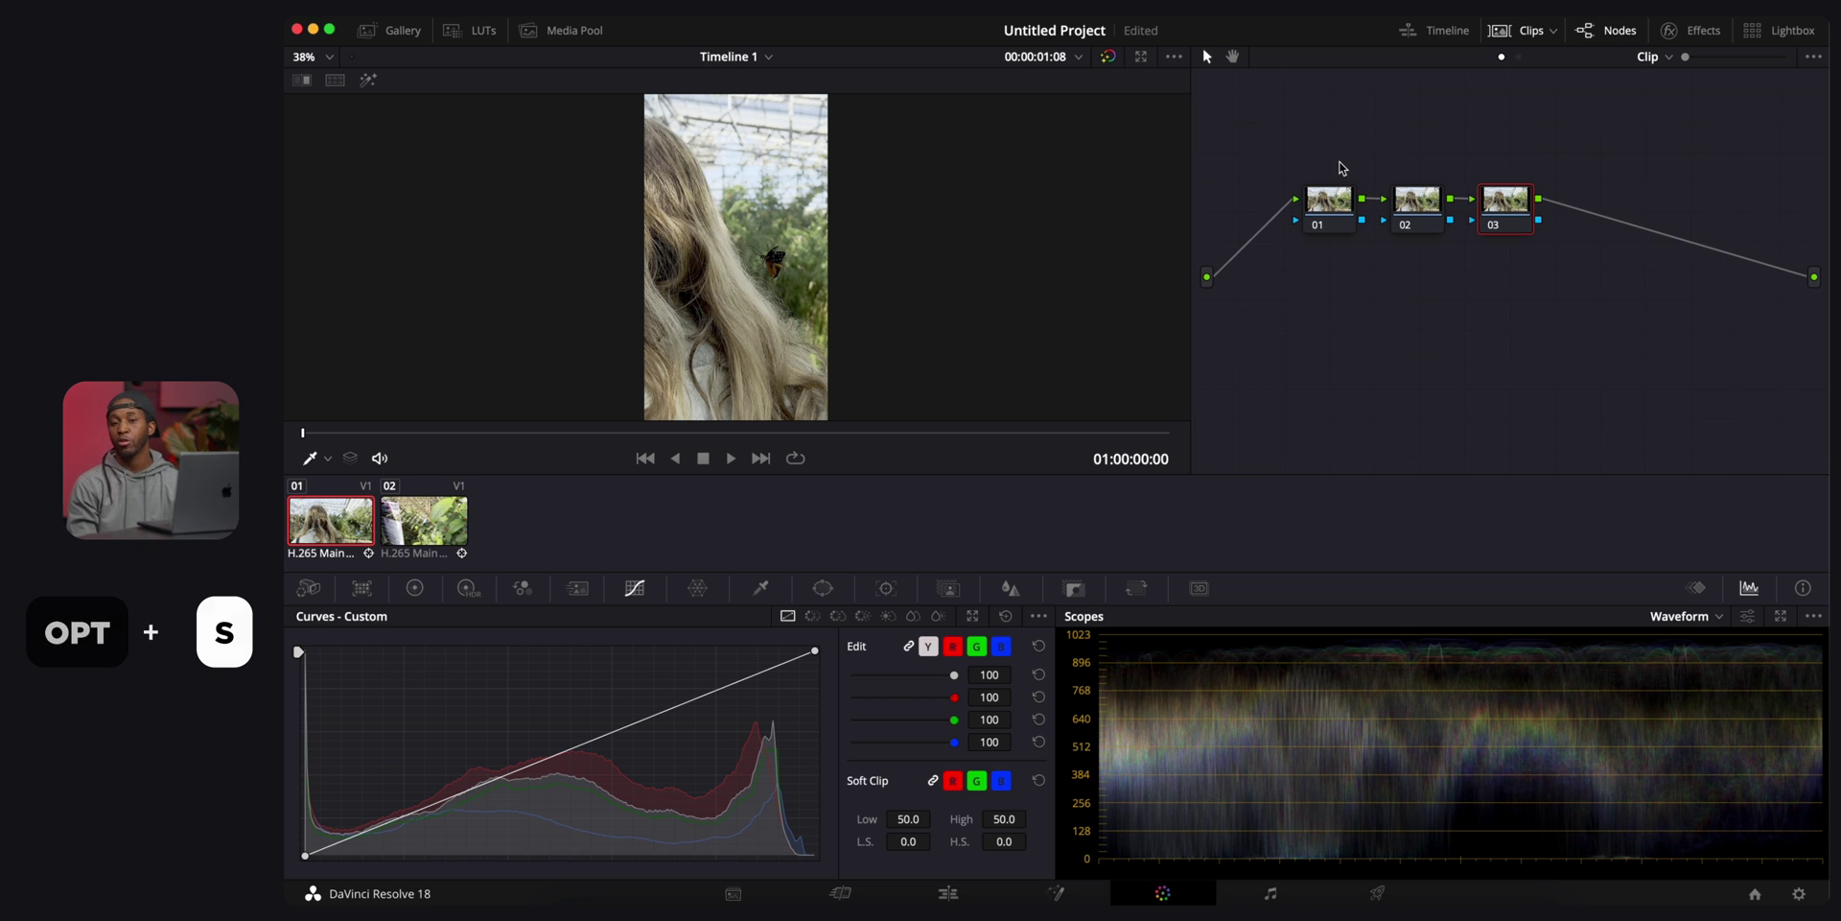
left_click(1694, 34)
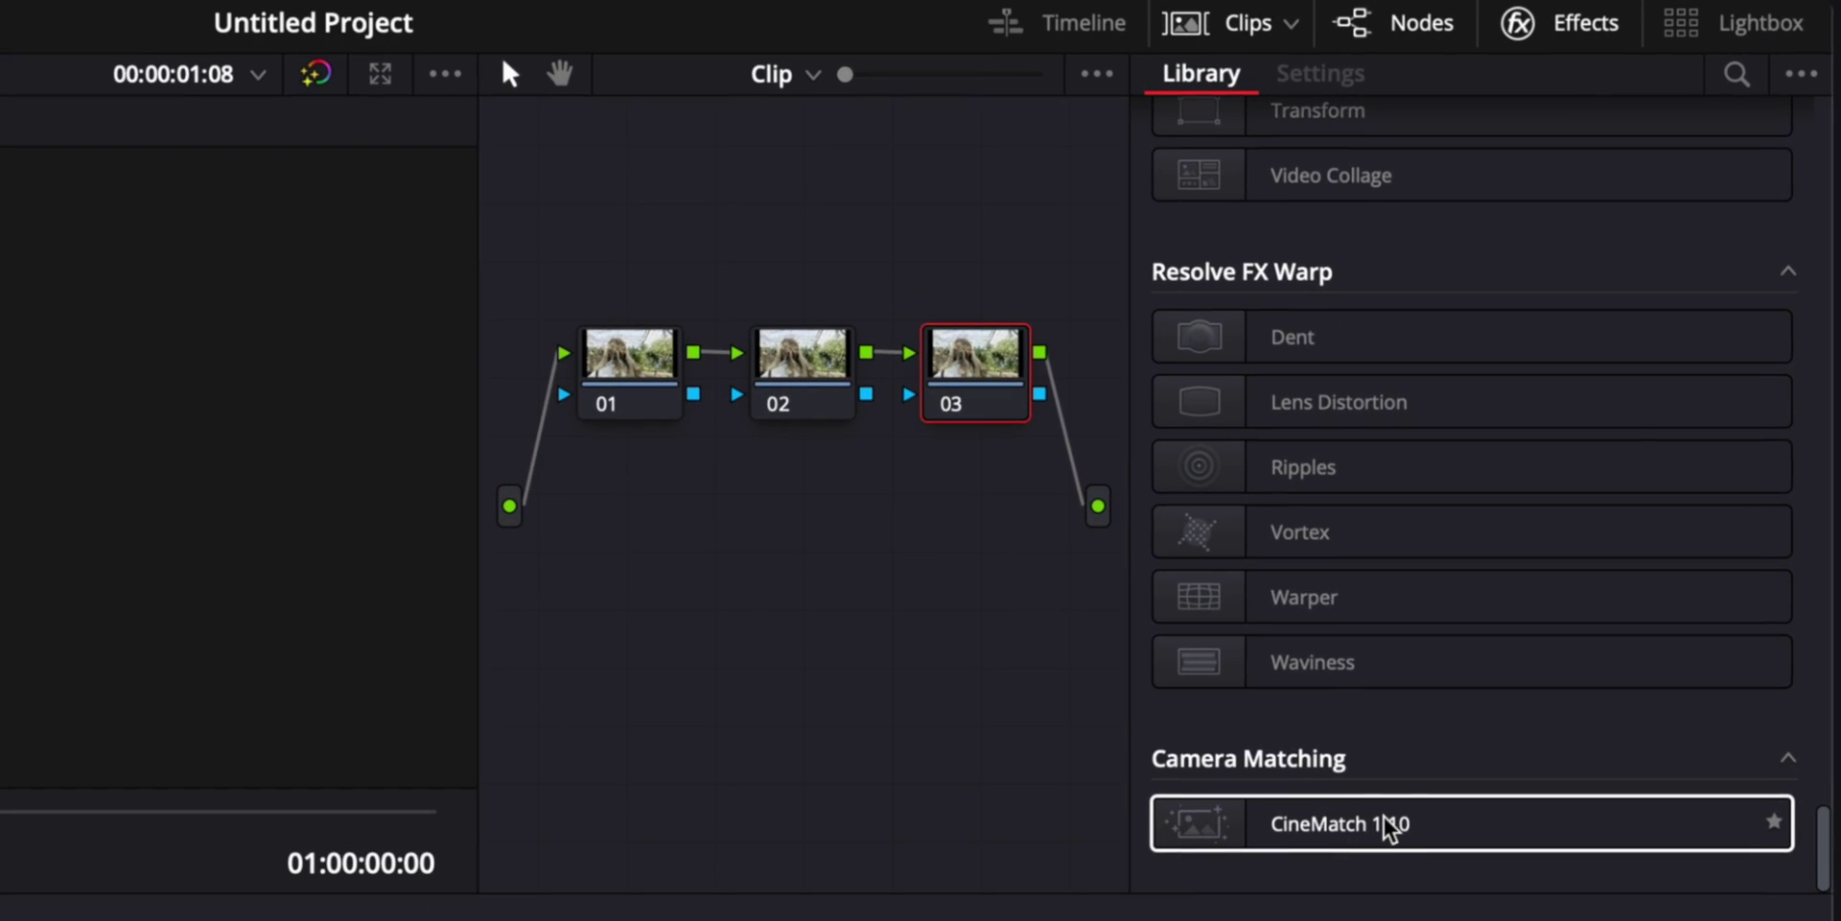
Drag CineMatch 1.10 from the Effects library onto node 03.
left_click_drag(1391, 827, 1009, 362)
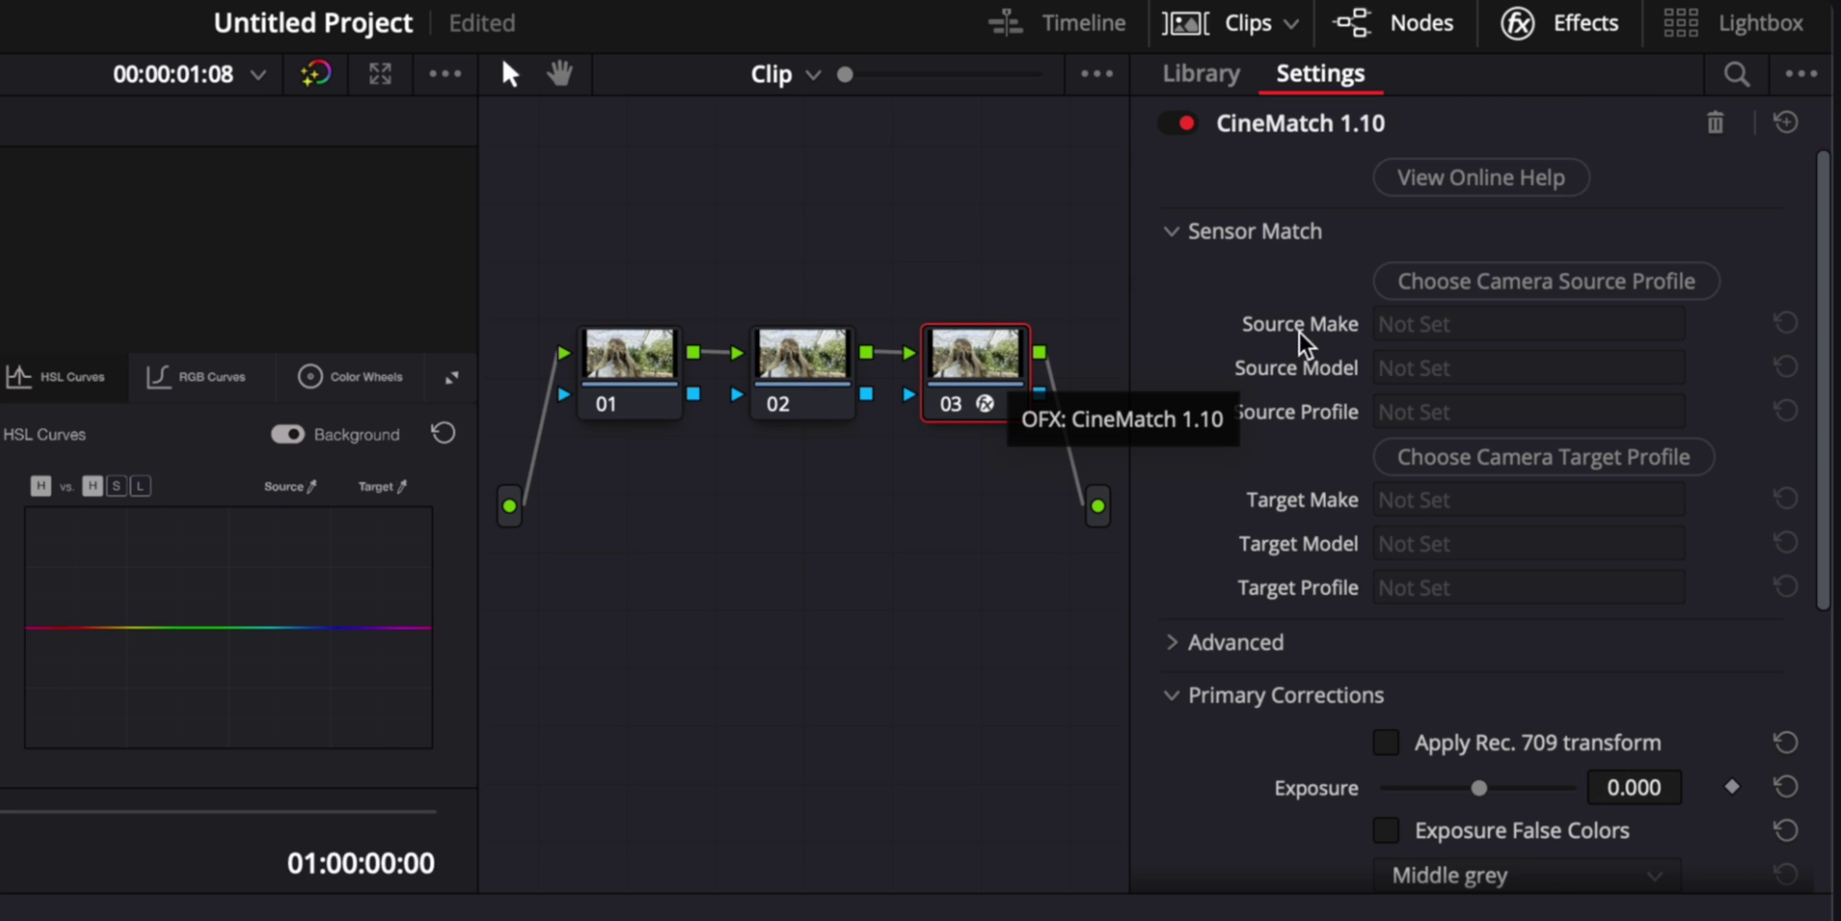
left_click(1508, 288)
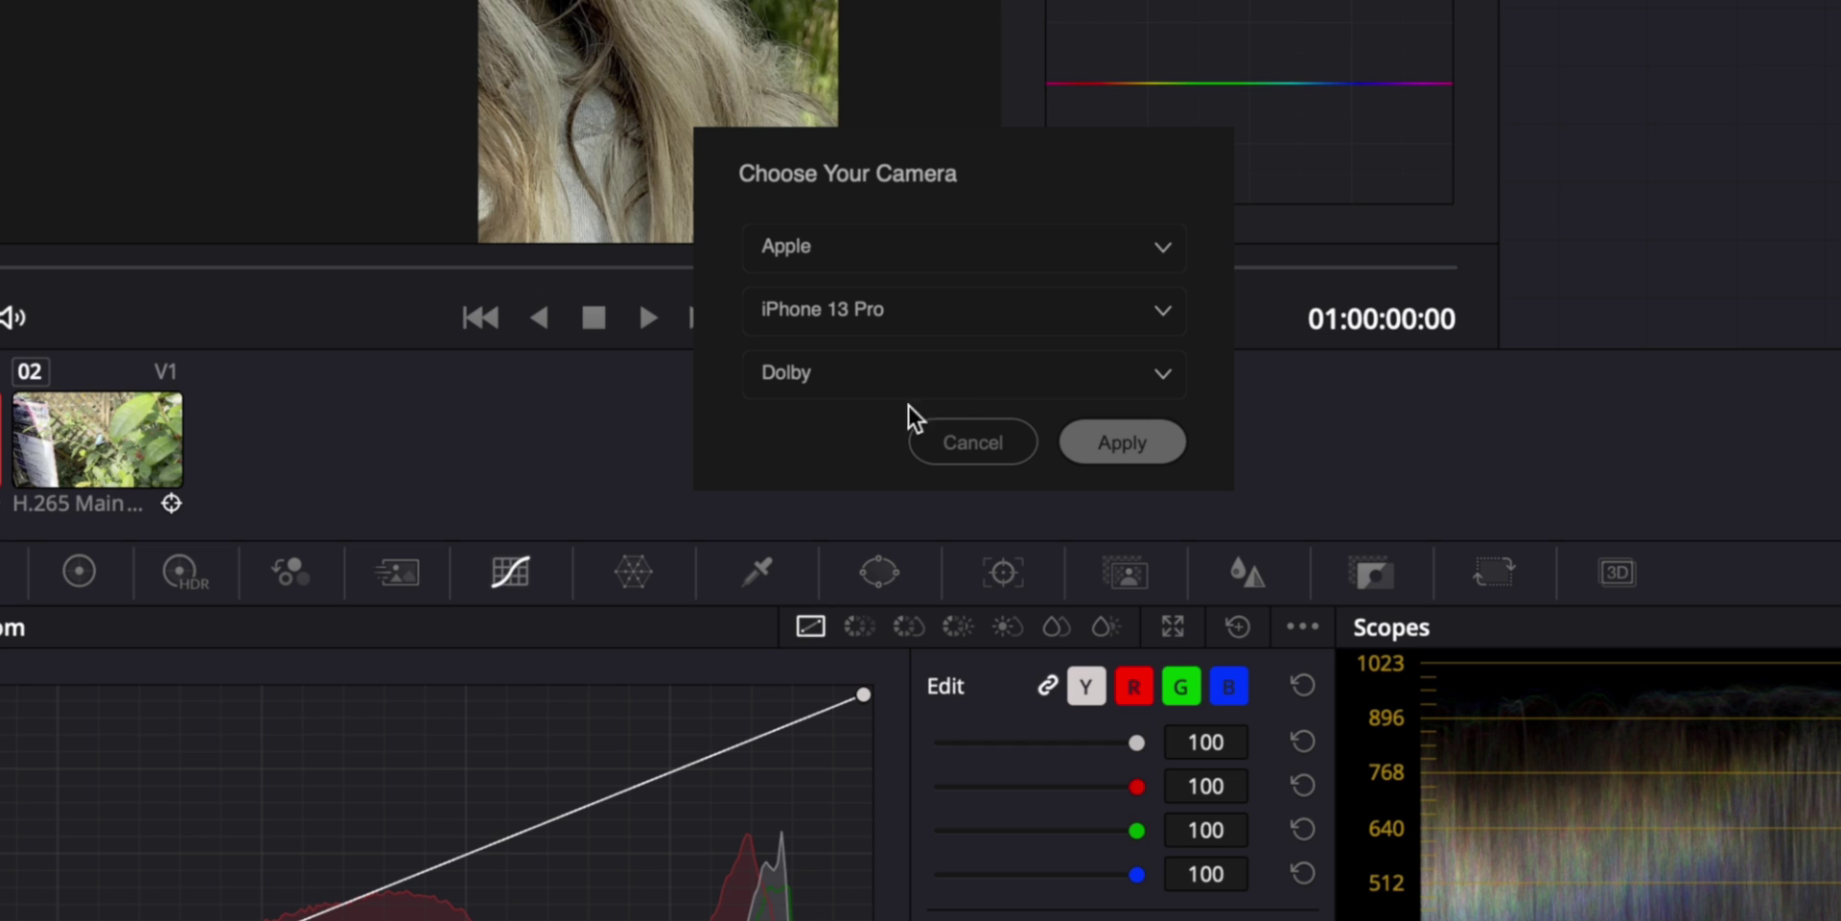
Switch the iPhone 13 Pro source profile from Dolby to FiLMiC Log v3 and apply.
left_click(856, 376)
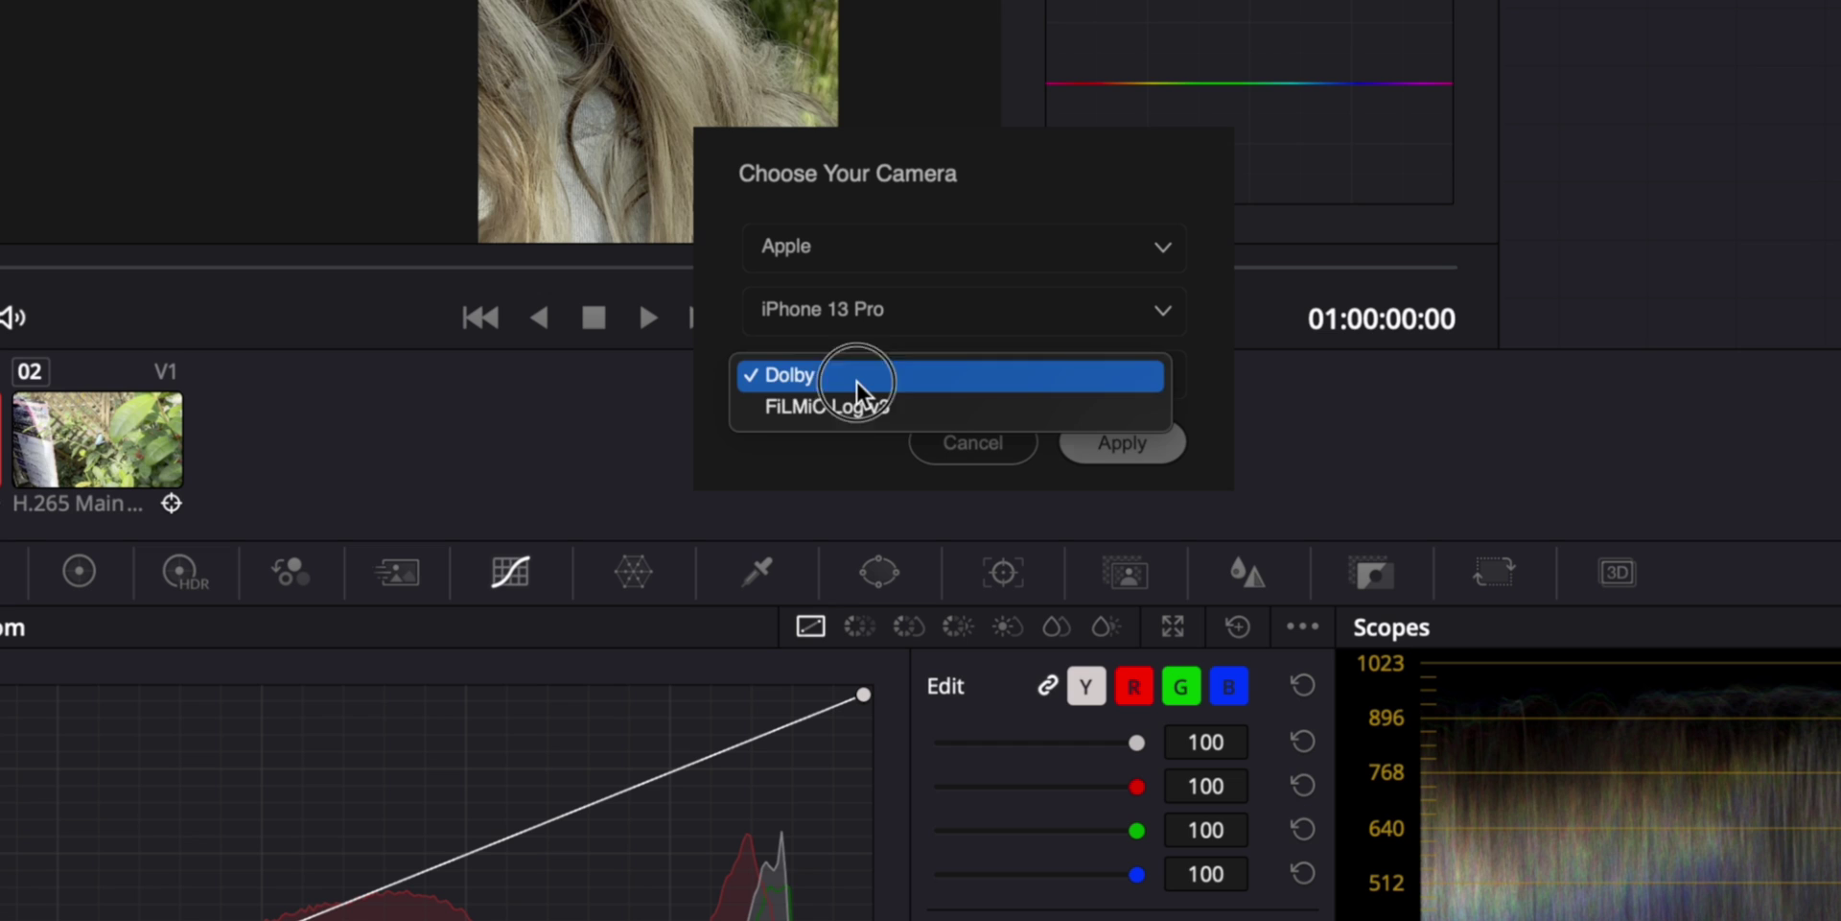
left_click(806, 412)
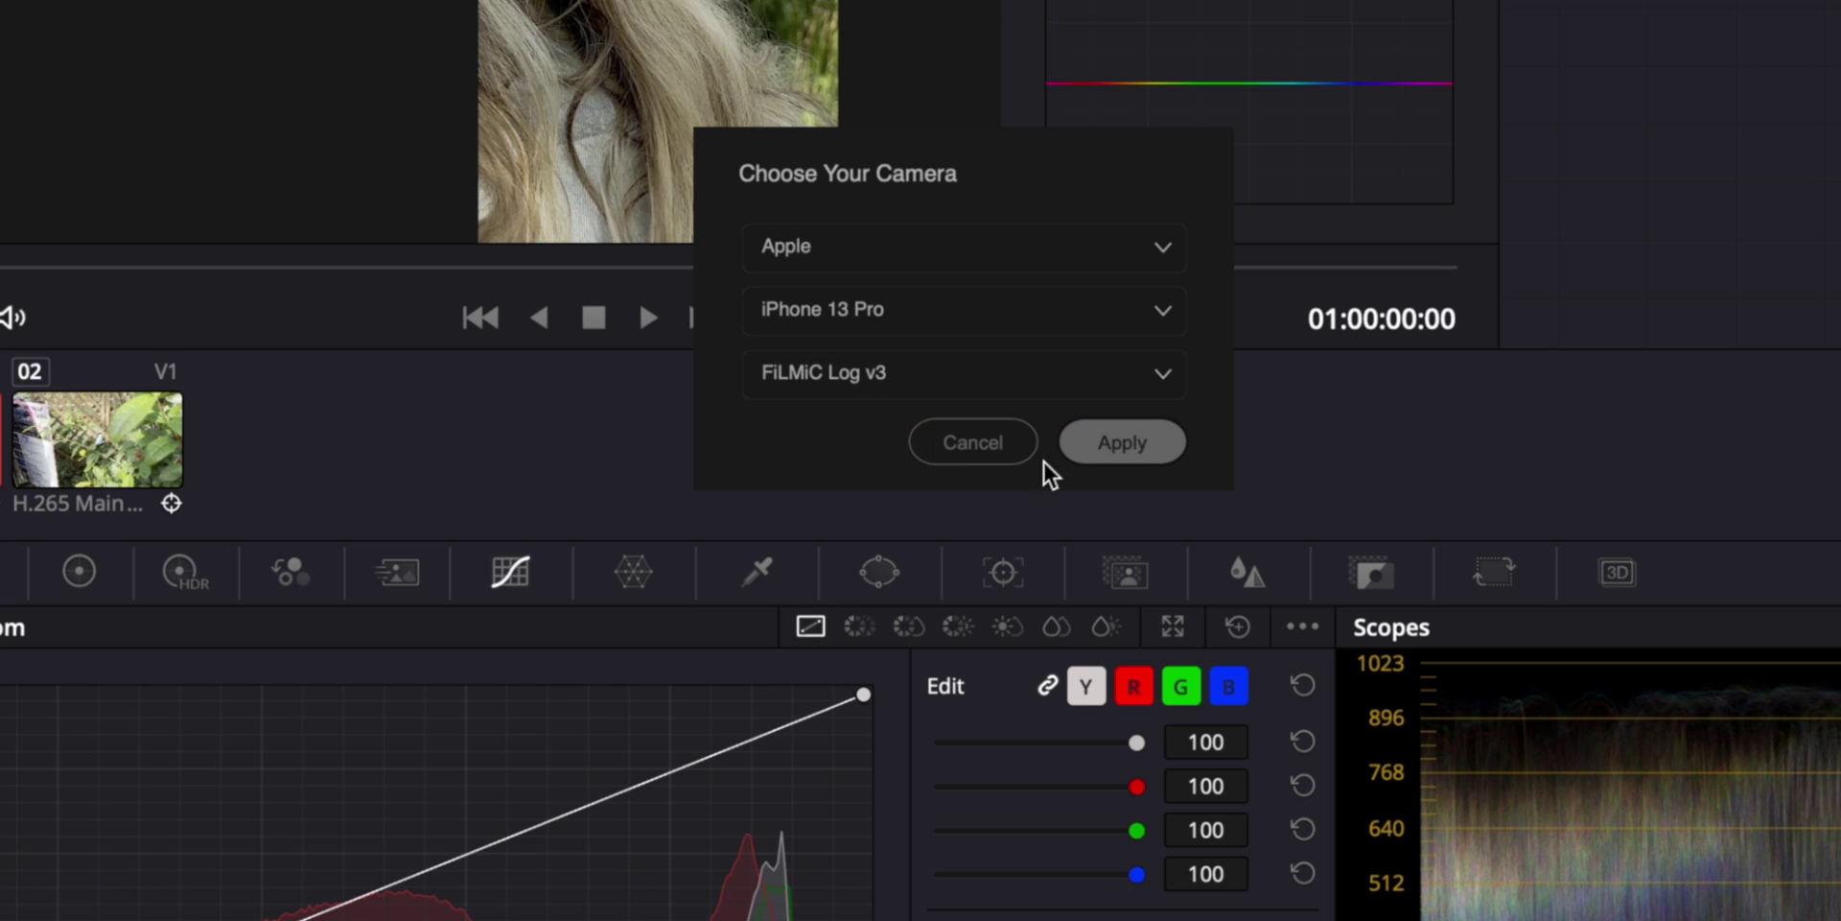
left_click(1124, 444)
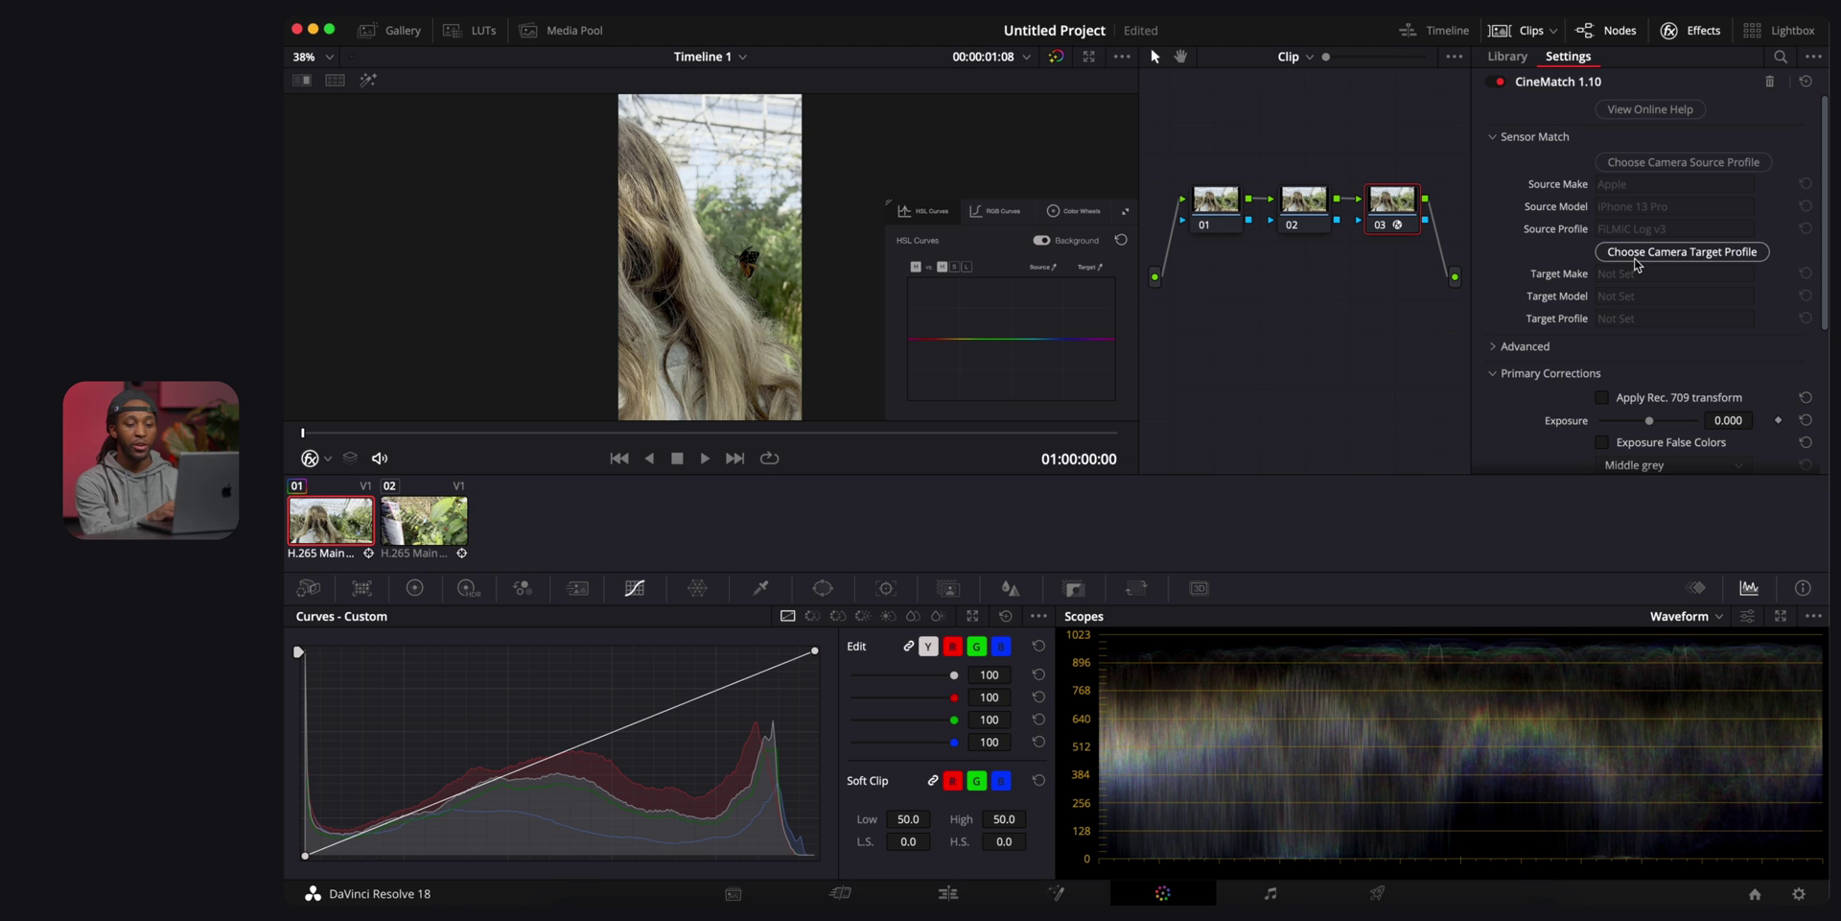
Set CineMatch's target camera to Blackmagic Design Pocket Cinema Camera 6K, Film Gen5, and apply it.
left_click(1657, 252)
left_click(805, 422)
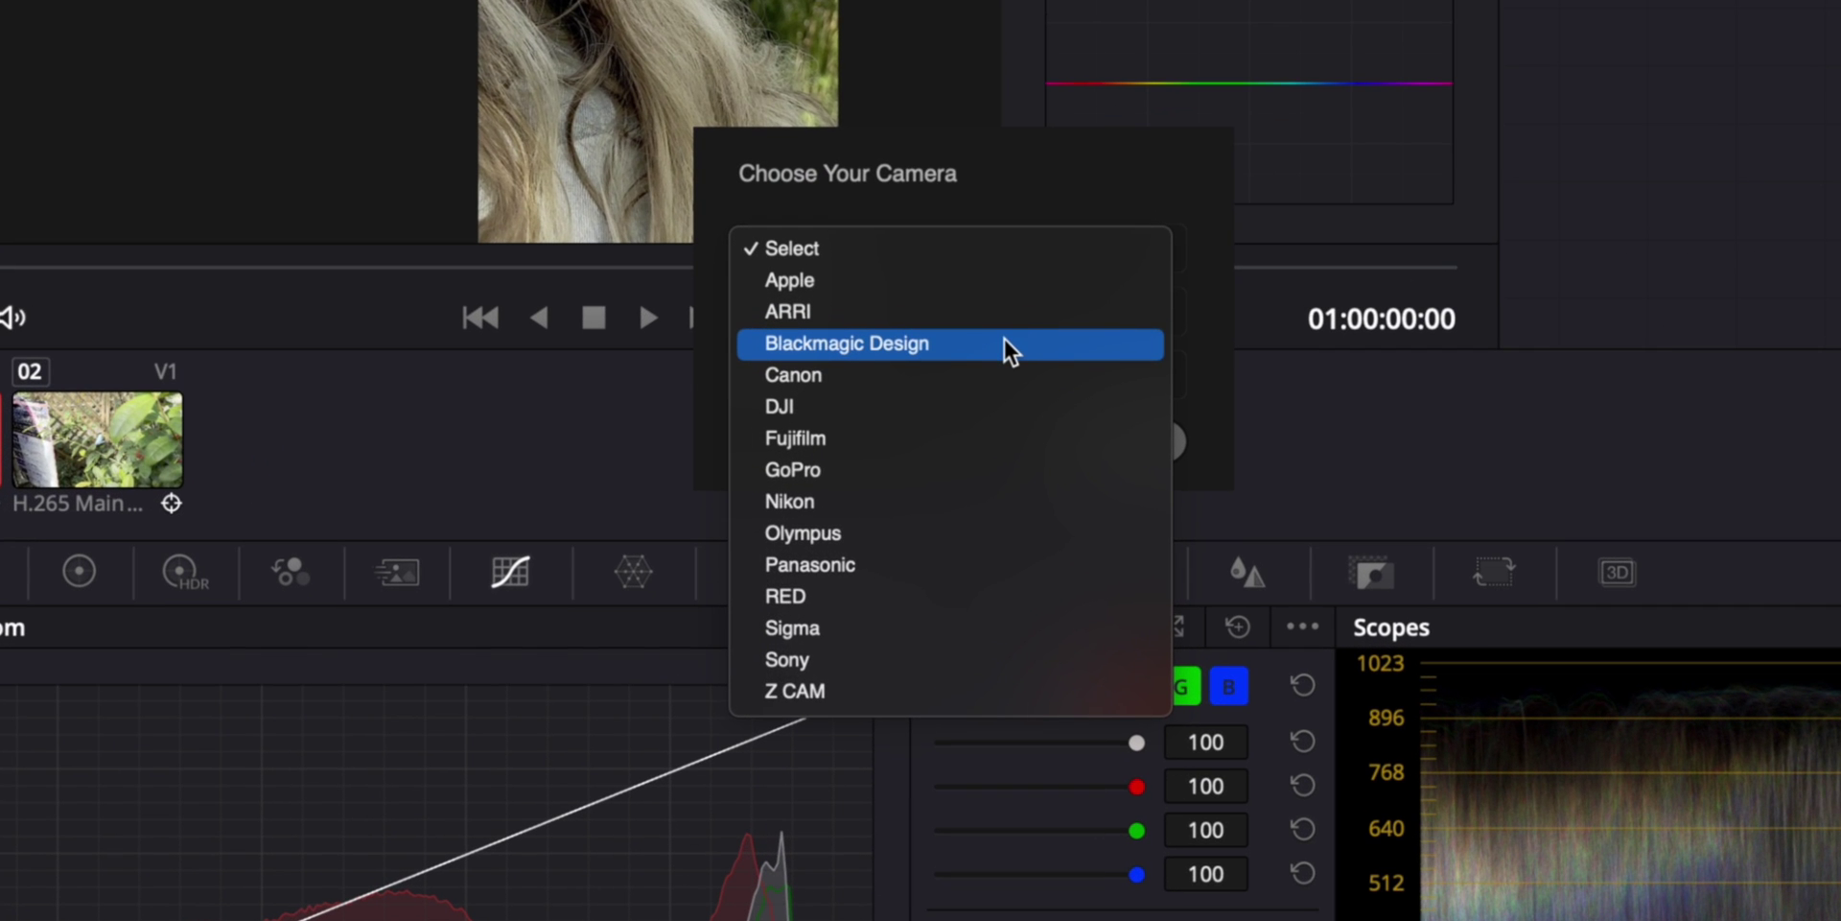
left_click(1003, 337)
left_click(928, 307)
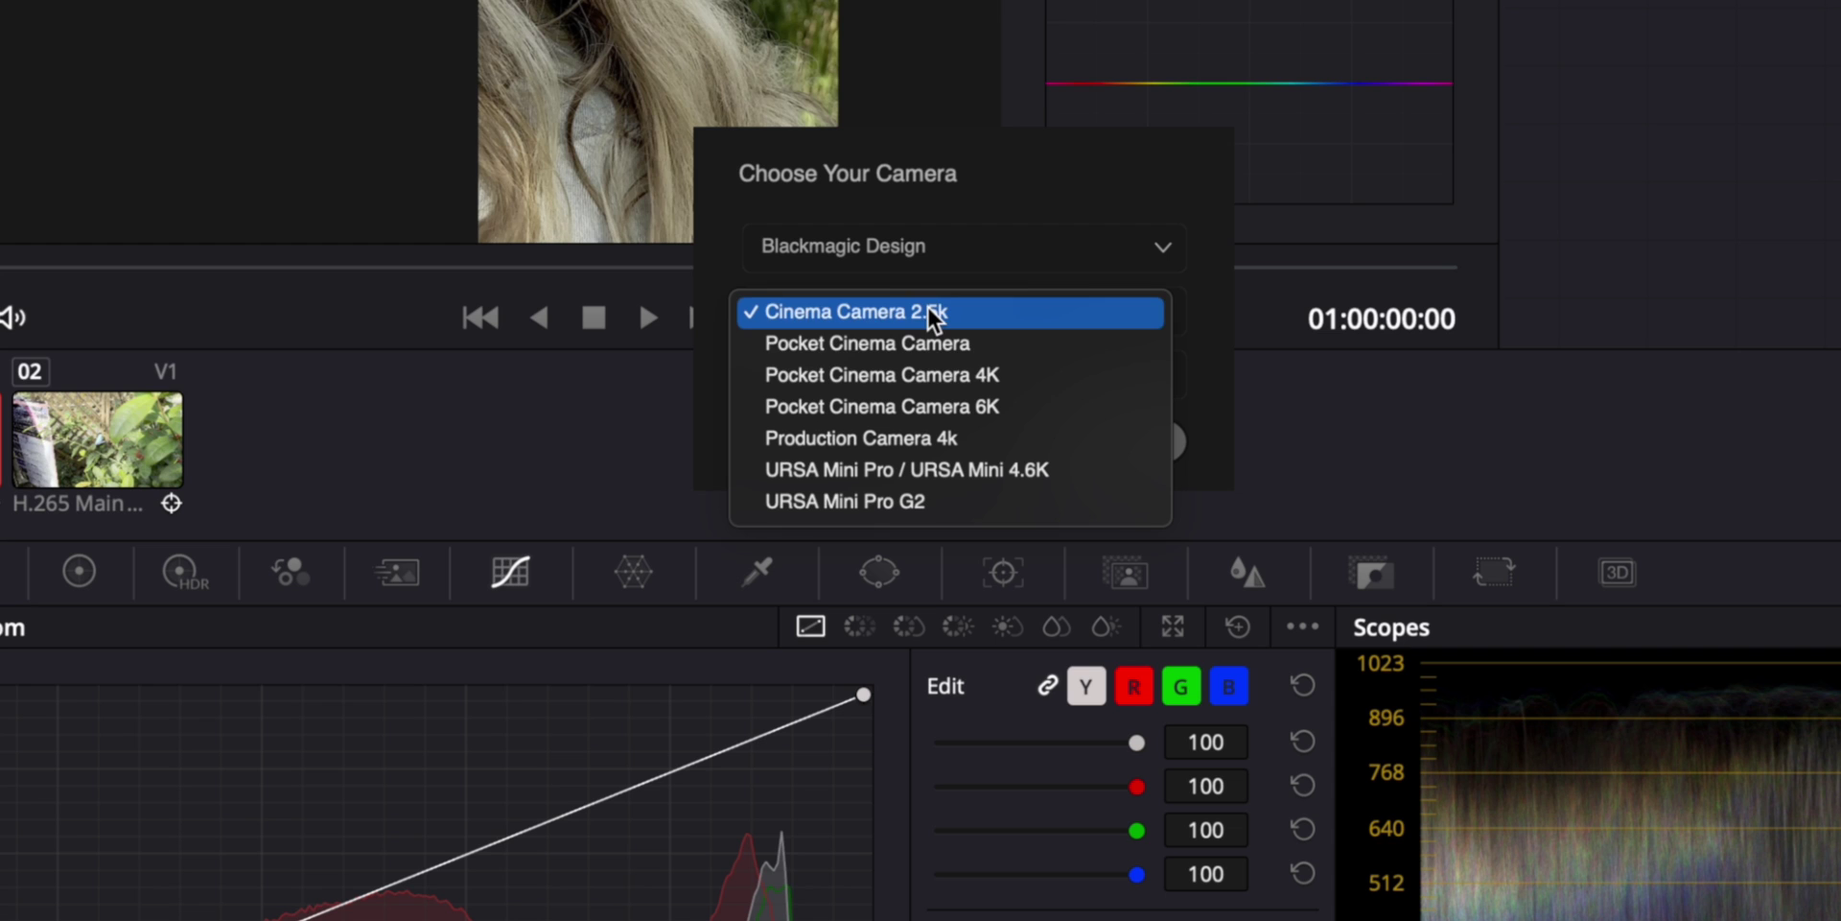
left_click(977, 406)
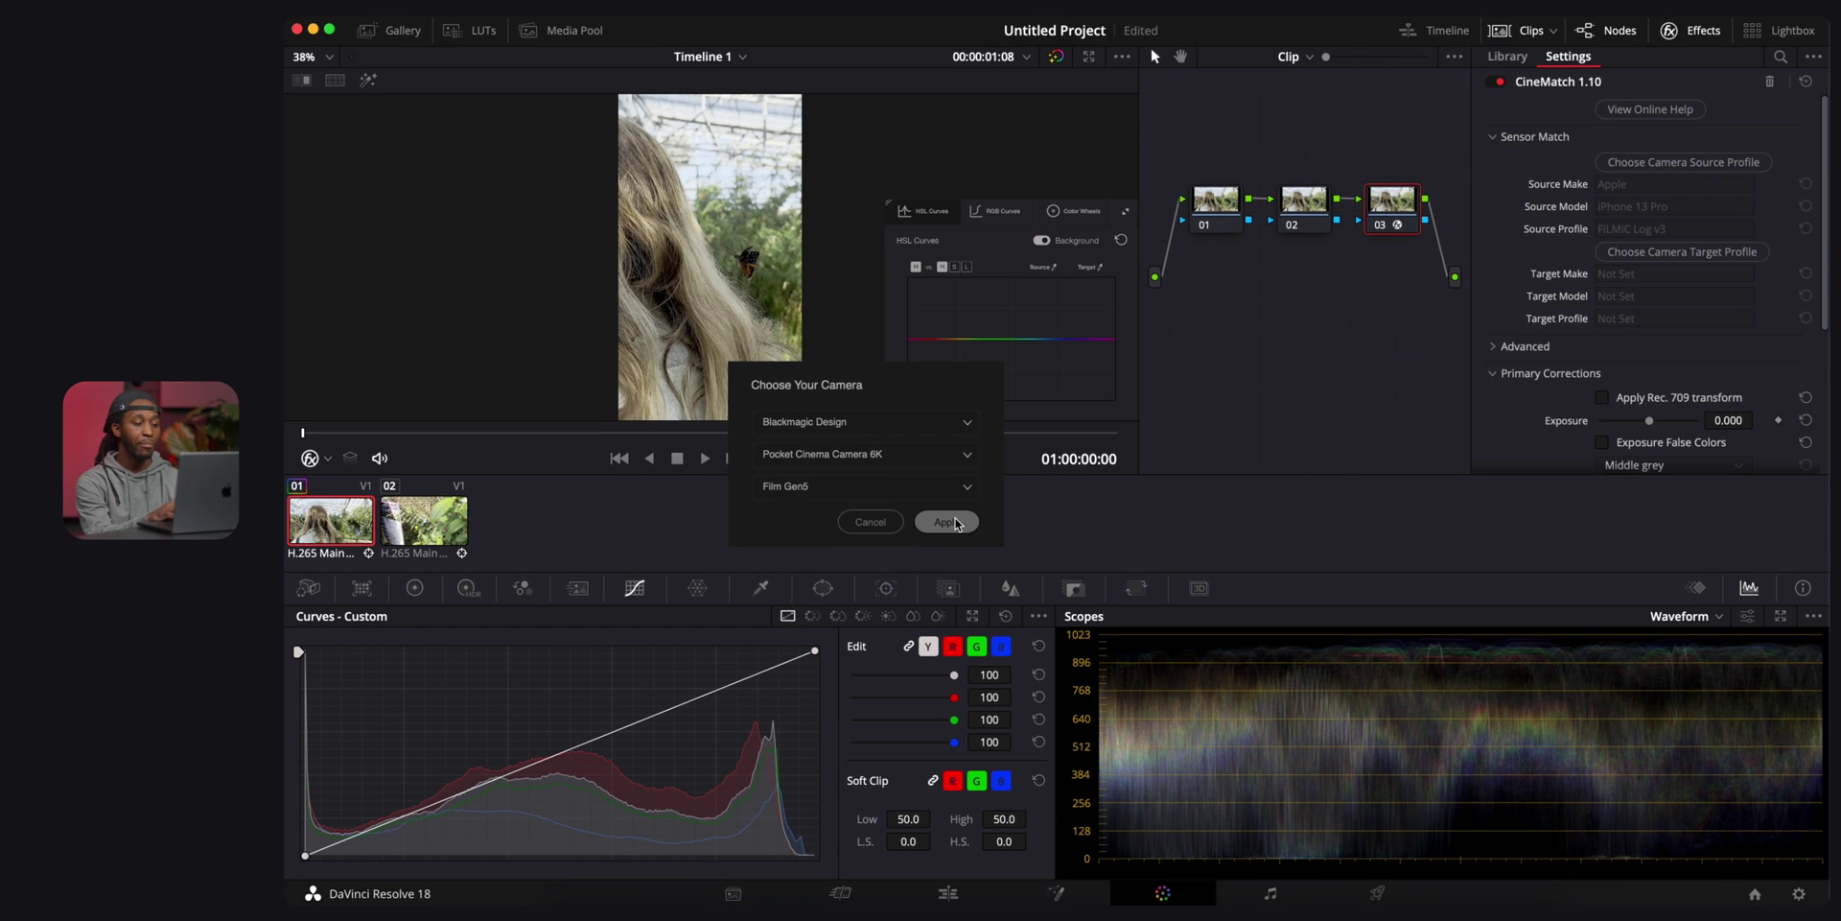
left_click(947, 522)
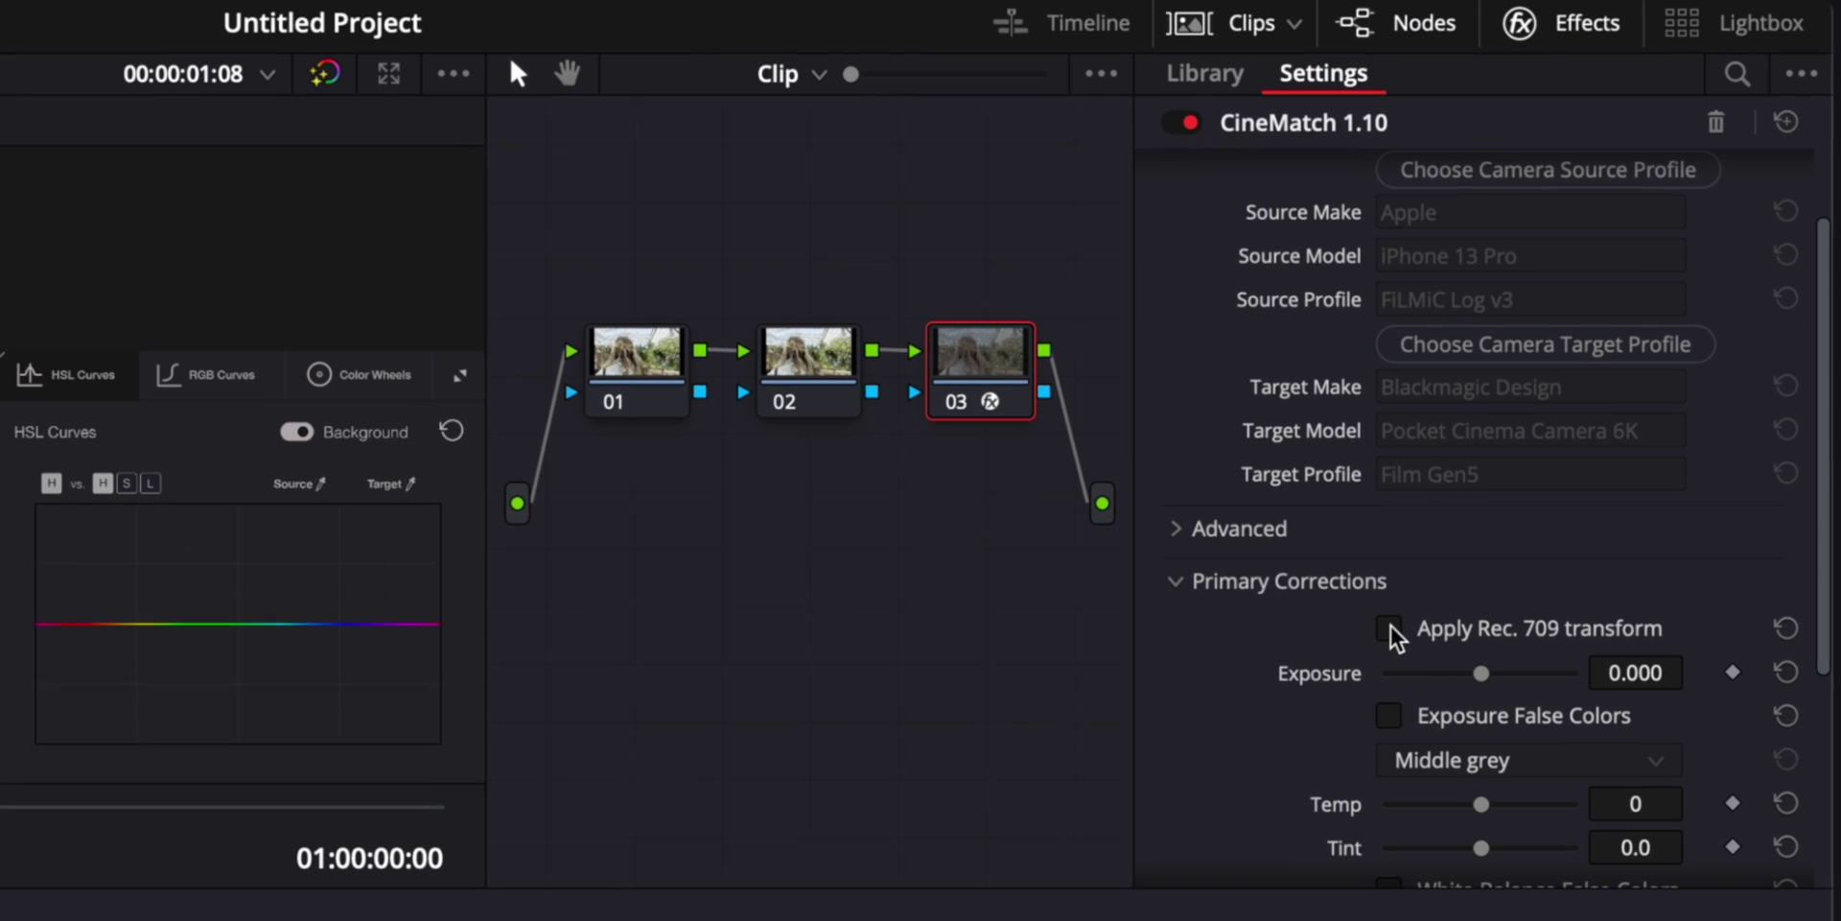
Enable Apply Rec. 709 transform in node 03's CineMatch, then select node 02.
left_click(1386, 635)
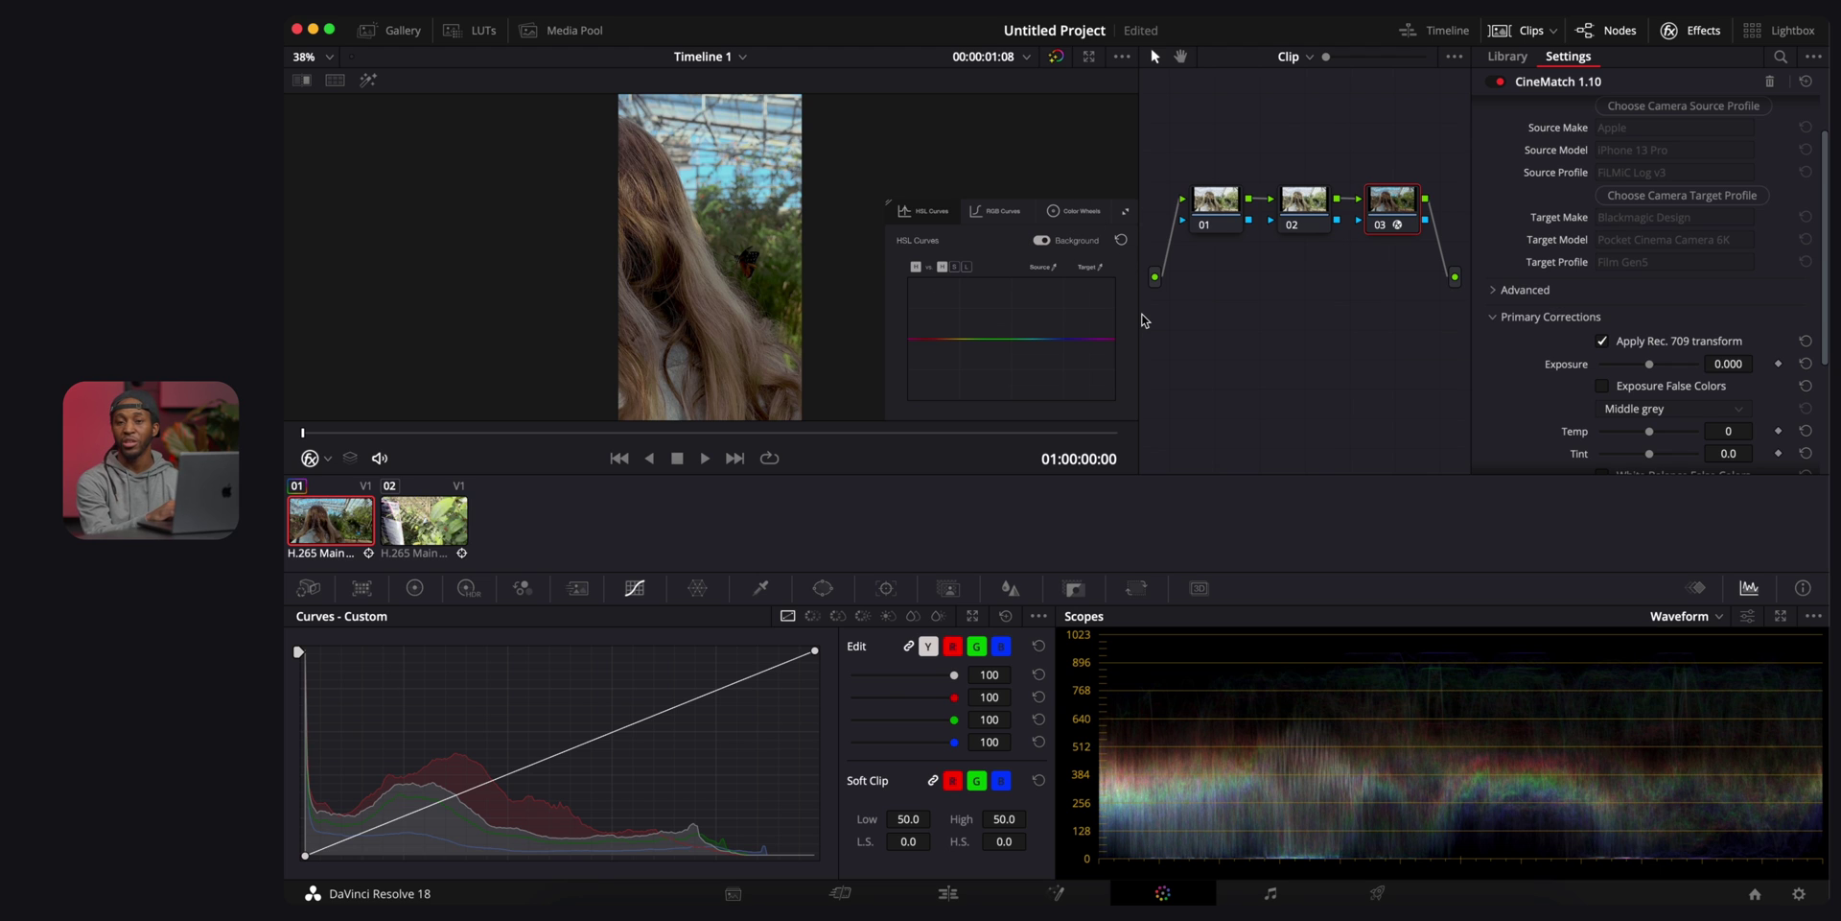
left_click(1301, 216)
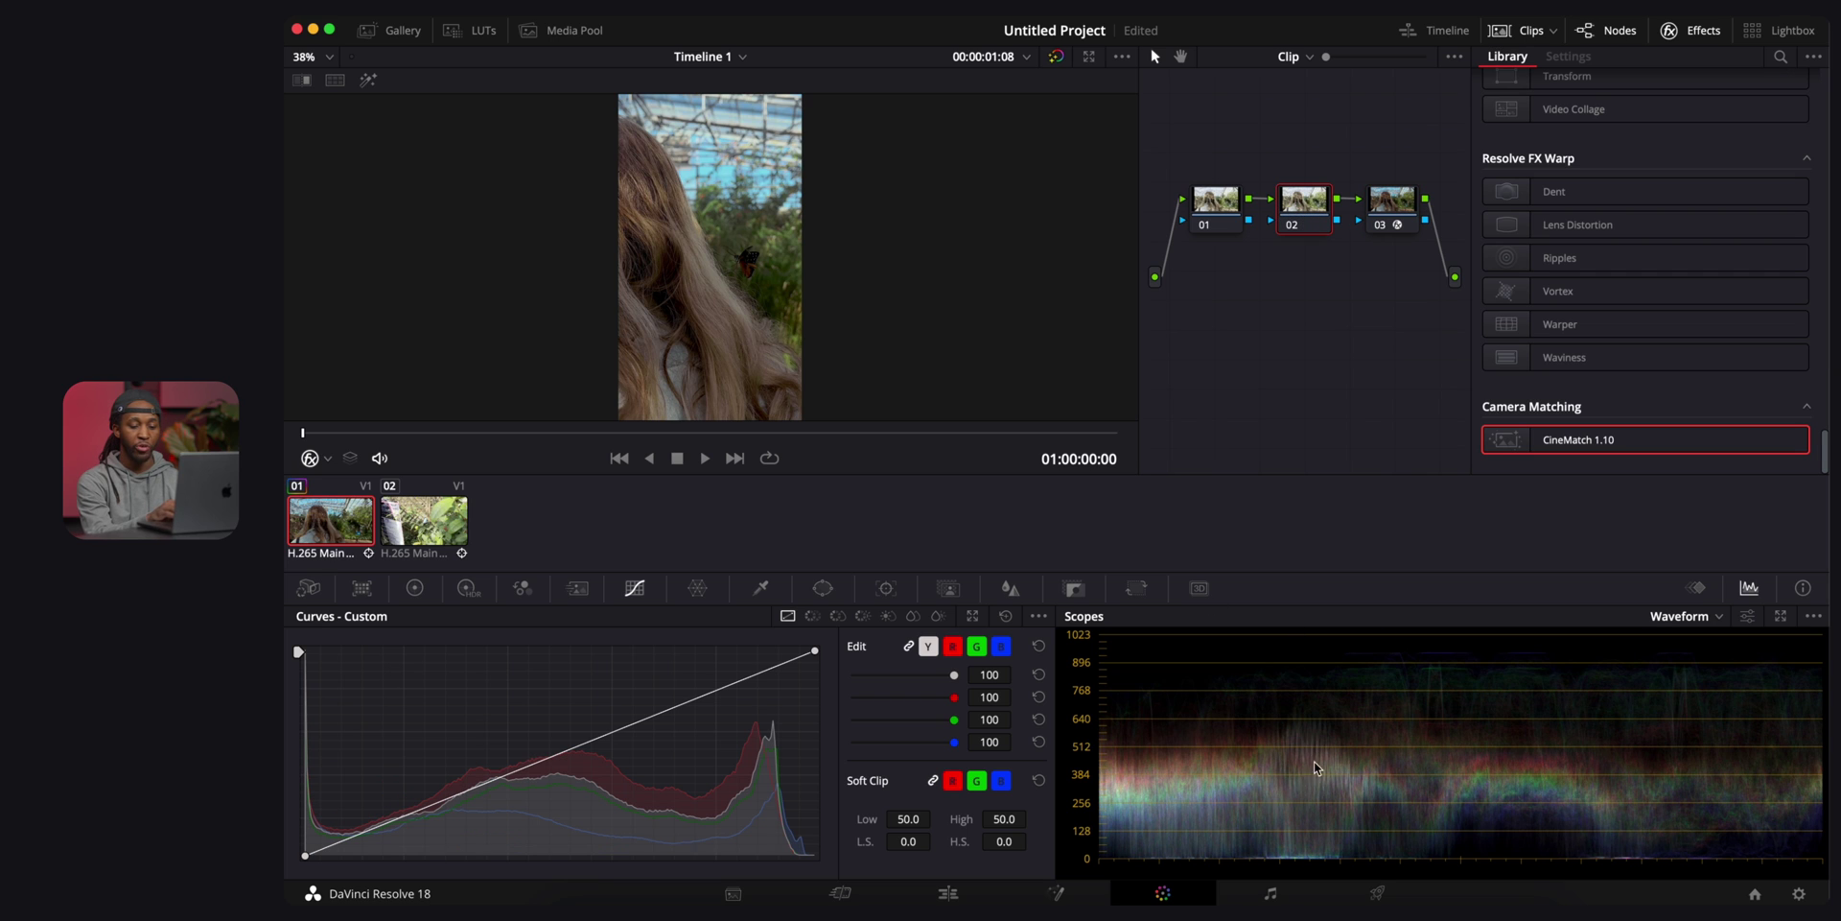
Drag a new point on node 02's custom curve to reshape the upper tones.
left_click(1696, 619)
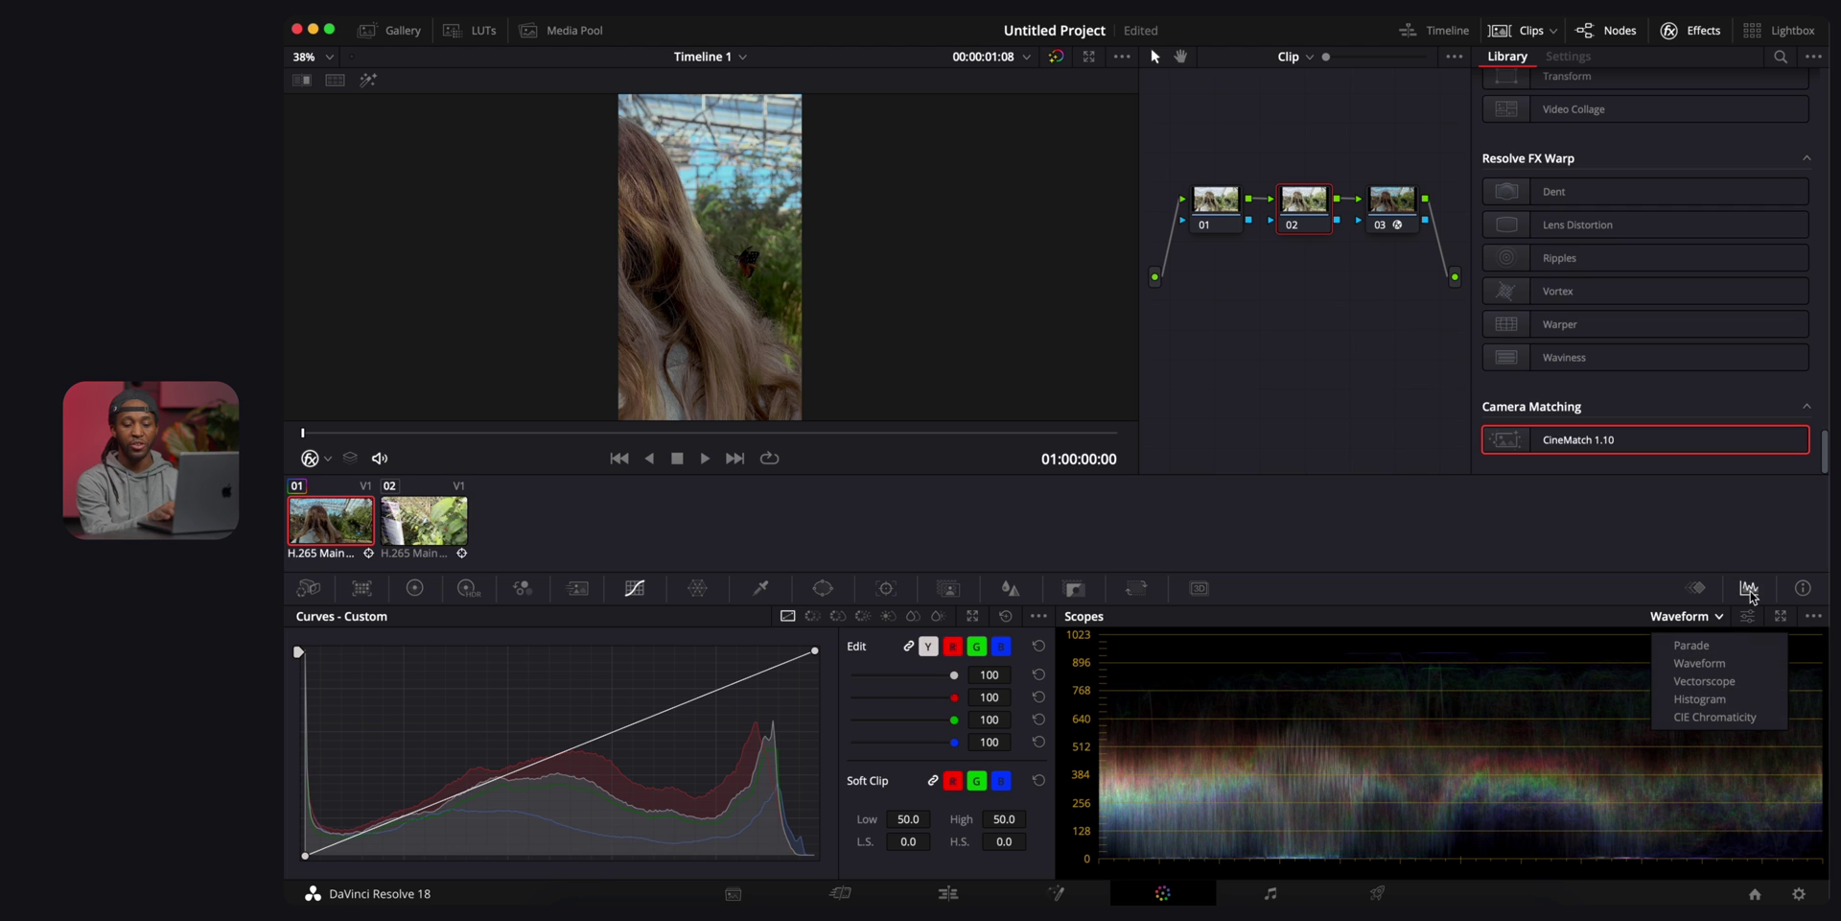
left_click(1750, 593)
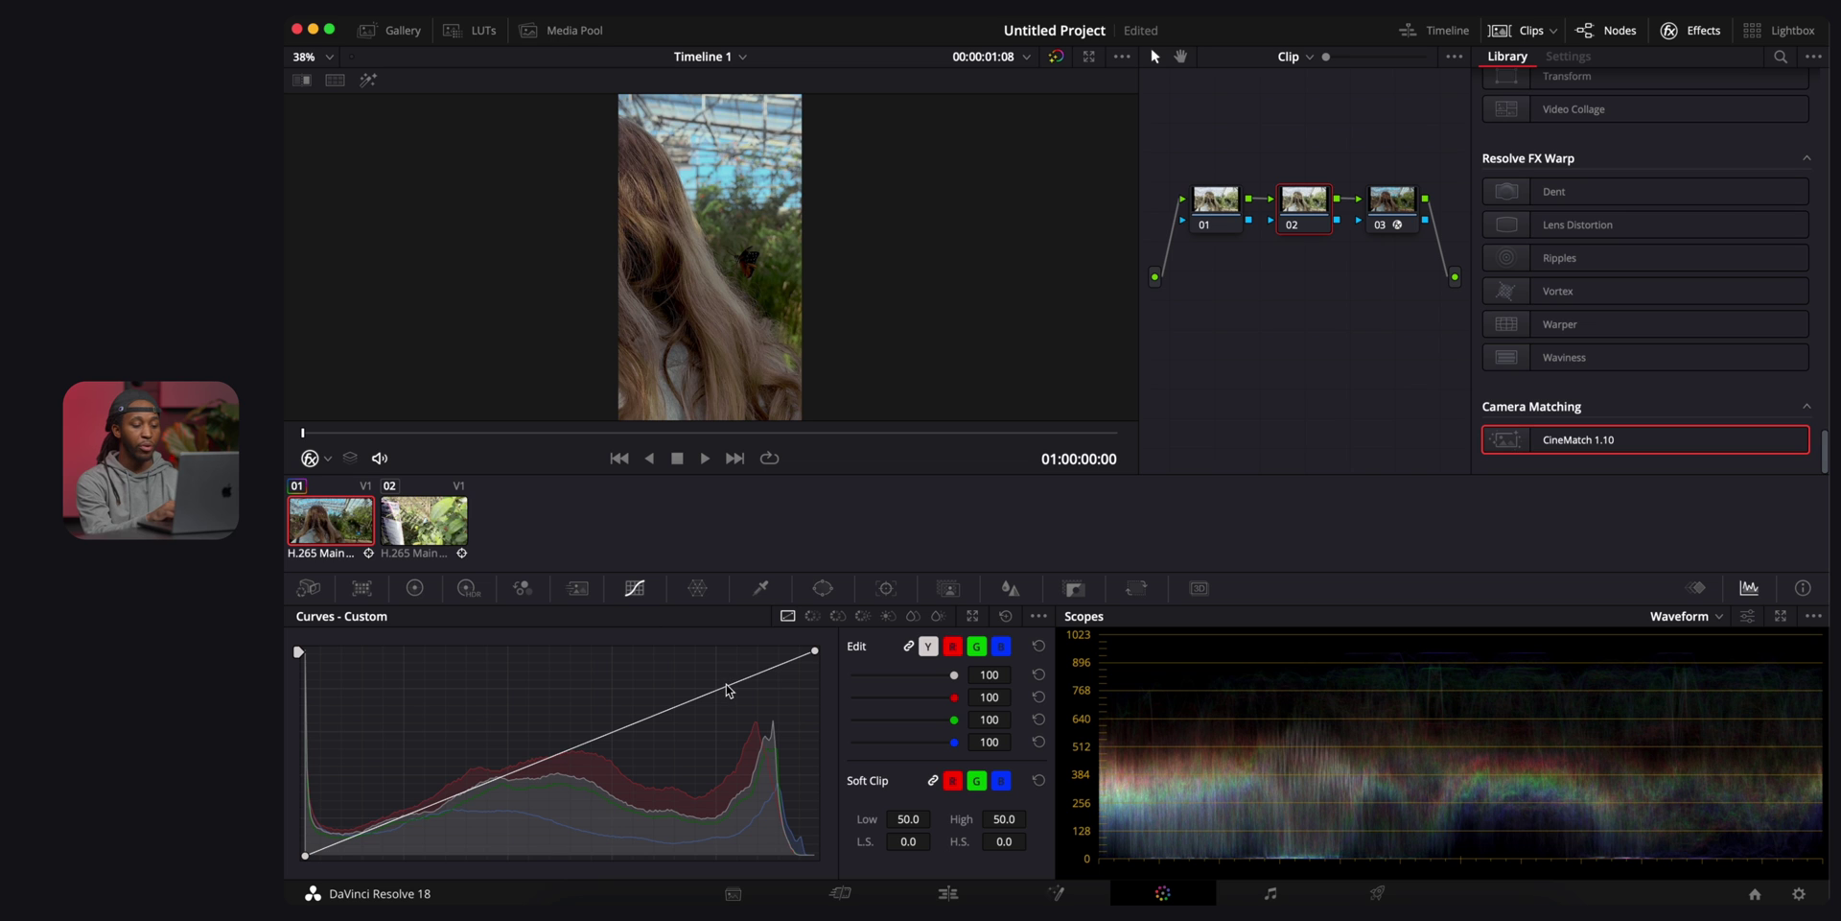
mouse_move(725, 691)
left_mouse_down()
mouse_move(715, 666)
mouse_move(718, 683)
left_mouse_up()
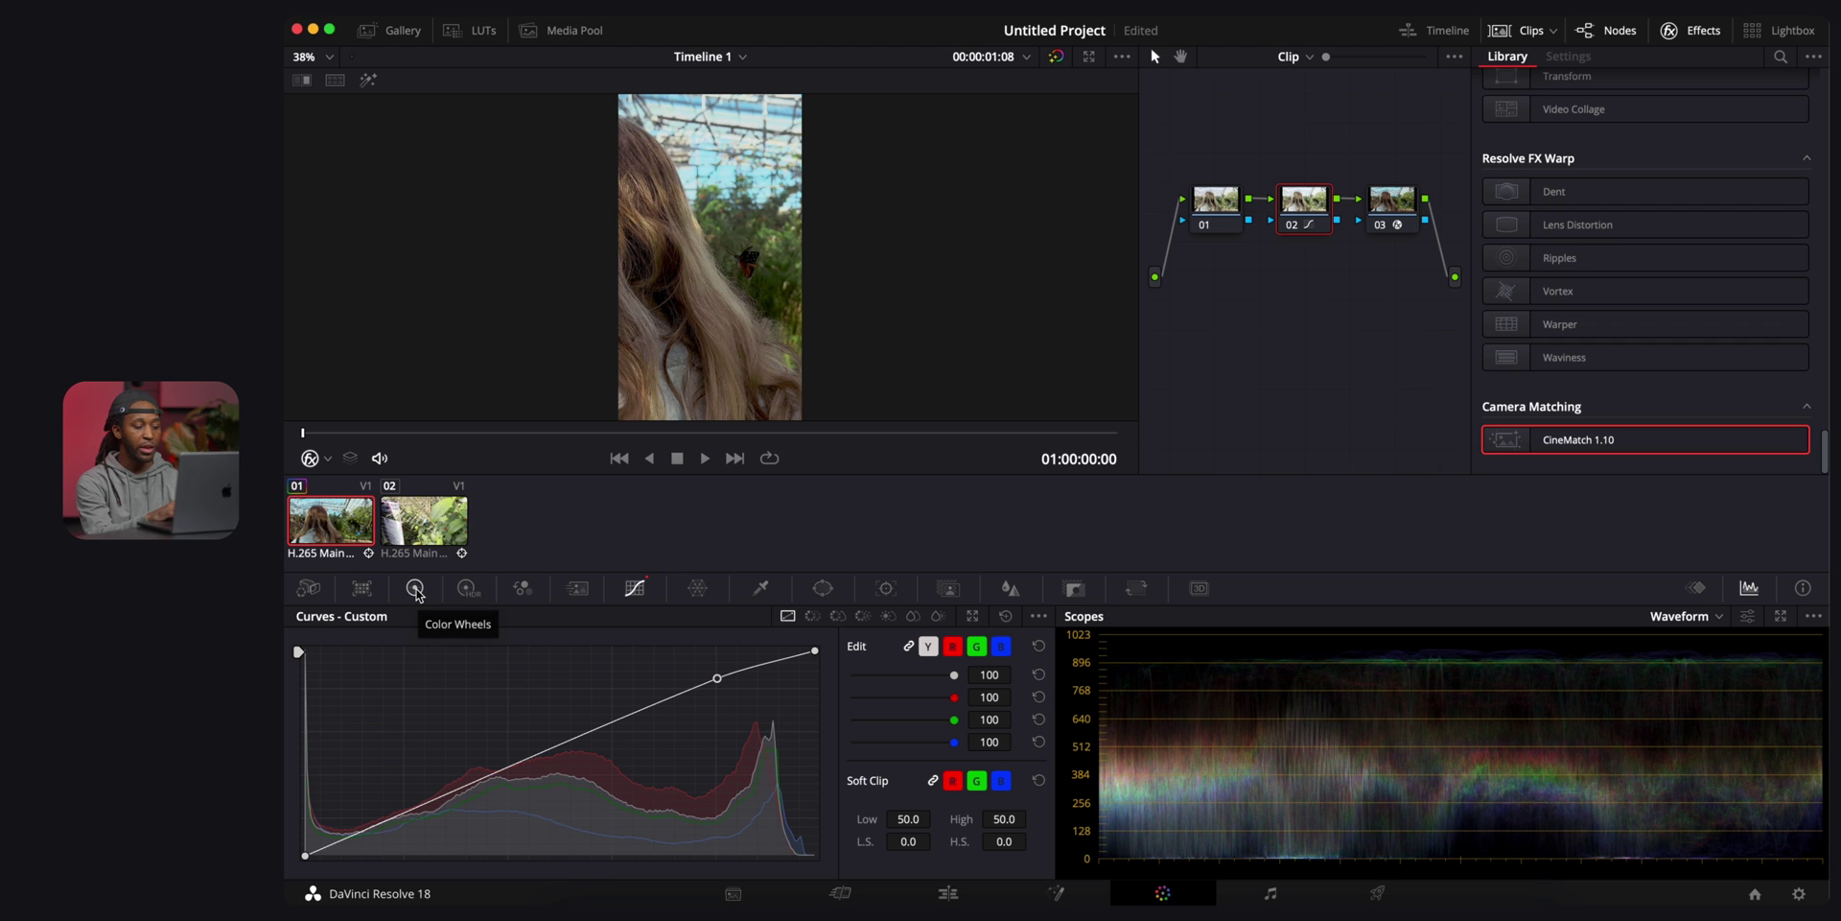
left_click(415, 589)
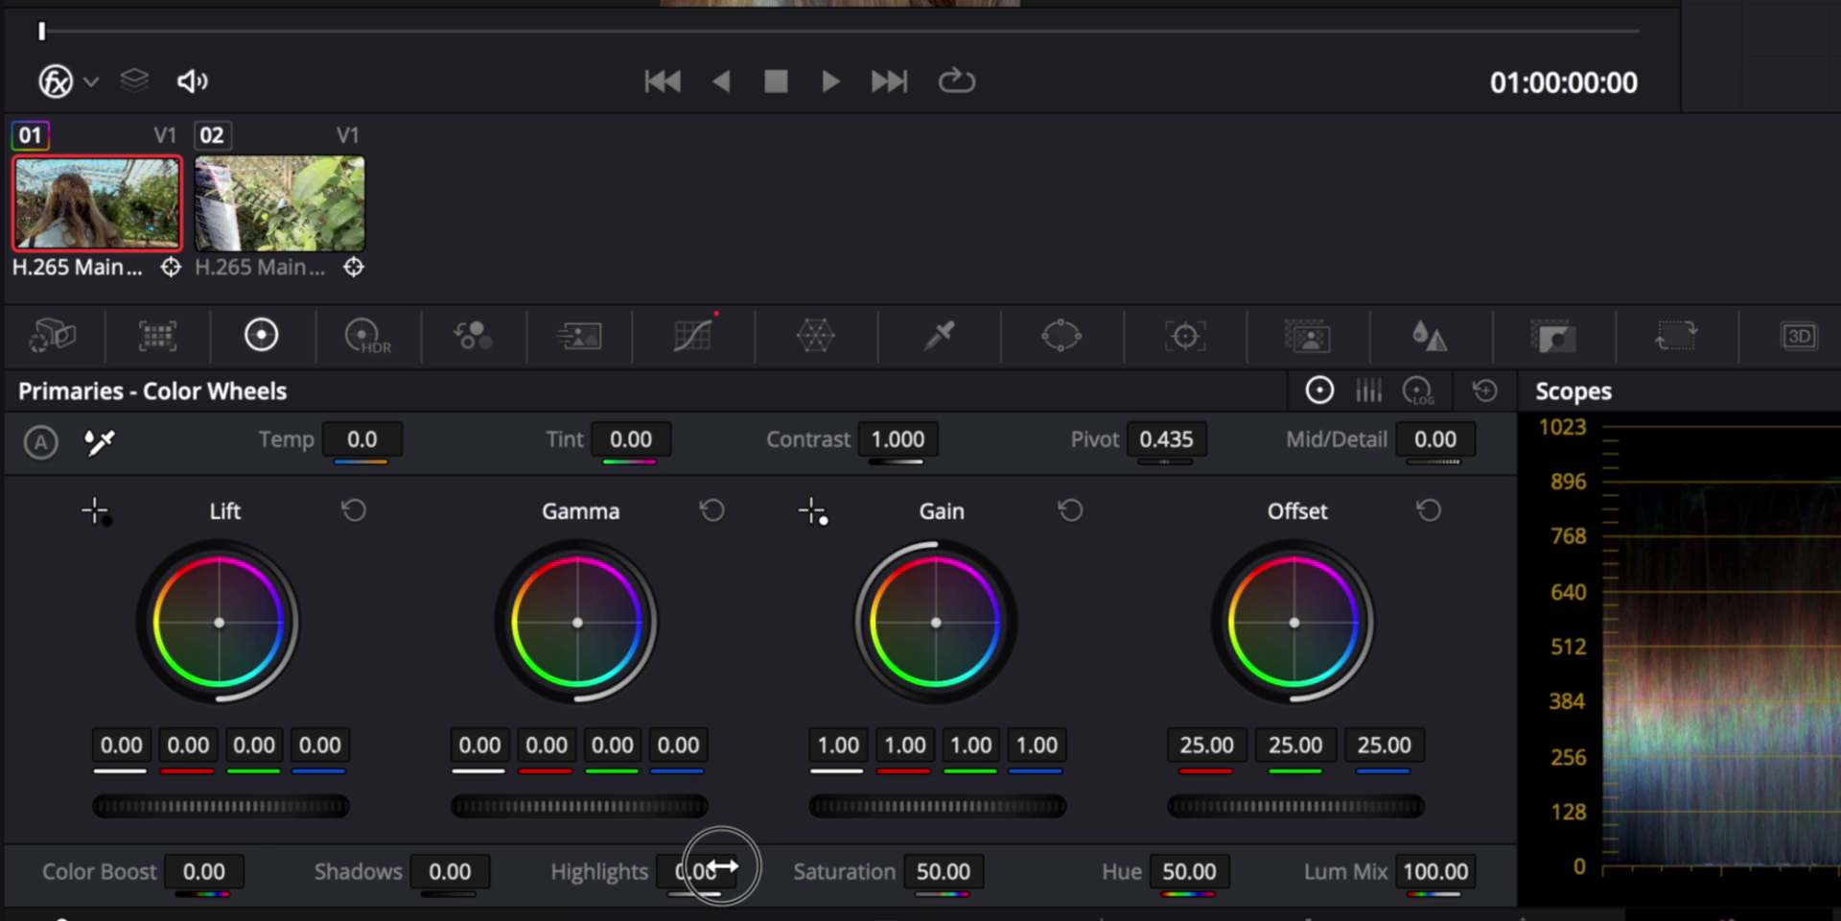
Set node 02's Highlights to -22.50 and Saturation to 76.20, then preview full screen.
left_click_drag(650, 862, 609, 861)
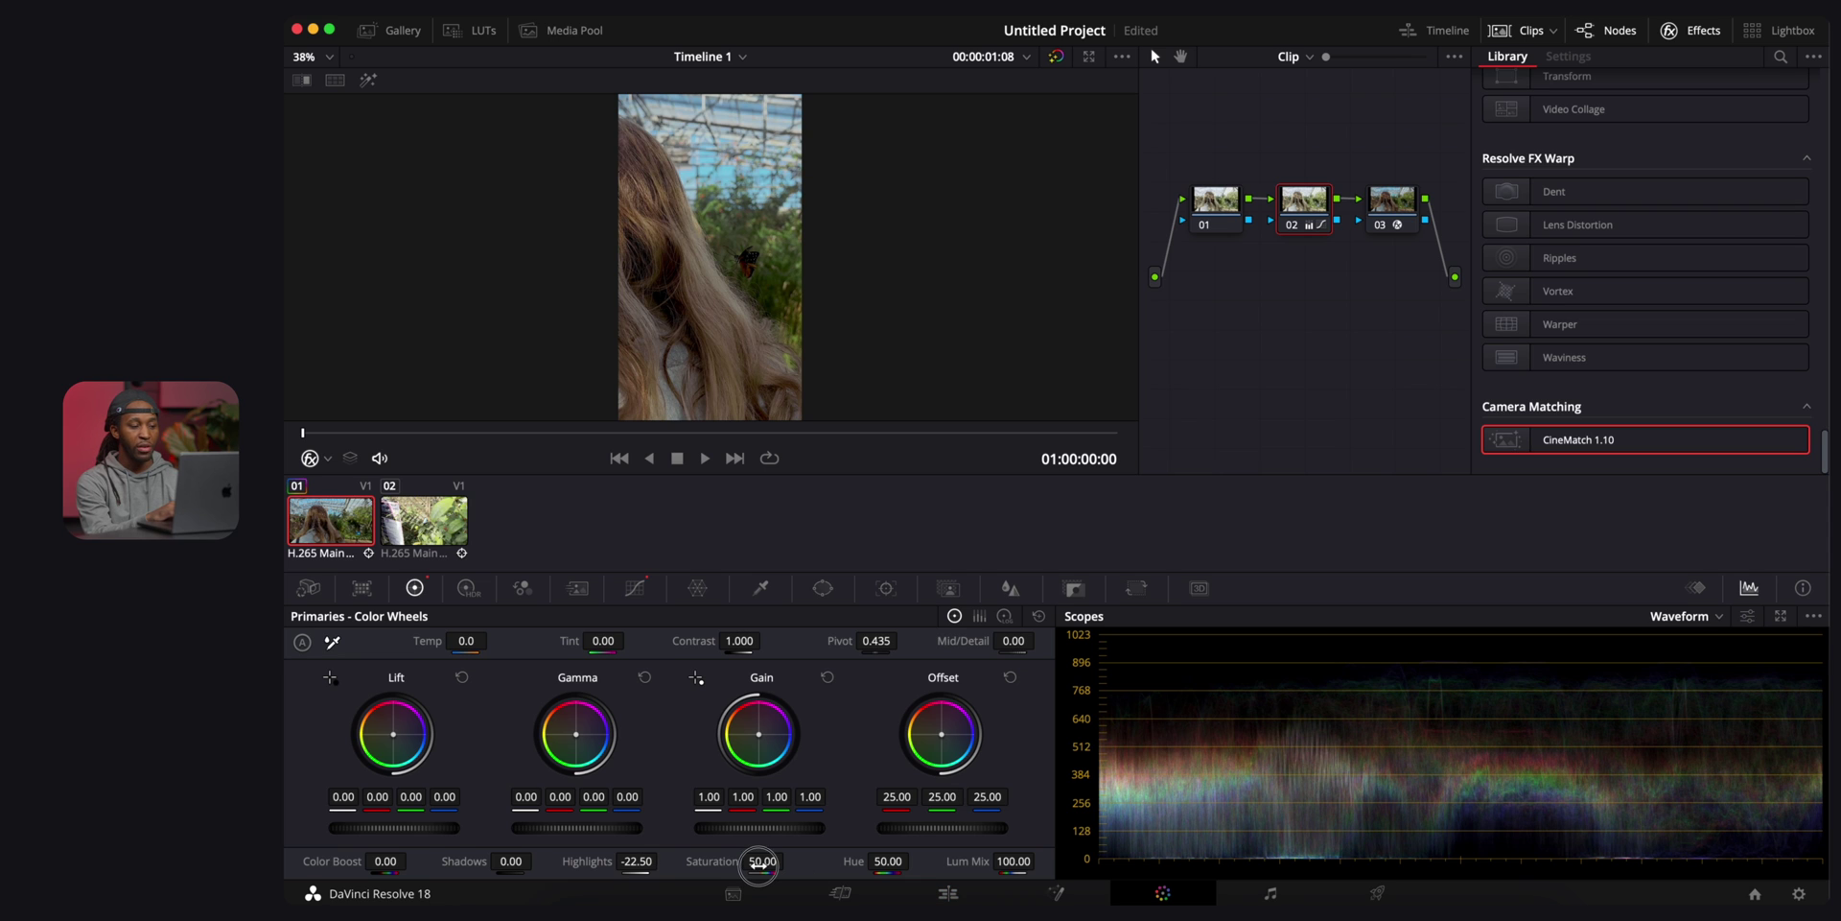
left_click_drag(759, 862, 876, 856)
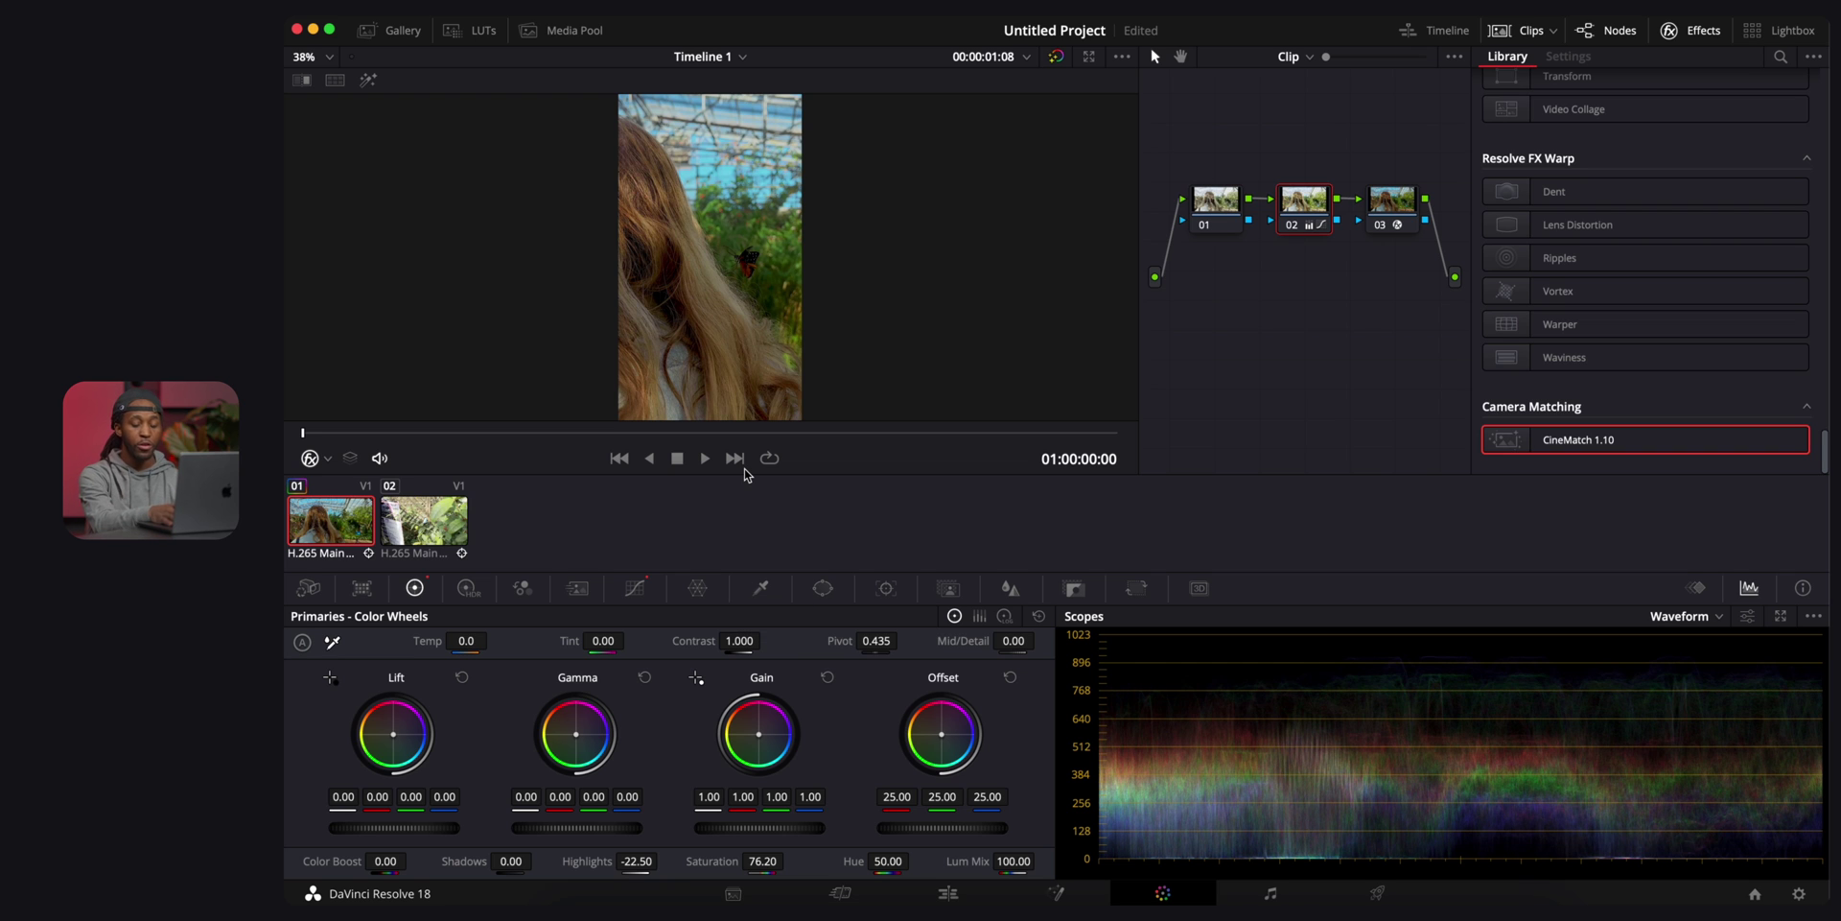
key("p")
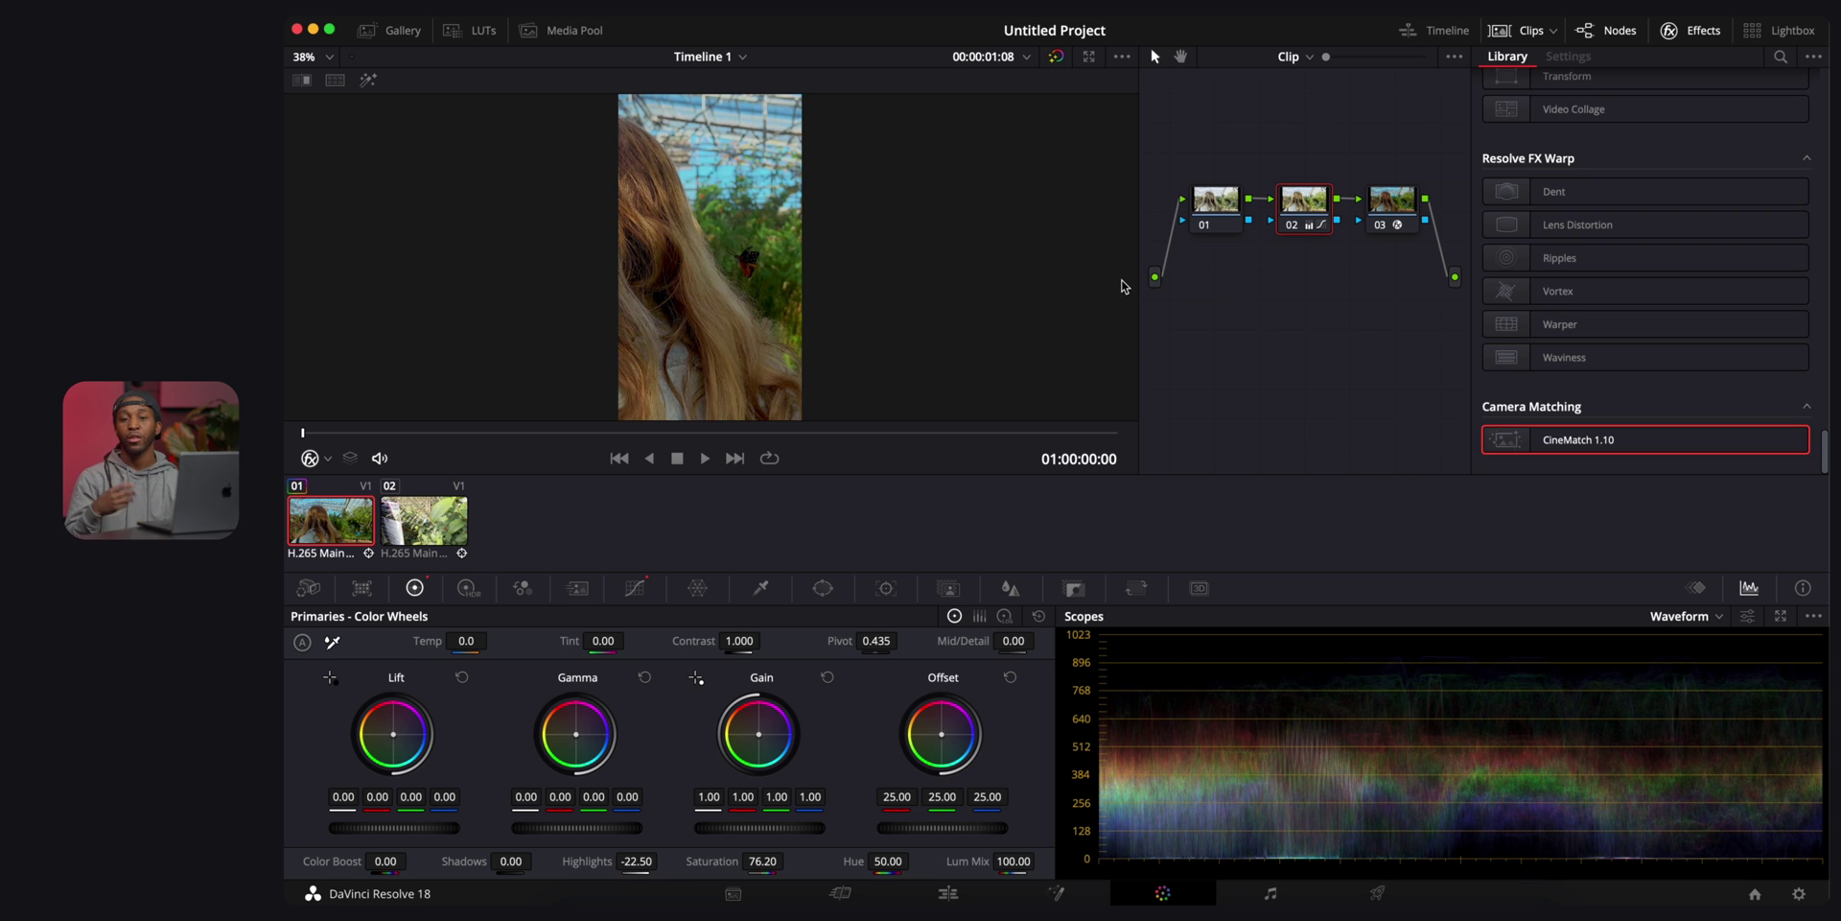
Add a parallel node alongside node 01.
left_click(1219, 204)
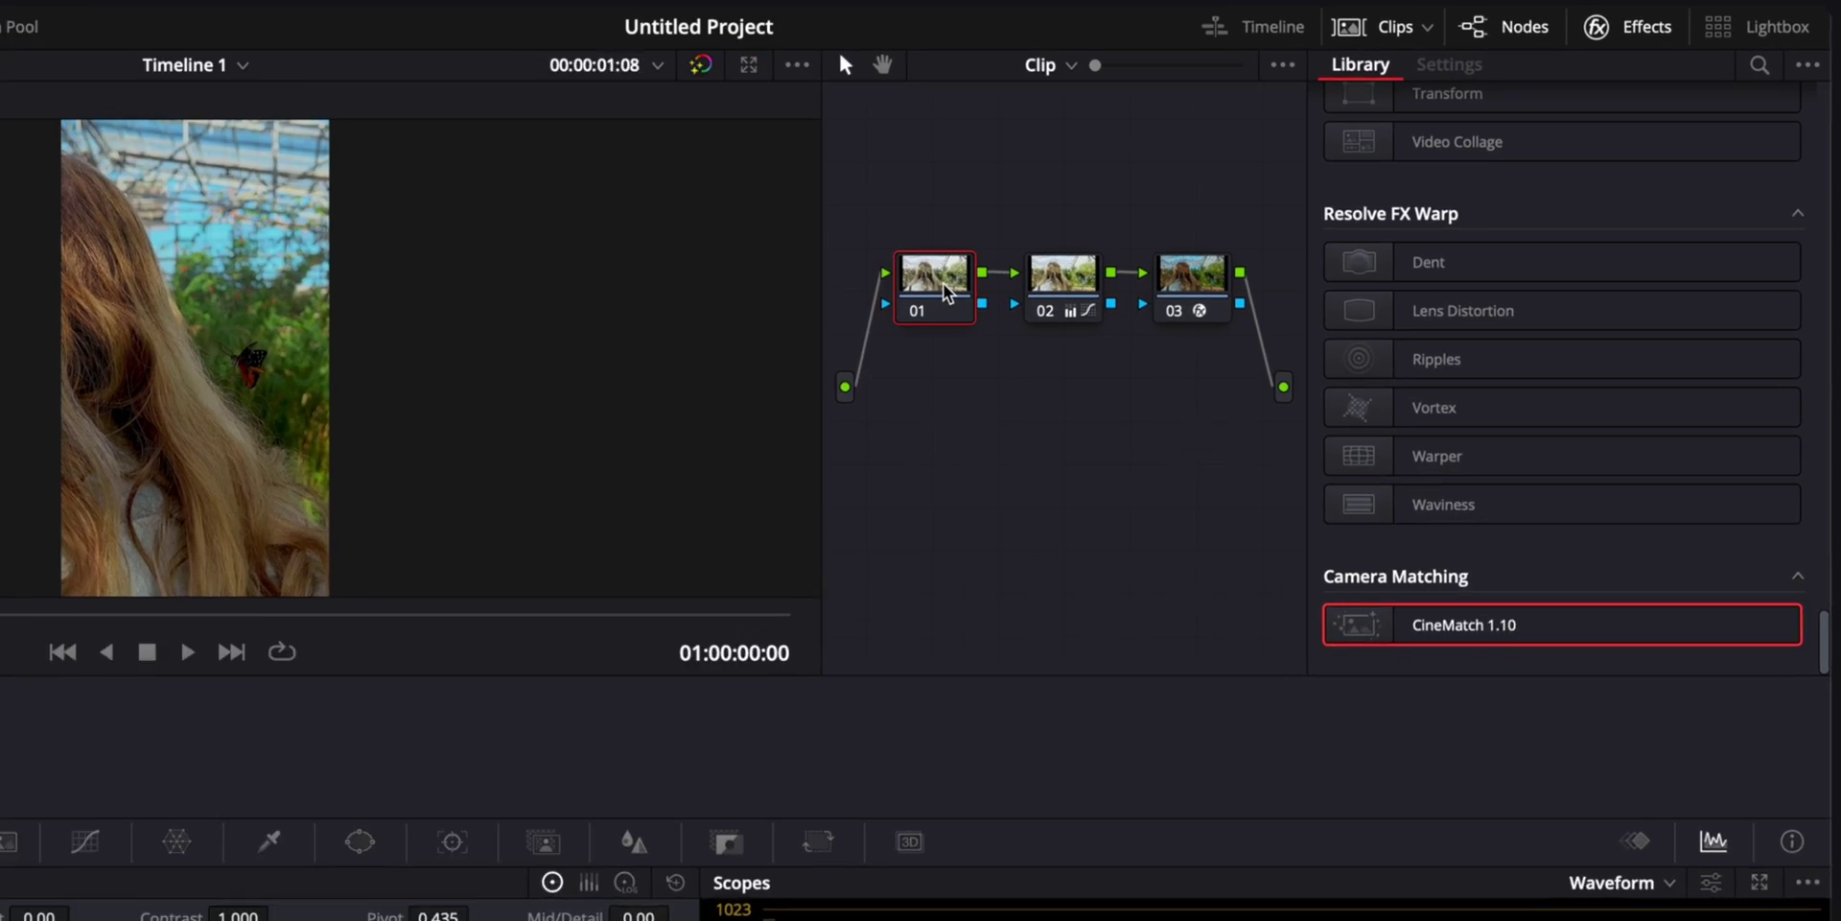
right_click(644, 379)
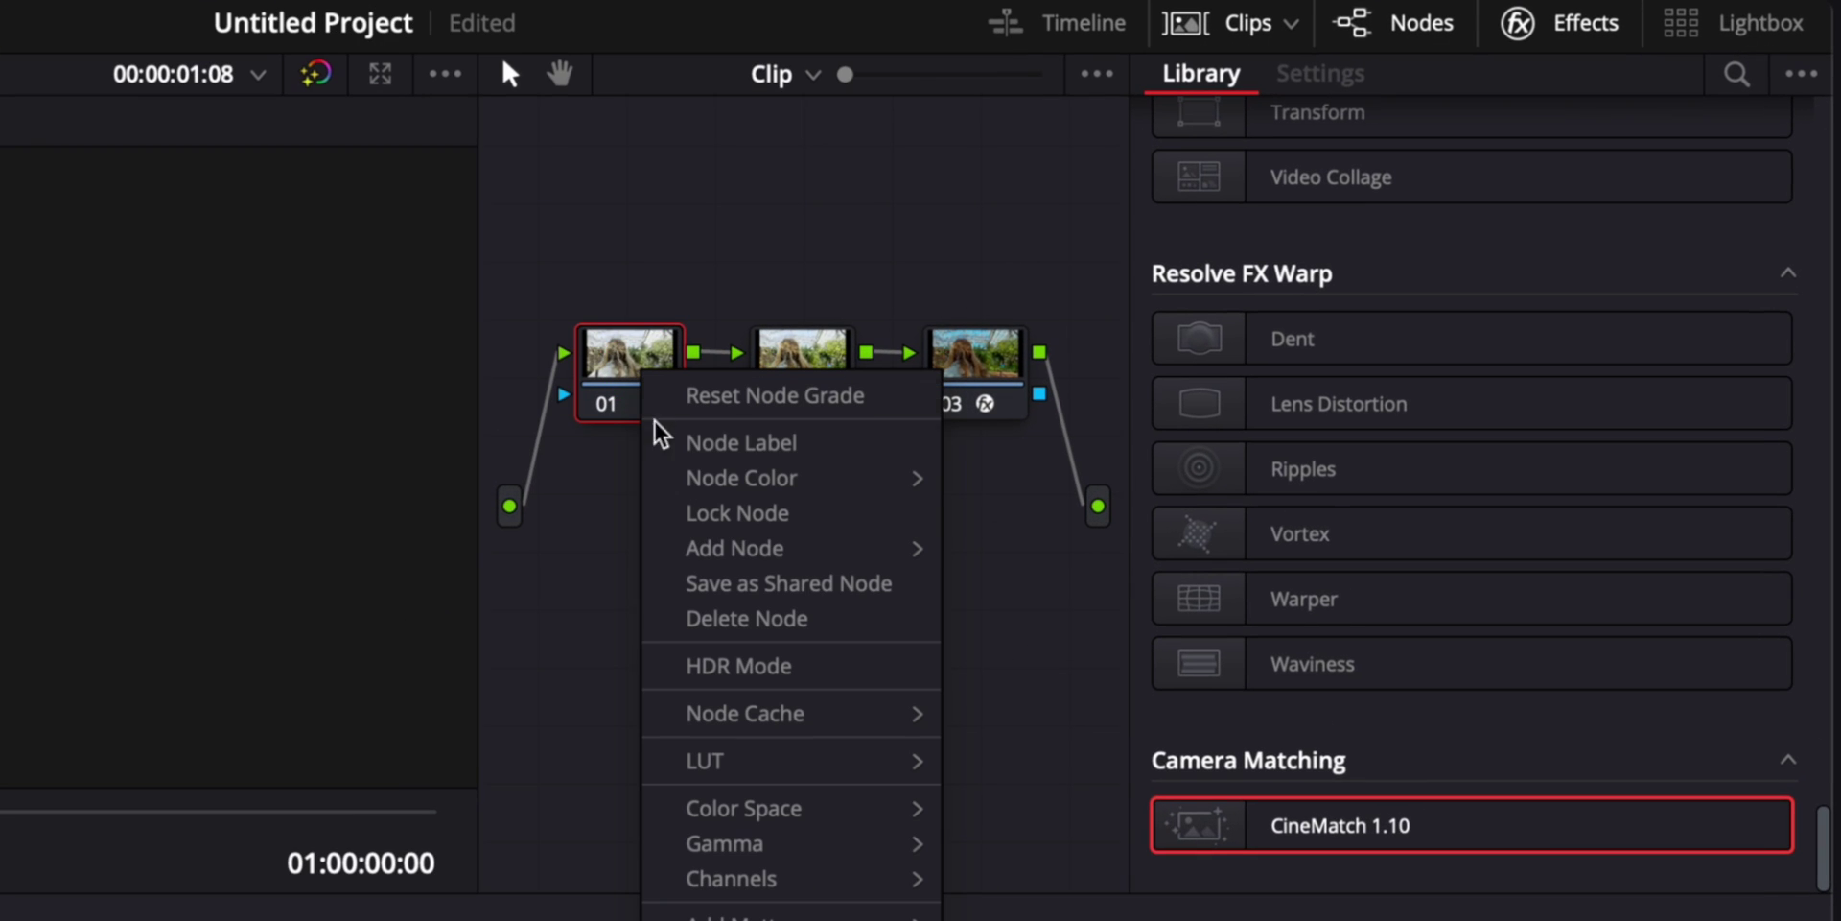
mouse_move(724, 557)
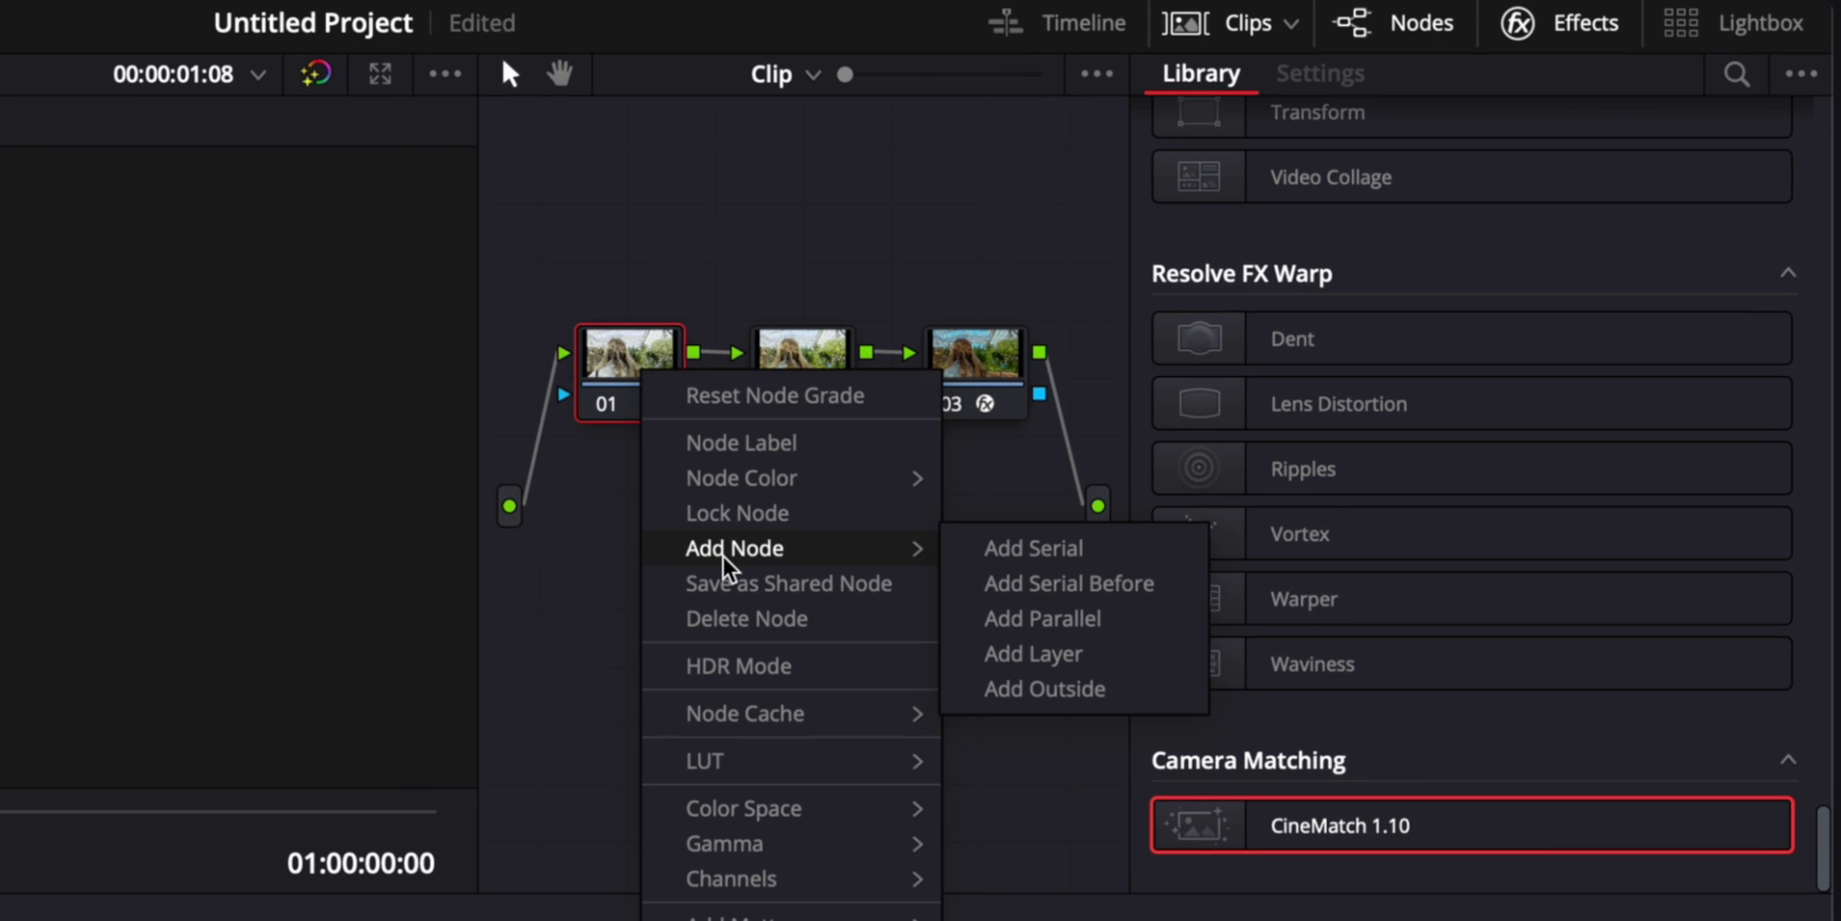
left_click(1044, 621)
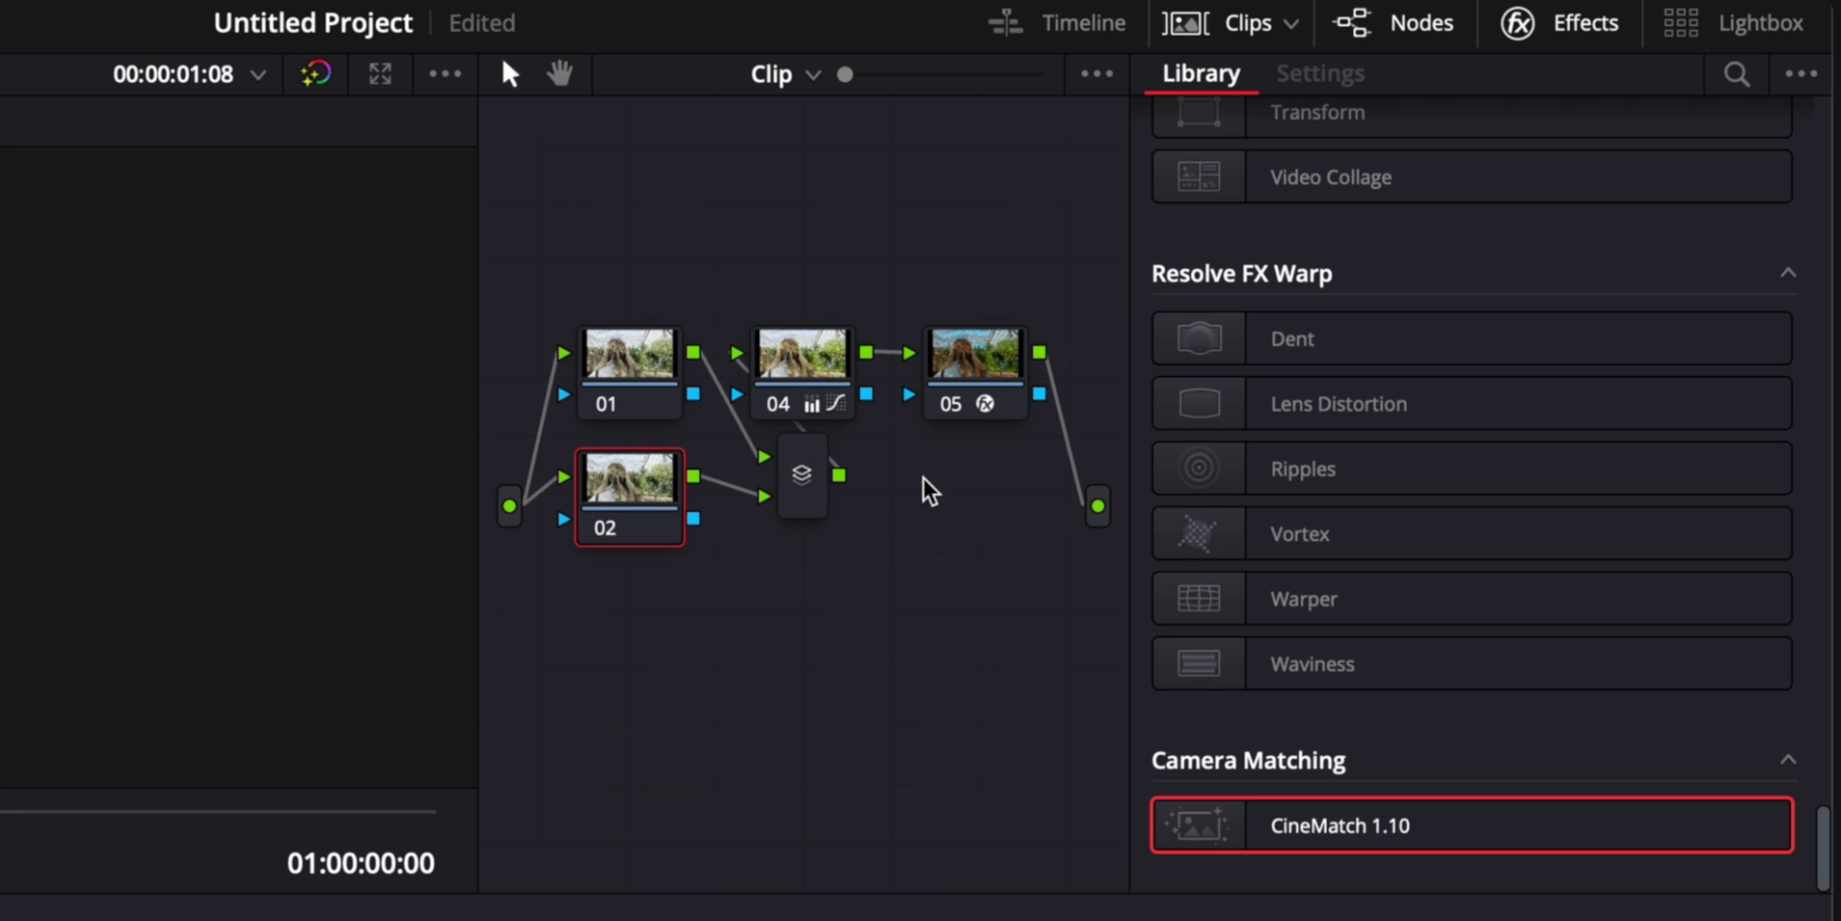
Rearrange nodes 04, 05 and the mixer, then morph the Parallel Mixer into a Layer Mixer.
left_click_drag(770, 270, 1102, 428)
left_click_drag(844, 401, 971, 389)
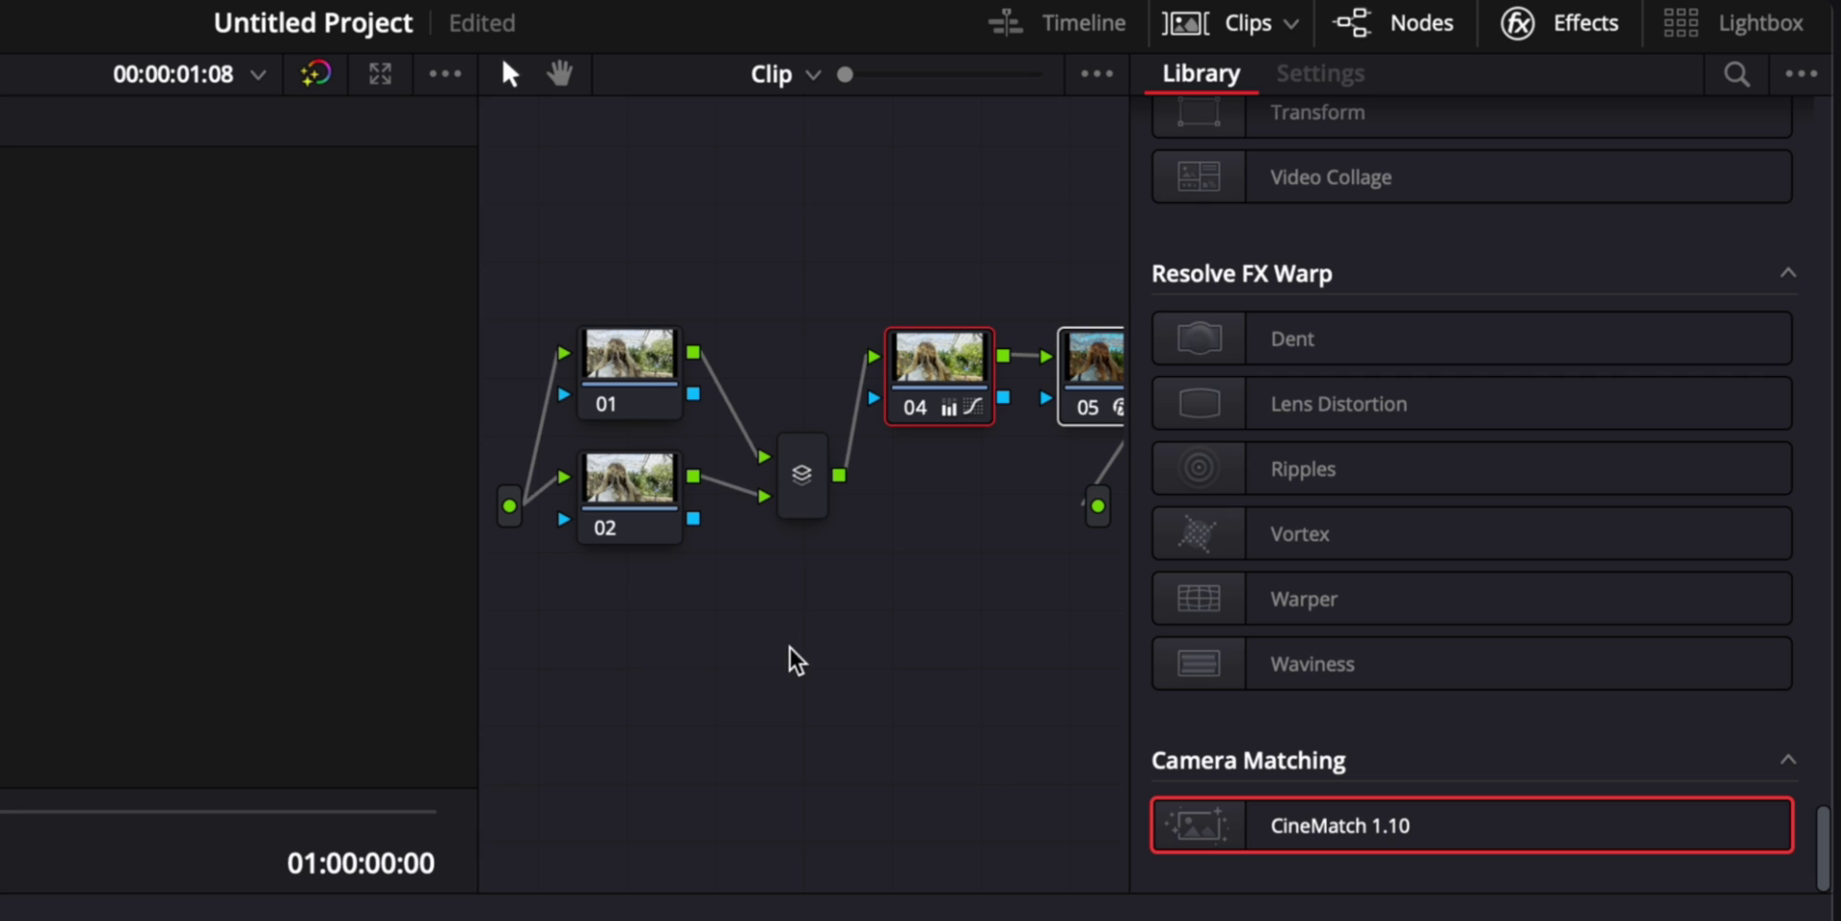
left_click_drag(809, 508, 788, 462)
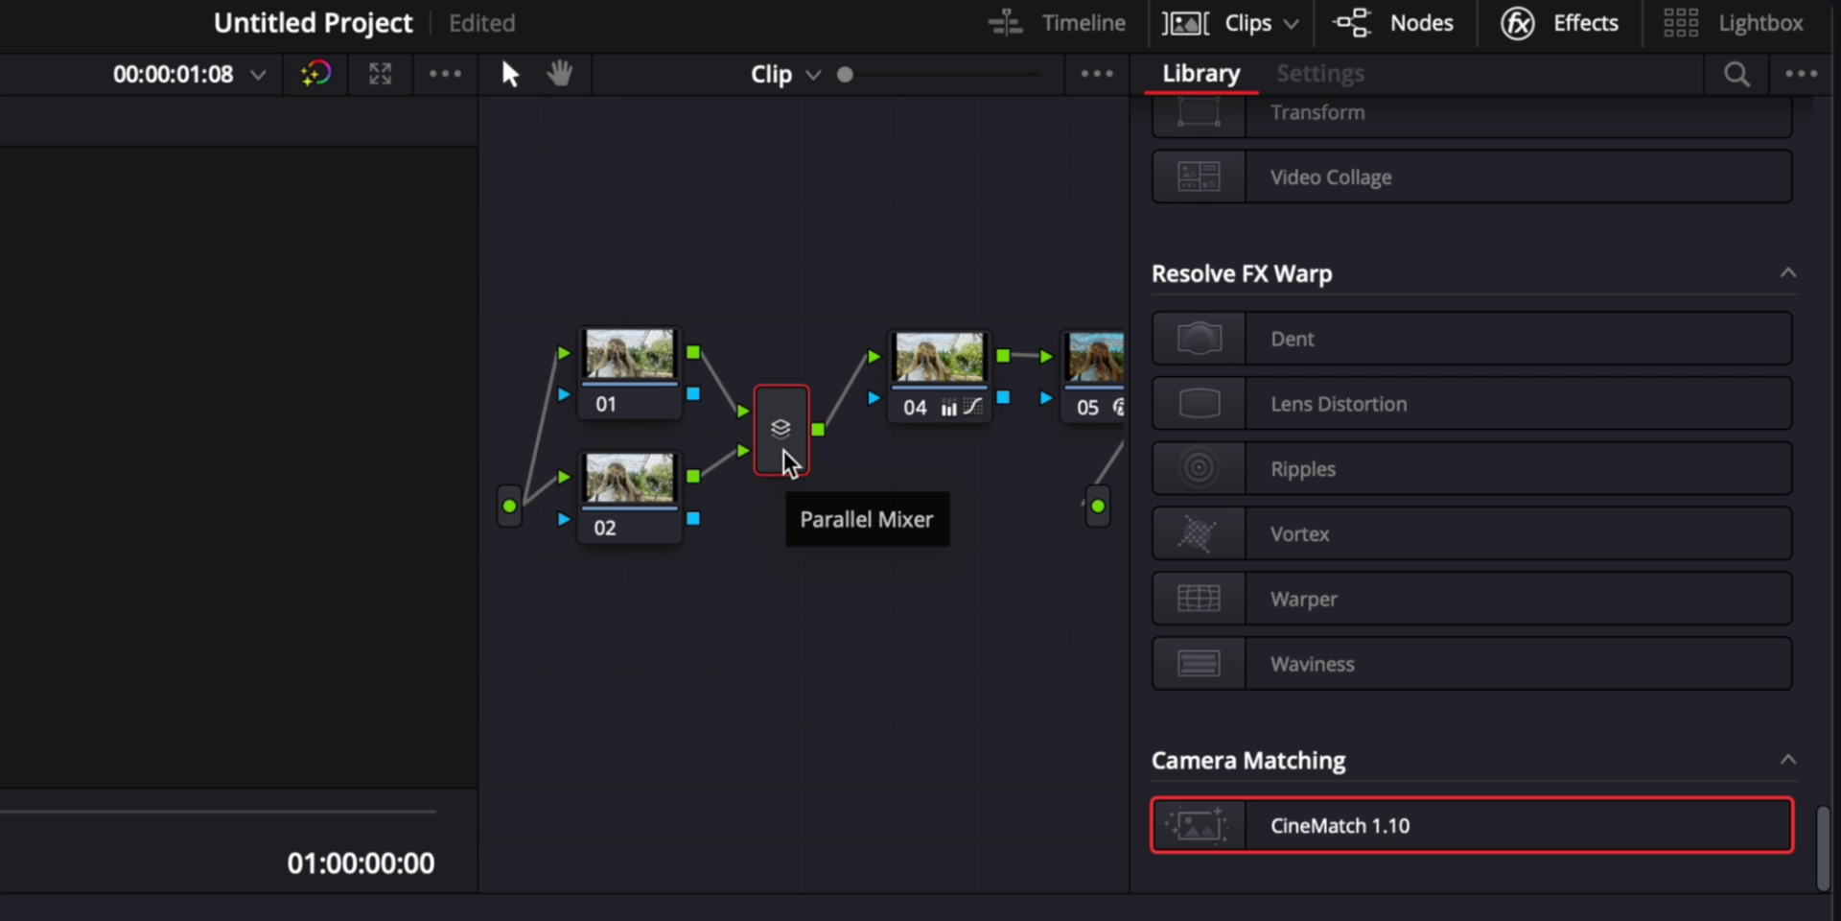
right_click(784, 452)
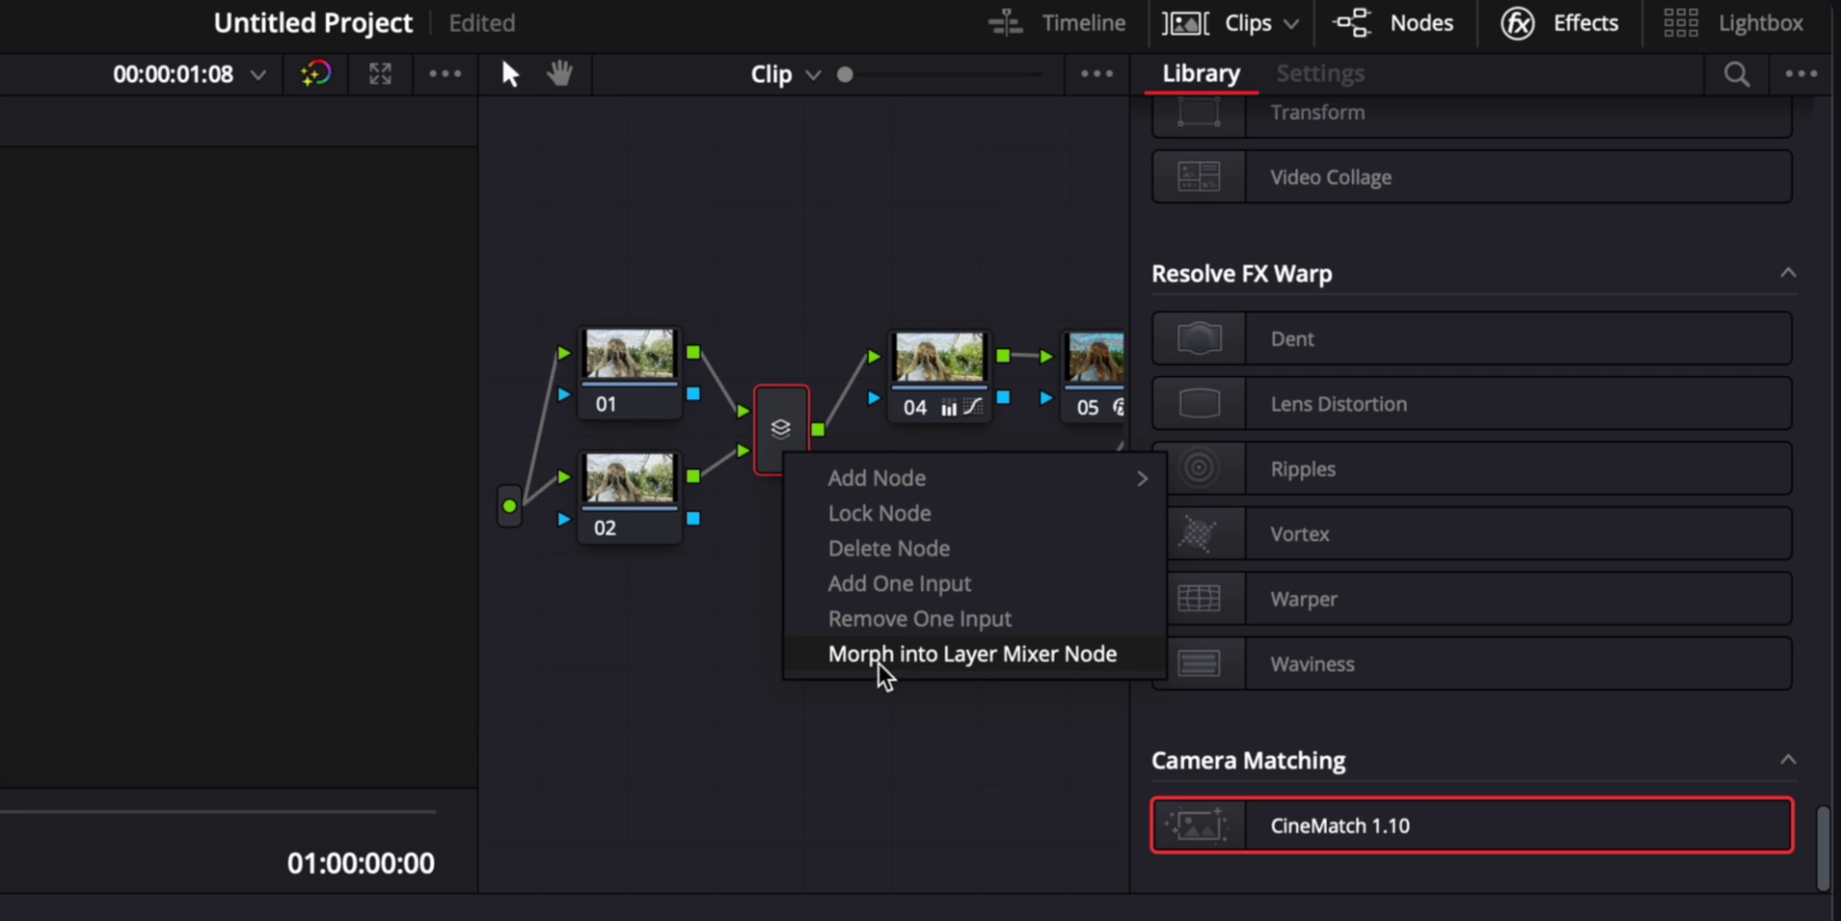
left_click(955, 670)
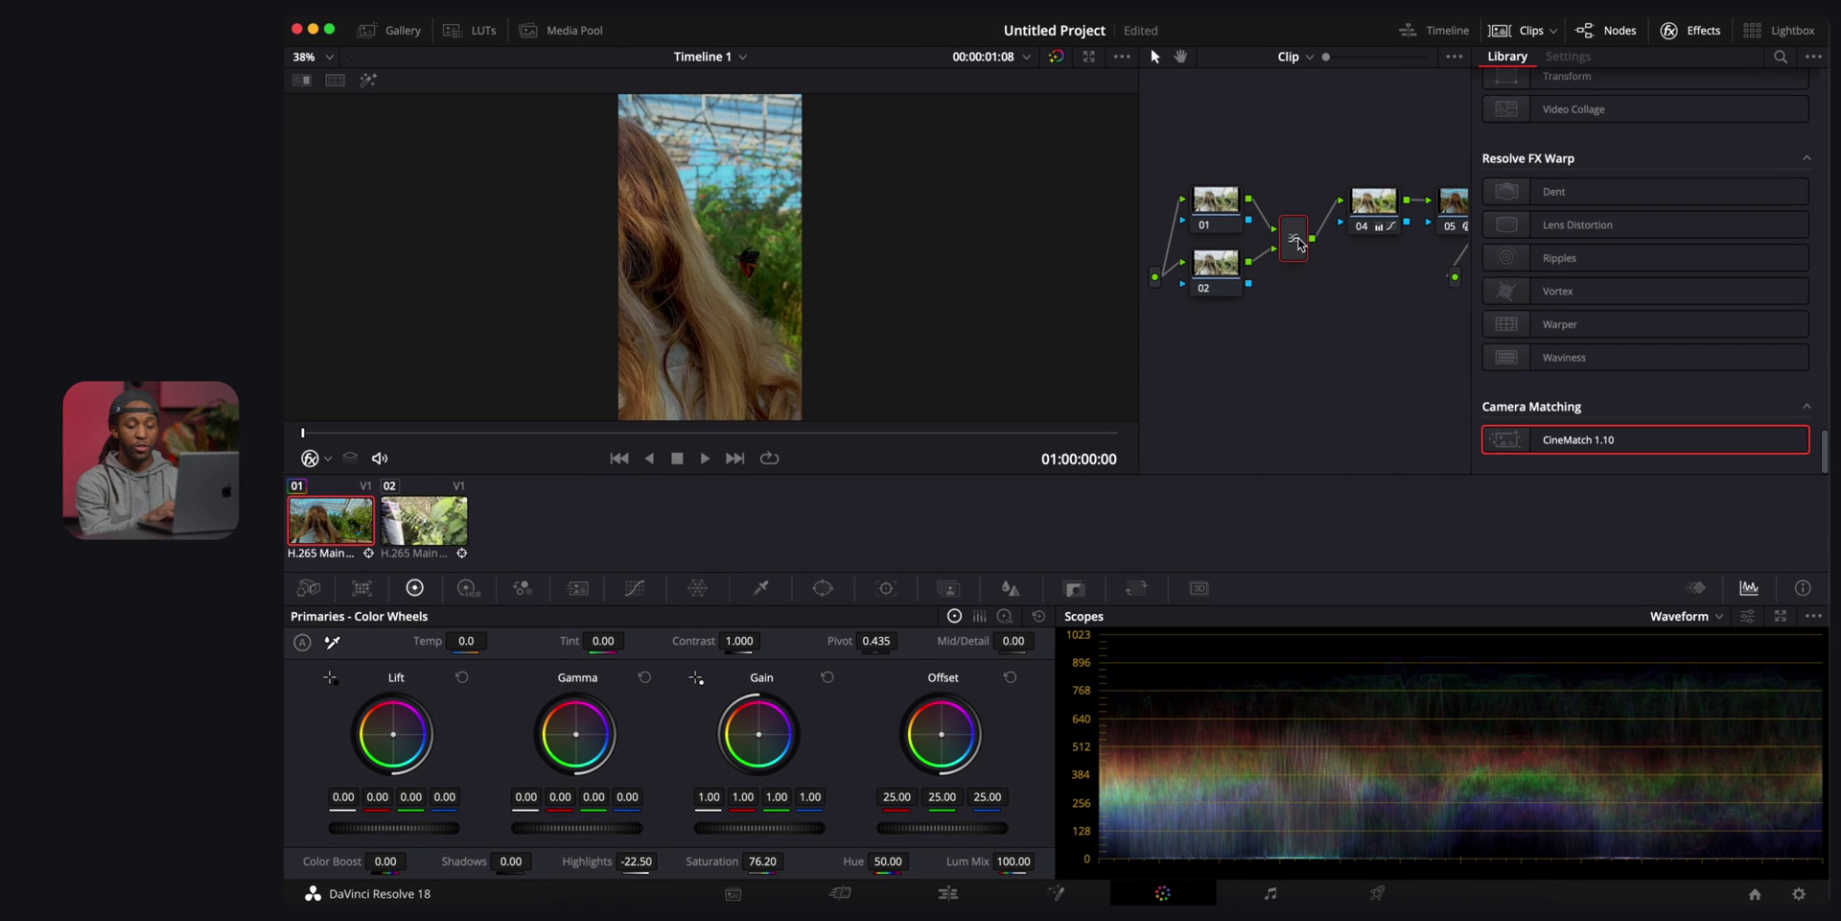
right_click(1222, 271)
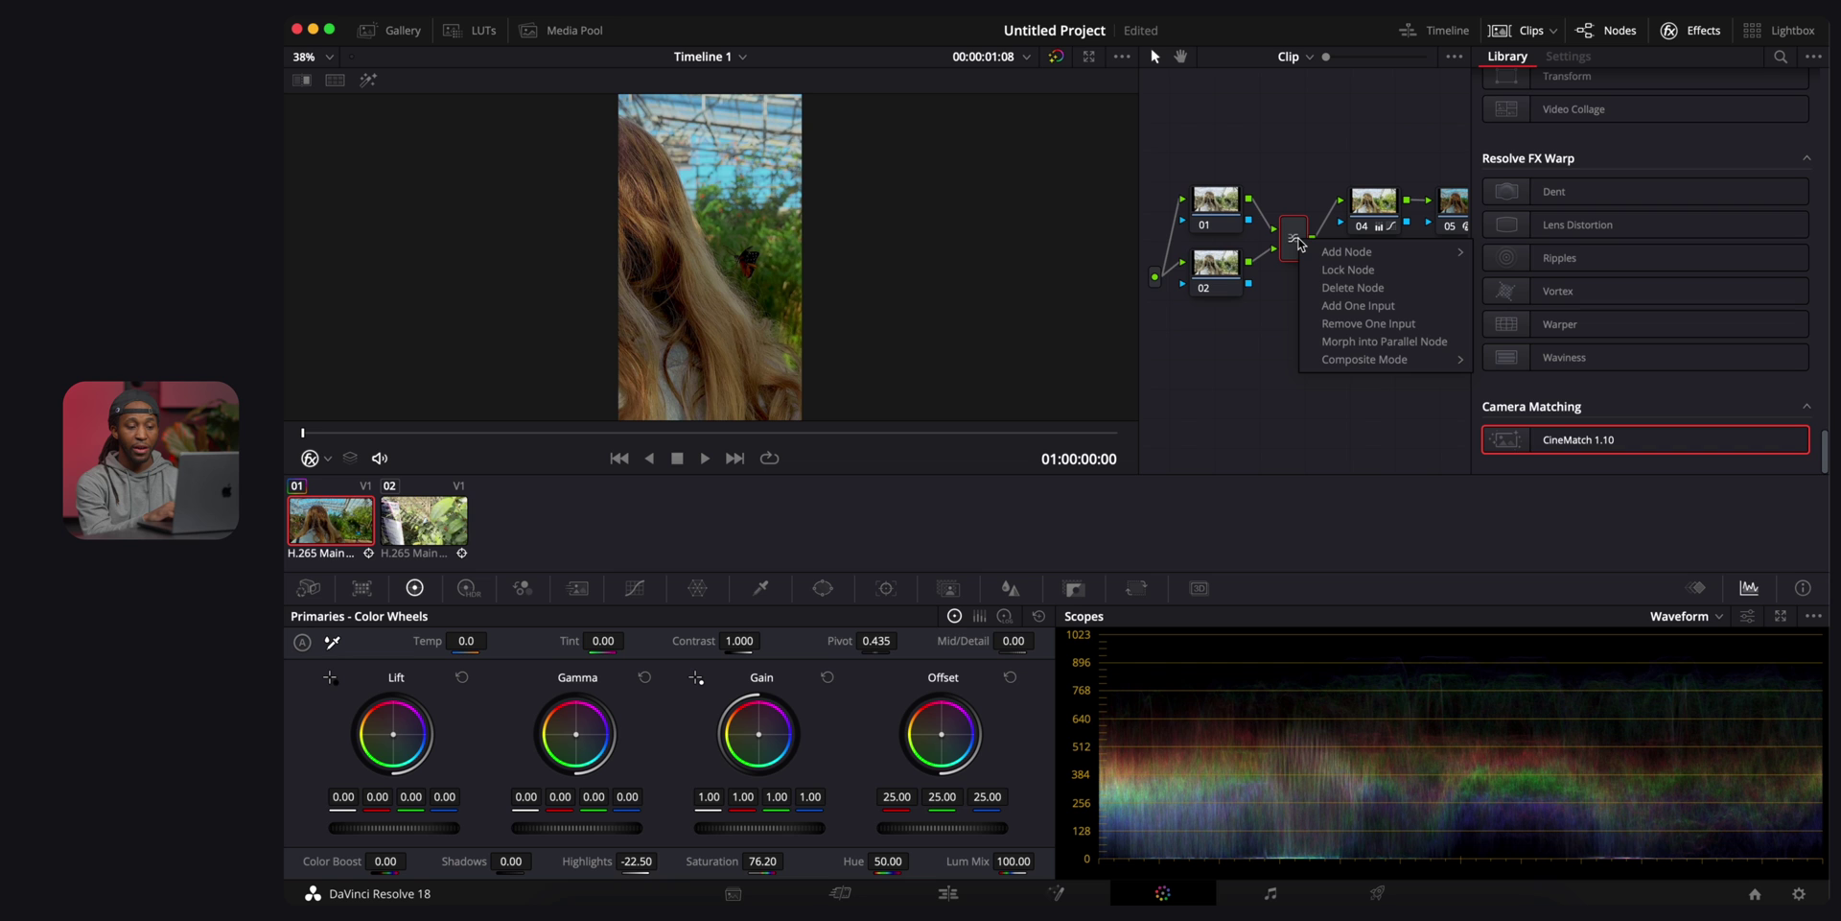
mouse_move(1398, 363)
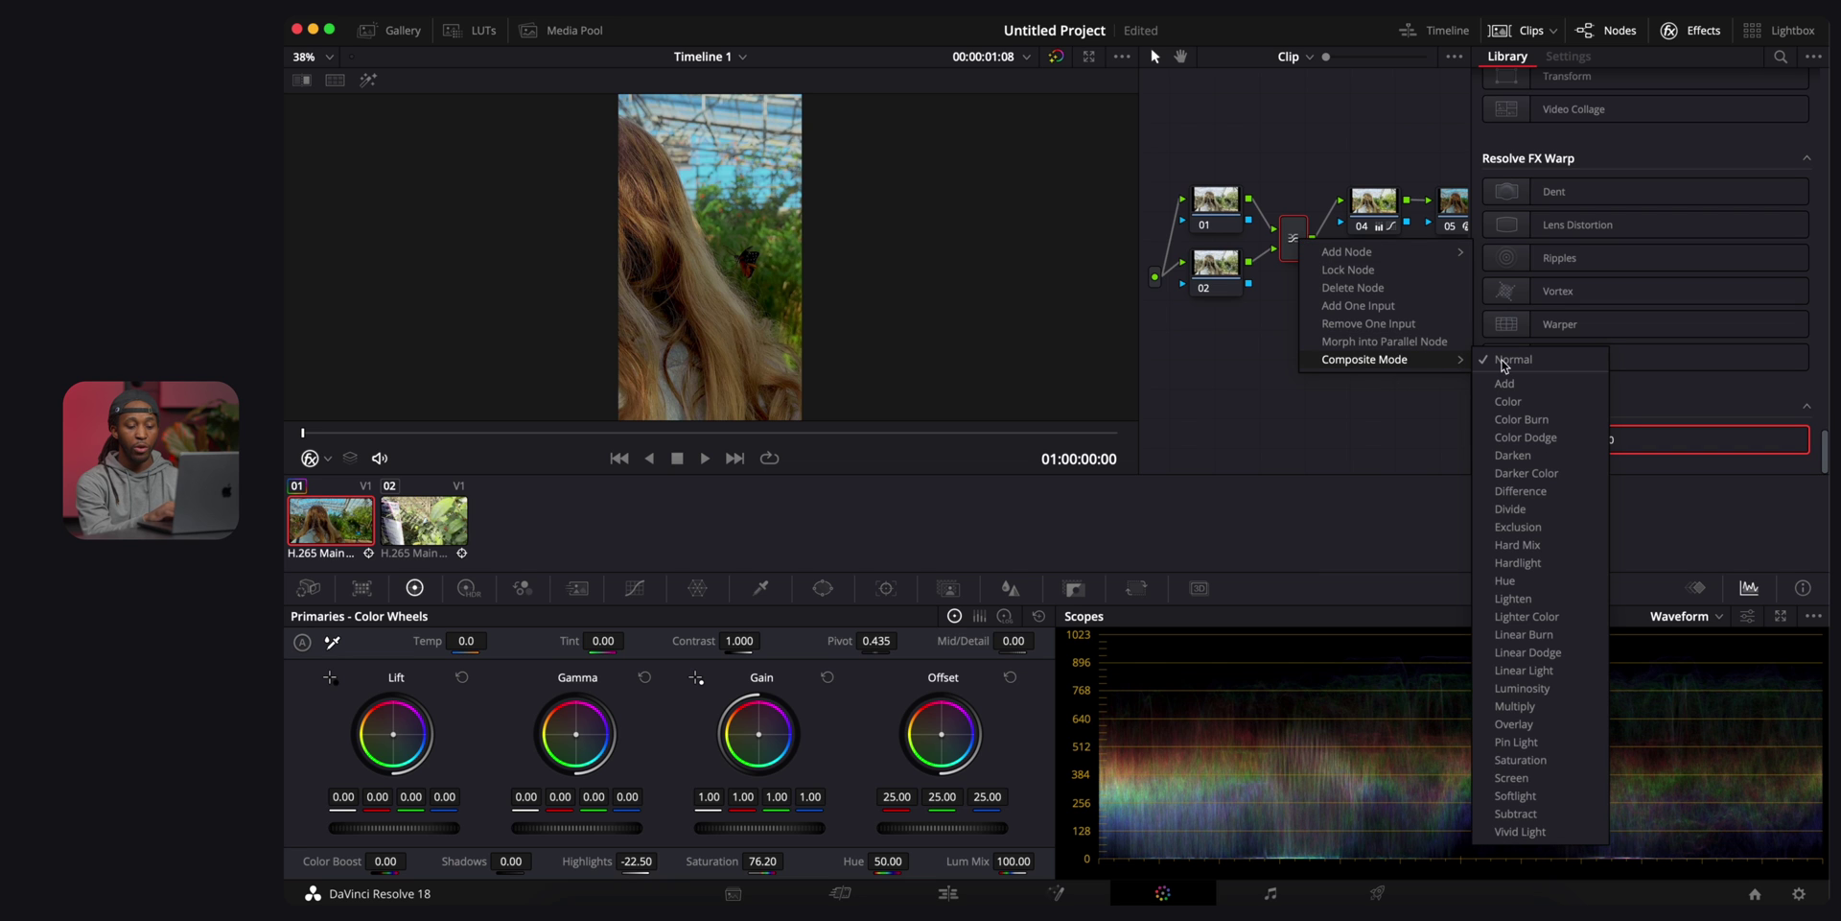
left_click(1545, 778)
Add a Gaussian Blur at strength 1.000 to node 02 and close the Effects Library.
scroll(1628, 203, "up", 10)
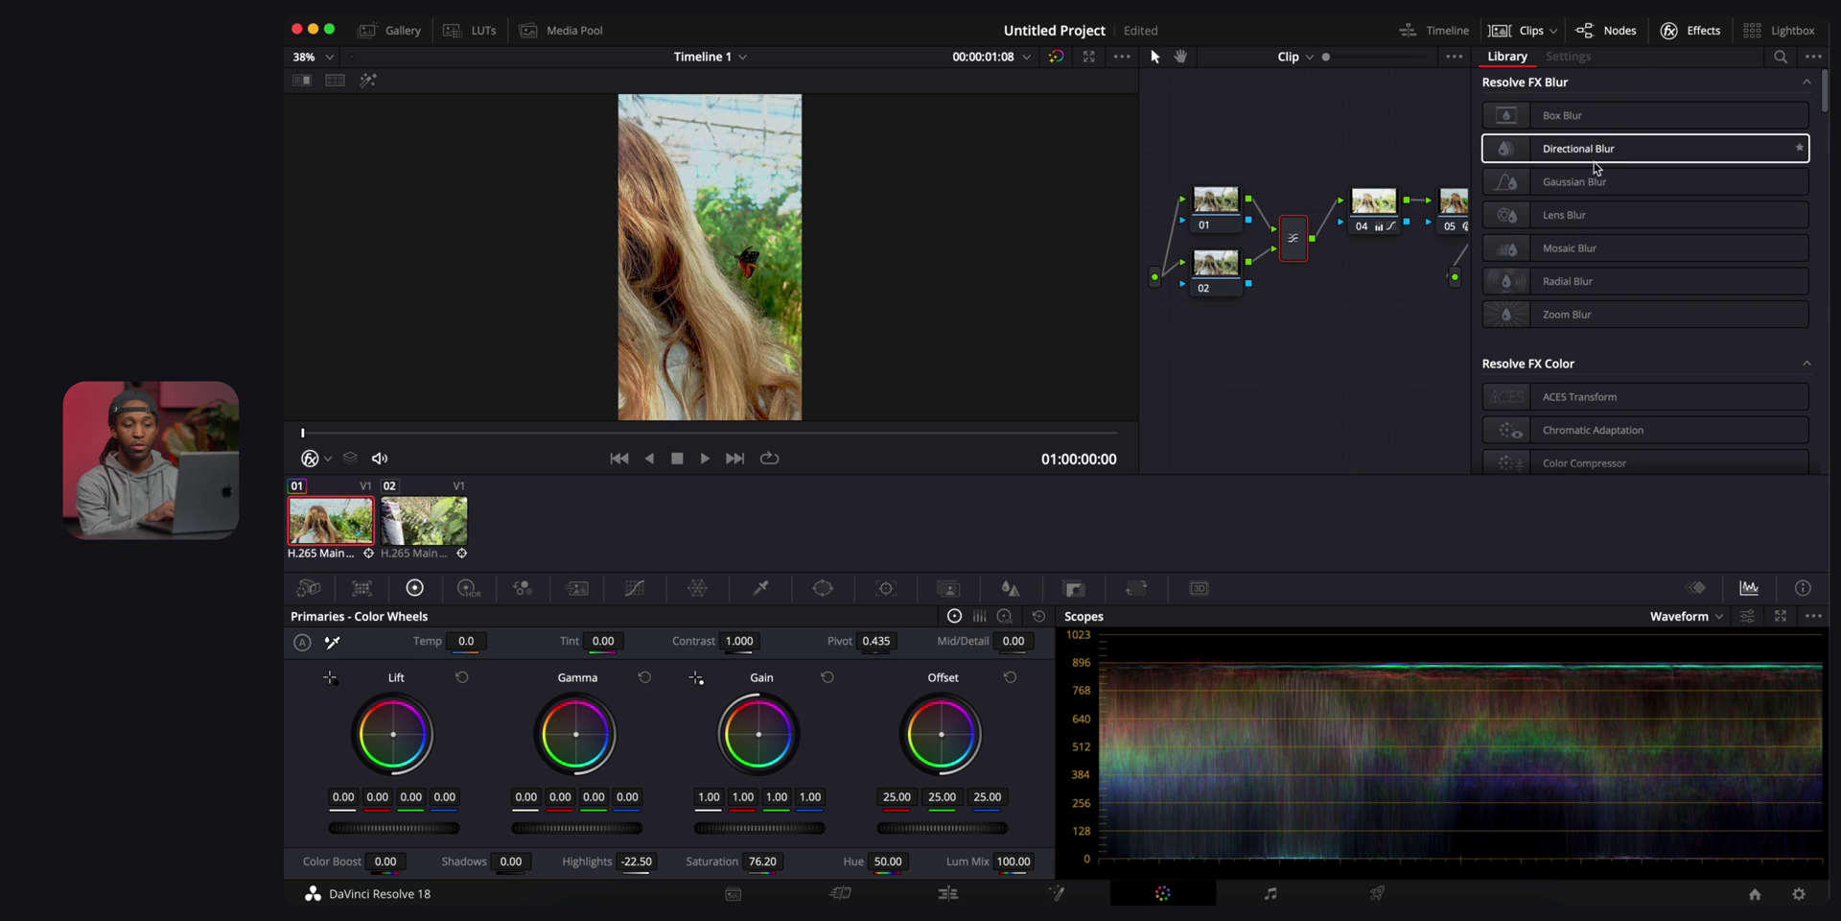
left_click_drag(1595, 189, 1223, 276)
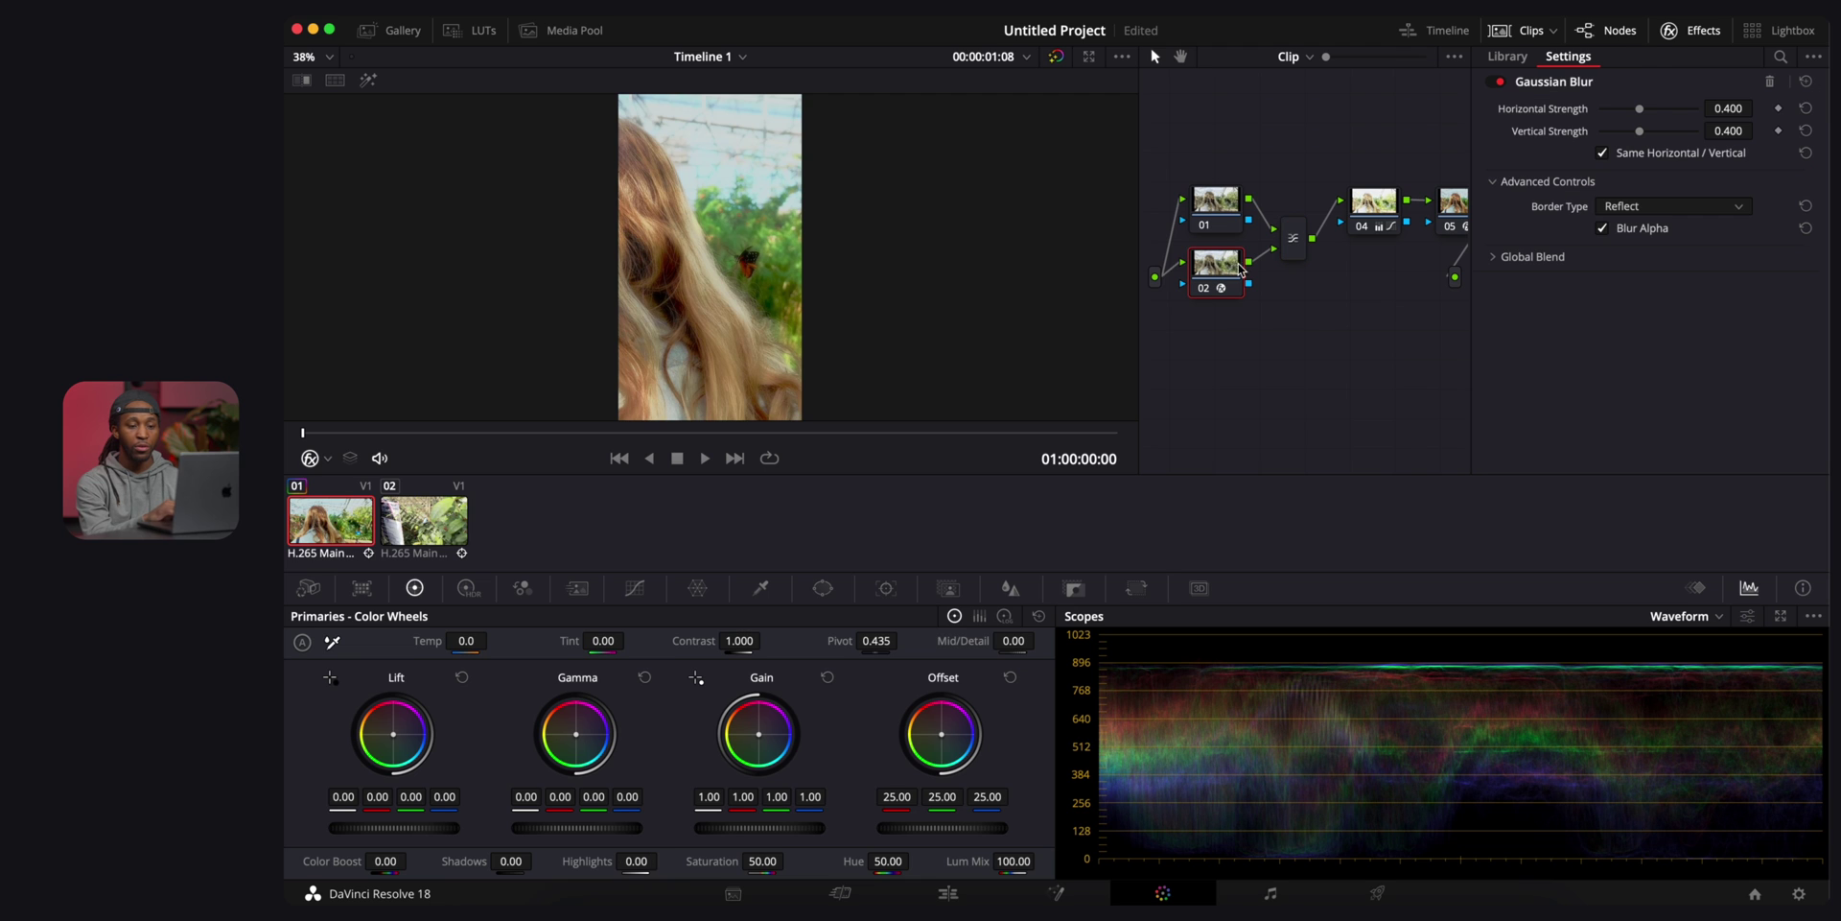
left_click_drag(1641, 111, 1697, 111)
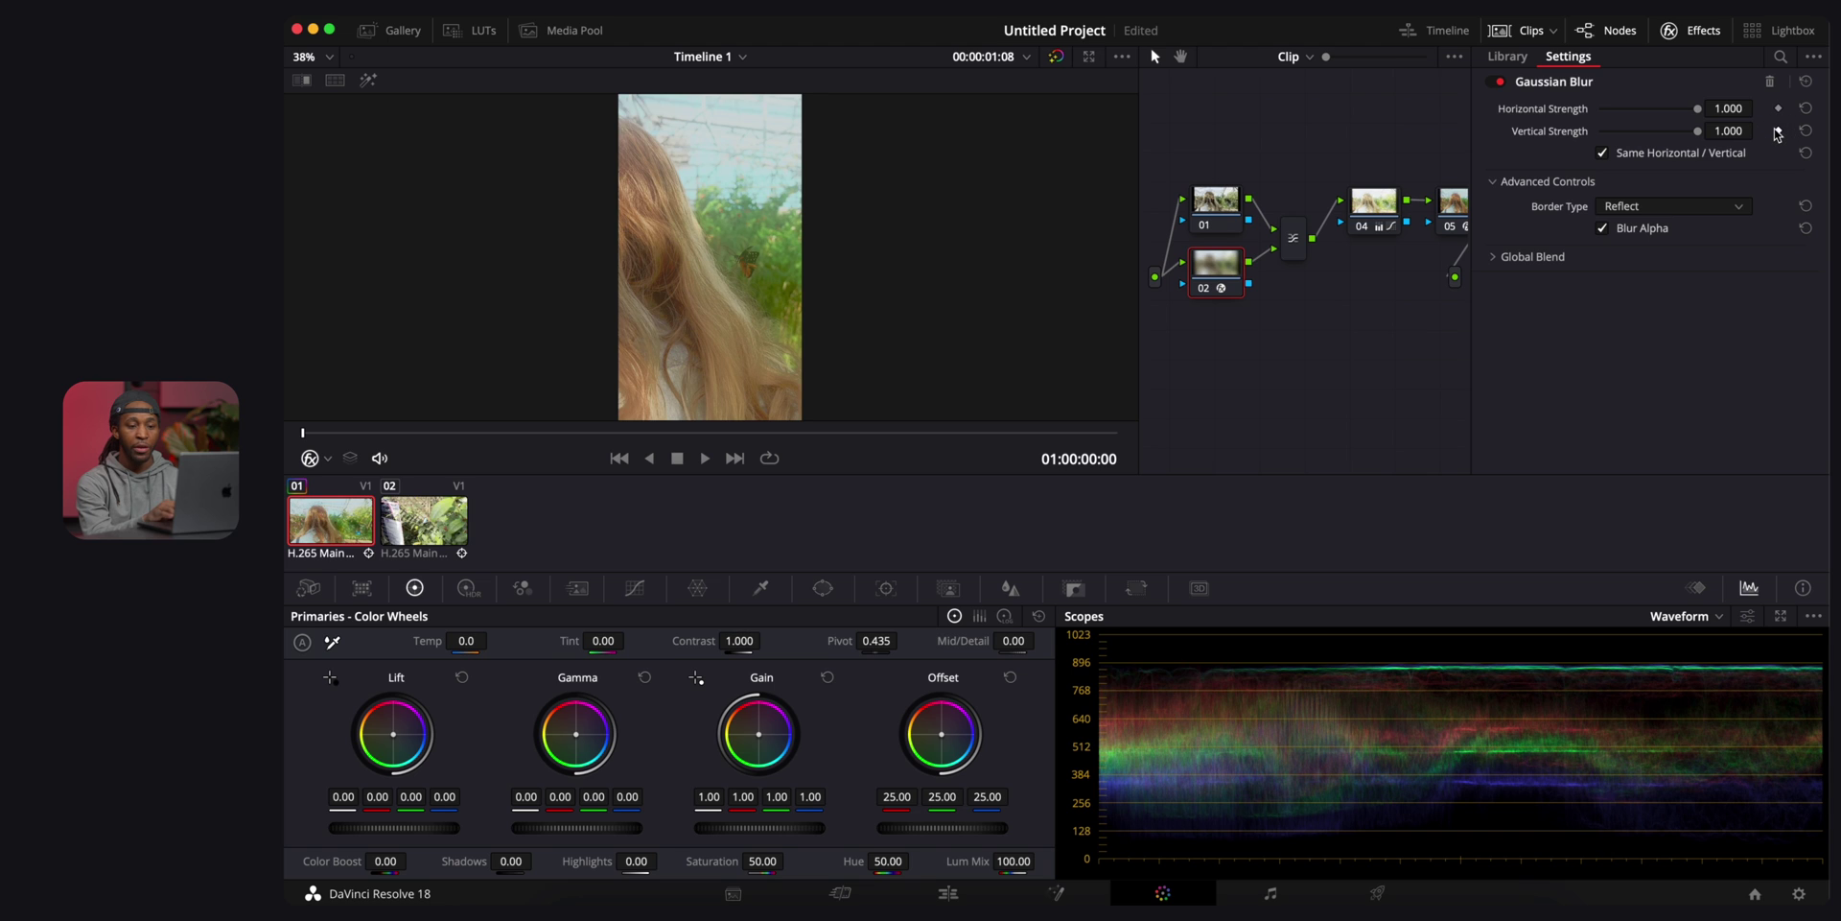
left_click(1695, 35)
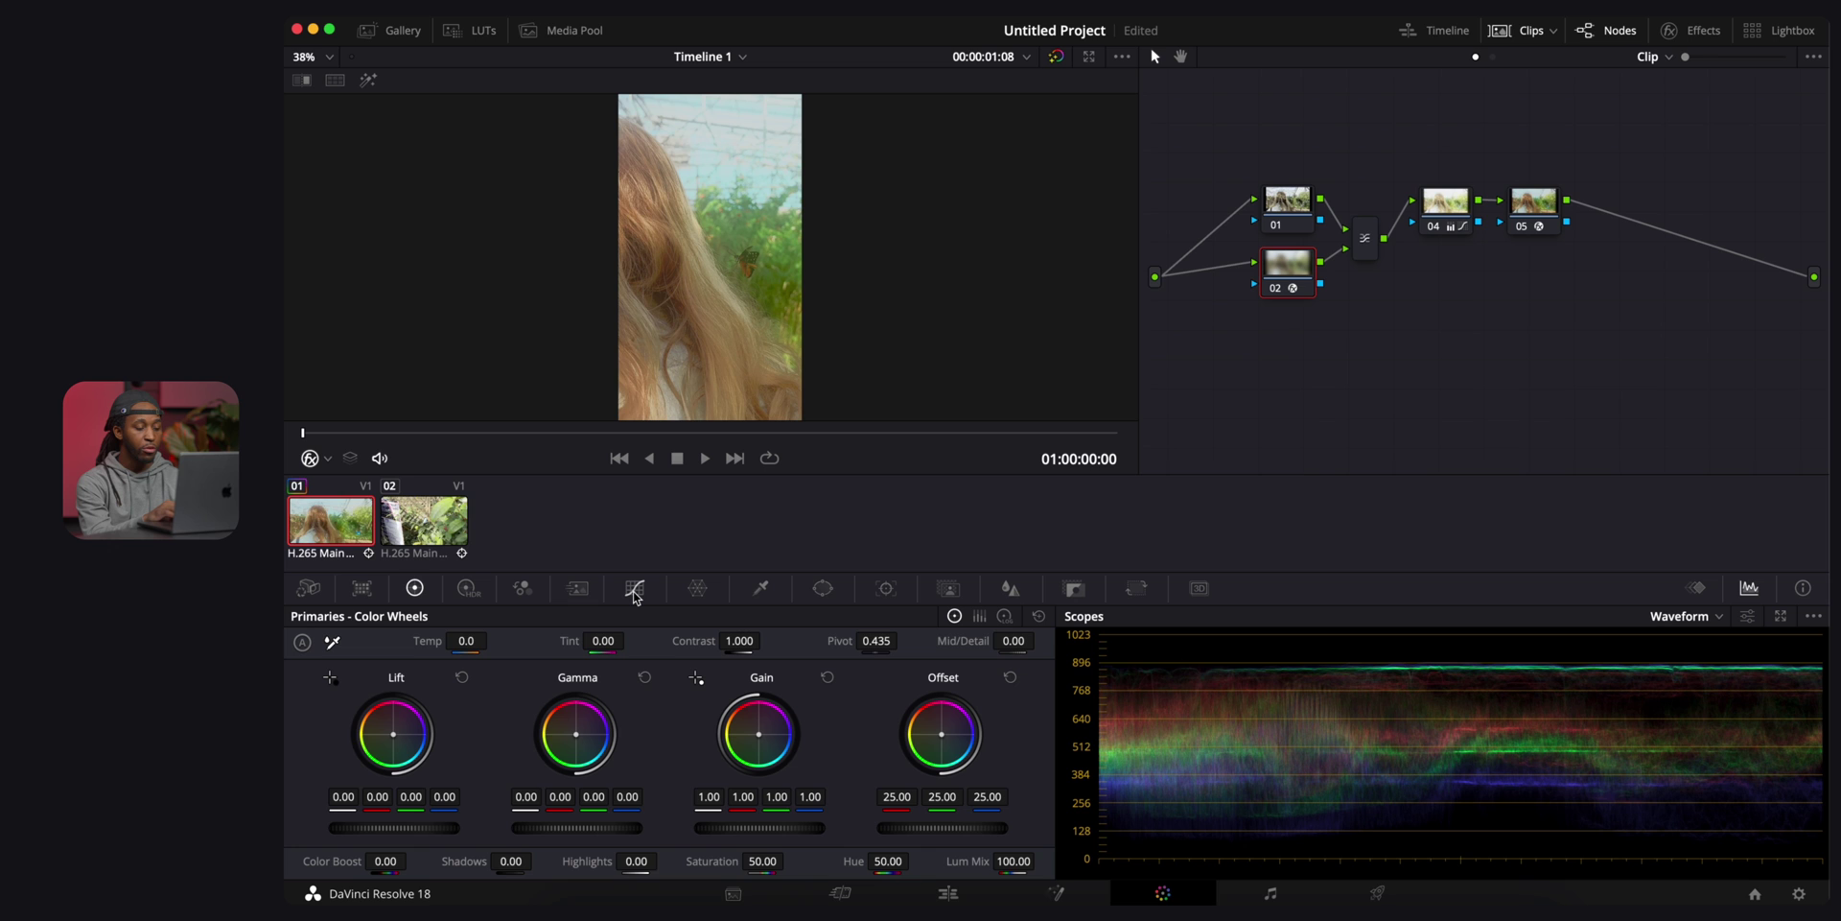
Pull node 02's custom curve white point almost to black, then preview full window.
left_click(634, 590)
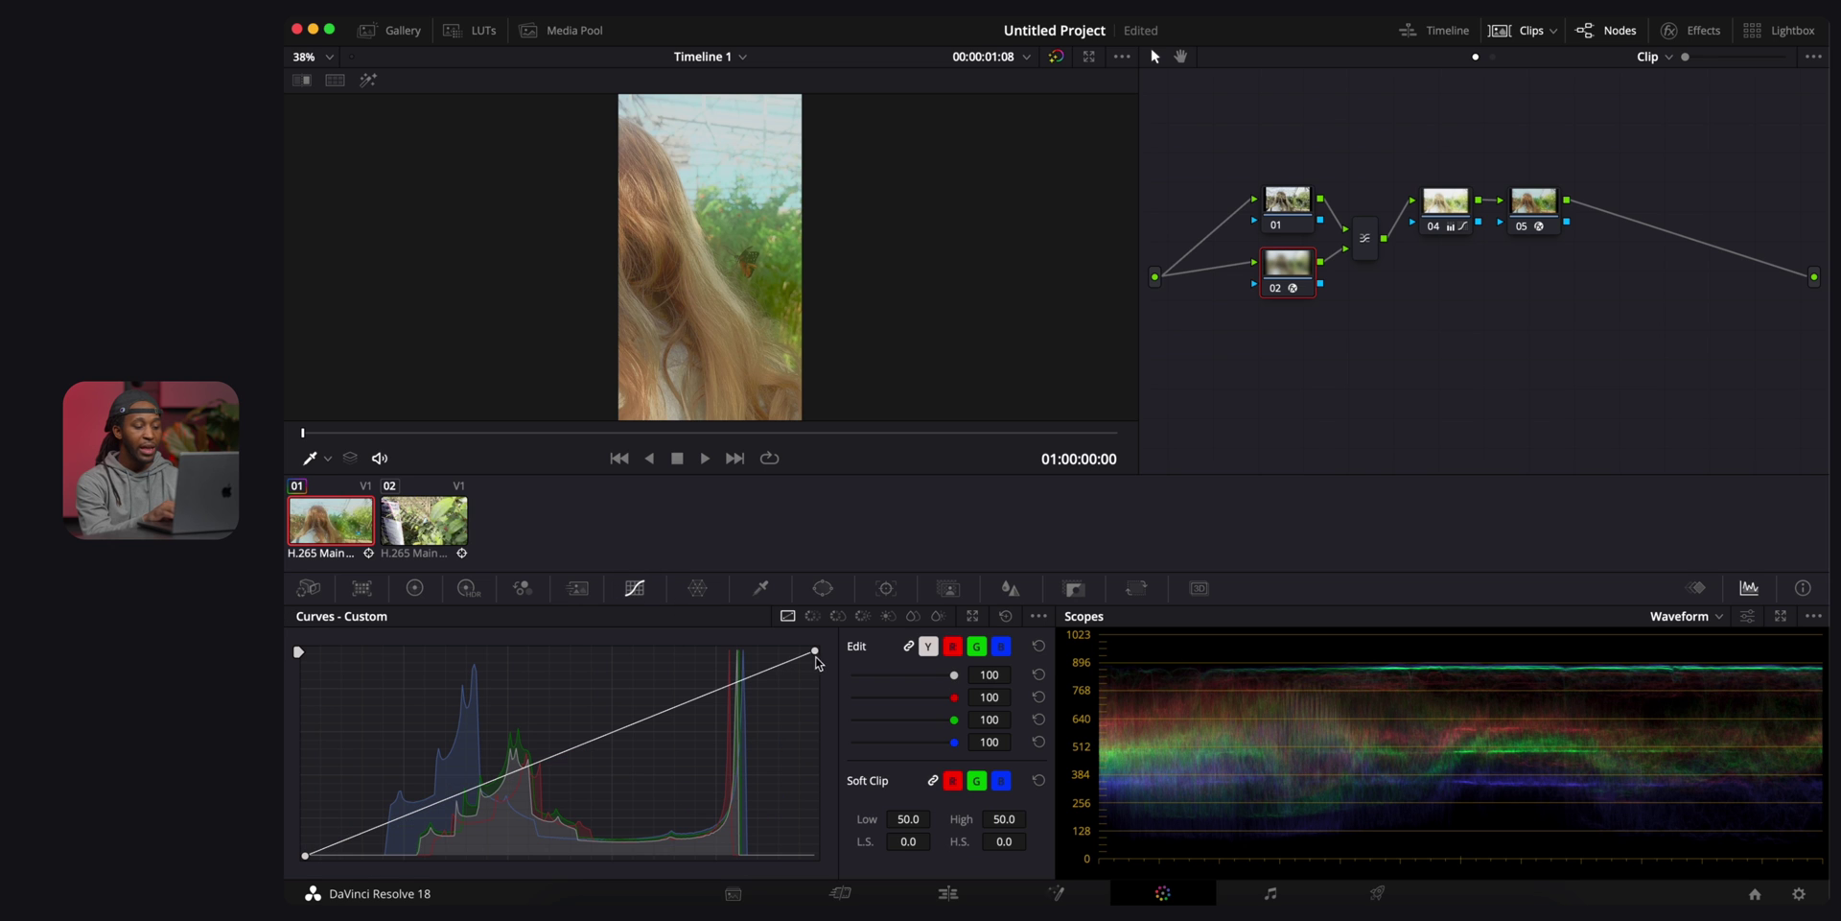
left_click_drag(818, 659, 823, 857)
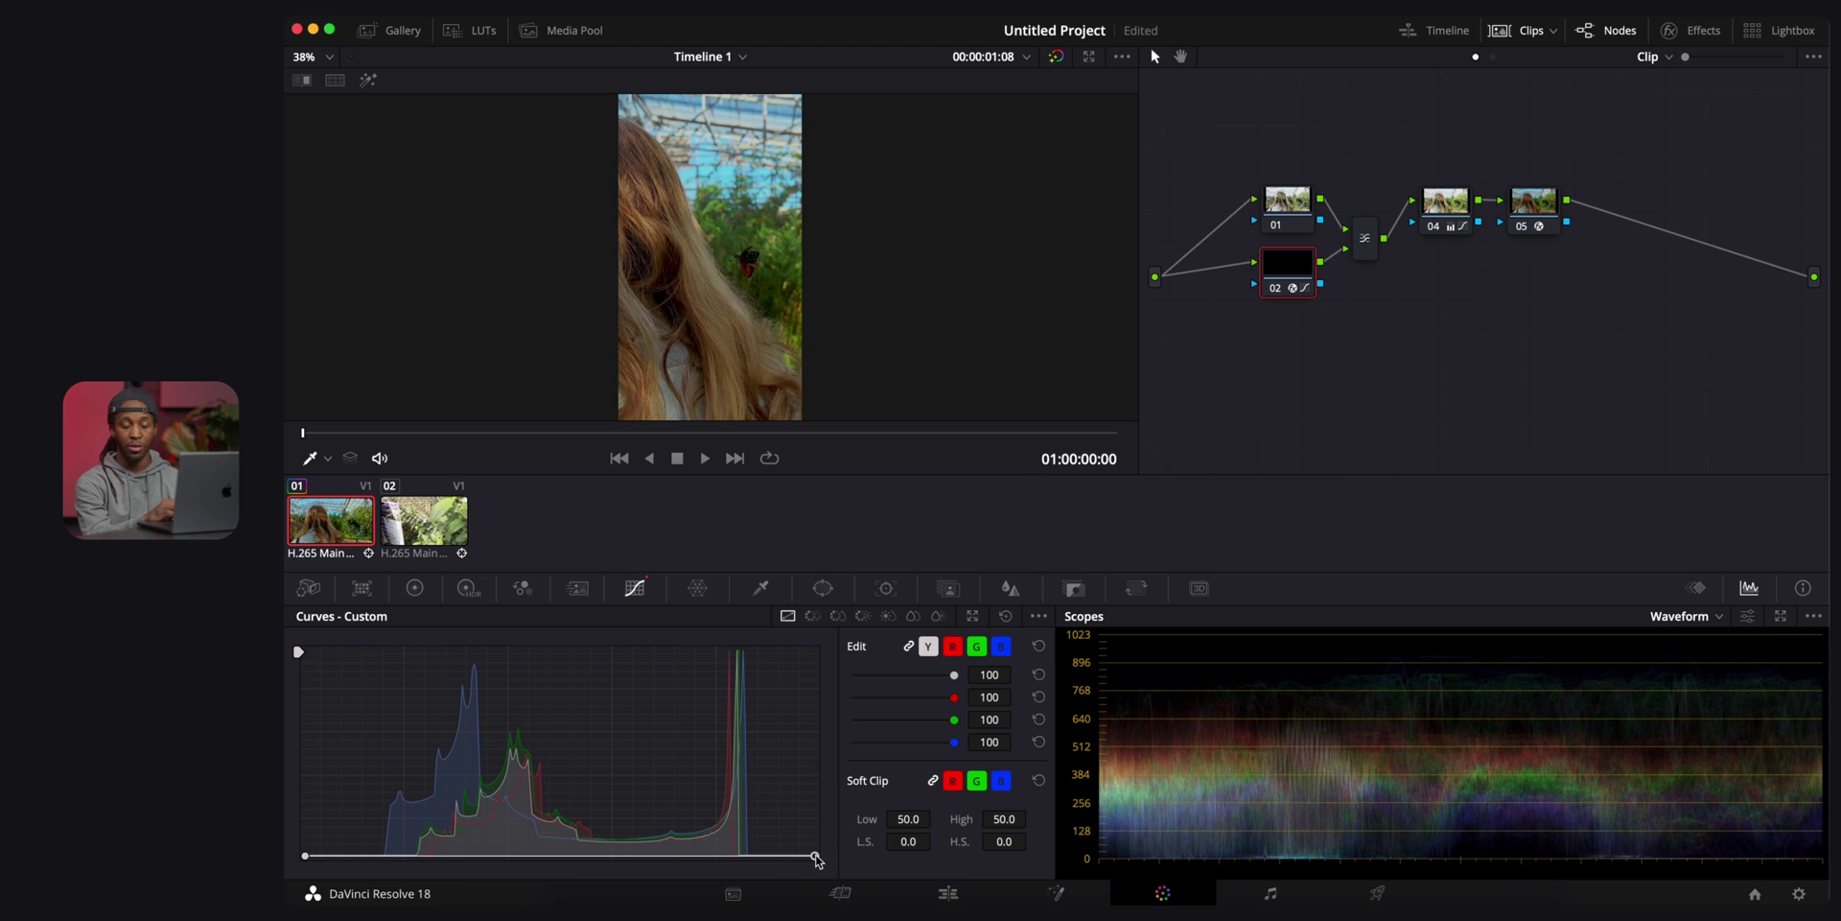
left_click_drag(815, 858, 822, 839)
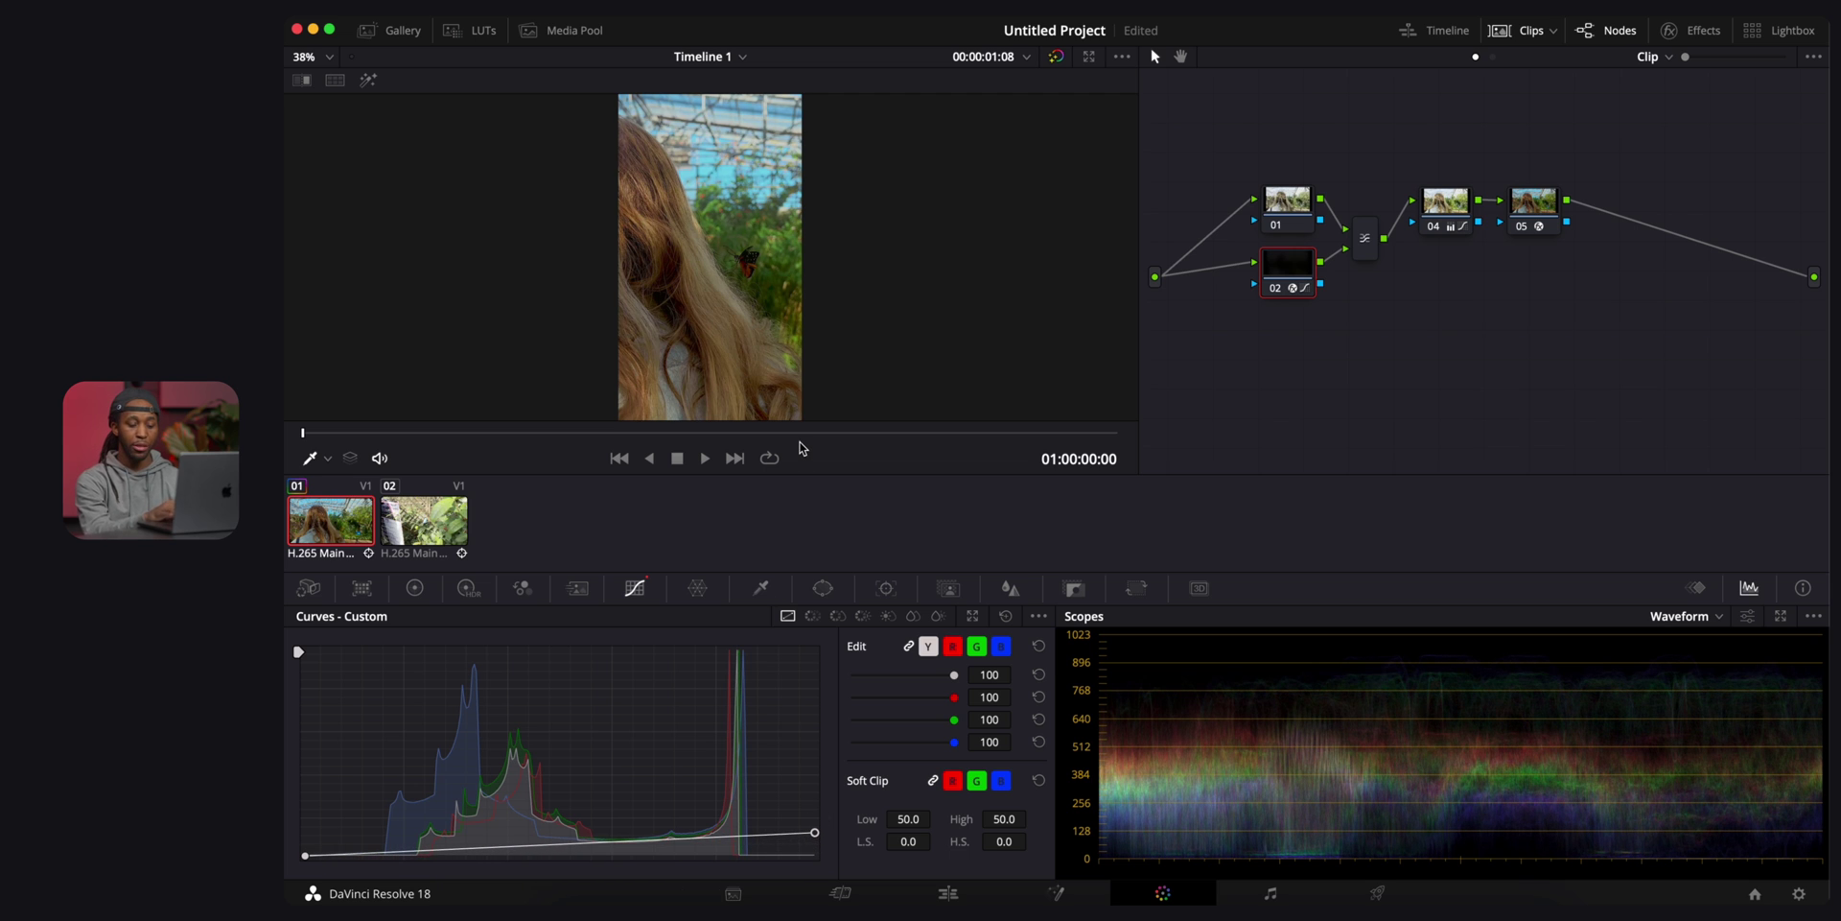
key("super+f")
key("super+f")
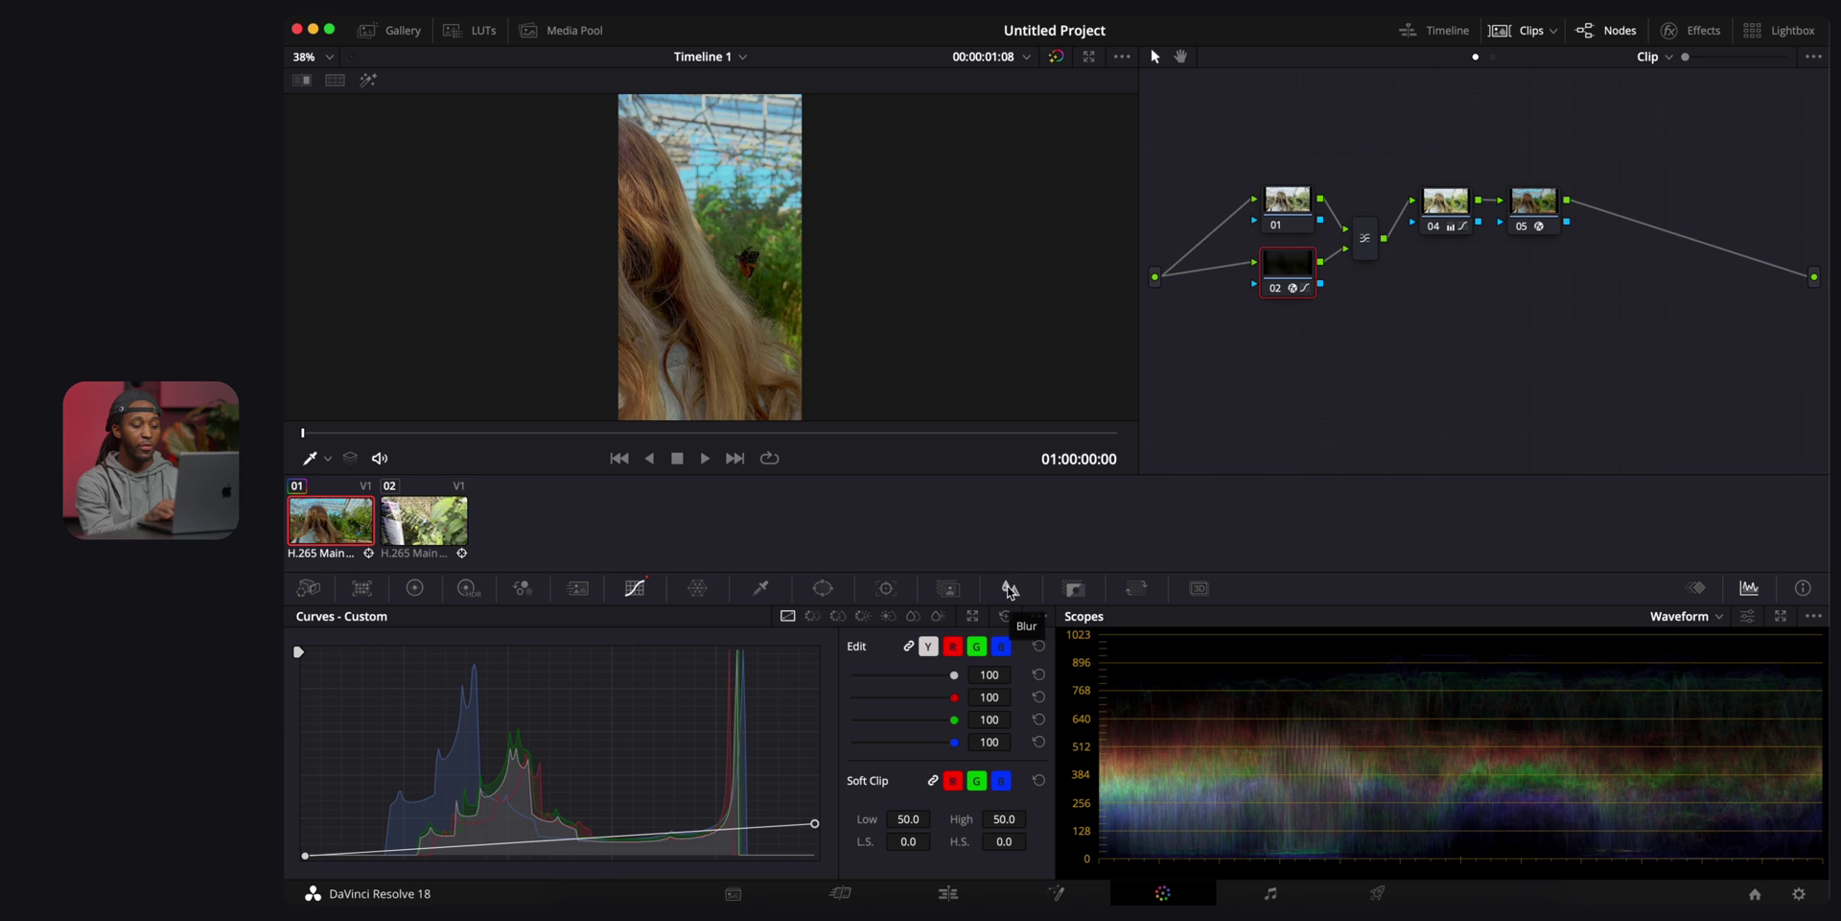
Raise node 02's blur radius from 0.50 to 0.55 and check it full screen.
left_click(1011, 589)
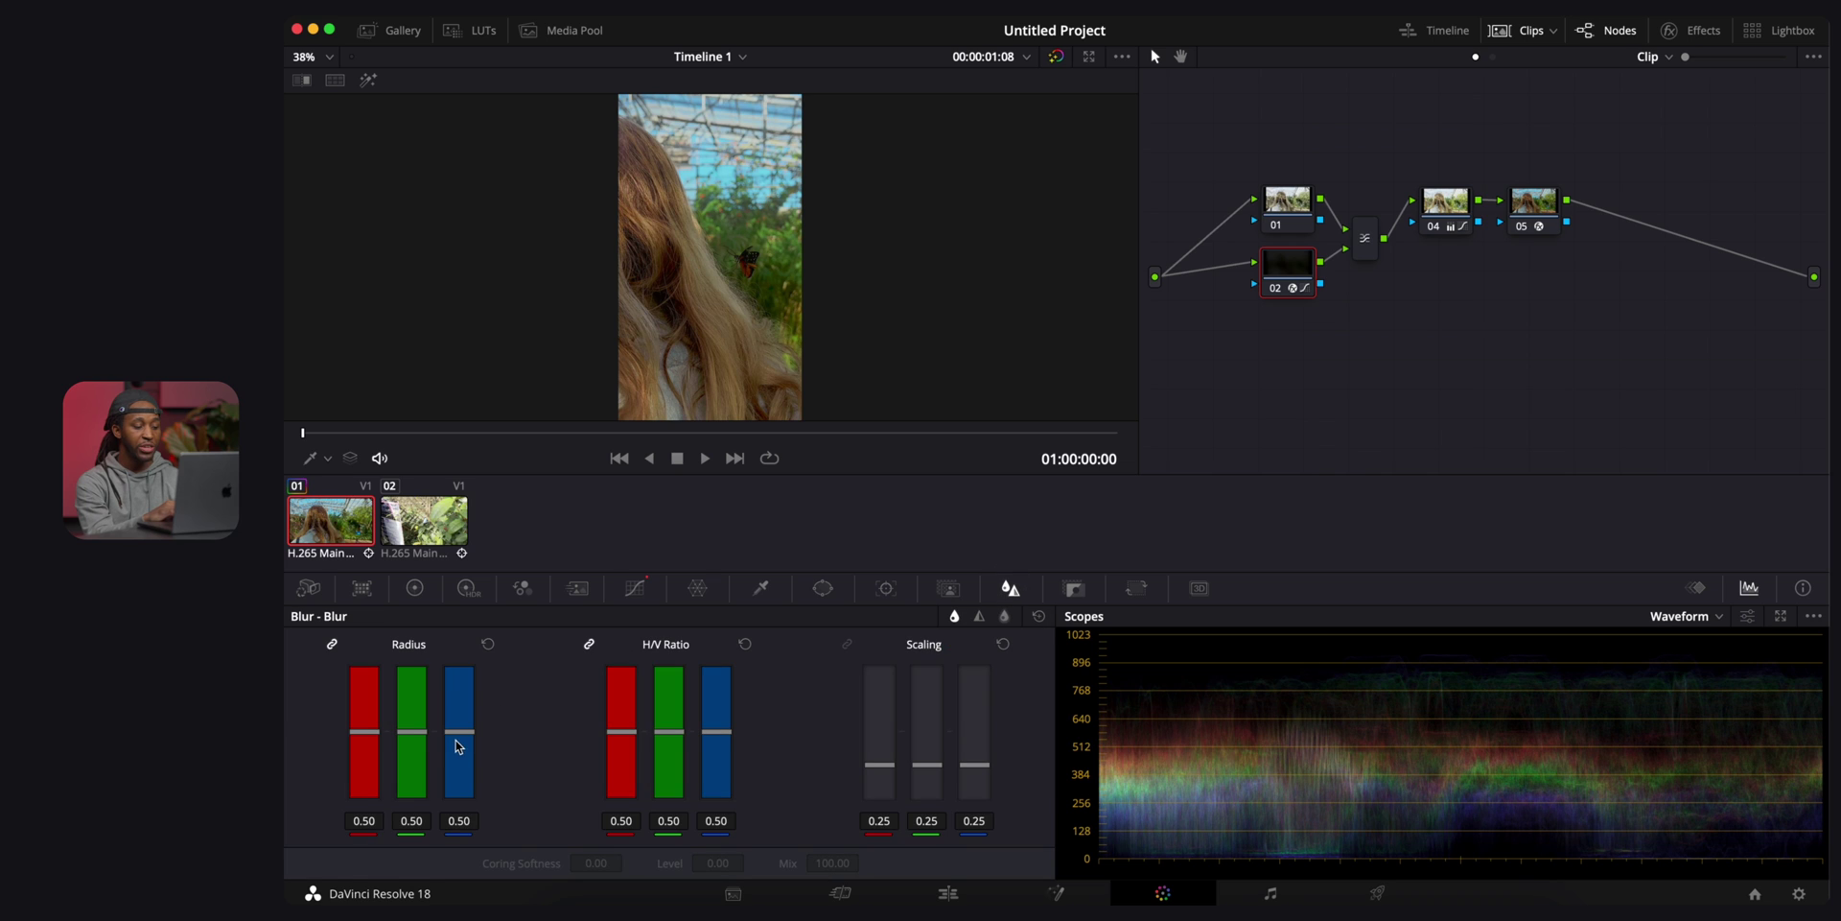
left_click_drag(463, 735, 463, 726)
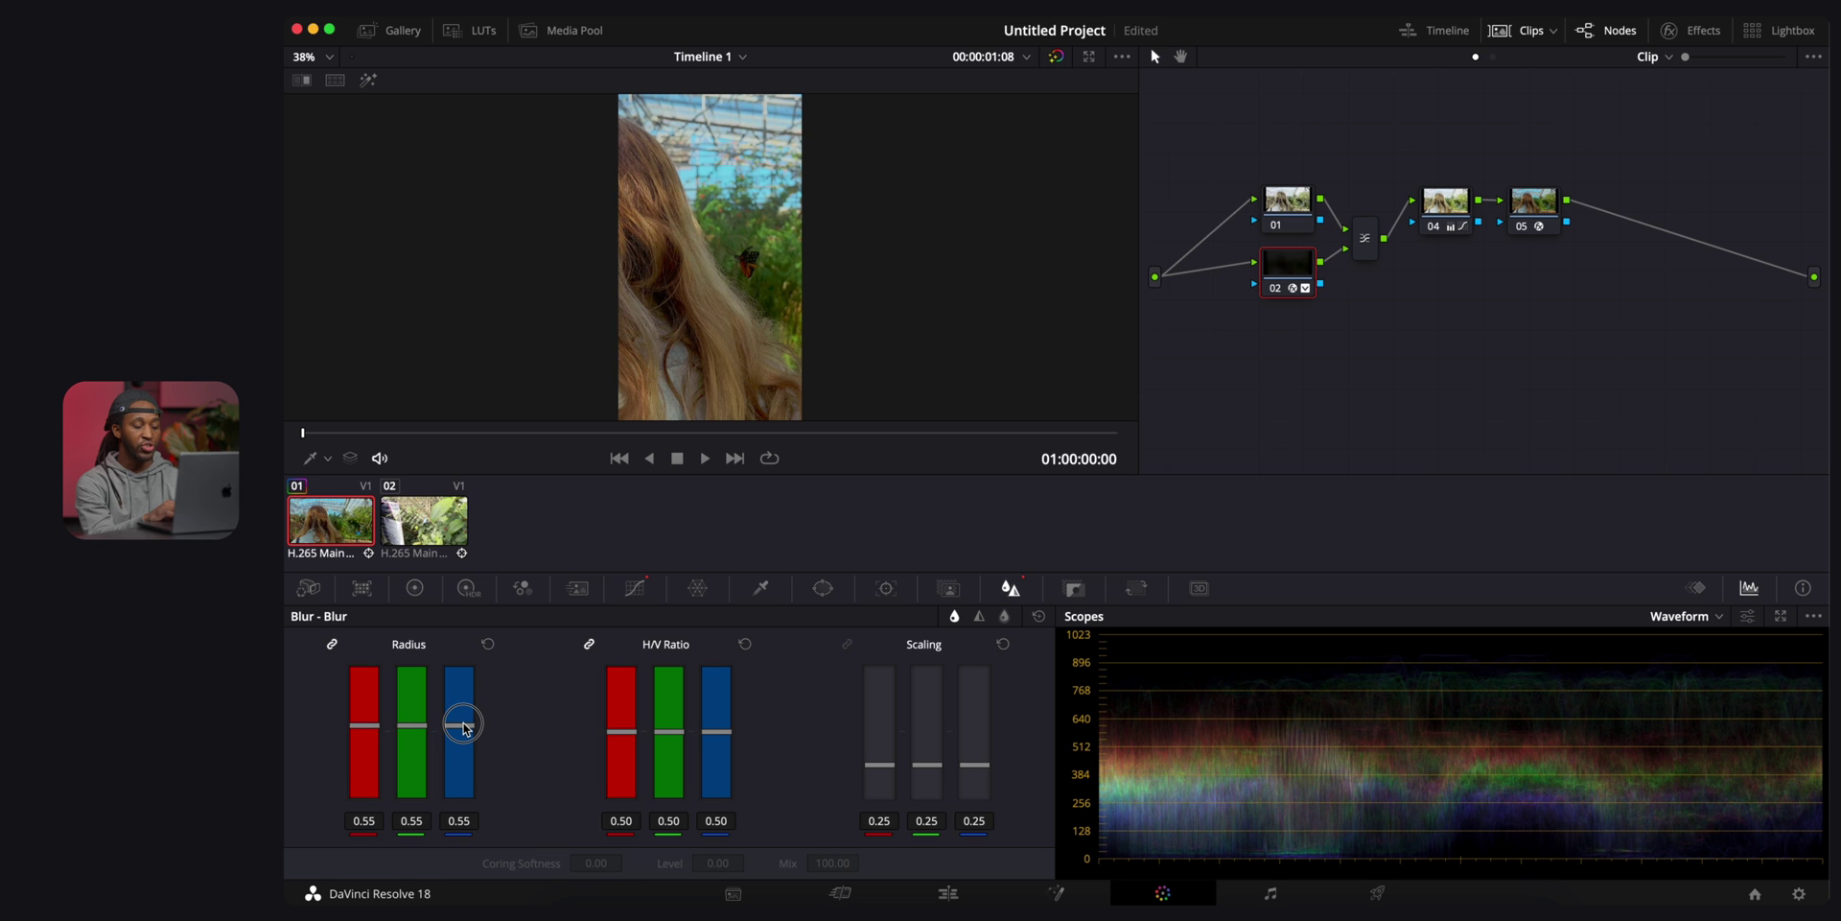
key("super+f")
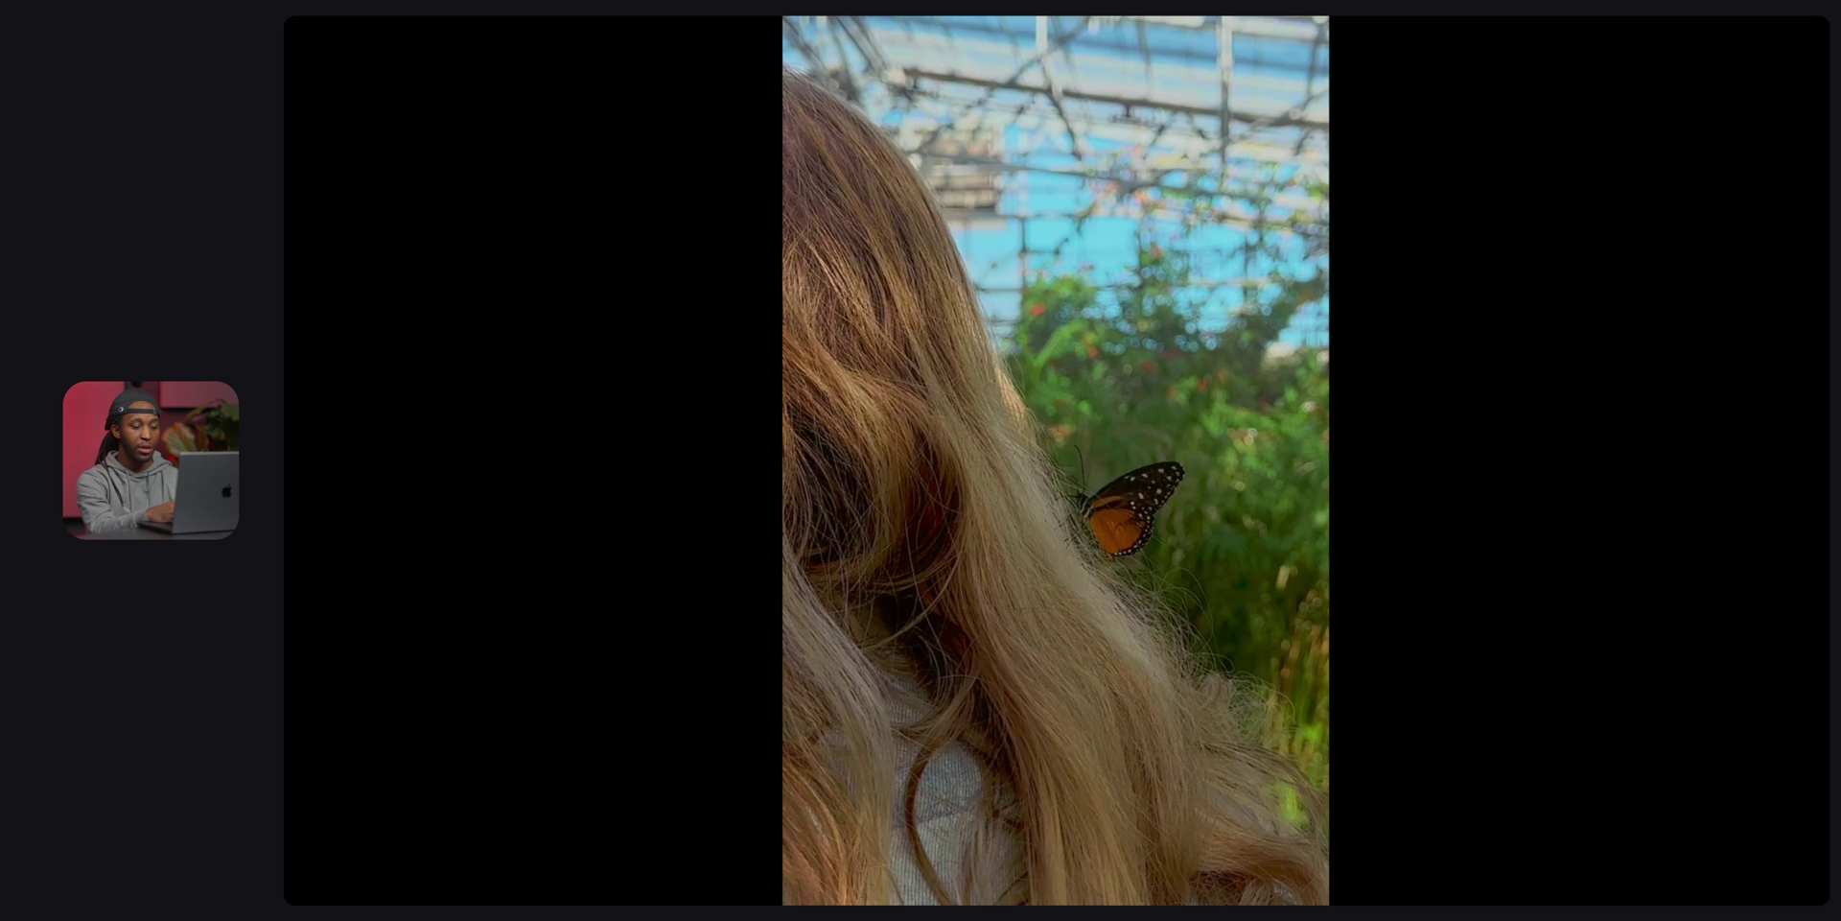
key("super+f")
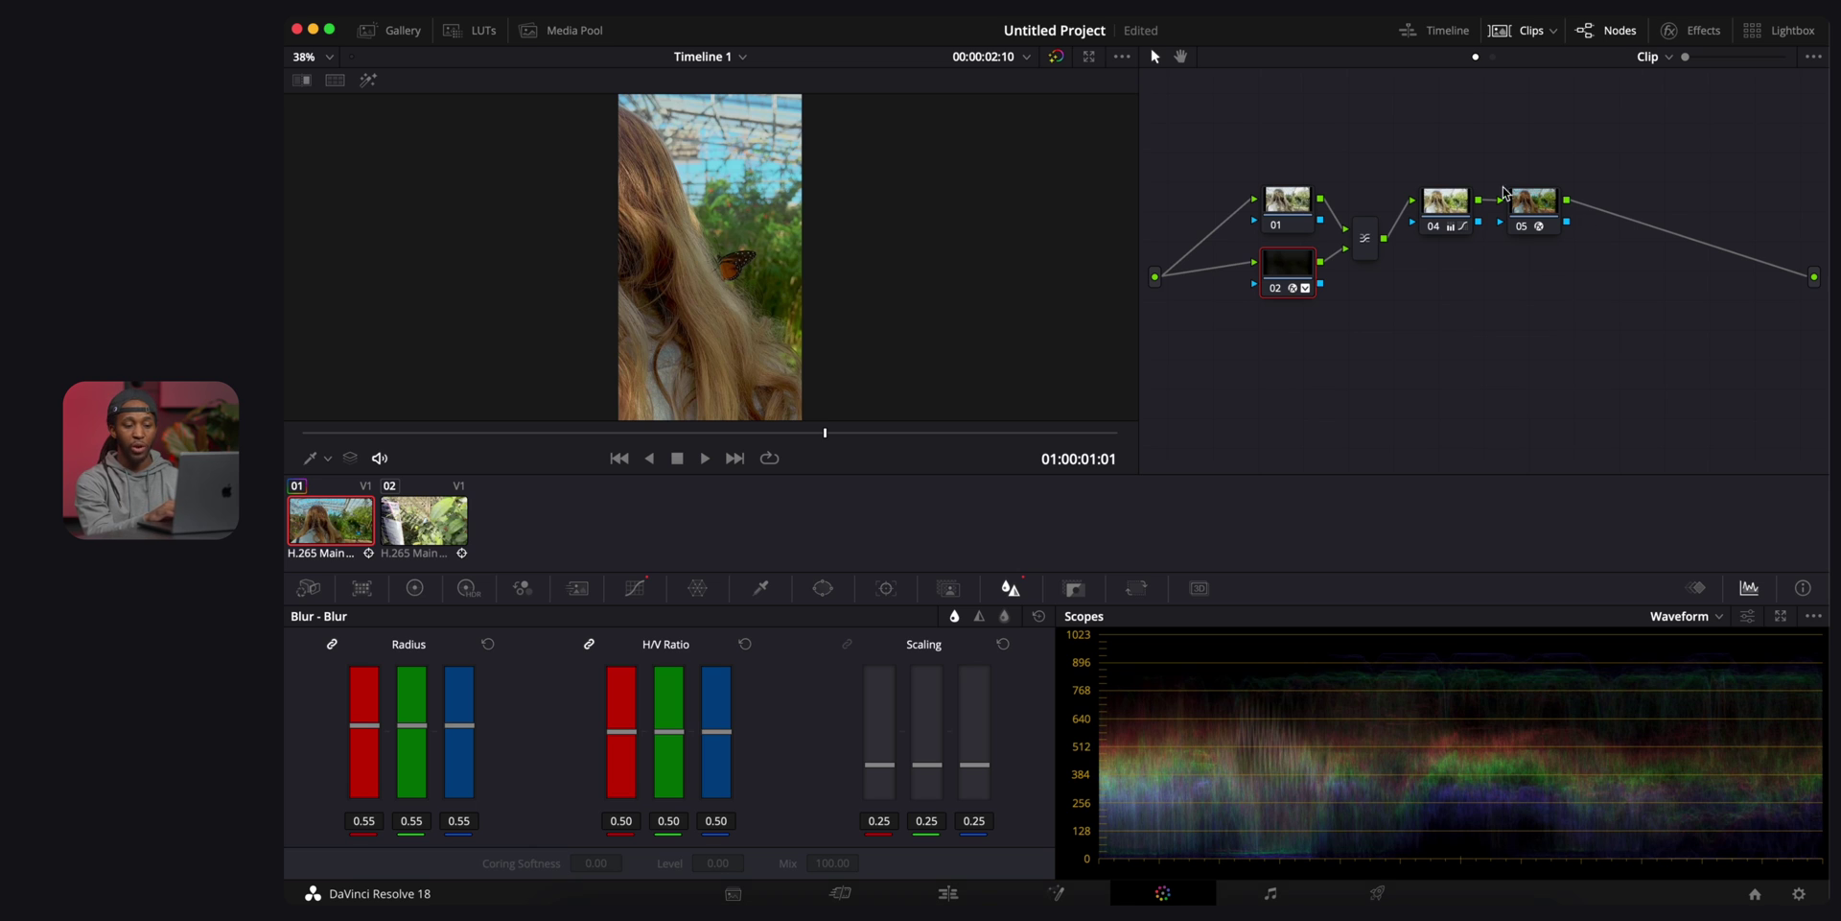
On node 05, expand CineMatch's Advanced Data Range and set Target Range to Limited.
left_click(1554, 203)
left_click(1690, 30)
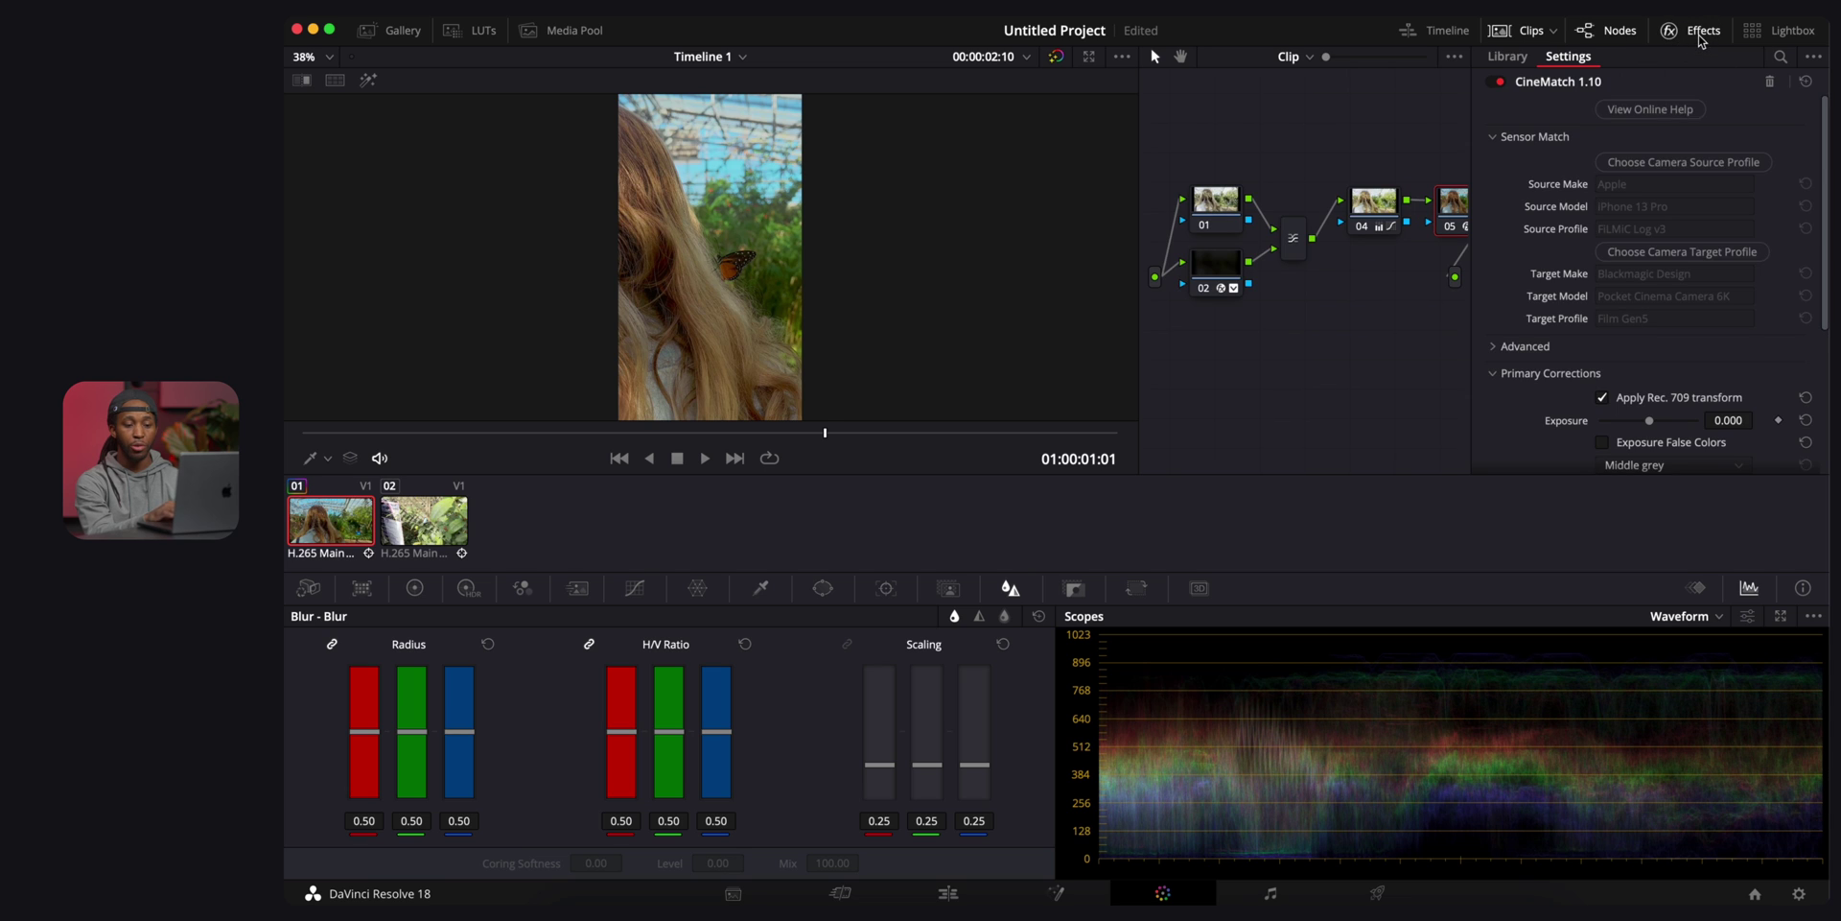
scroll(1677, 352, "down", 5)
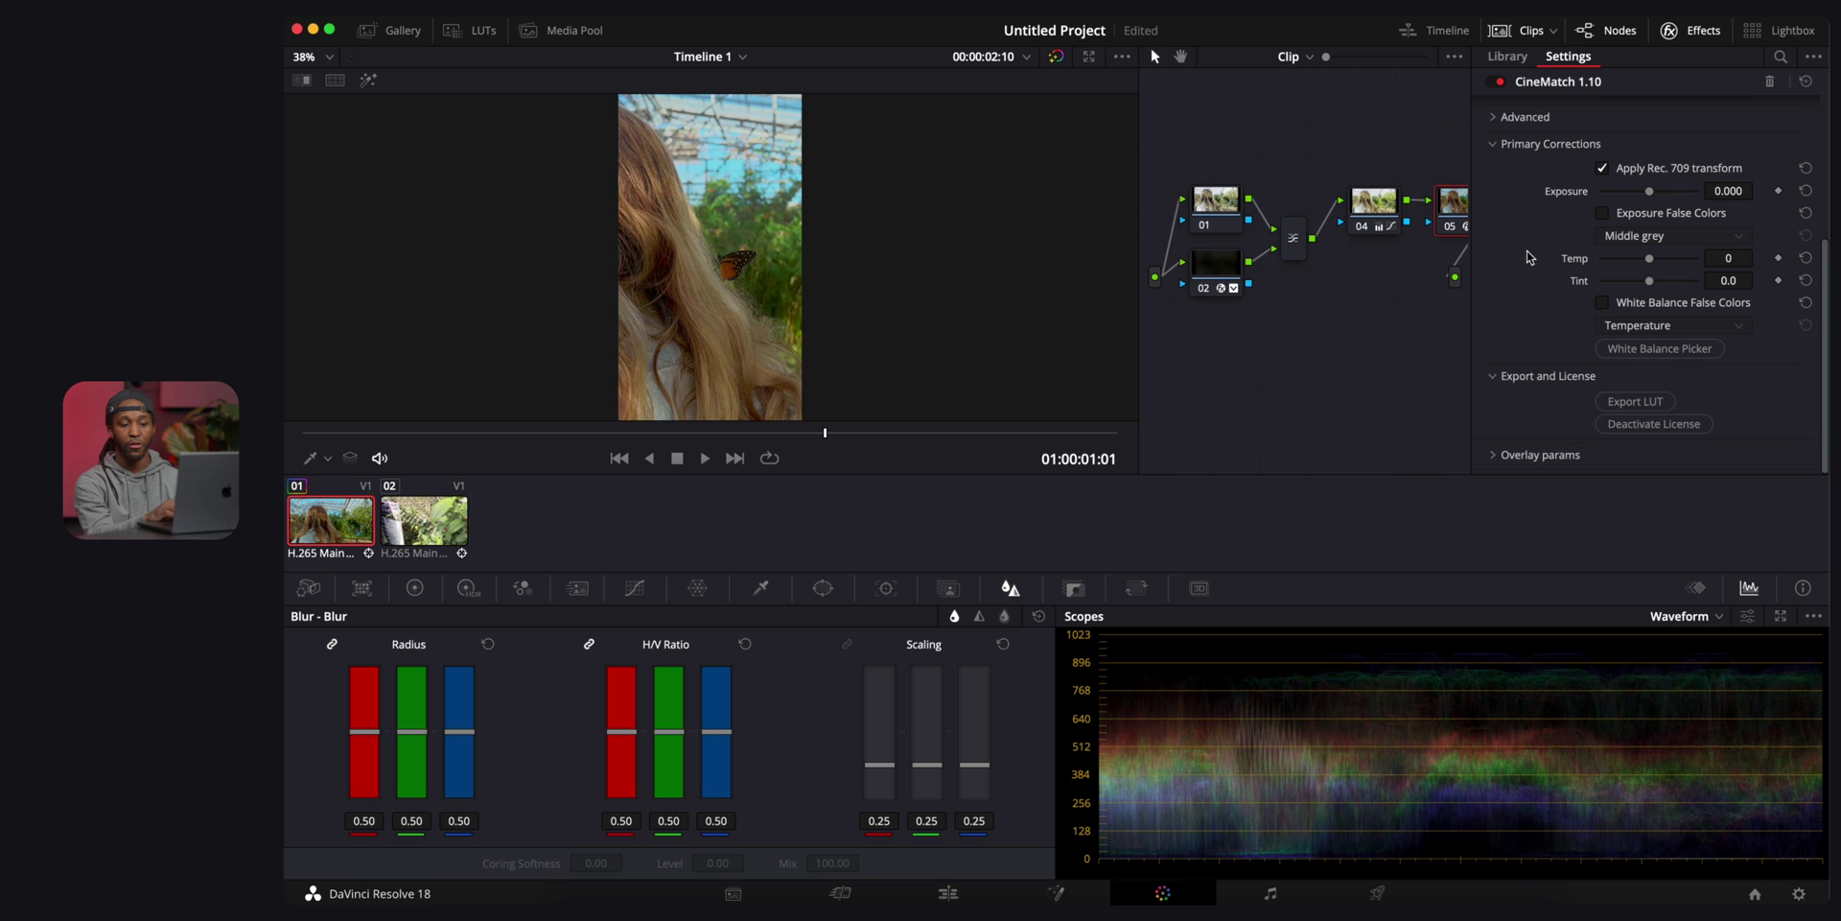
left_click(1495, 117)
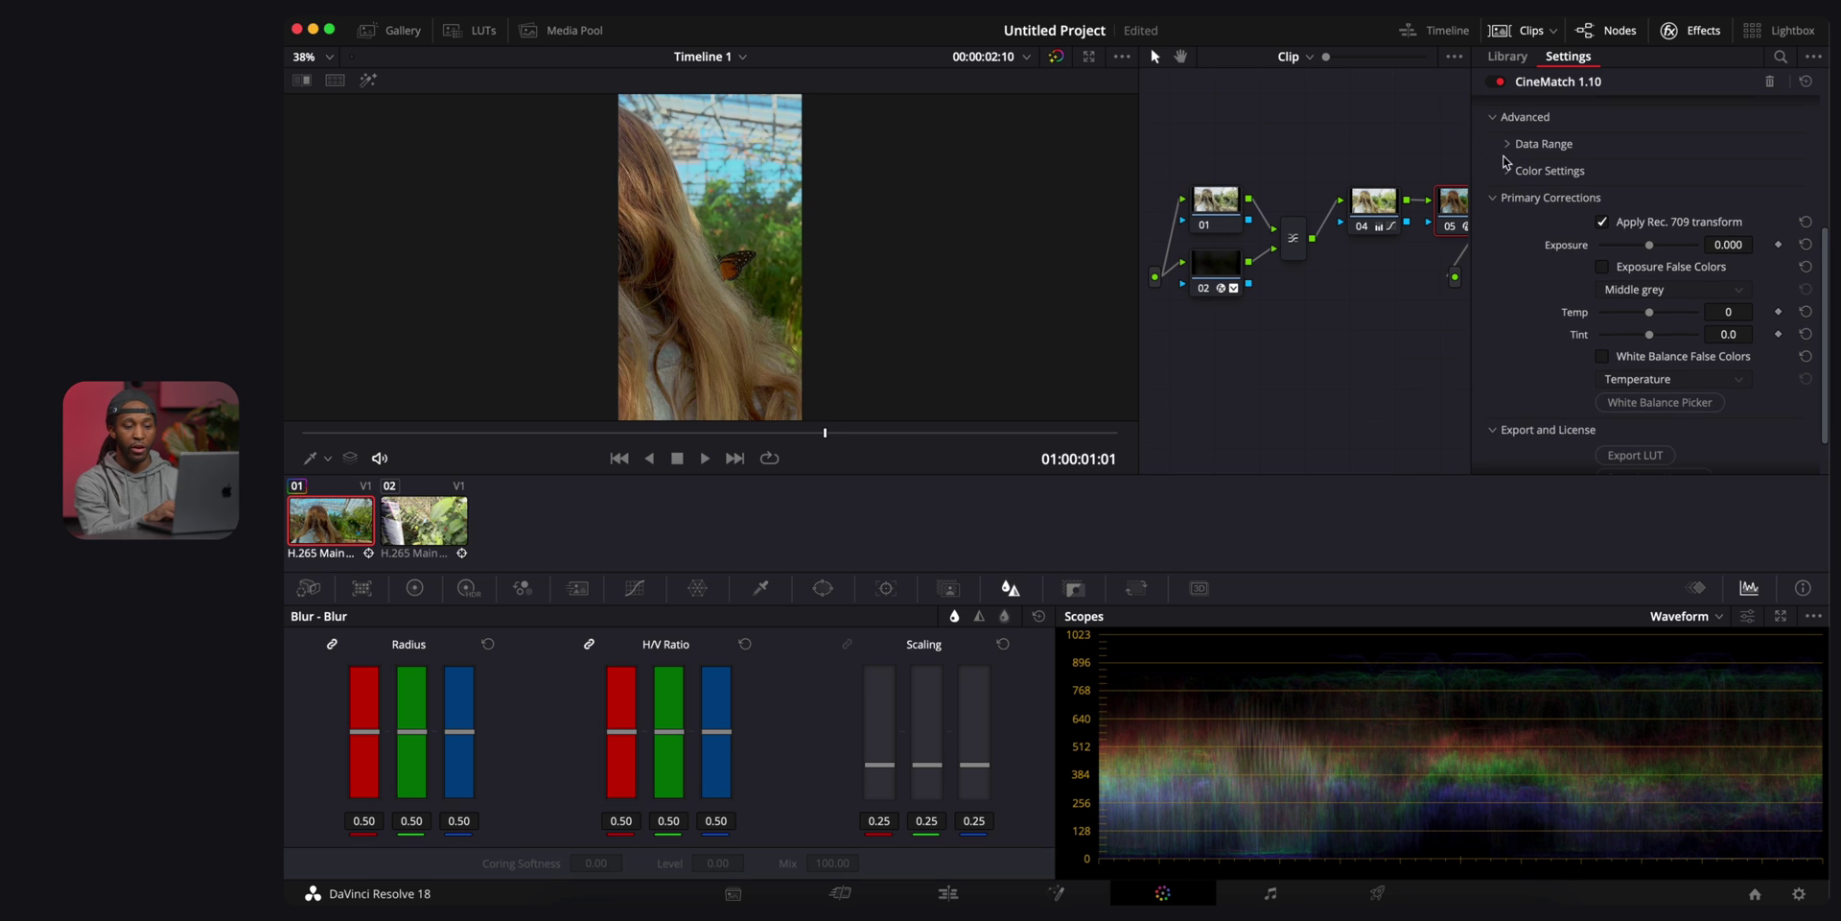
left_click(1507, 144)
left_click(1621, 192)
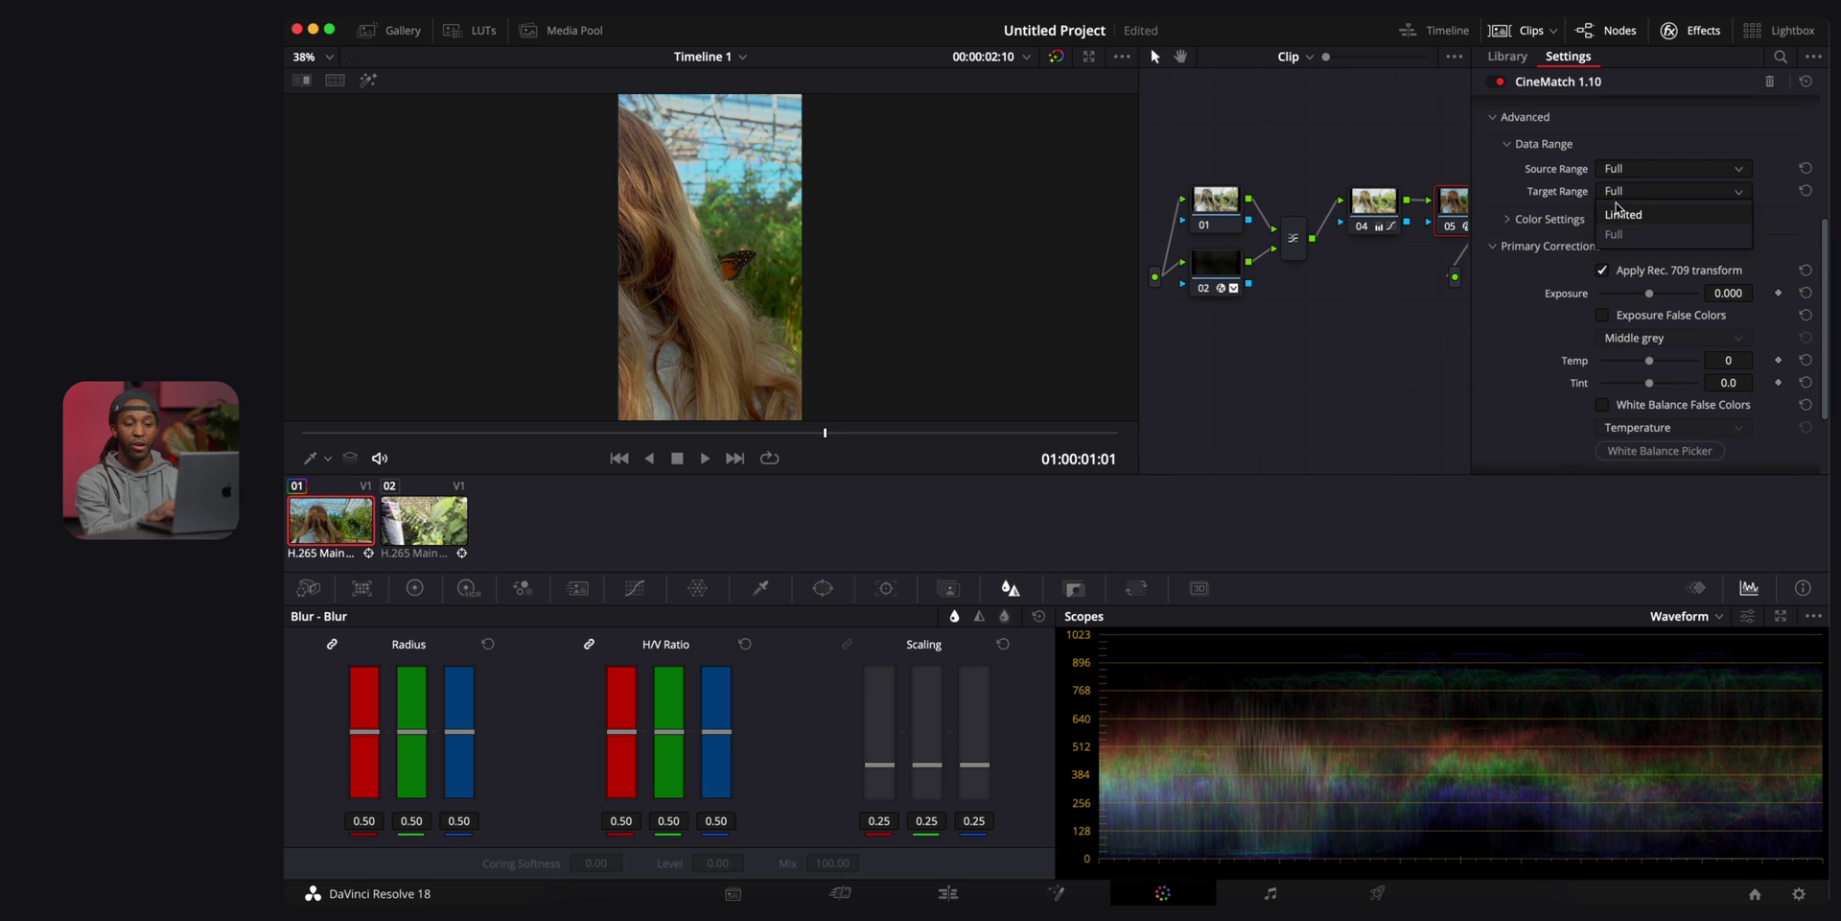
left_click(1620, 213)
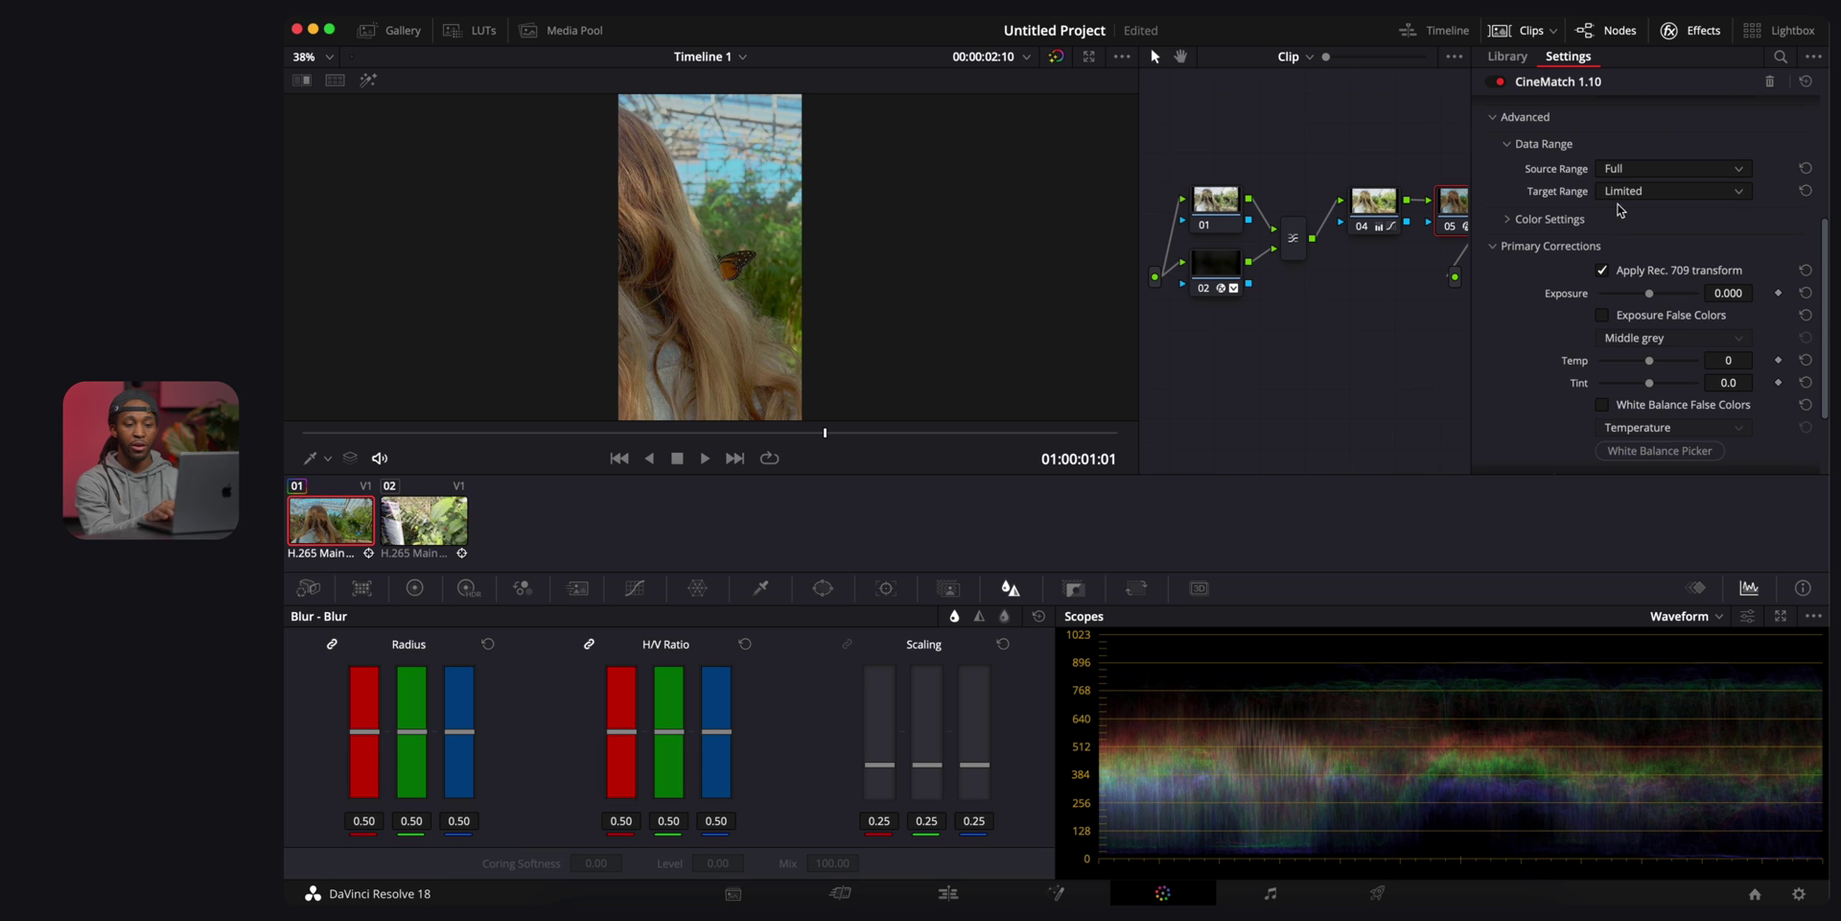
Confirm Target Range stays Limited, preview full screen, and close the effect settings.
scroll(1521, 170, "up", 2)
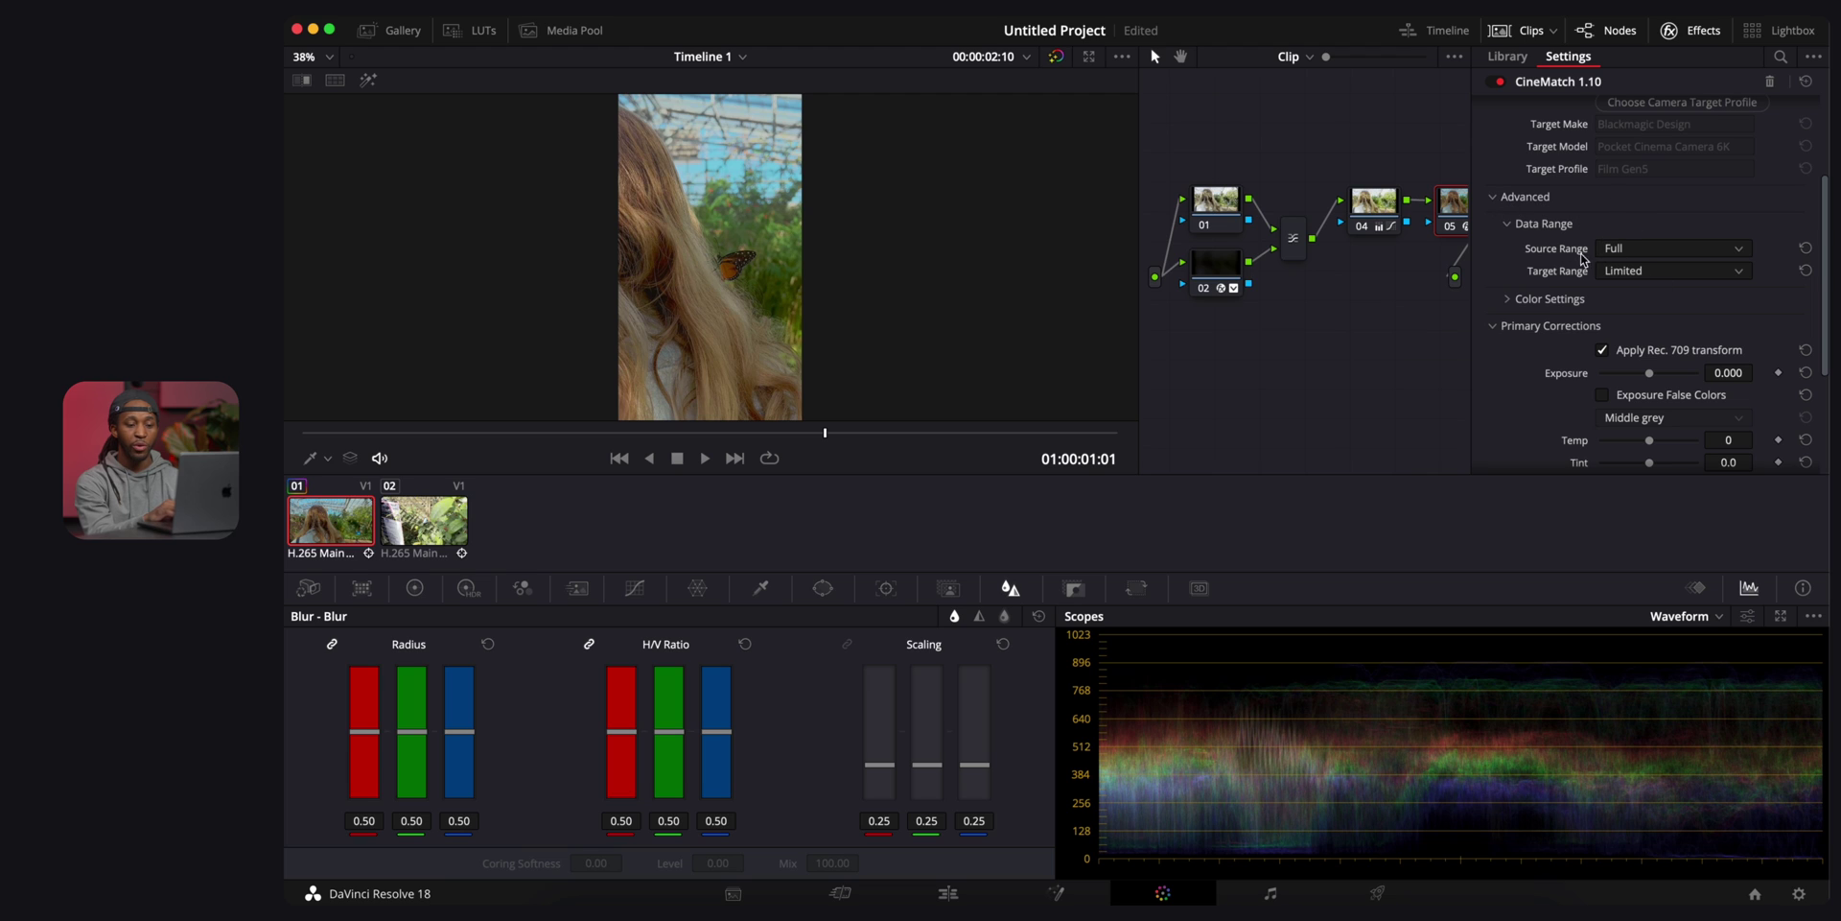
left_click(1654, 275)
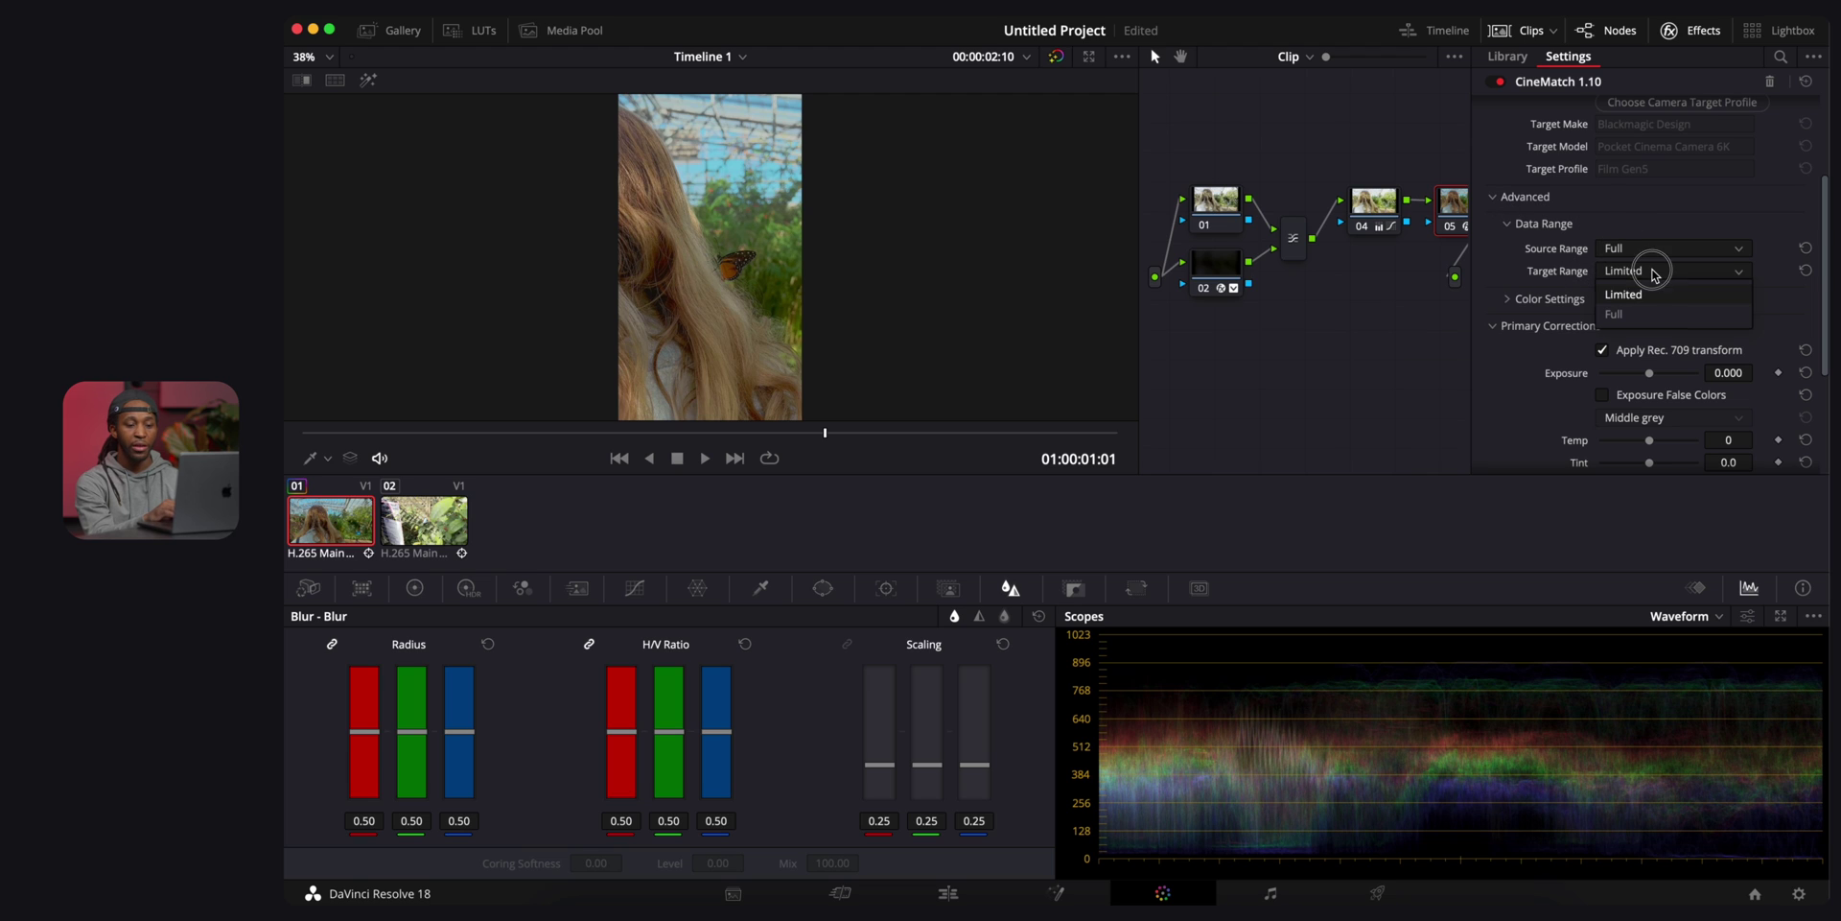
left_click(1635, 277)
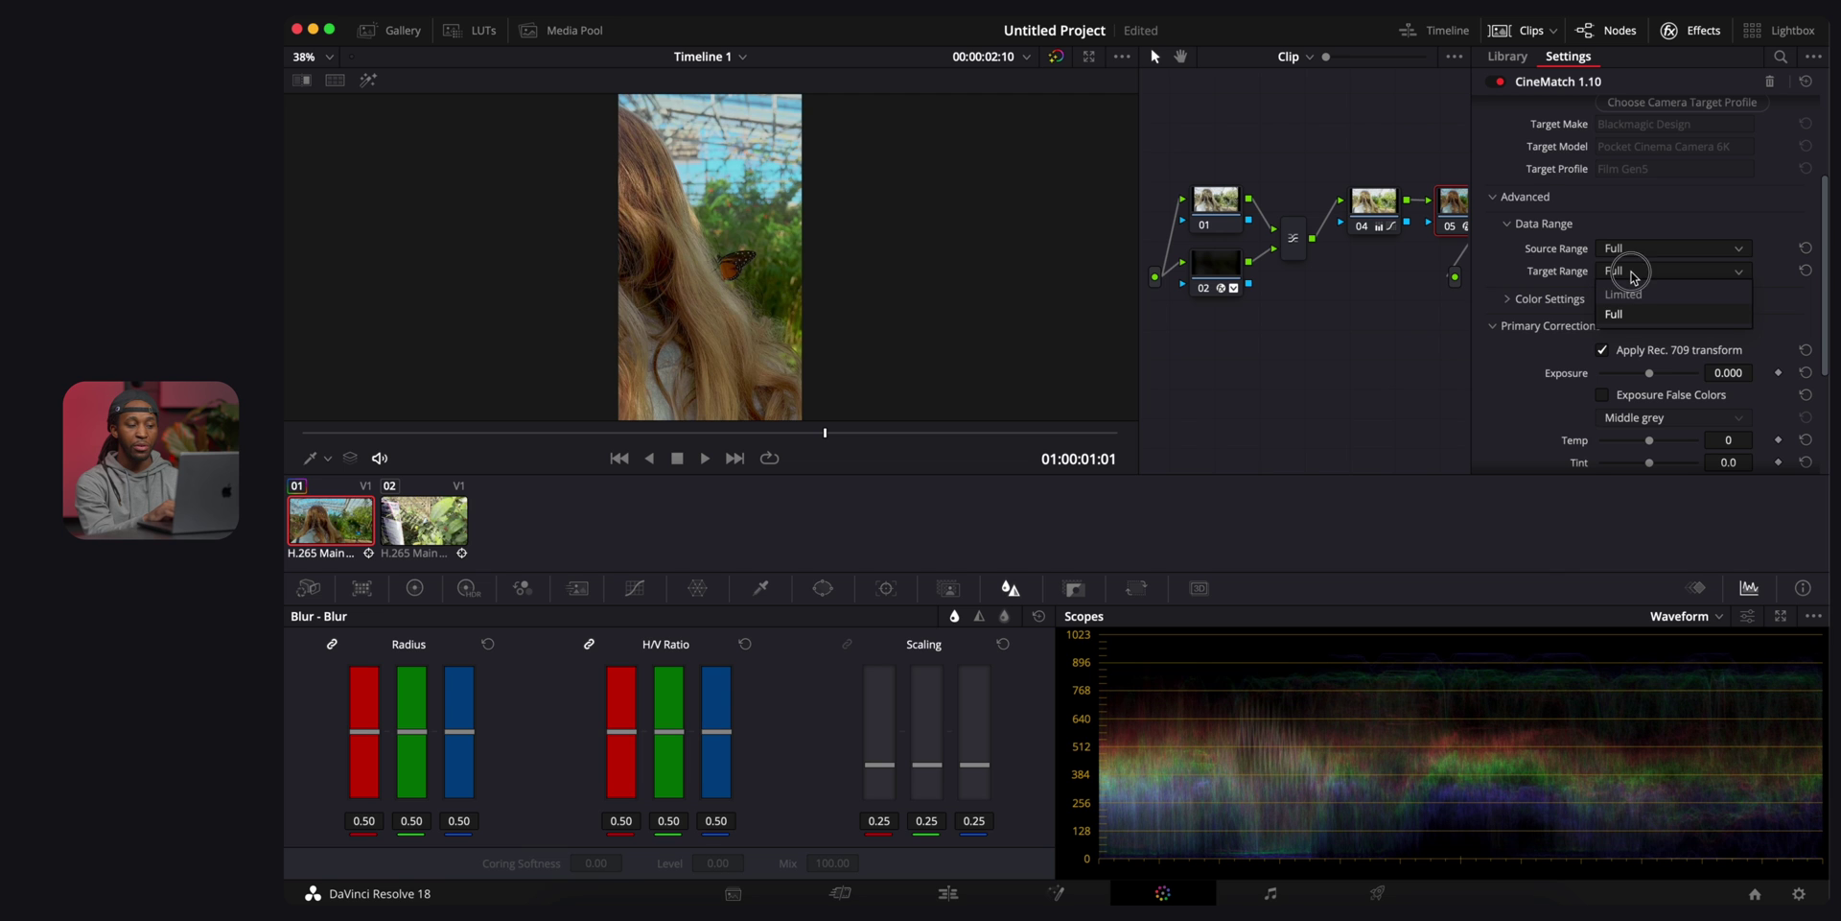
key("super+f")
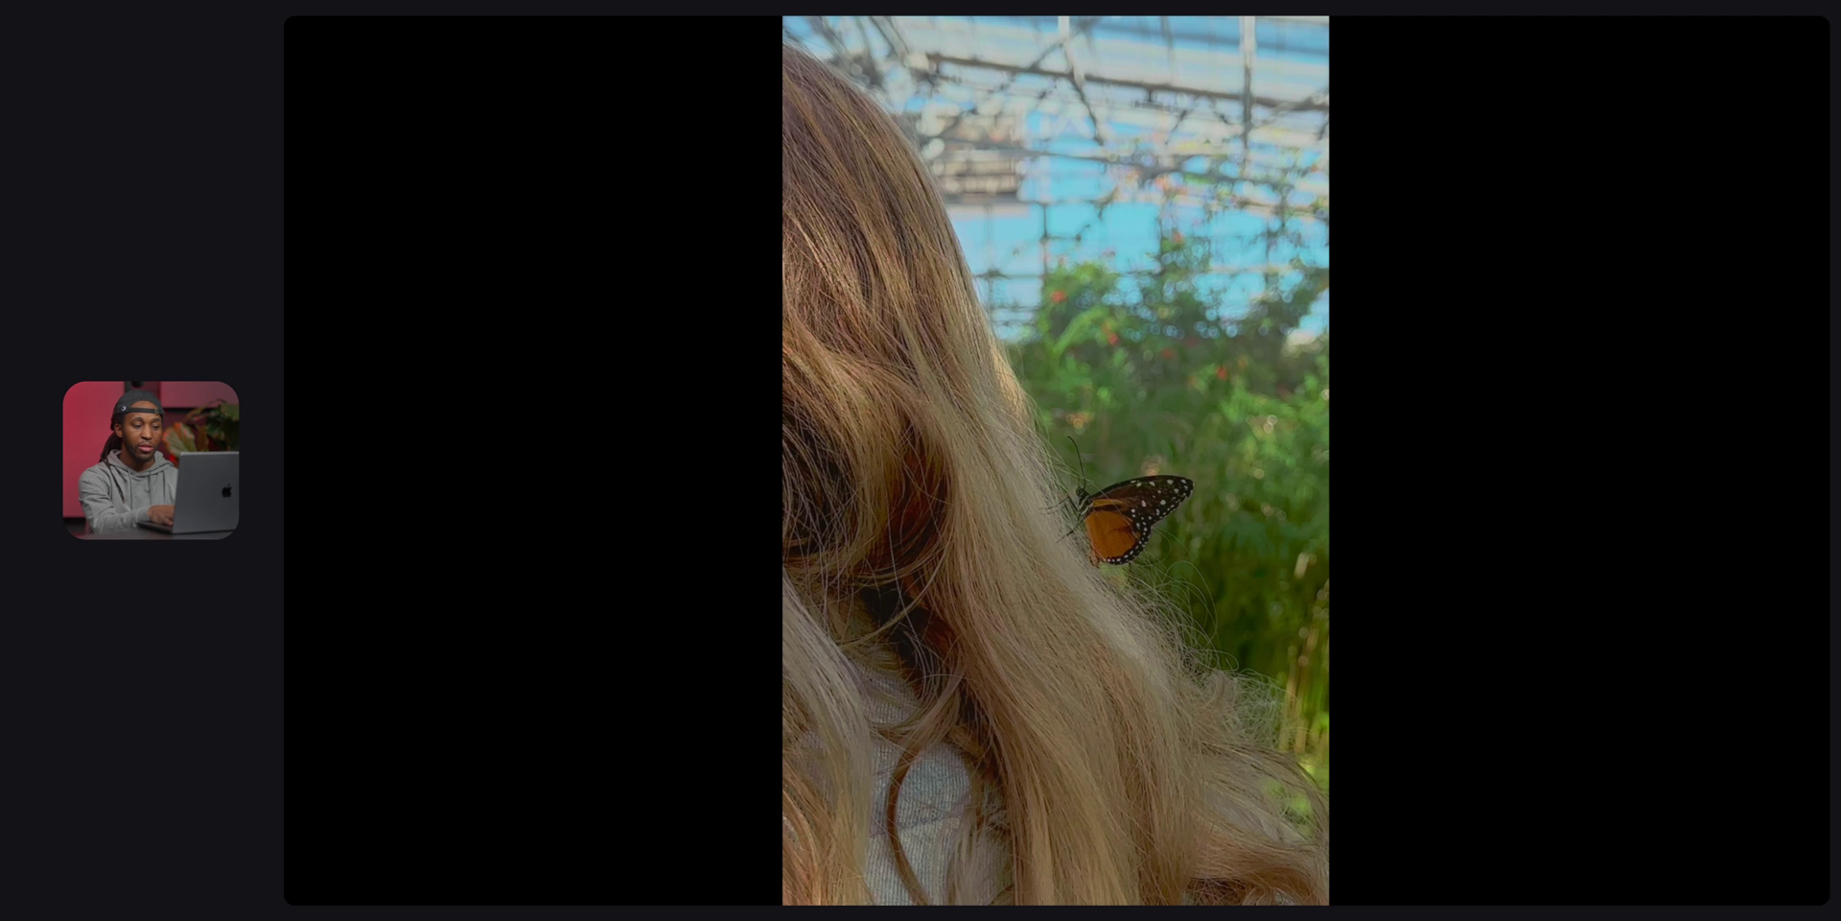
key("super+f")
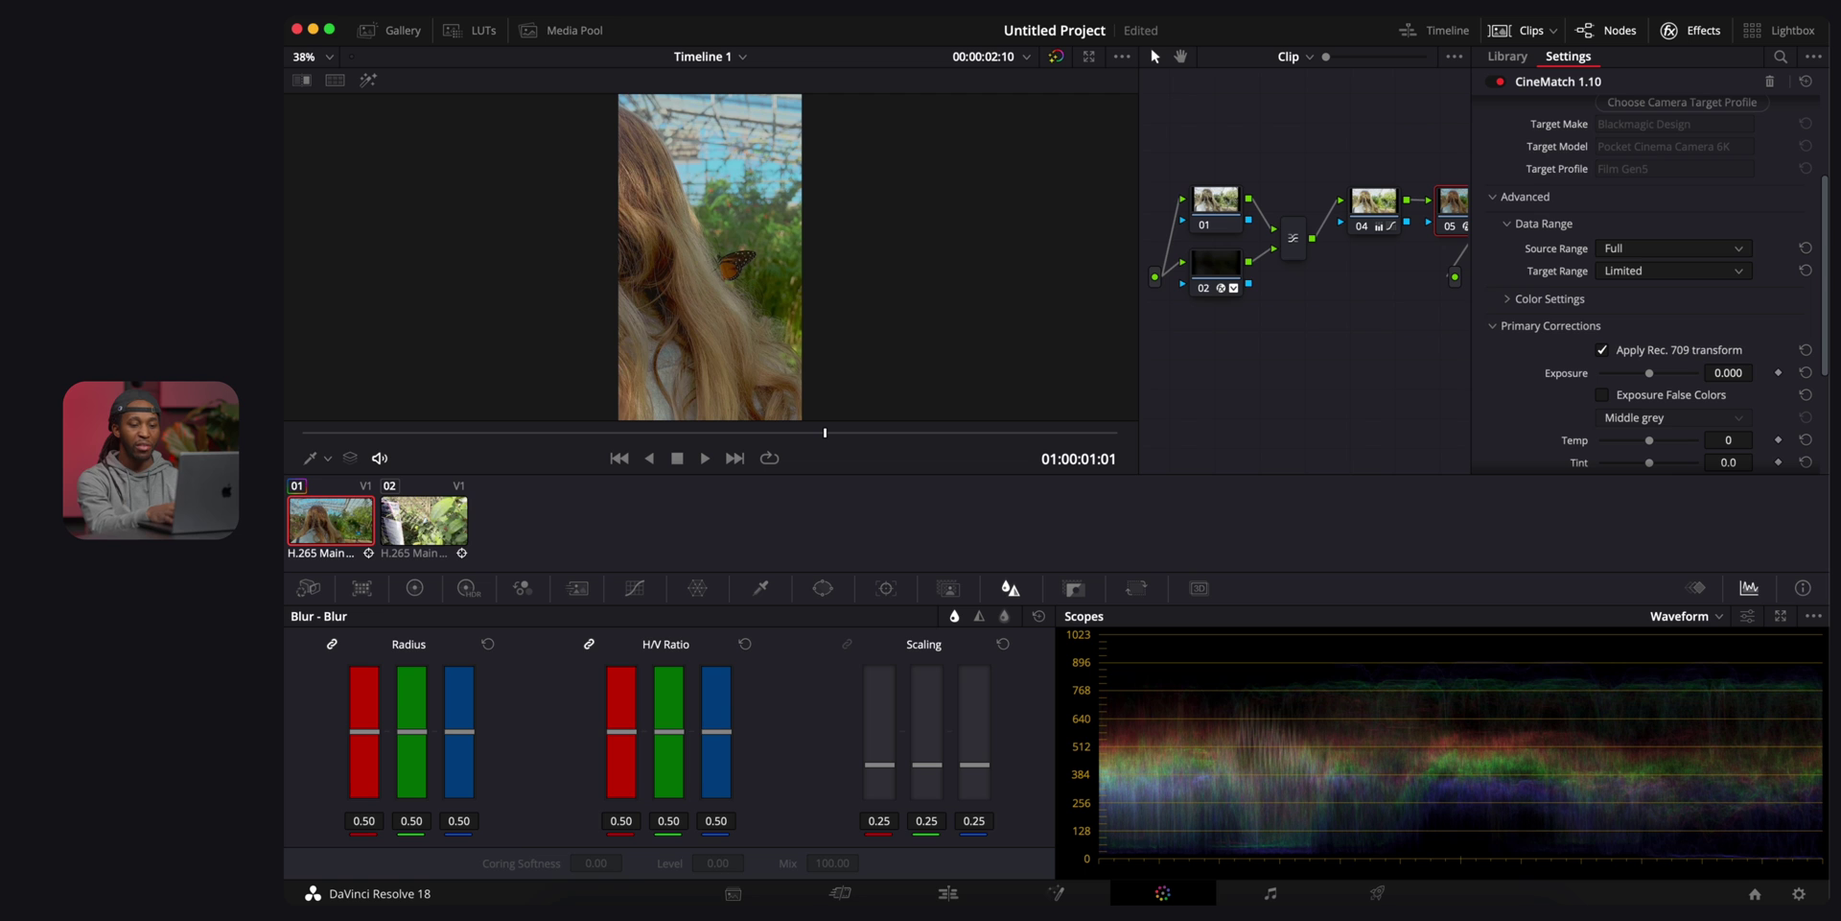
scroll(1606, 58, "up", 3)
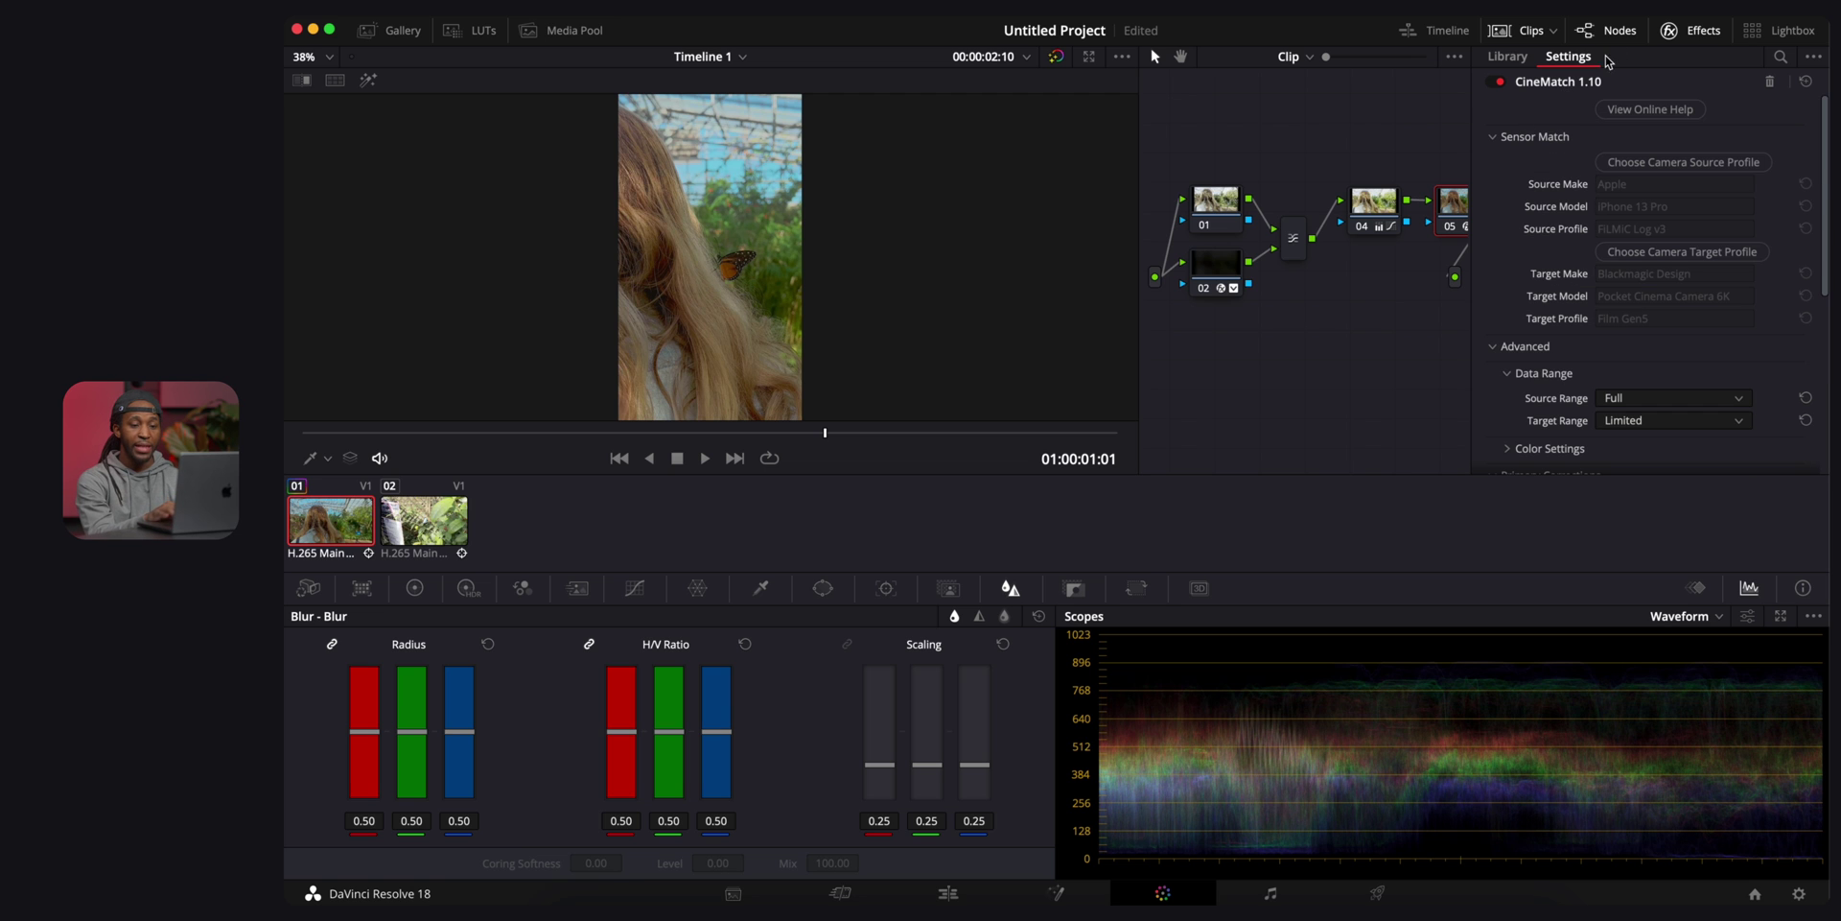
left_click(1690, 29)
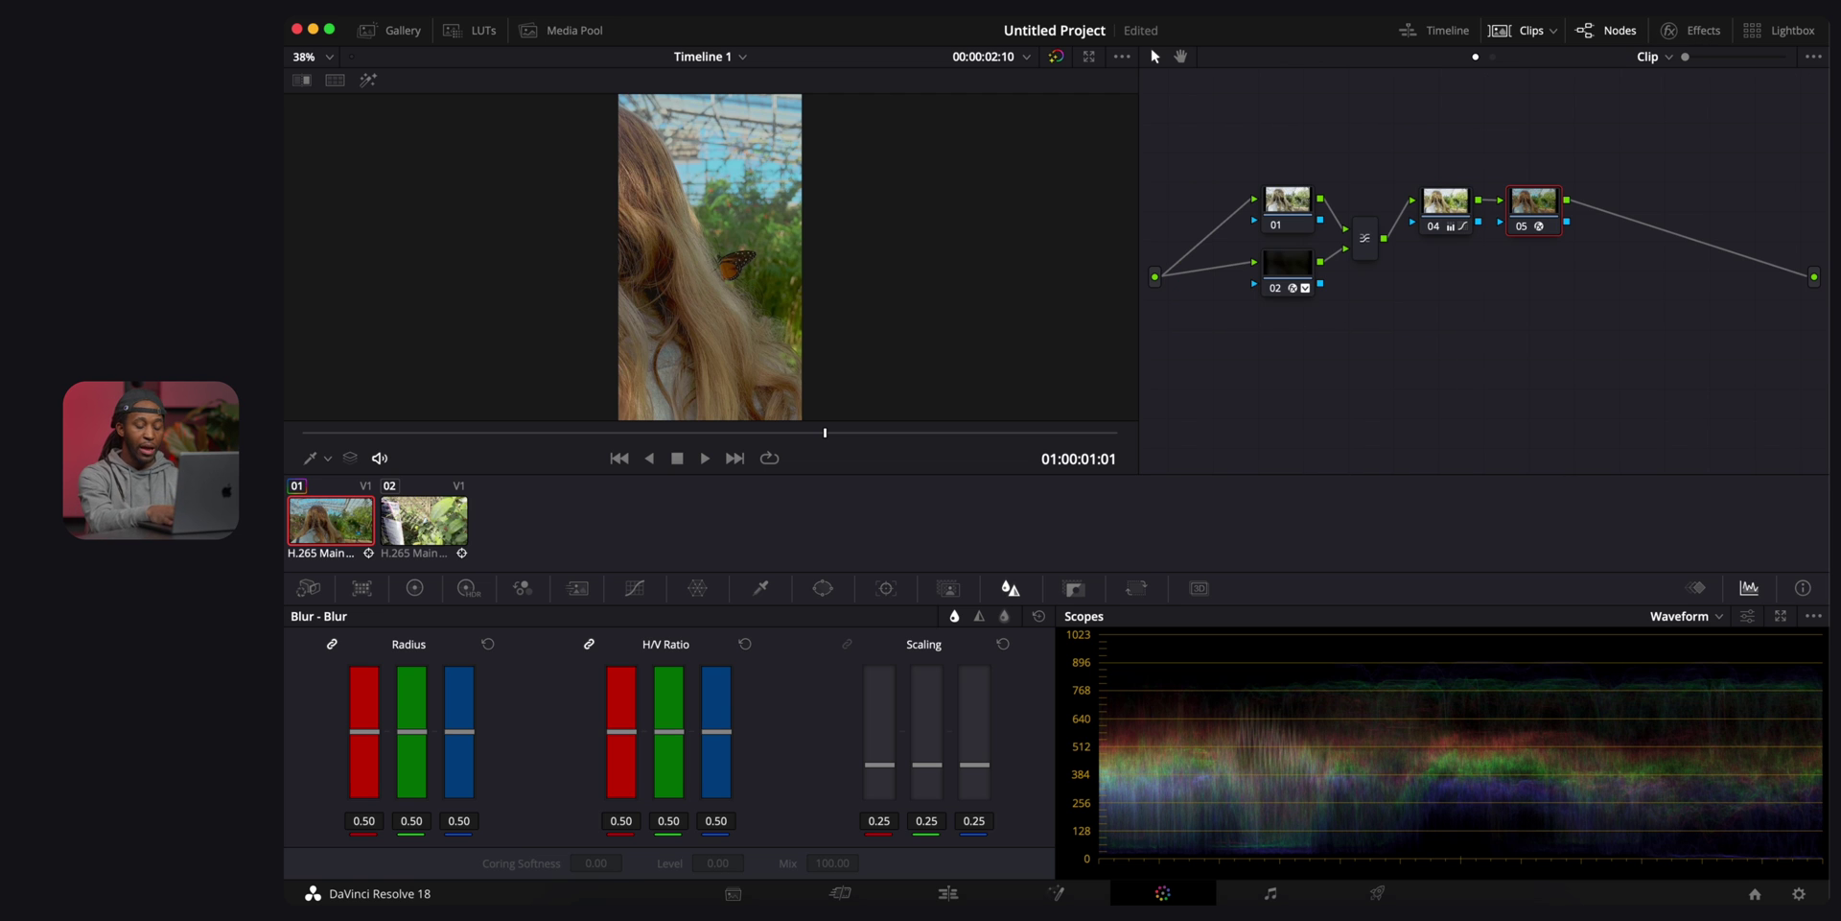
key("super+f")
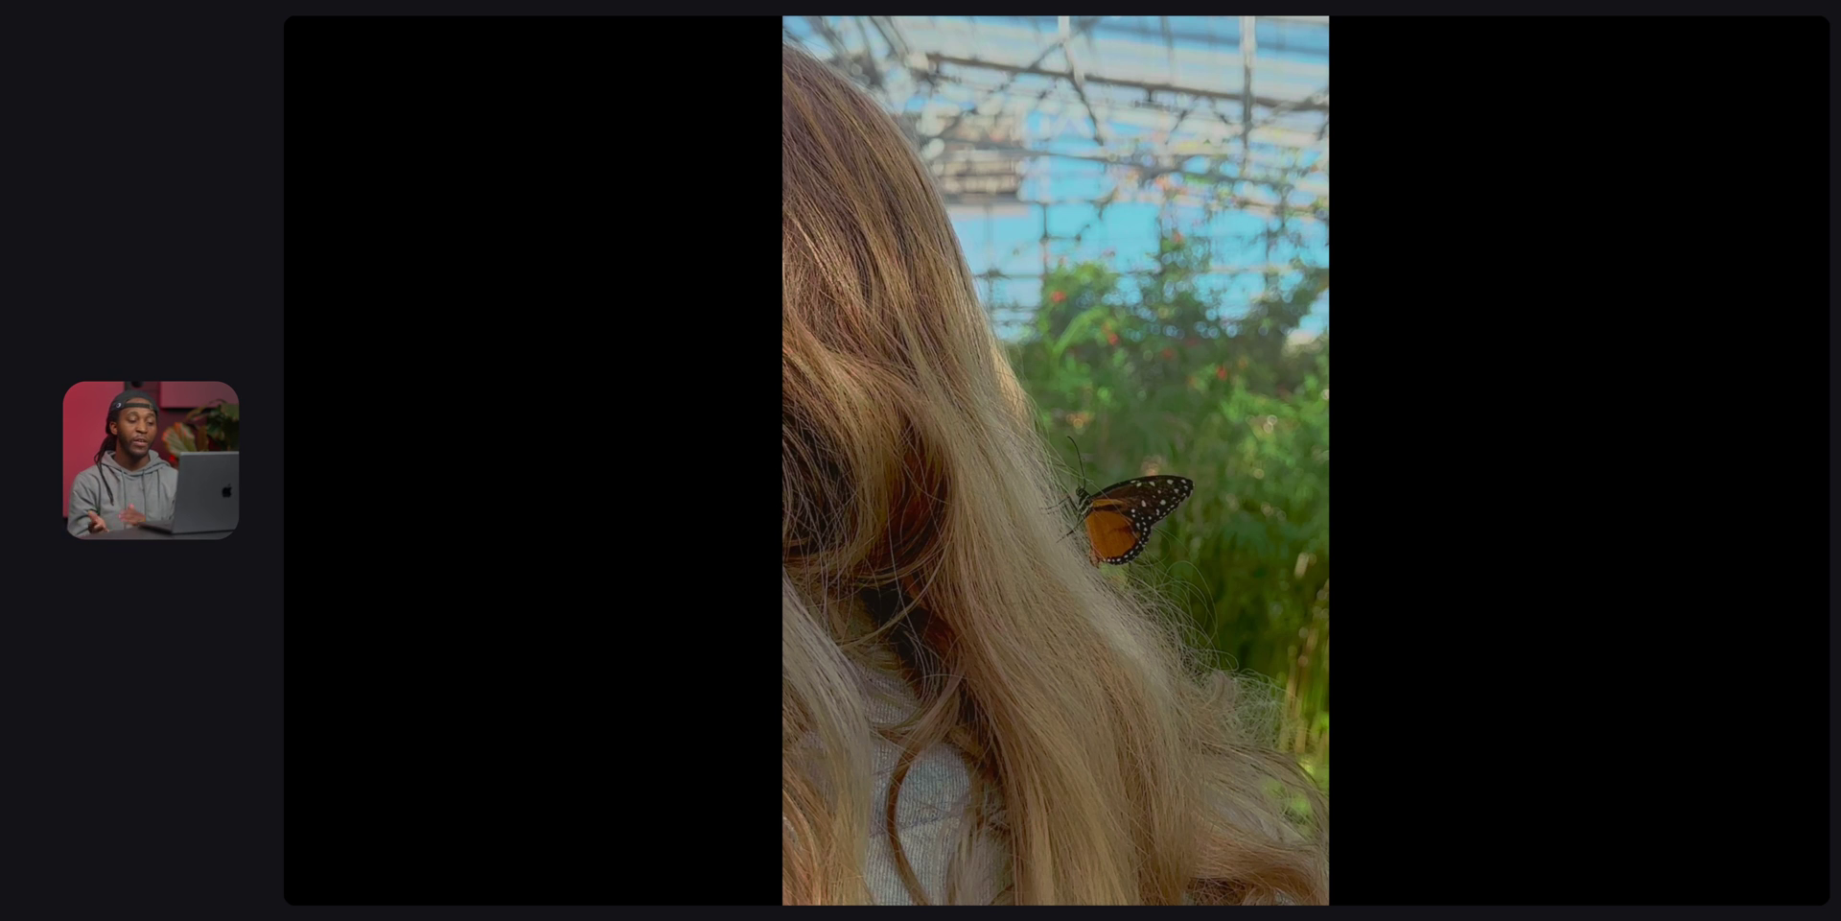
key("Escape")
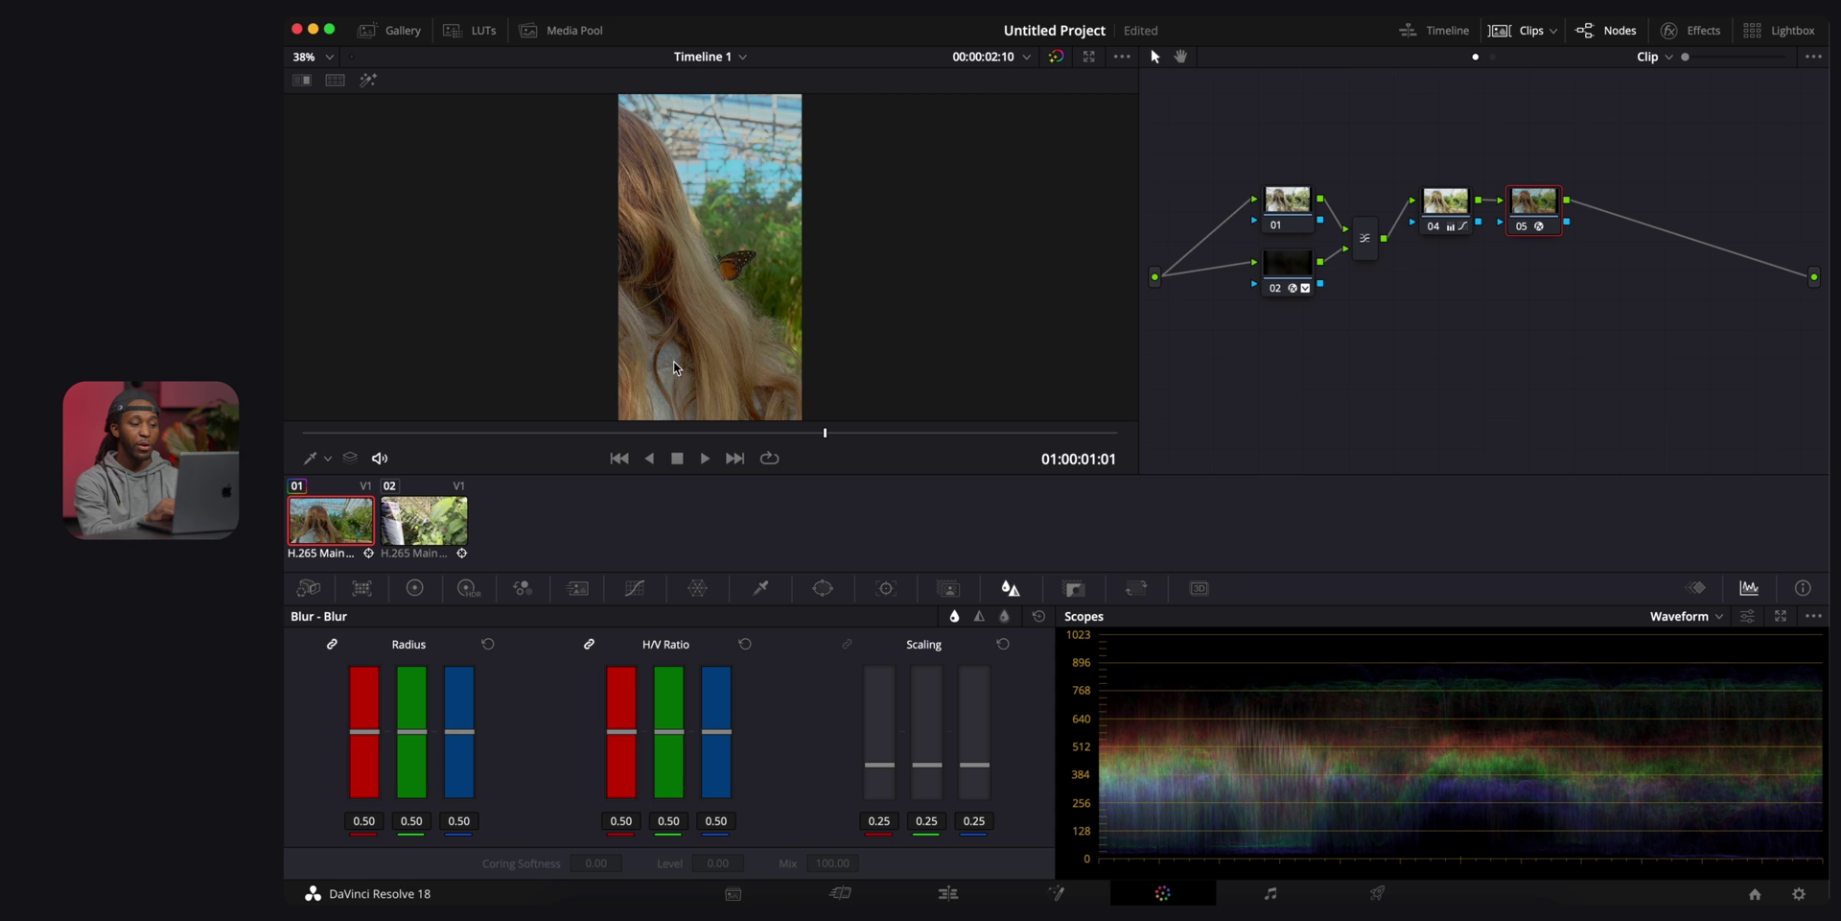
left_click(430, 528)
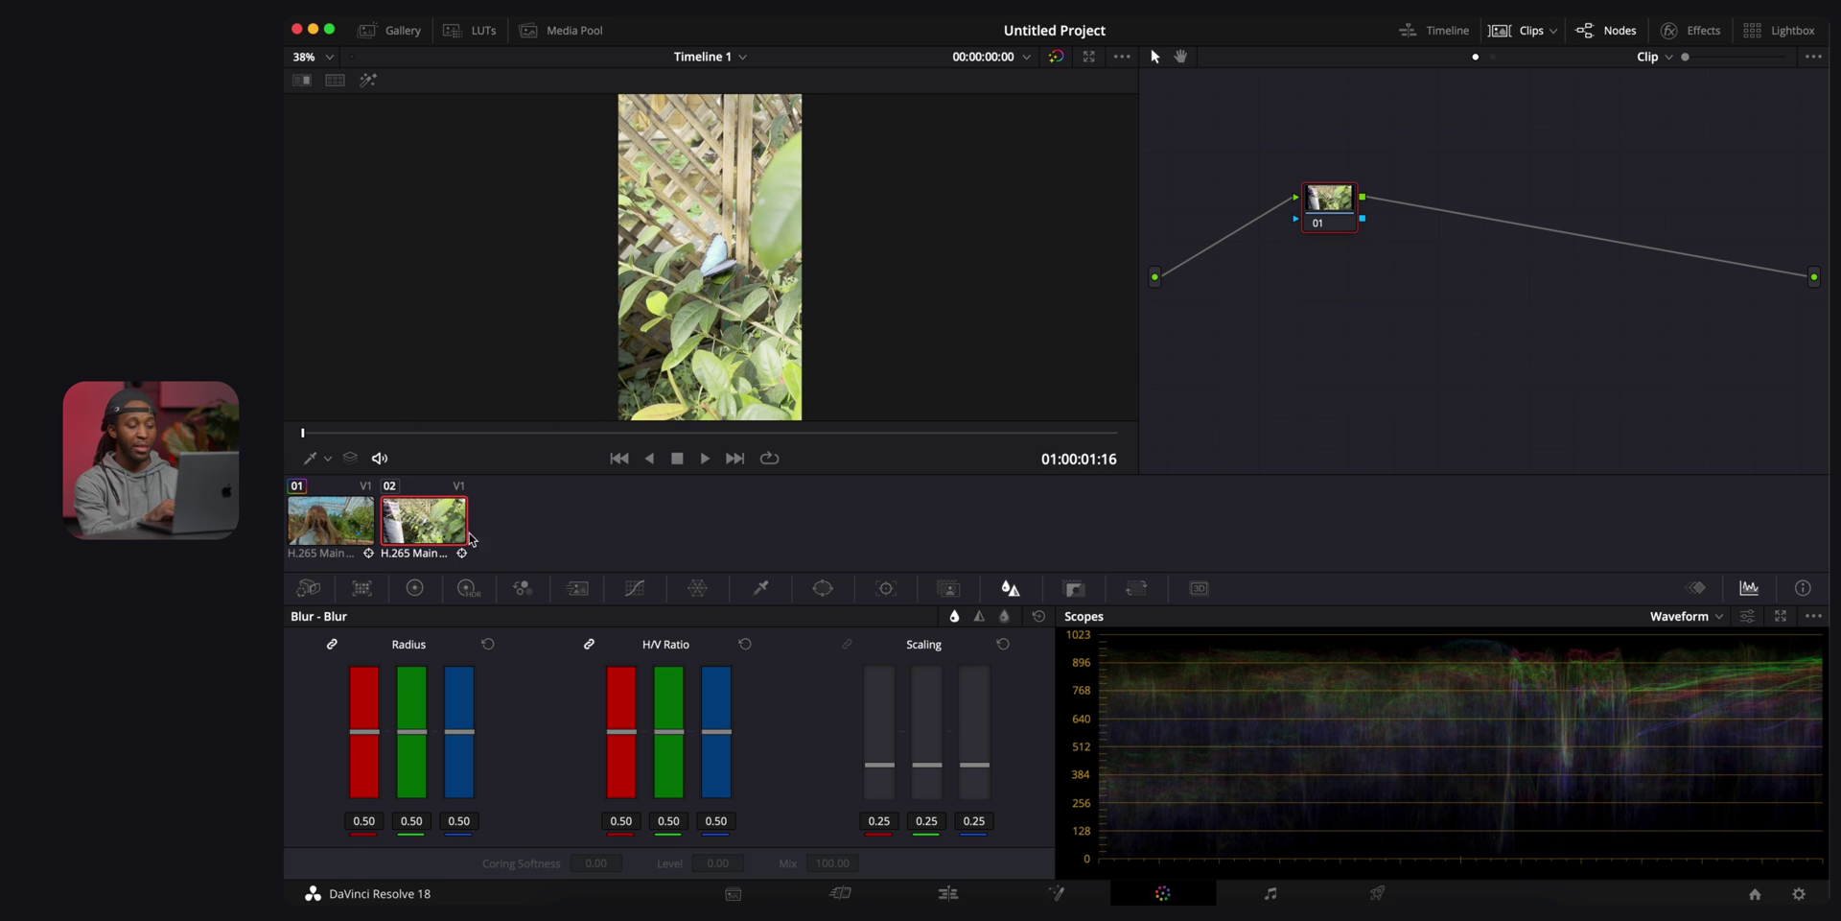
Apply clip 01's stacked-node grade to the trellis butterfly clip.
right_click(341, 534)
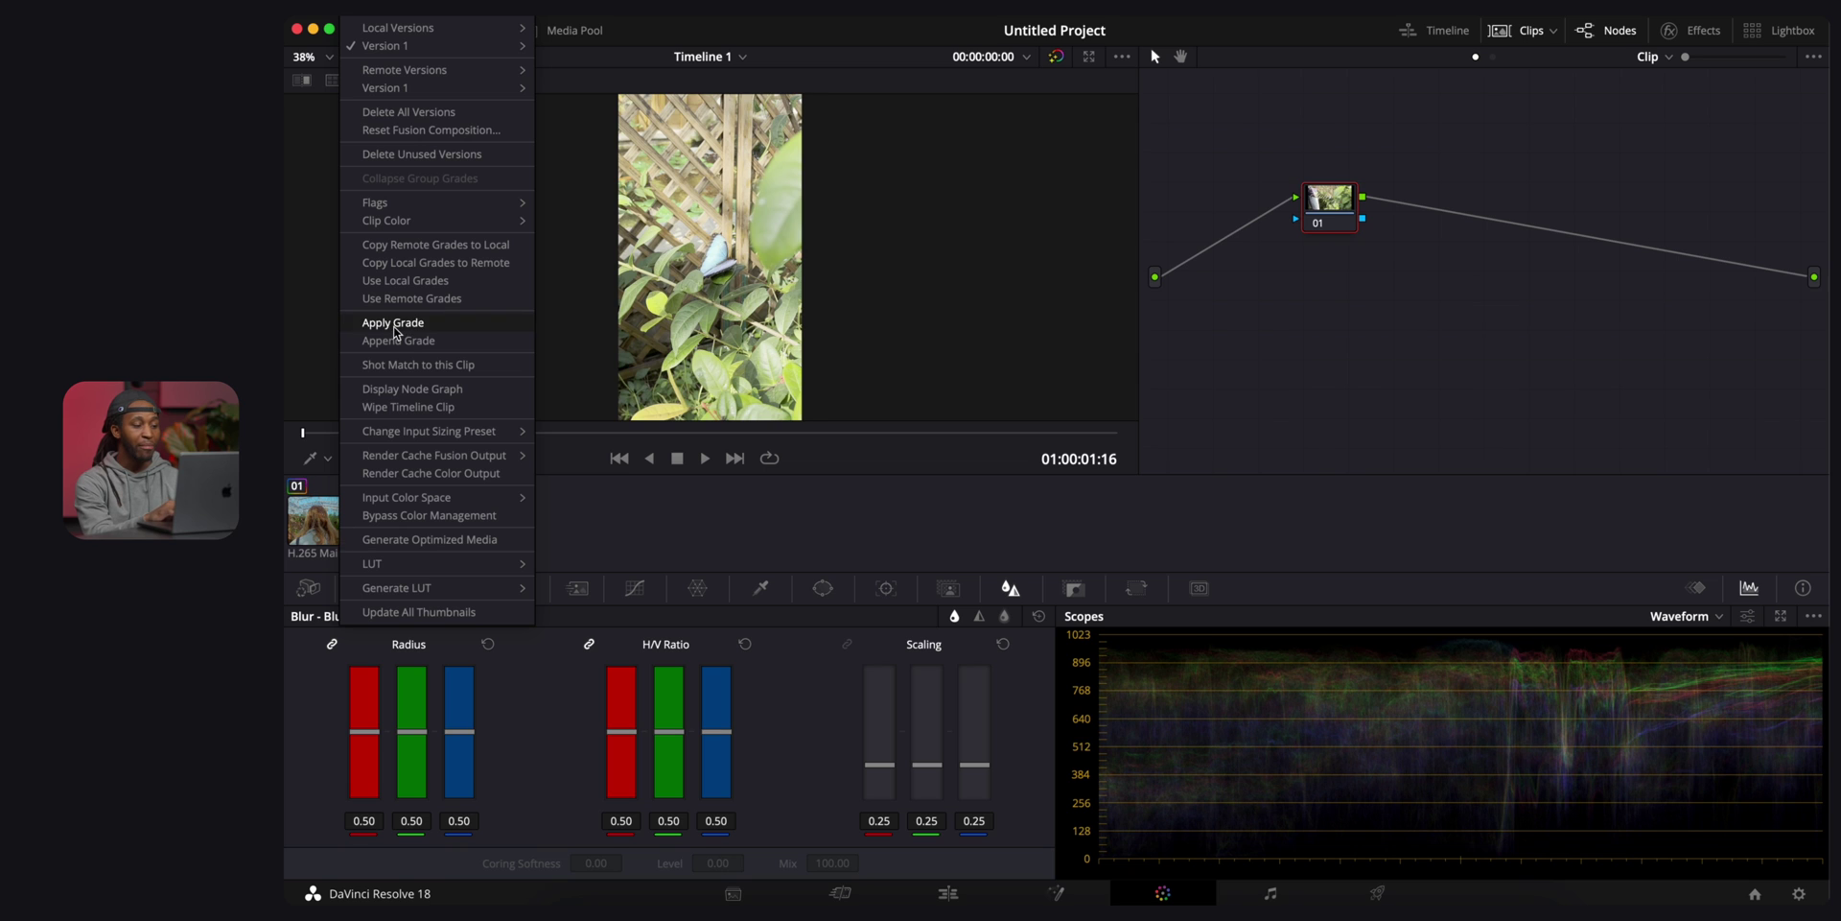
left_click(396, 333)
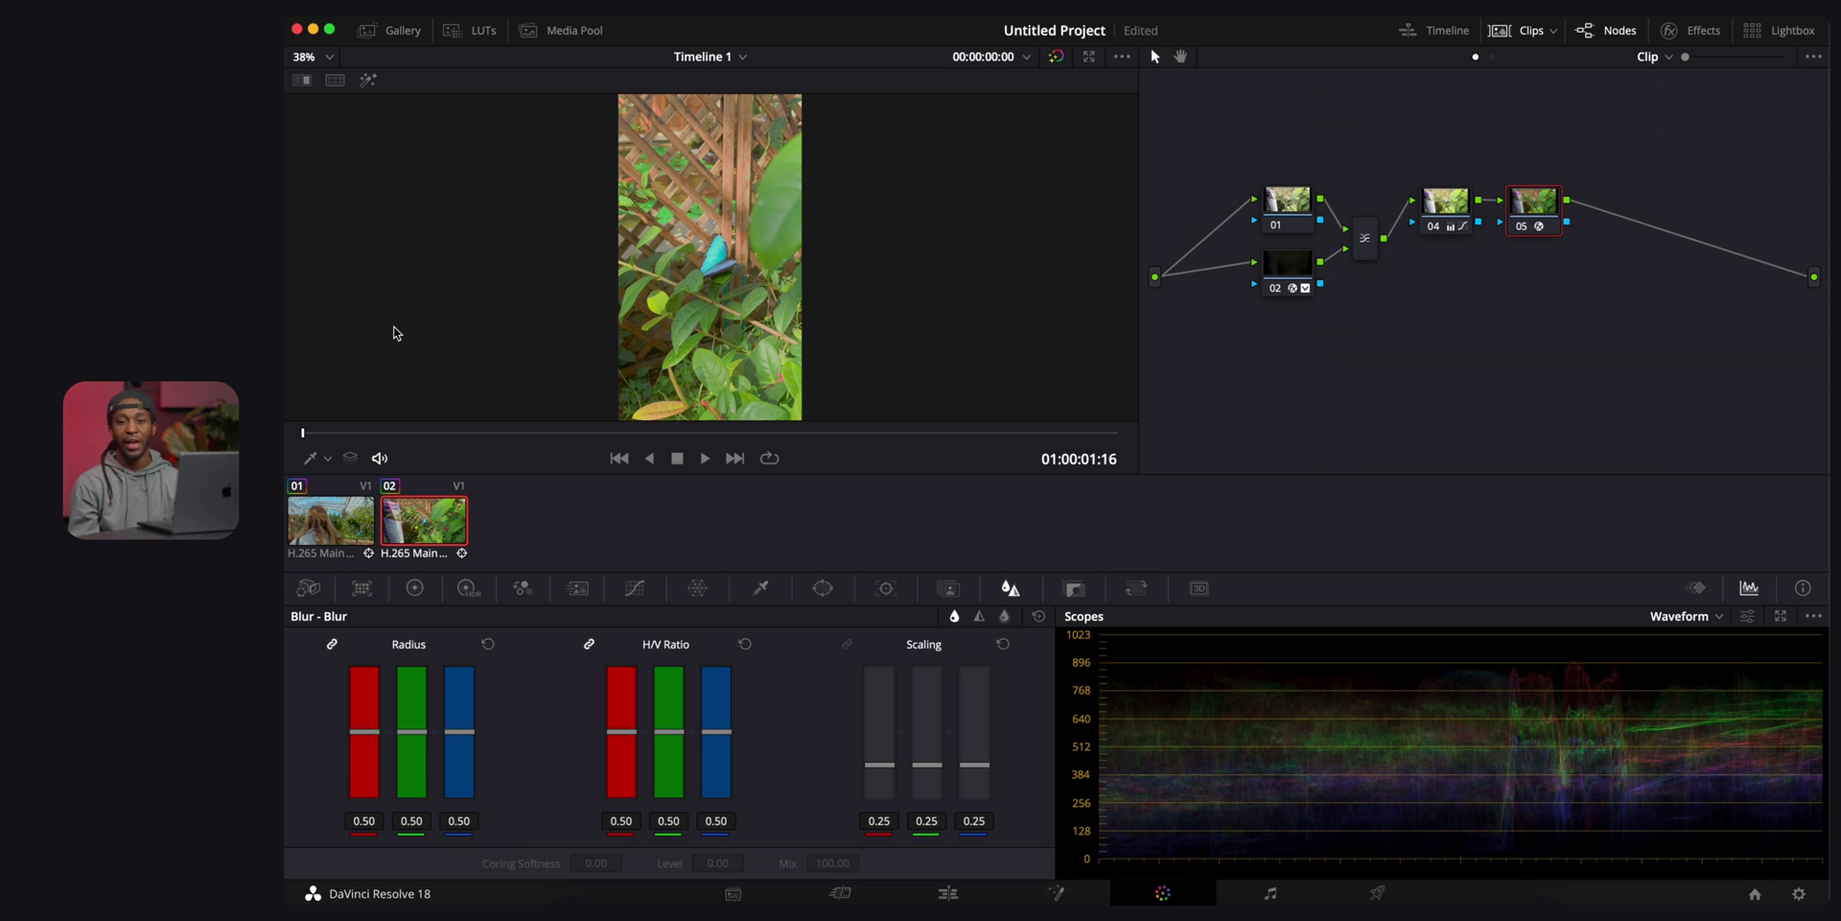
key("super+f")
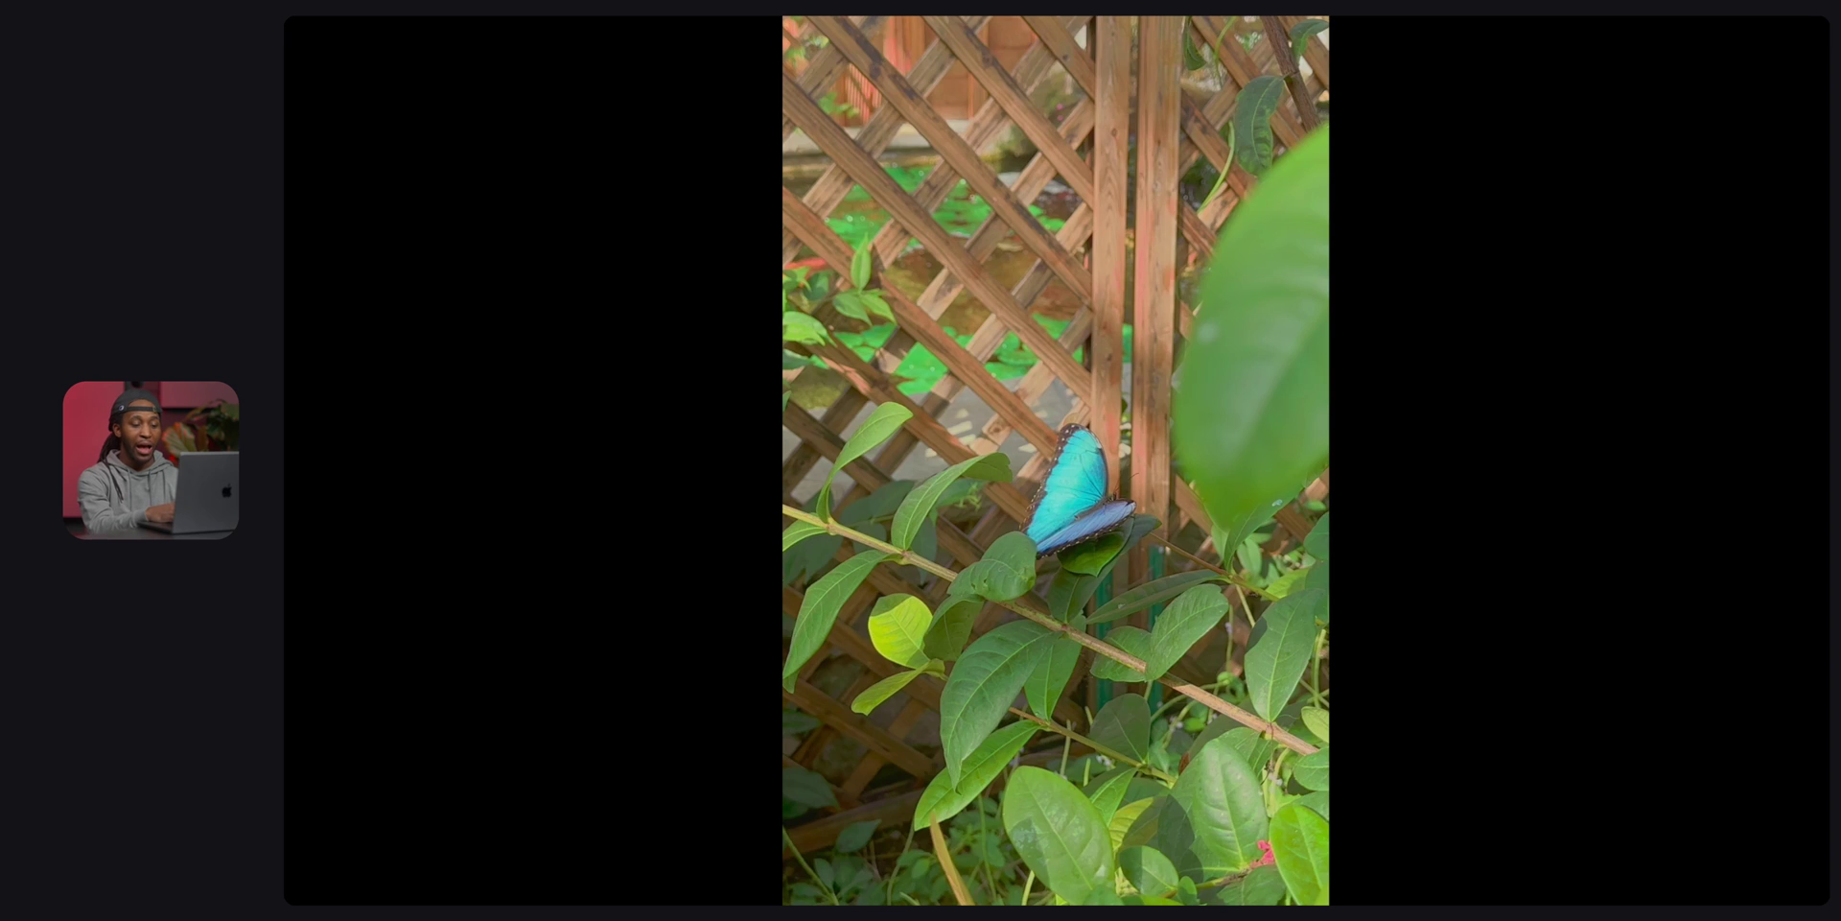
key("space")
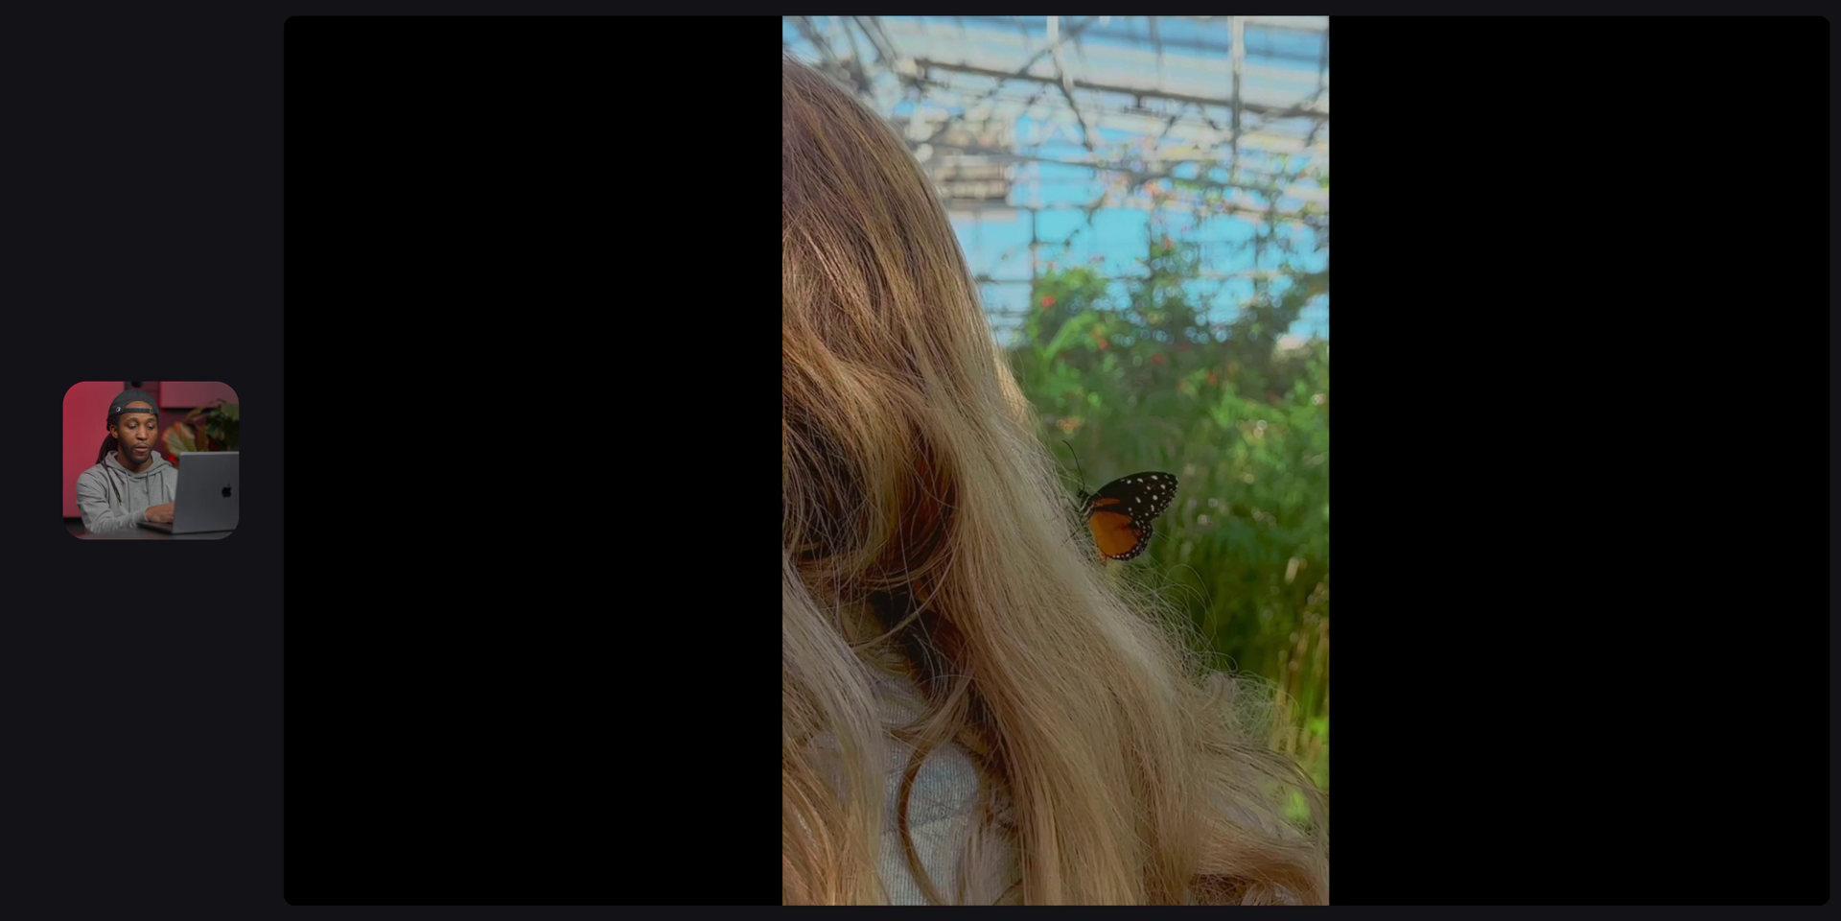
key("space")
key("super+f")
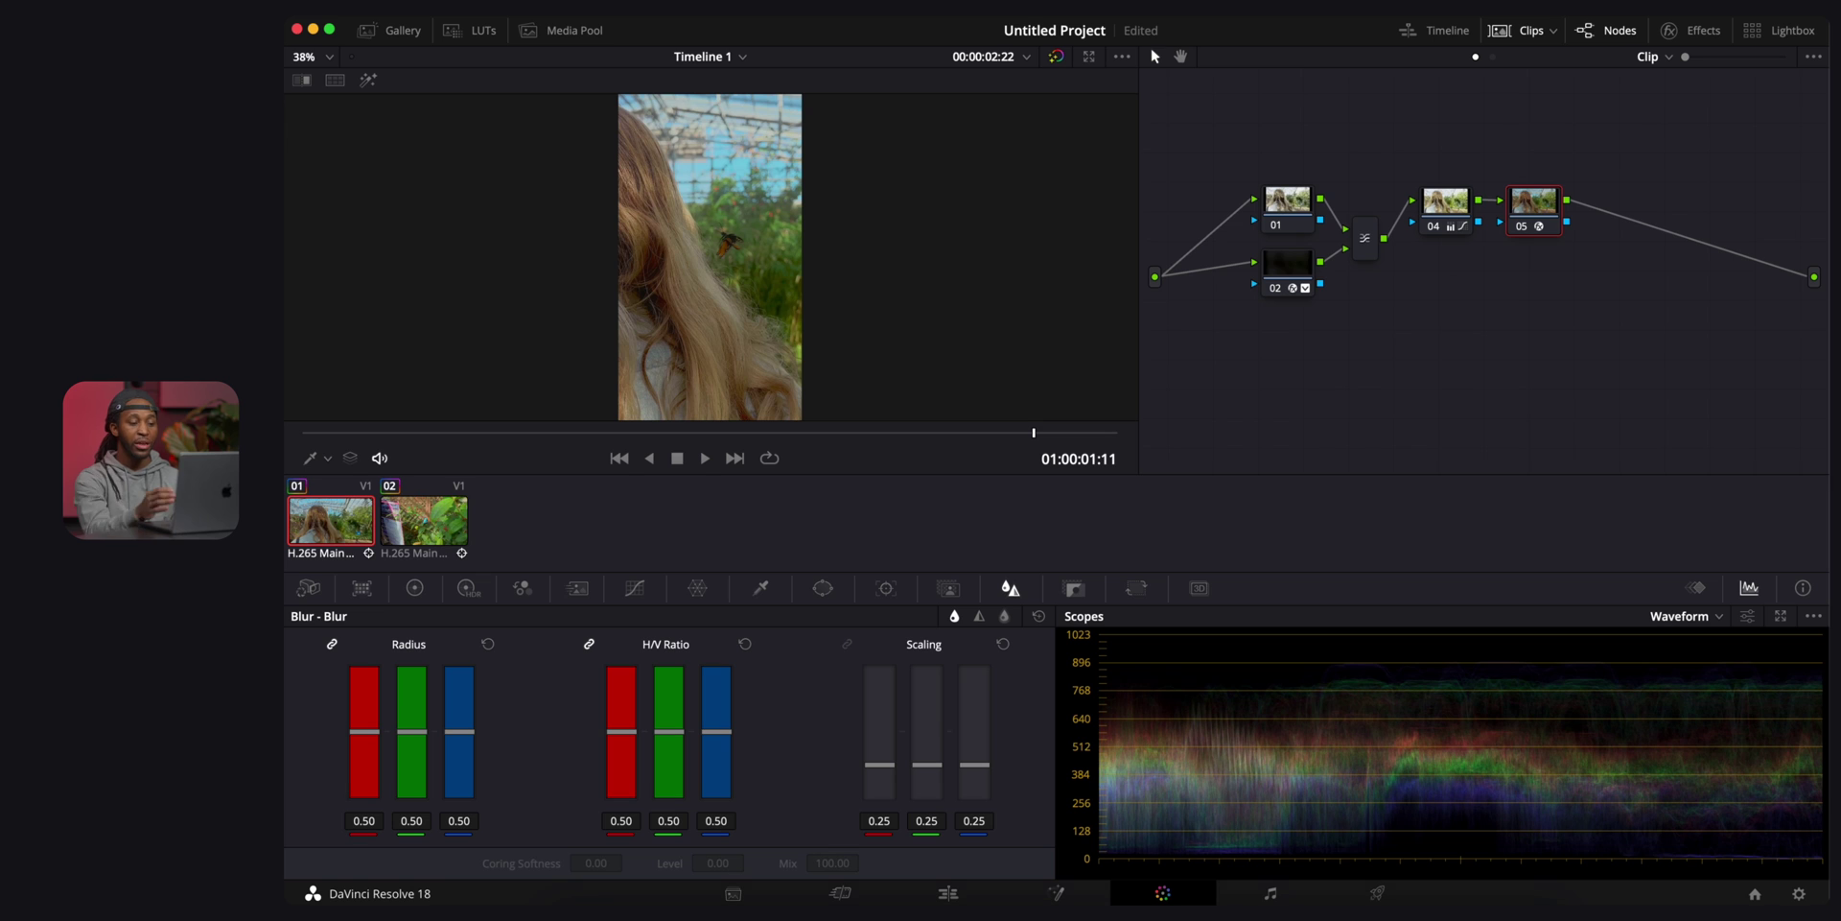